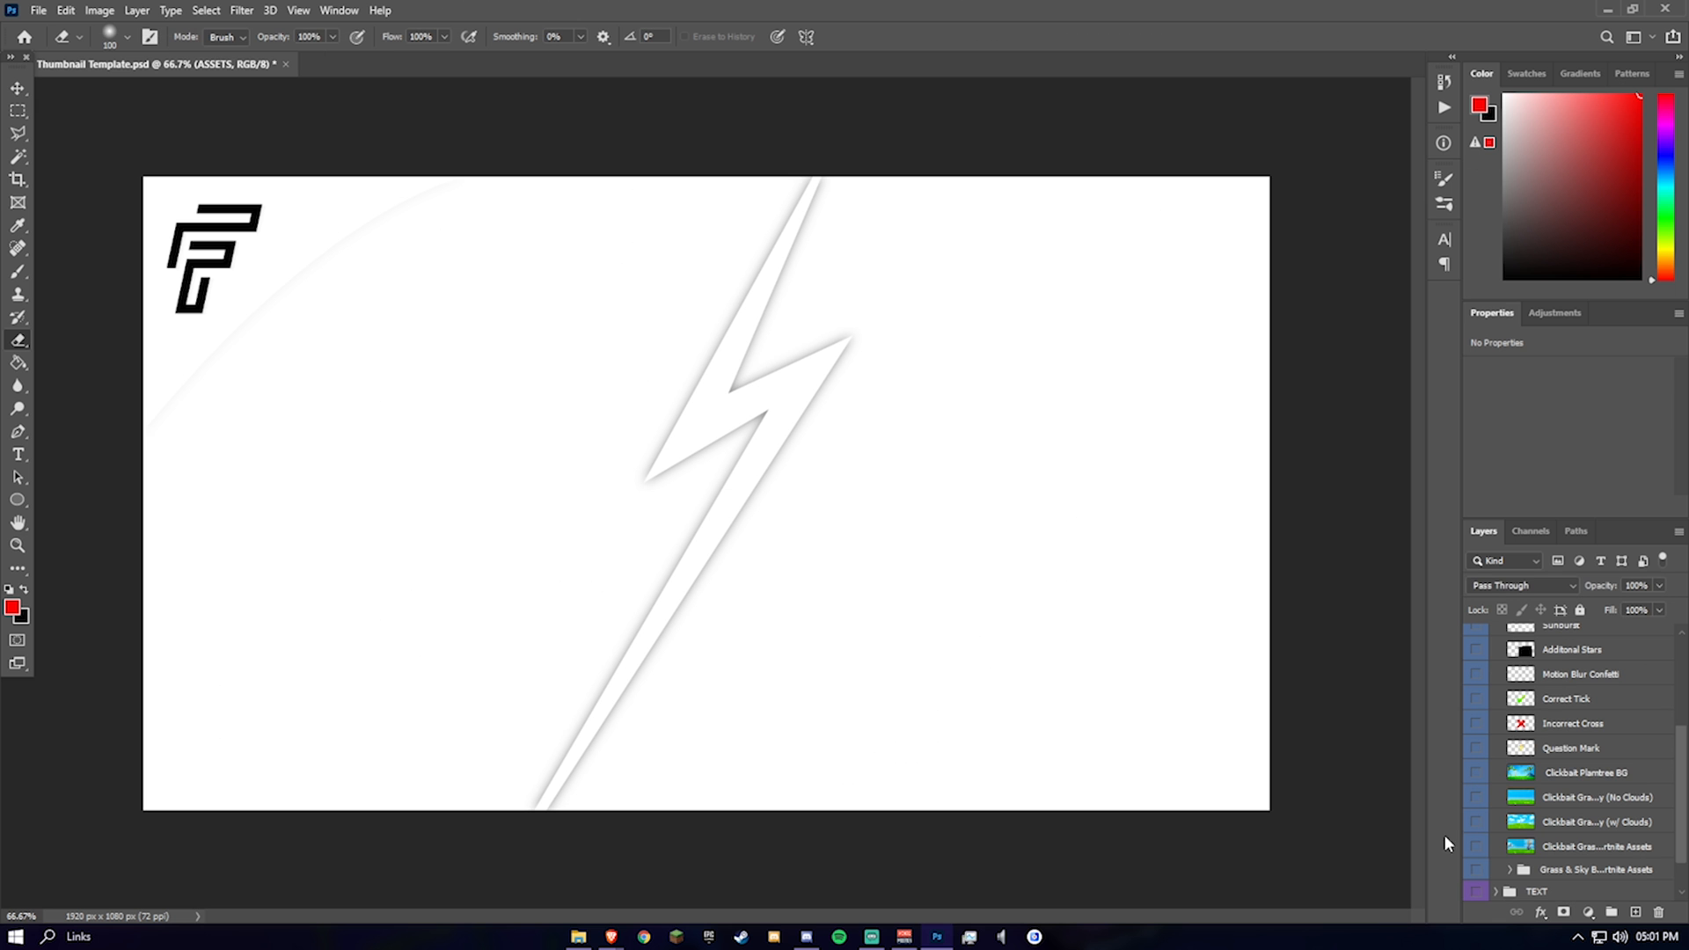
Step: Preview the Clickbait Plamtree BG and the Clickbait background without clouds in the ASSETS group
left_click(1477, 801)
left_click(1478, 777)
left_click(1477, 776)
scroll(1534, 817, "up", 7)
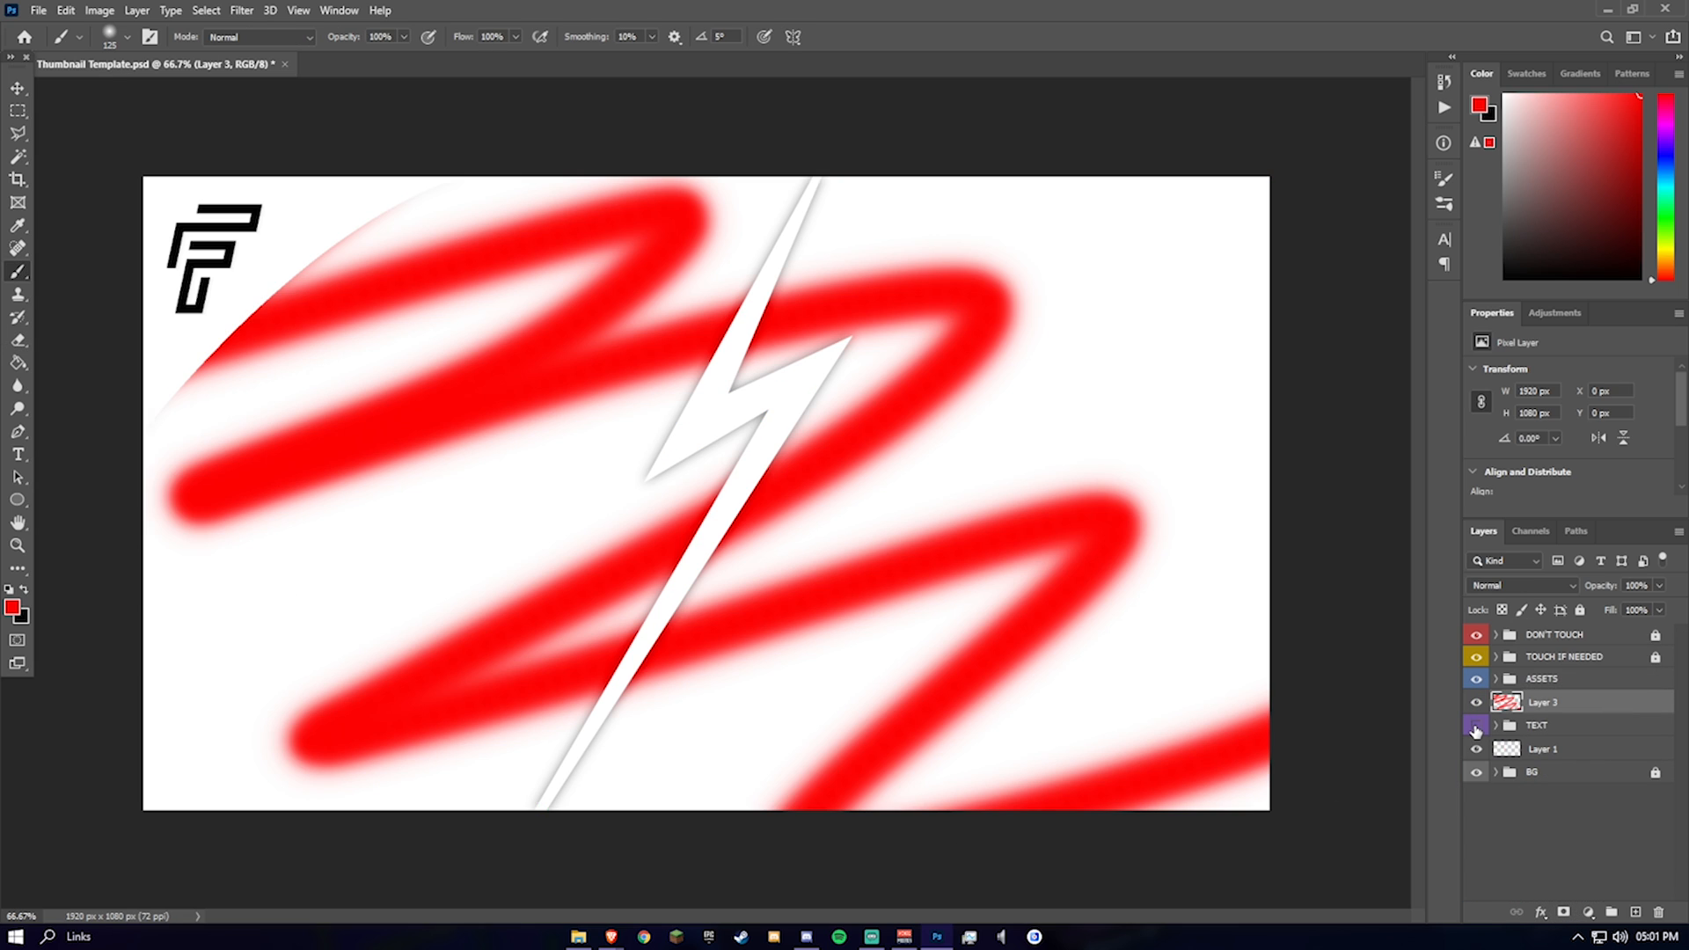
Step: Paint more red brush strokes on Layer 3 over the numbers and toggle that layer's visibility to compare
mouse_move(308, 572)
left_mouse_down()
mouse_move(1063, 537)
mouse_move(357, 336)
mouse_move(679, 579)
left_mouse_up()
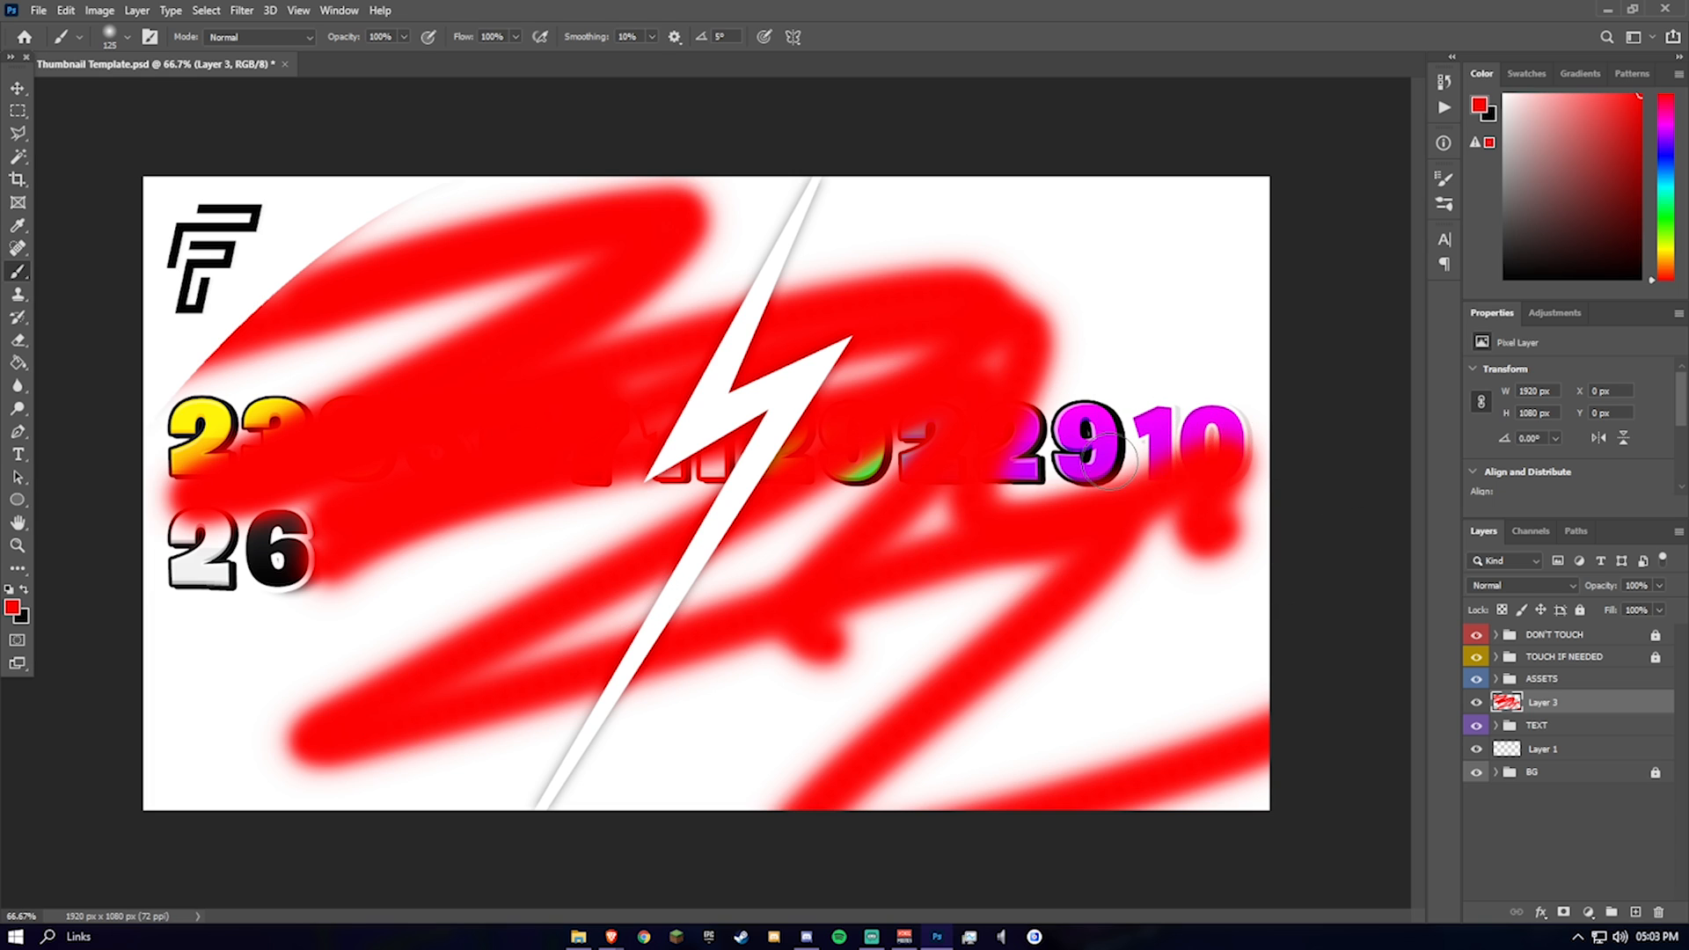
left_click(1476, 703)
left_click(1476, 704)
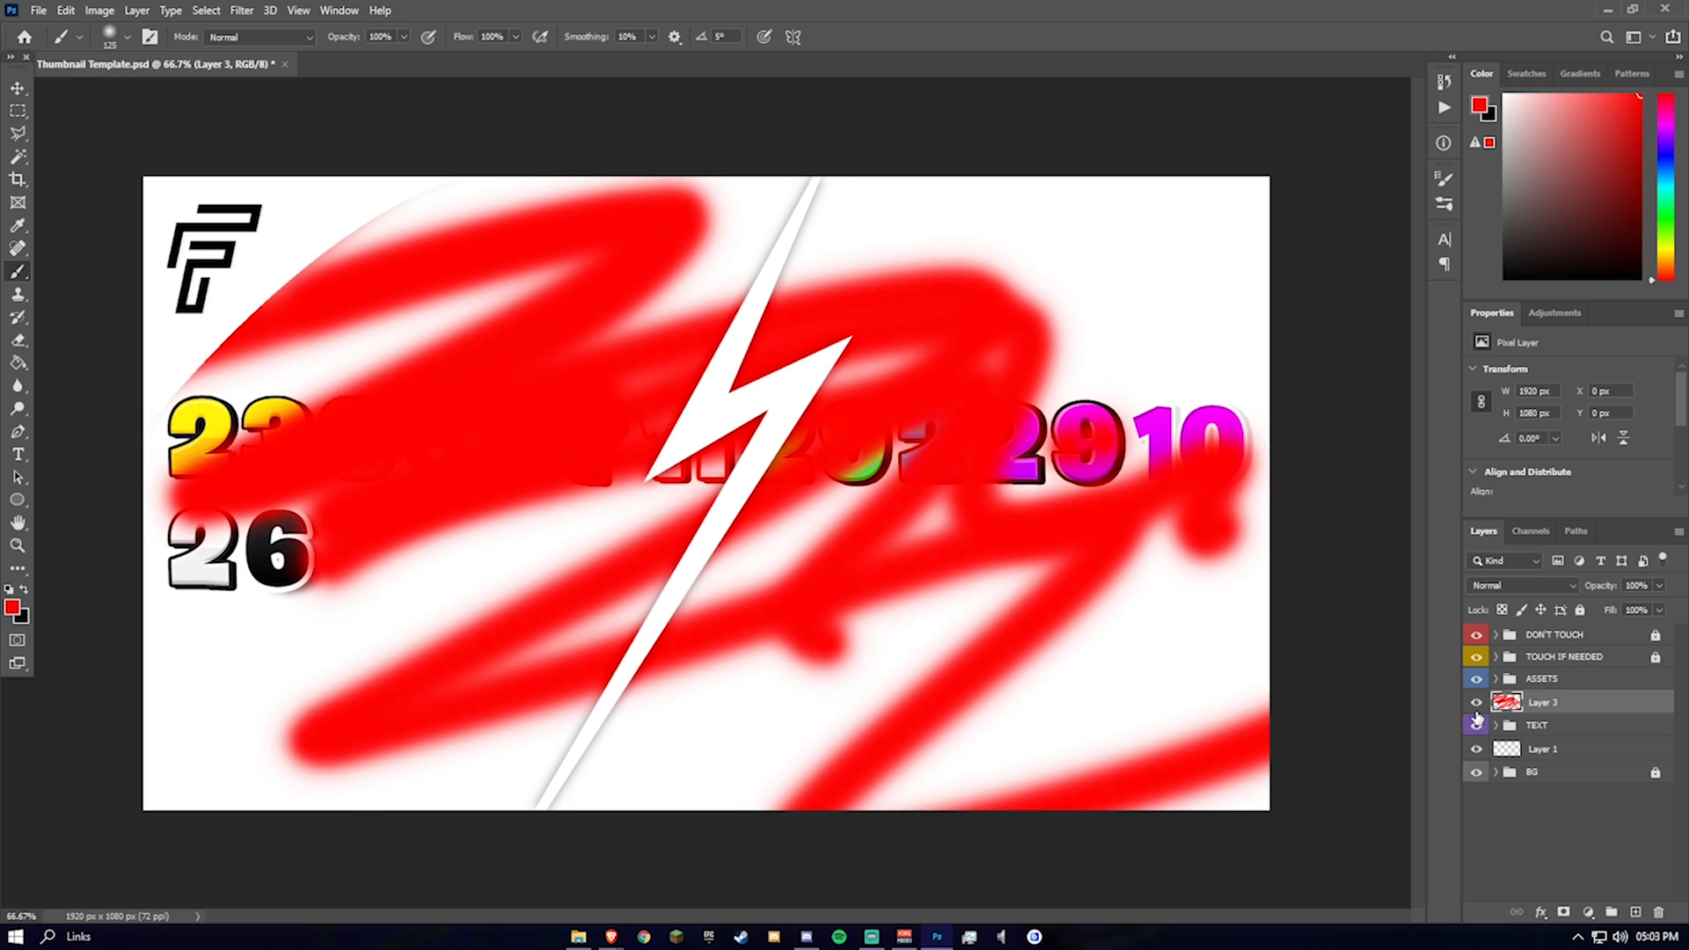
Step: Open the Qtfn LayerStyles file from the Graphic Packs folder inside Thumbnail stuff
left_click(38, 11)
left_click(58, 45)
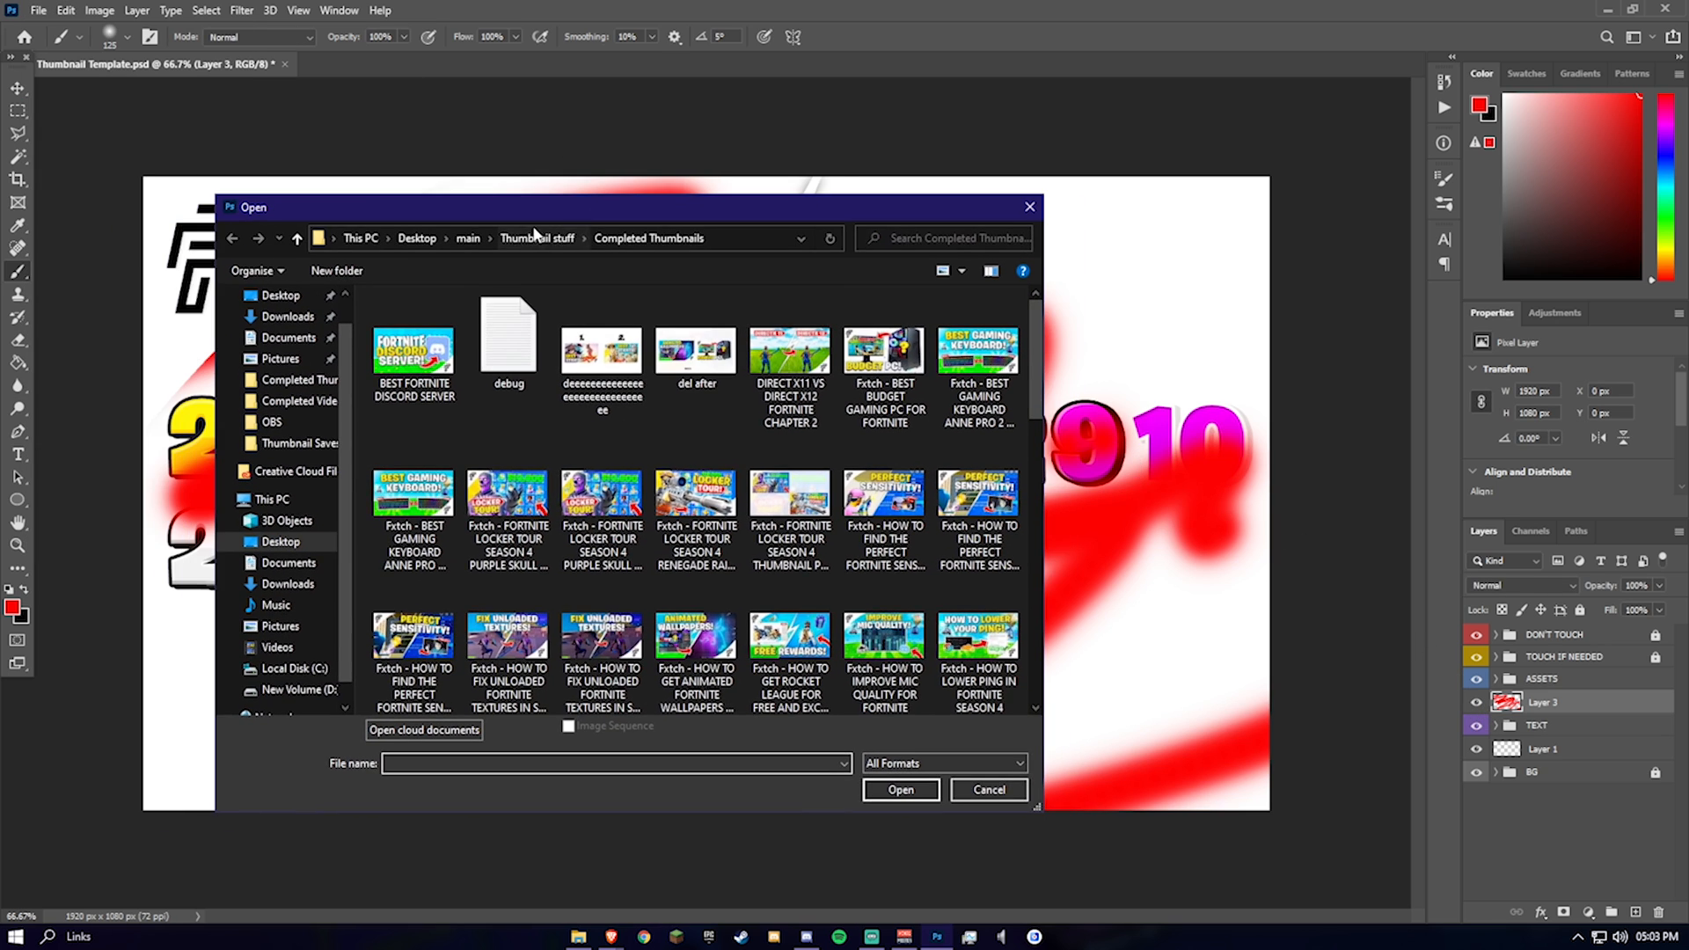
scroll(767, 647, "down", 5)
scroll(957, 631, "up", 5)
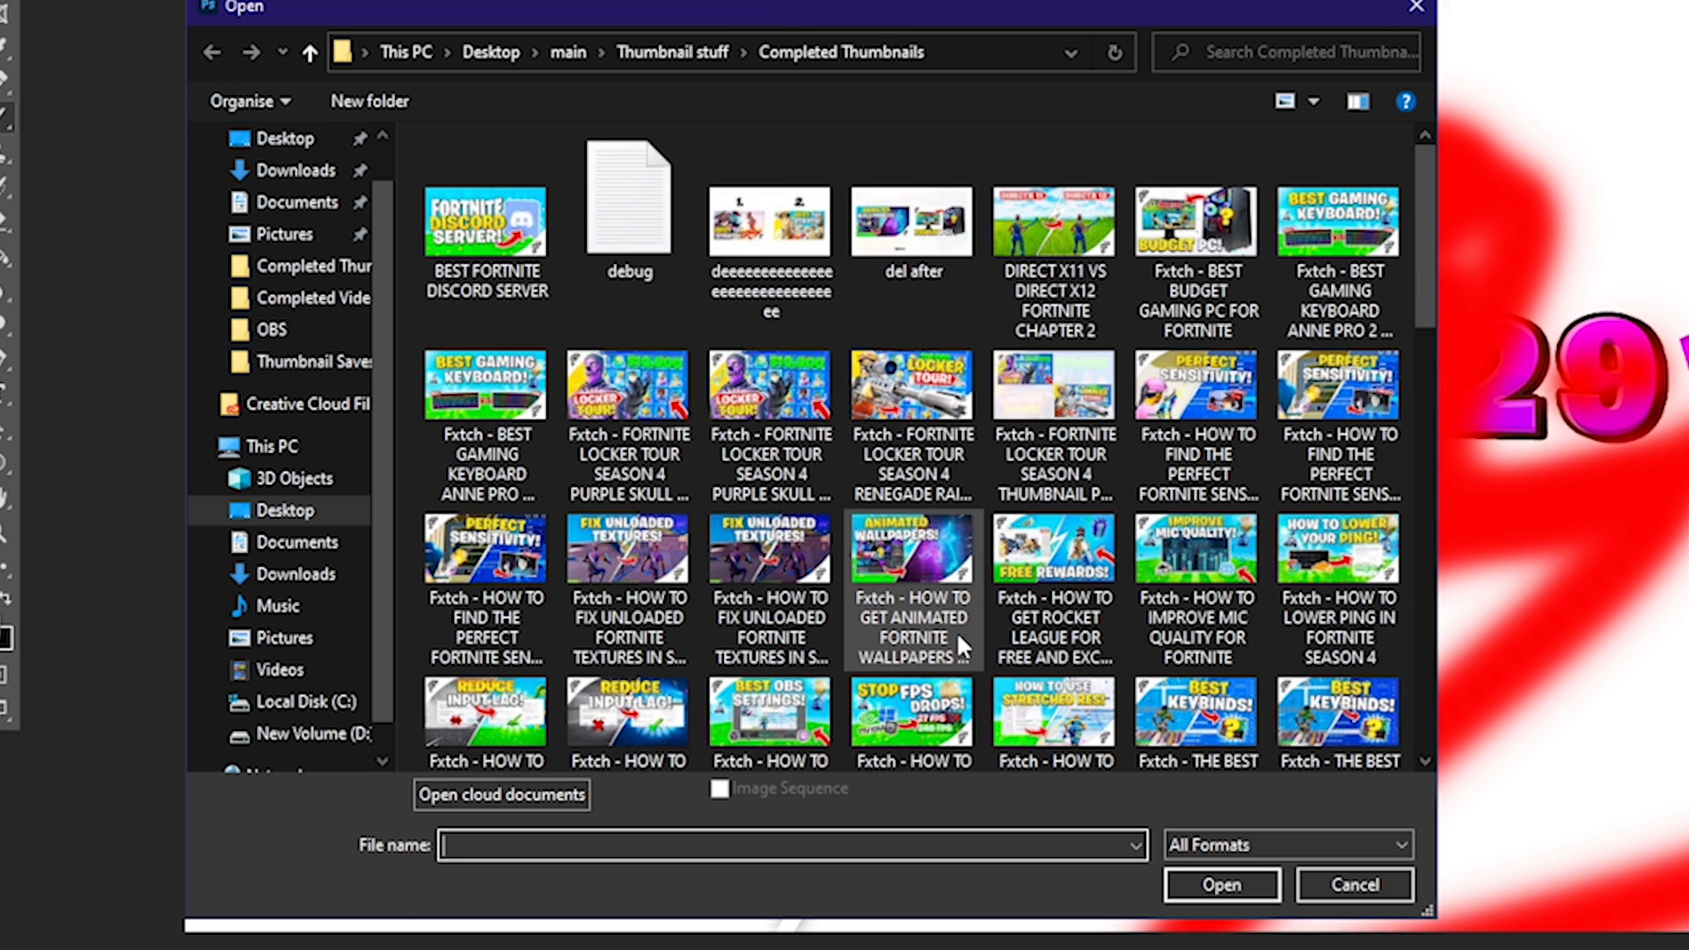
left_click_drag(552, 488, 514, 507)
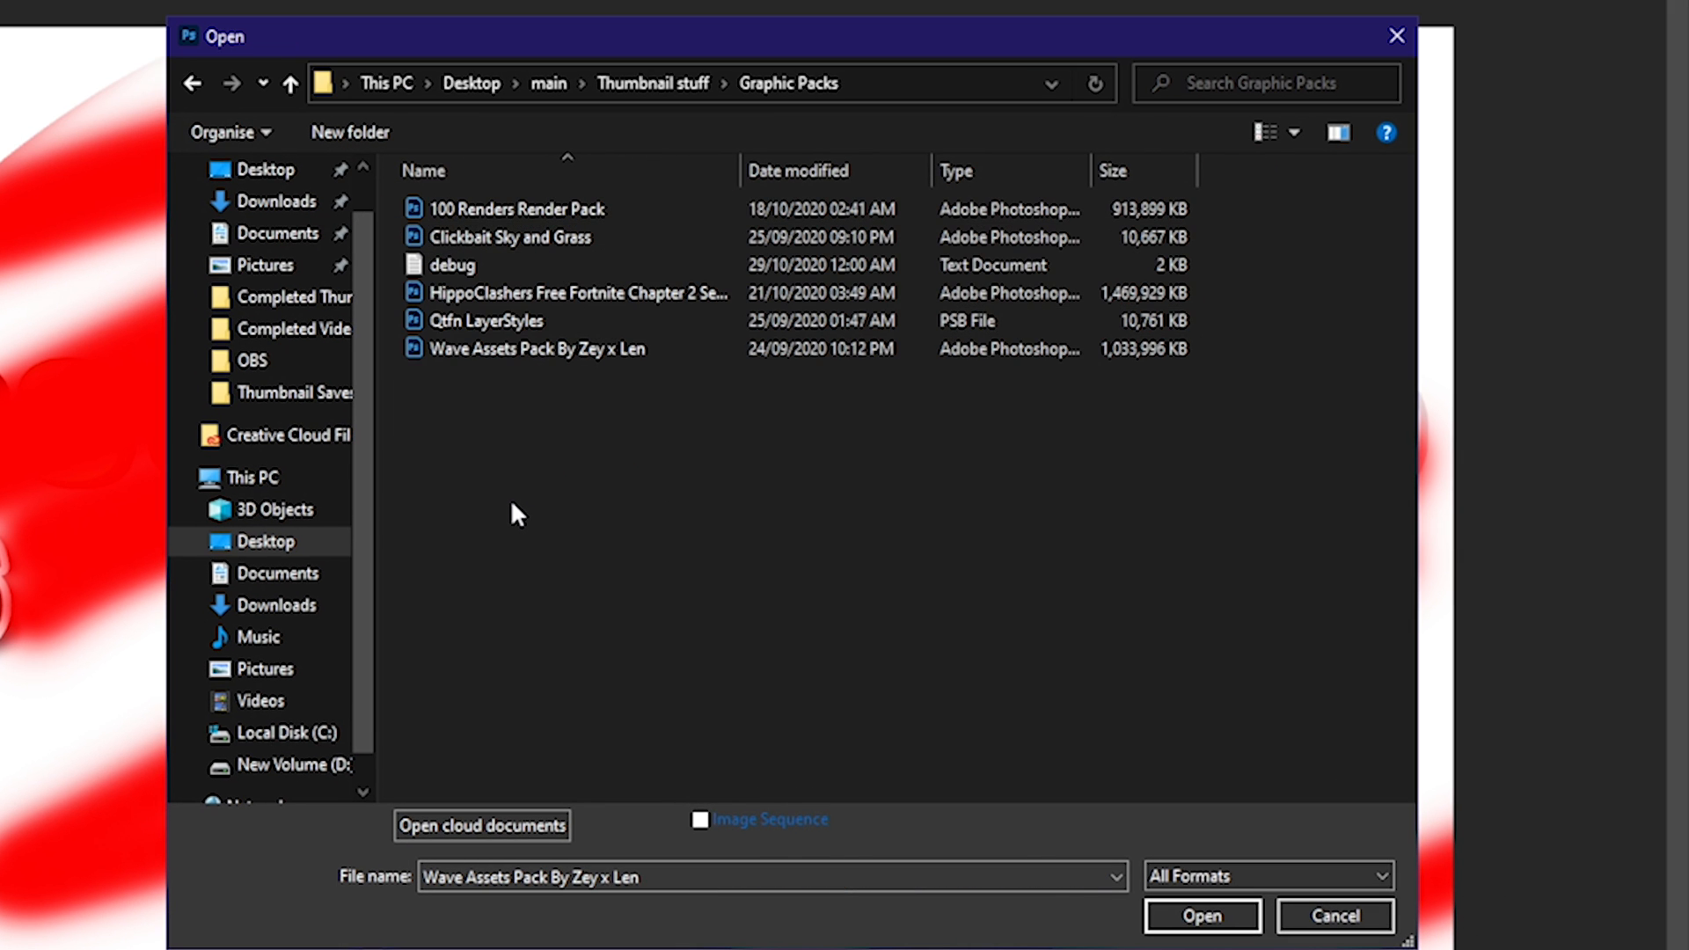
double_click(576, 320)
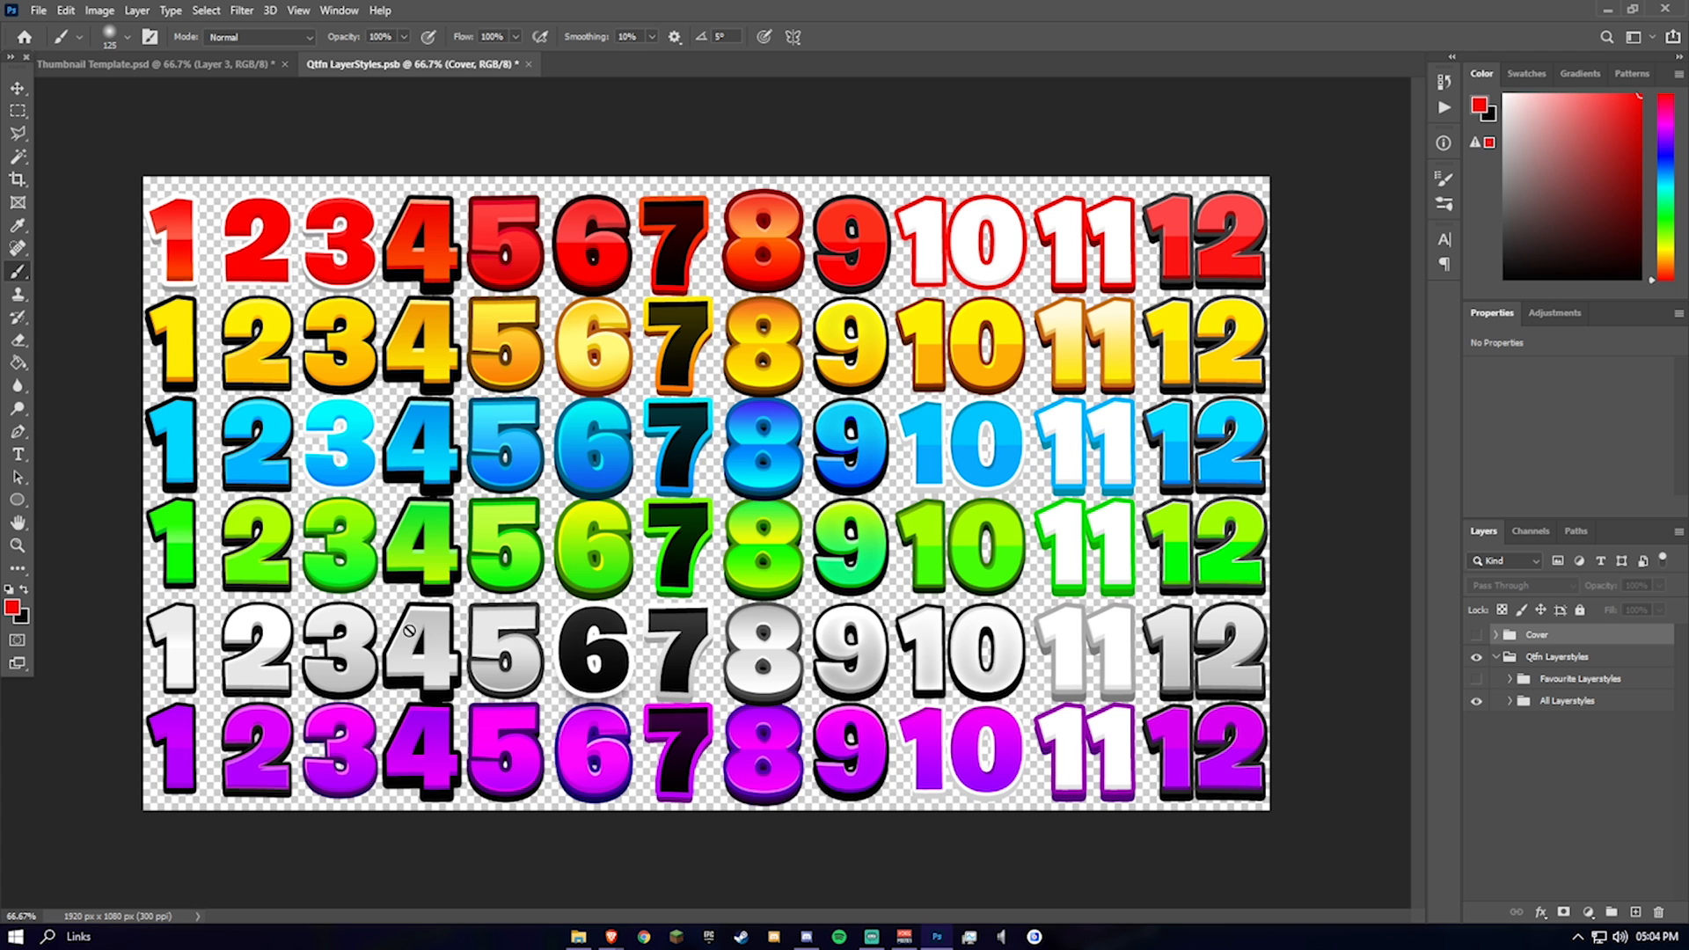
Step: Show the Favourite Layerstyles group in place of All Layerstyles and move the Yellow 3 layer above Yellow 2
left_click(1518, 678)
left_click(1477, 701)
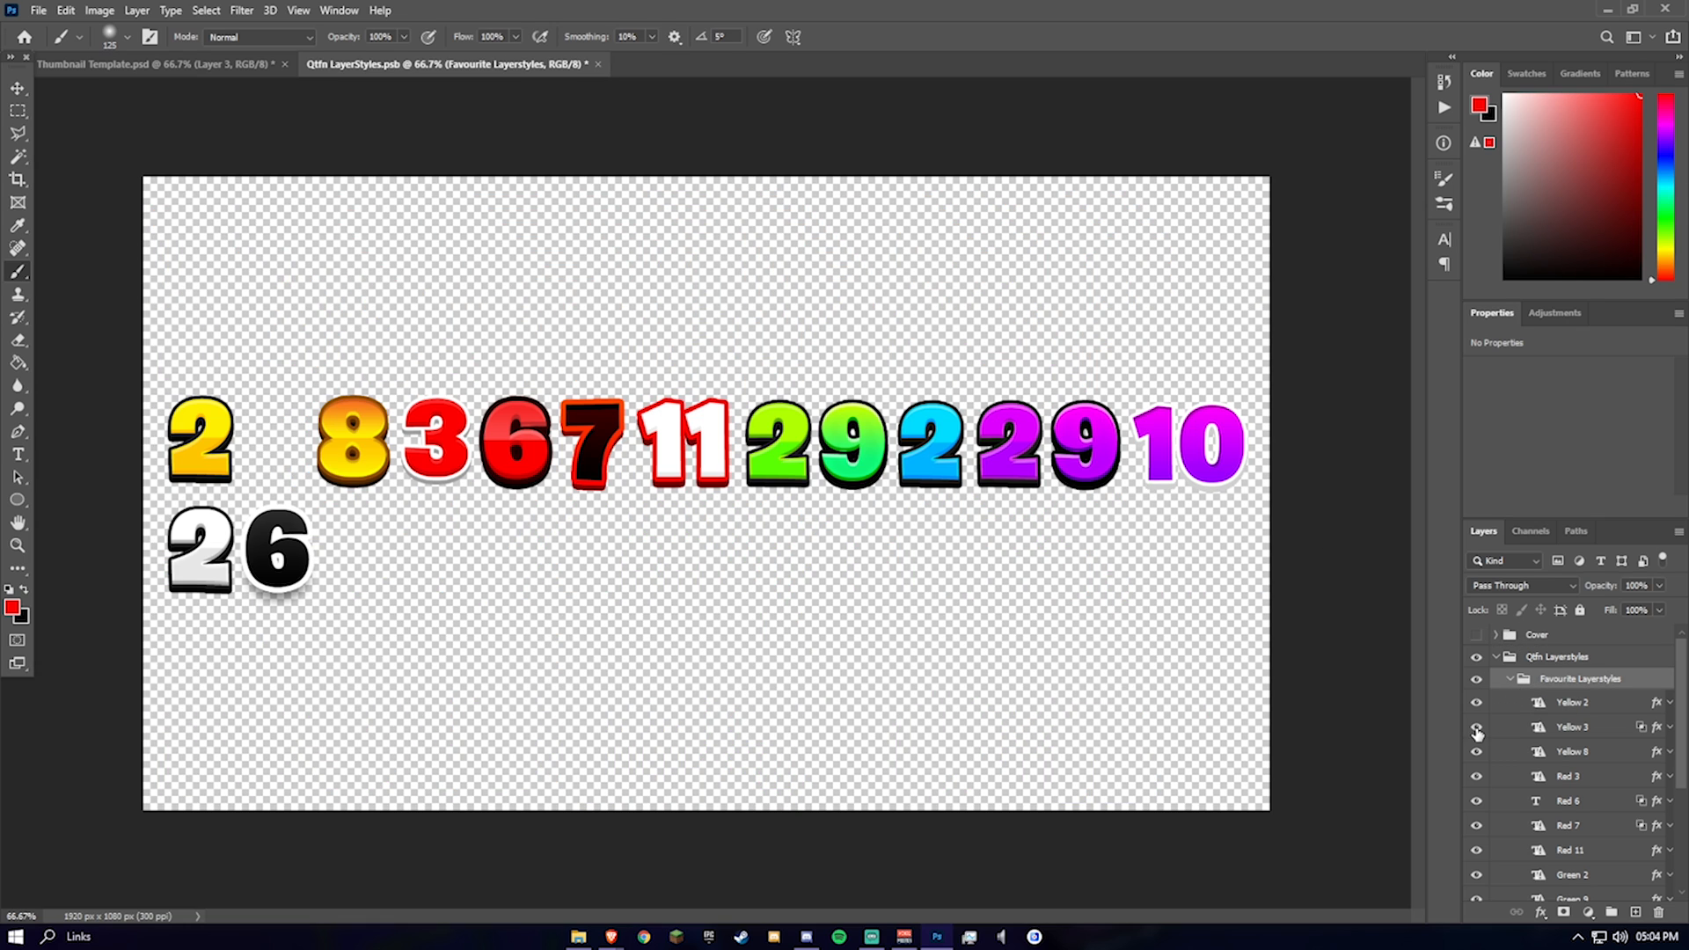
left_click(1478, 727)
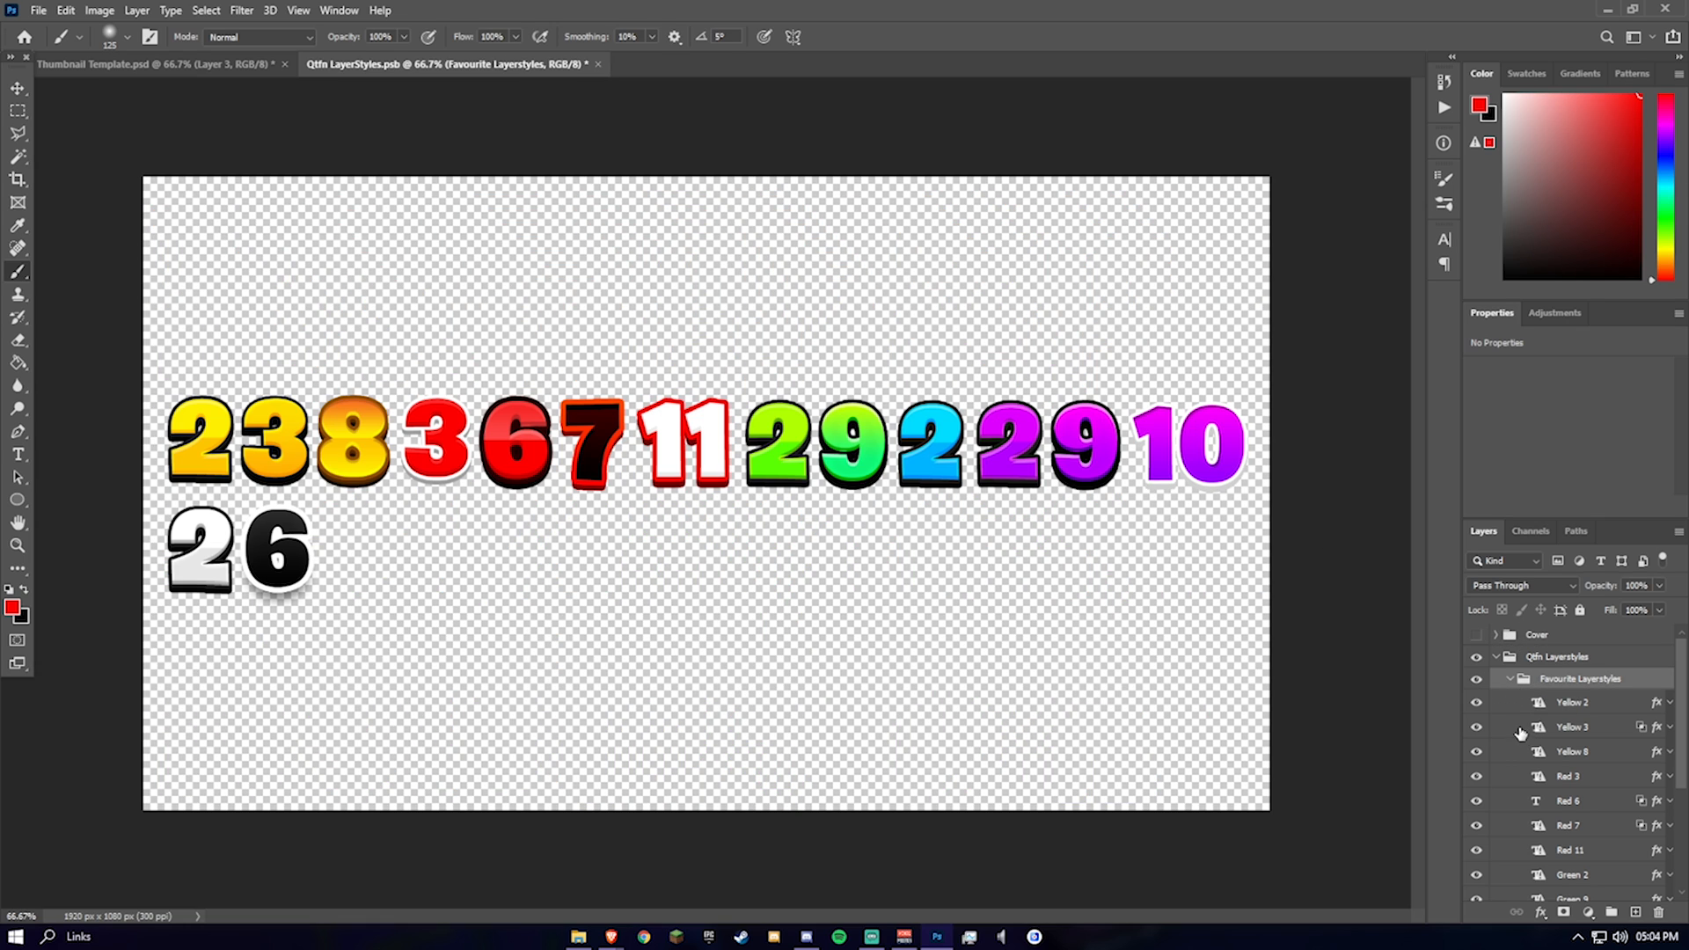
double_click(1545, 730)
left_click_drag(1584, 729, 1553, 699)
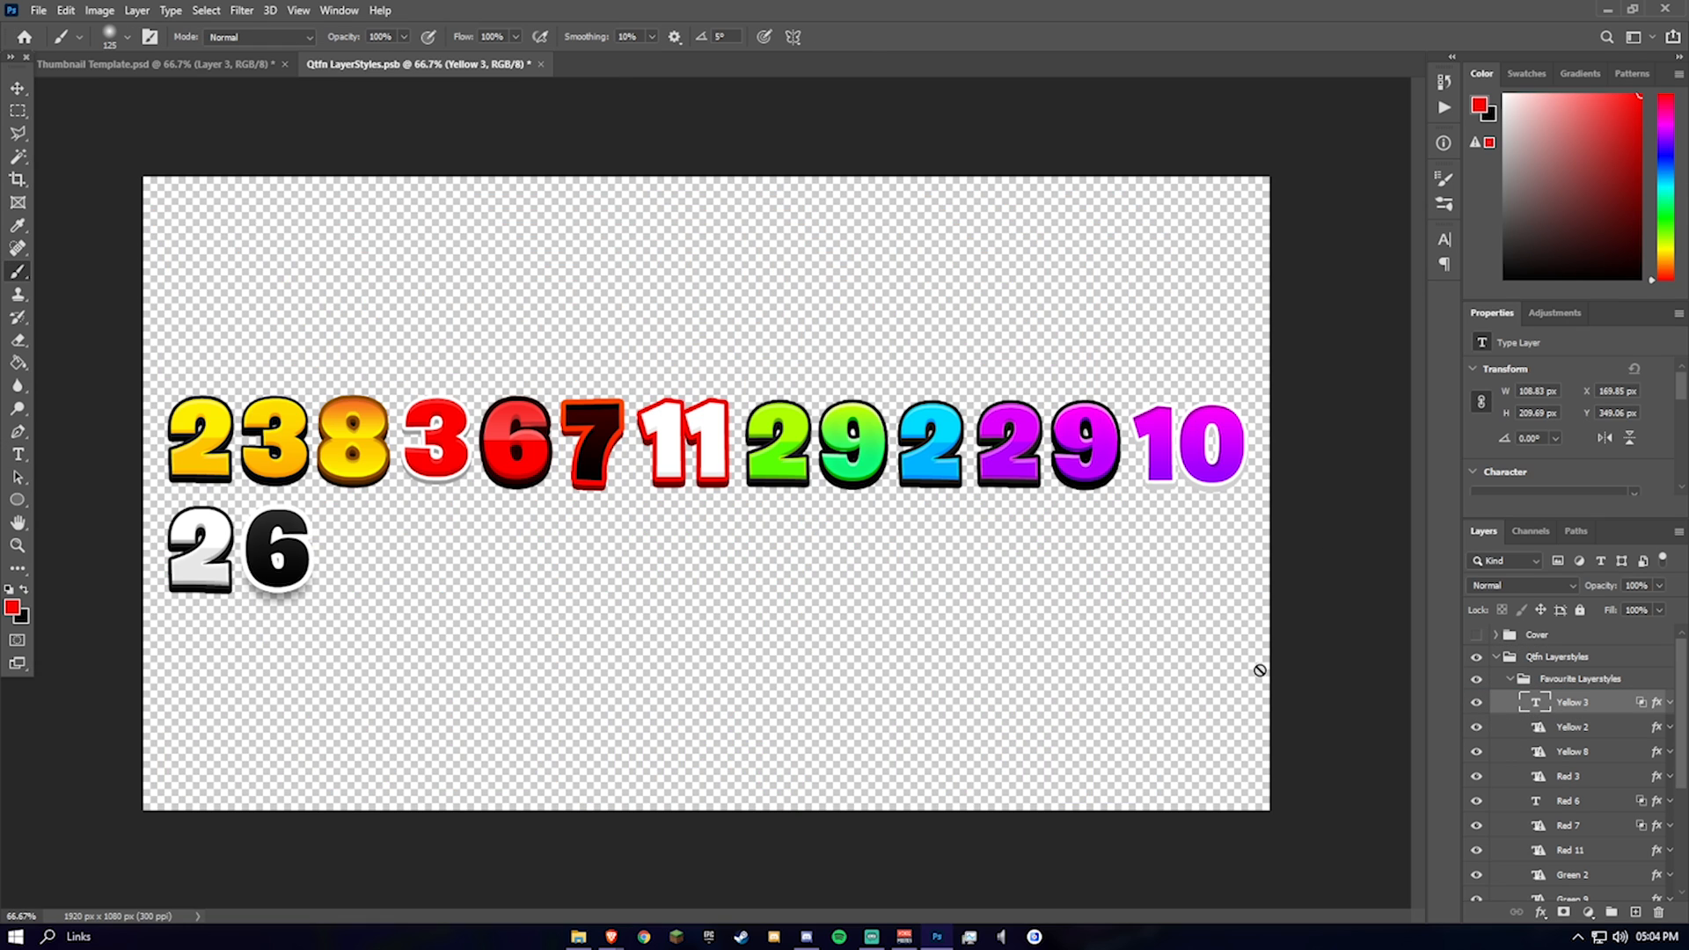
Step: Replace the text of the Yellow 3 layer with "DROP A LIKE ON VIDEO!"
left_click(18, 455)
left_click_drag(246, 456, 322, 451)
type("s")
key("BackSpace")
type("FFF")
key("BackSpace")
key("BackSpace")
key("BackSpace")
type("L")
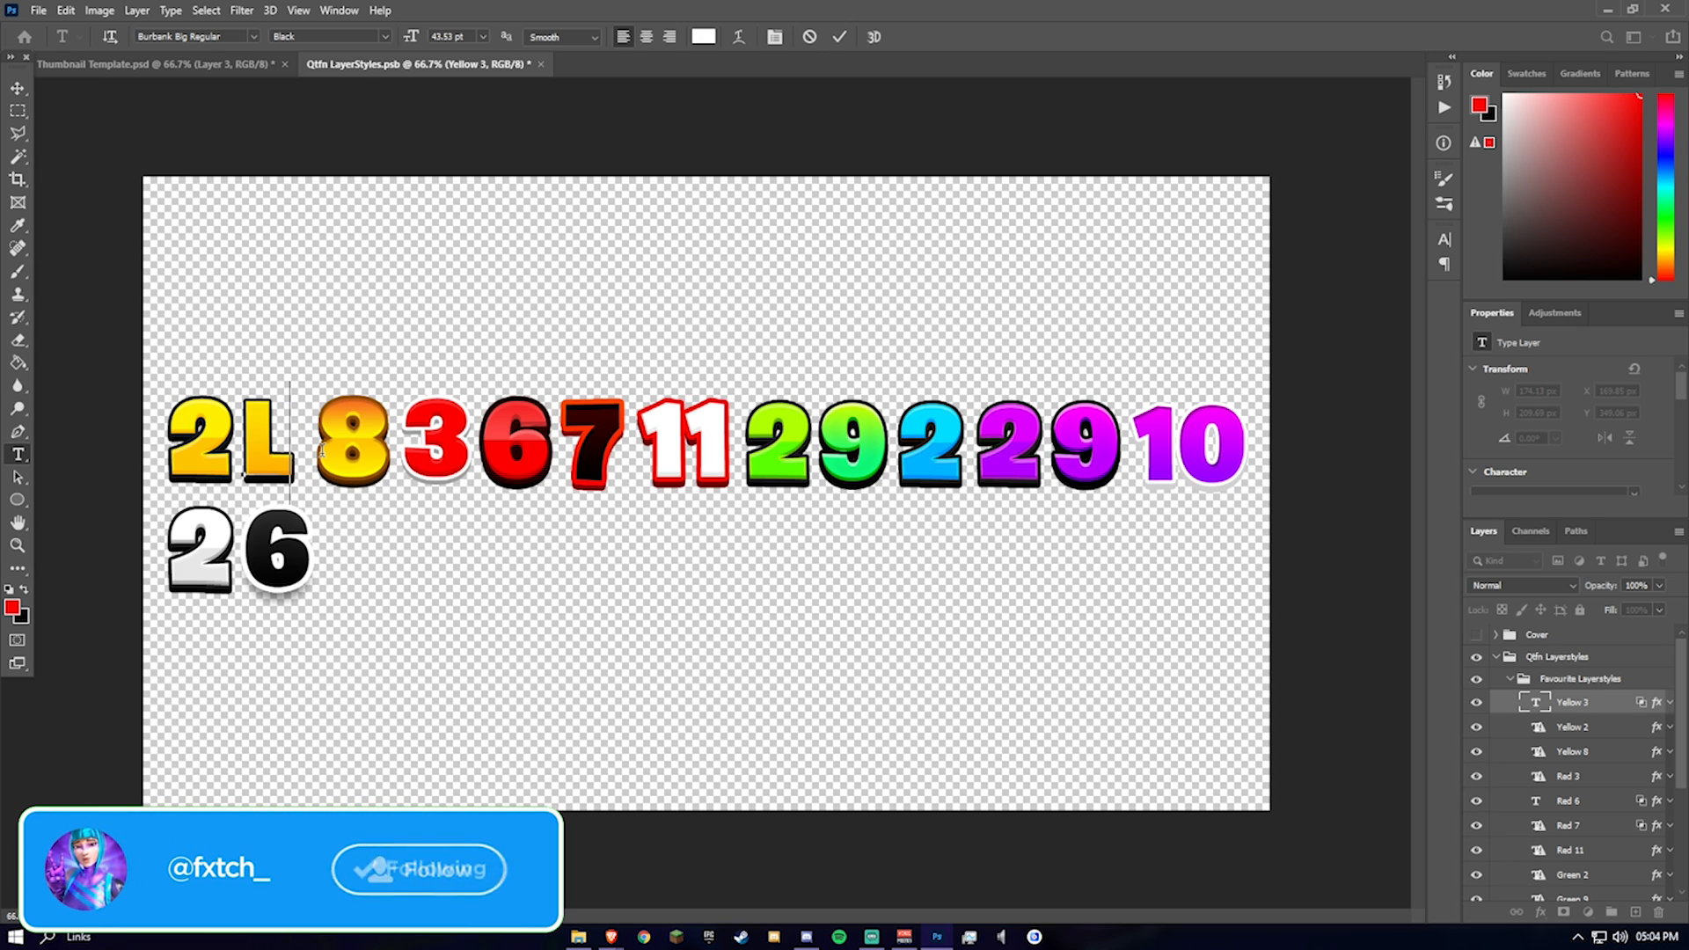
key("BackSpace")
key("BackSpace")
type("DROP A LIKE ON")
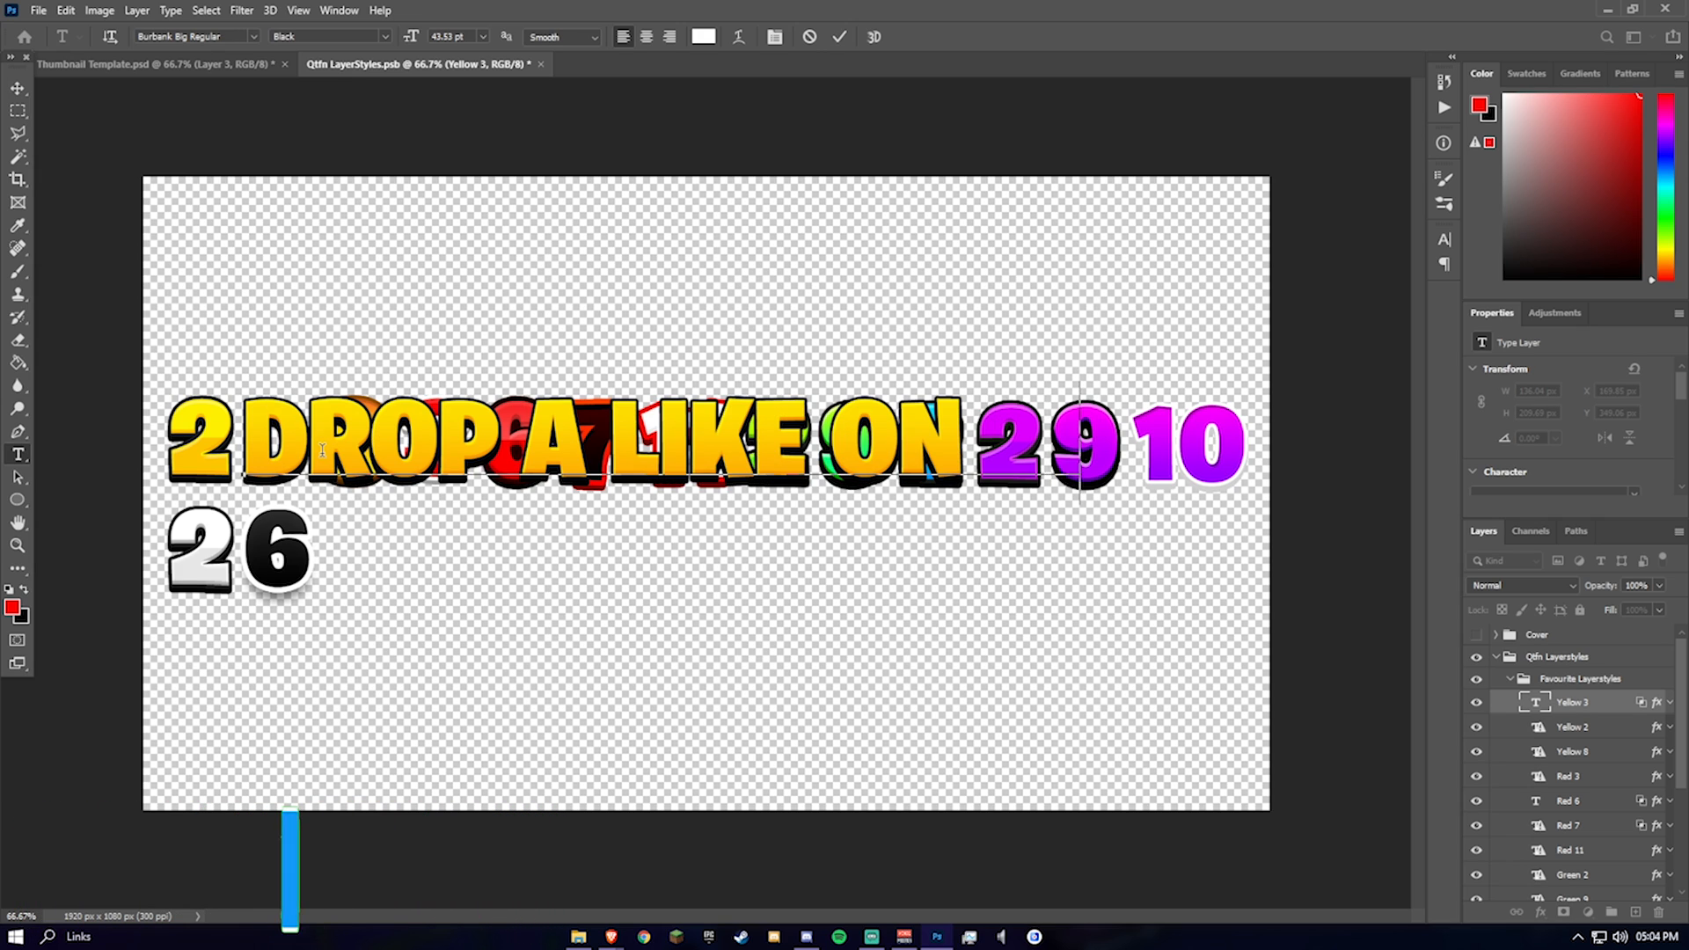
type(" VIDEO!")
left_click(840, 37)
Step: Move the yellow "DROP A LIKE ON VIDEO!" text below the two rows of numbers
key("ctrl+t")
left_click_drag(722, 395, 636, 595)
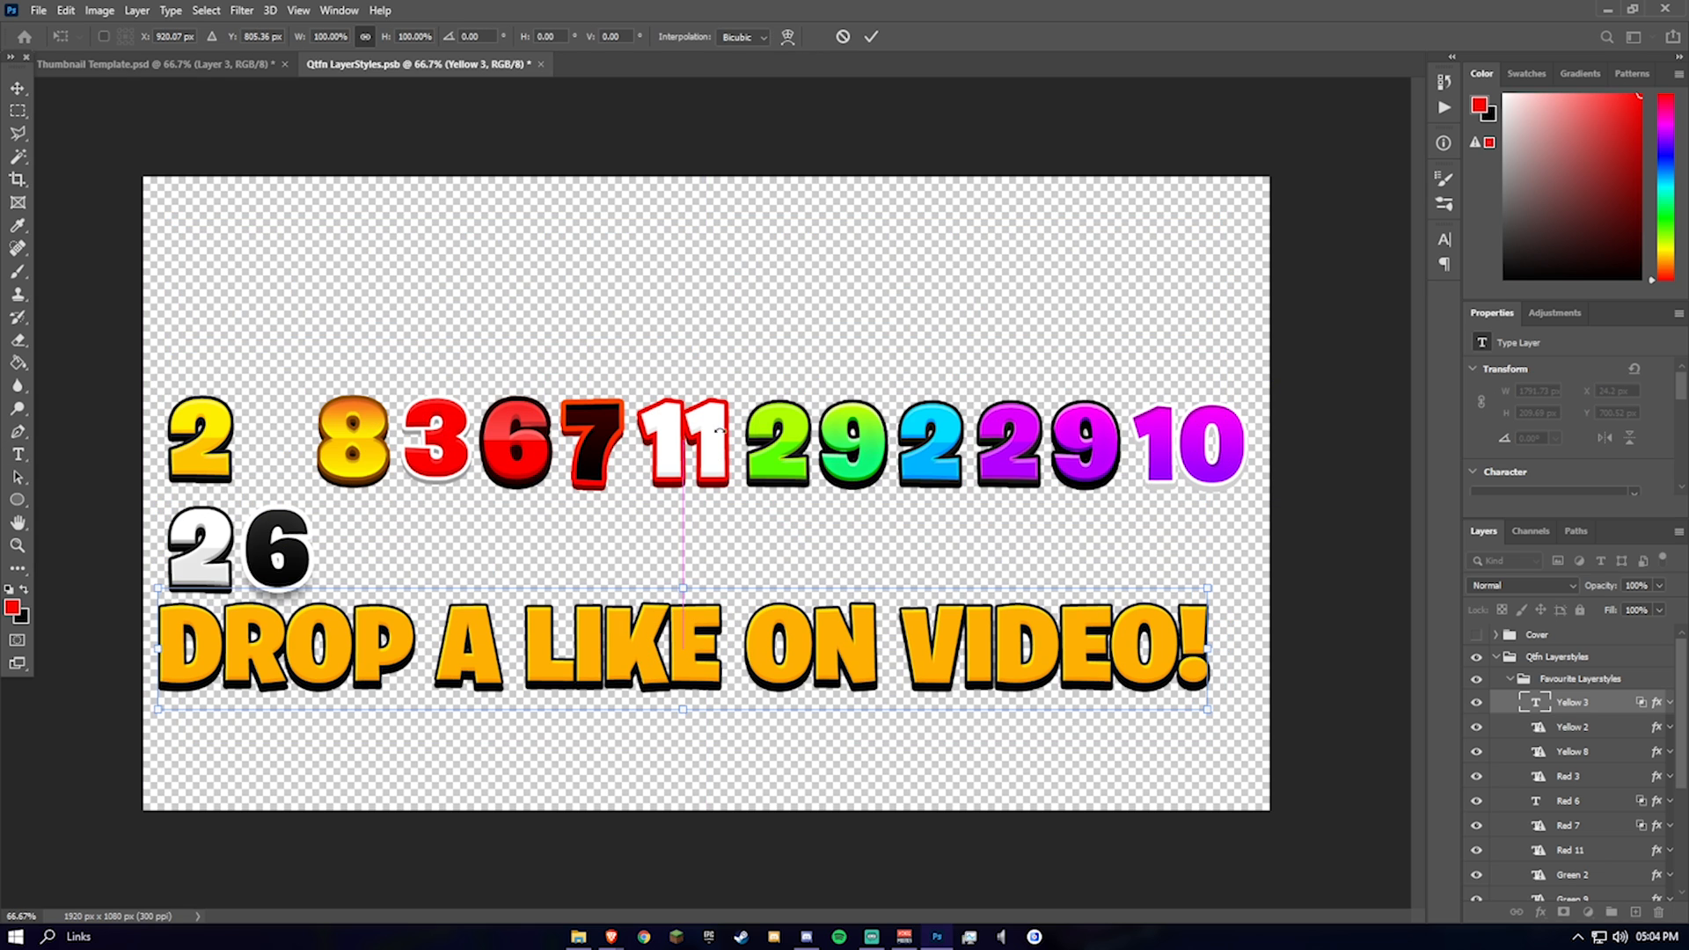
left_click(871, 37)
left_click_drag(528, 642, 1204, 698)
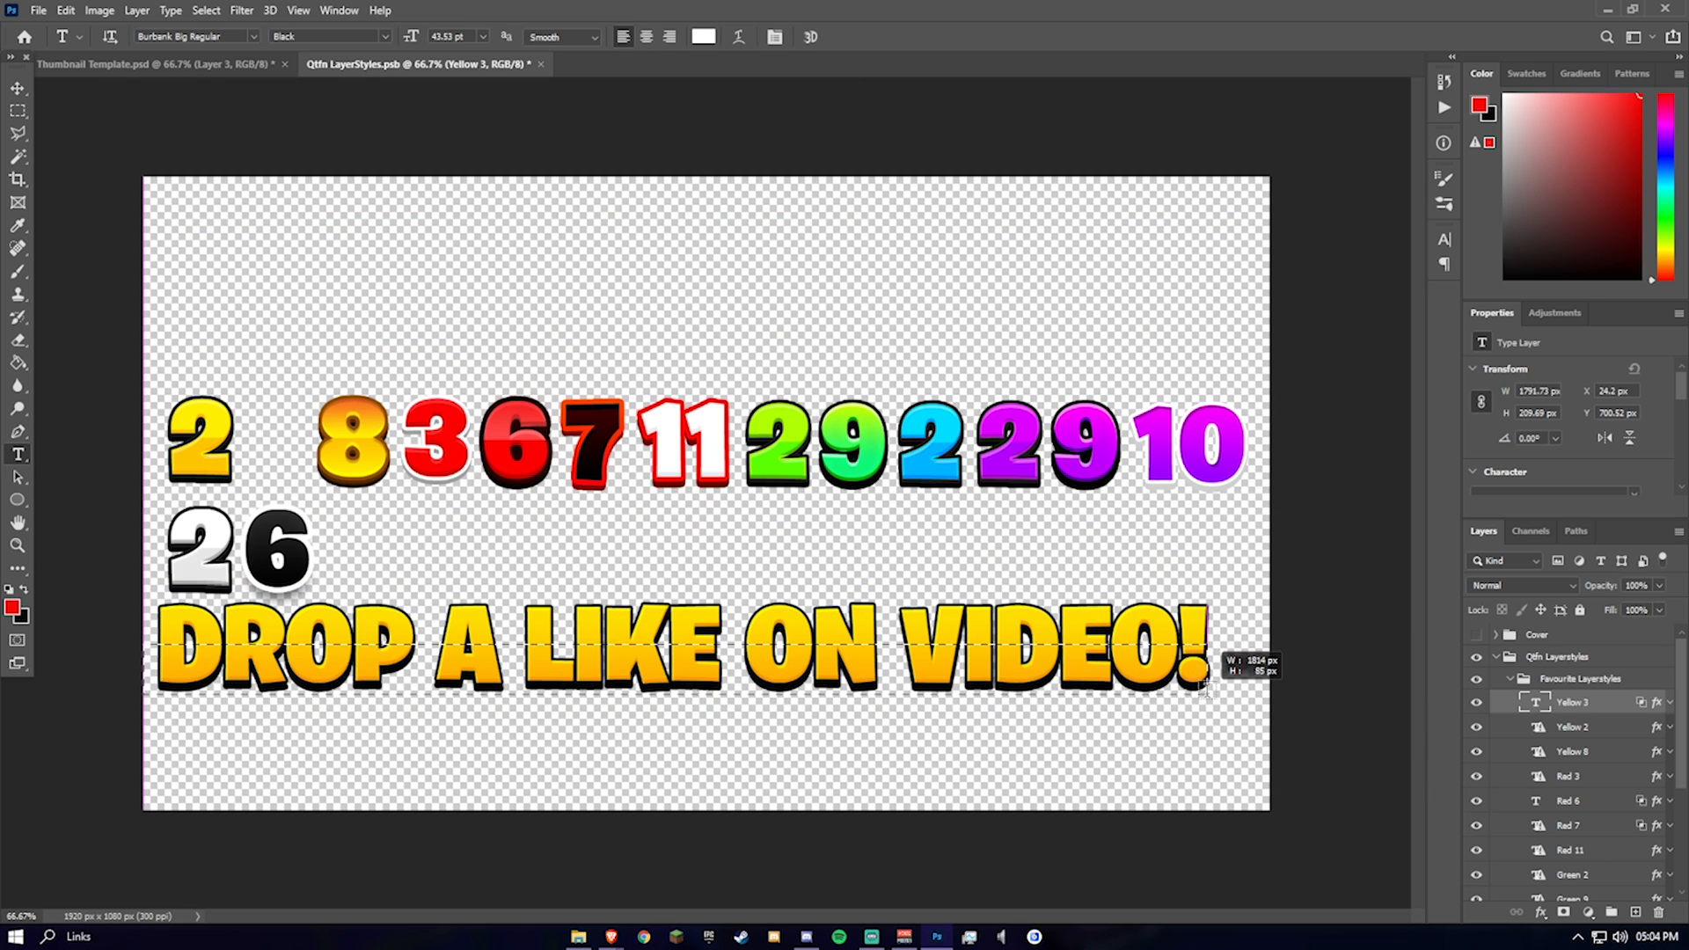
left_click_drag(1204, 697, 1204, 695)
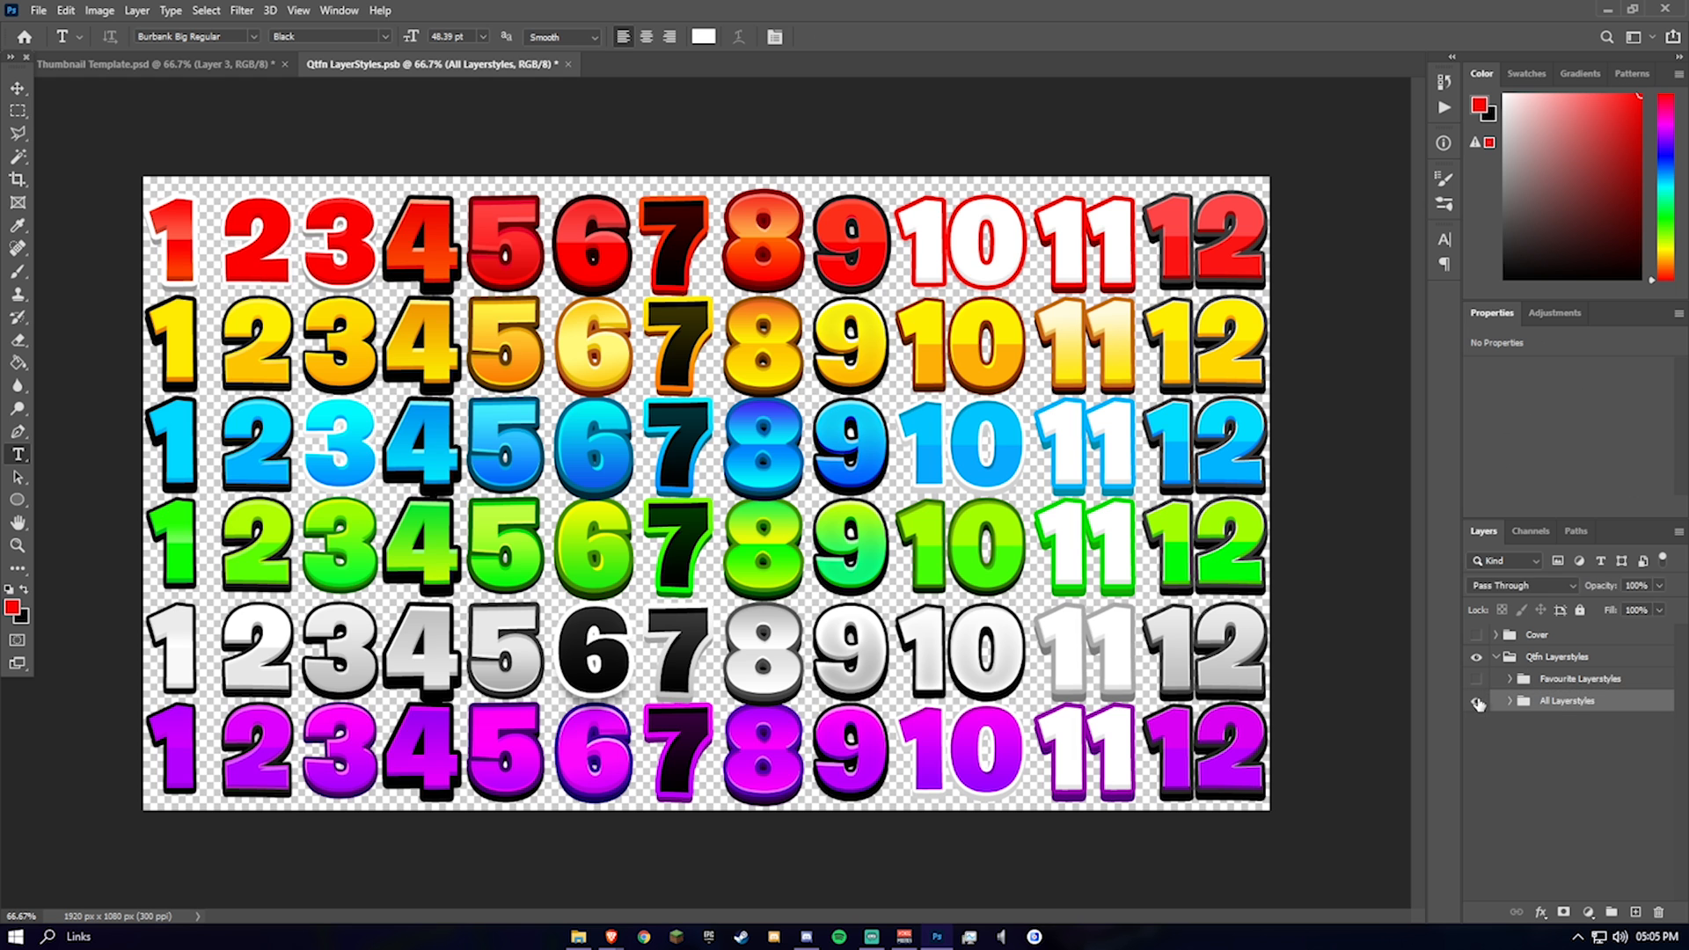
Step: Compare the All Layerstyles group shown and hidden, and preview the Clickbait backgrounds in the thumbnail template
left_click(1477, 701)
left_click(1477, 702)
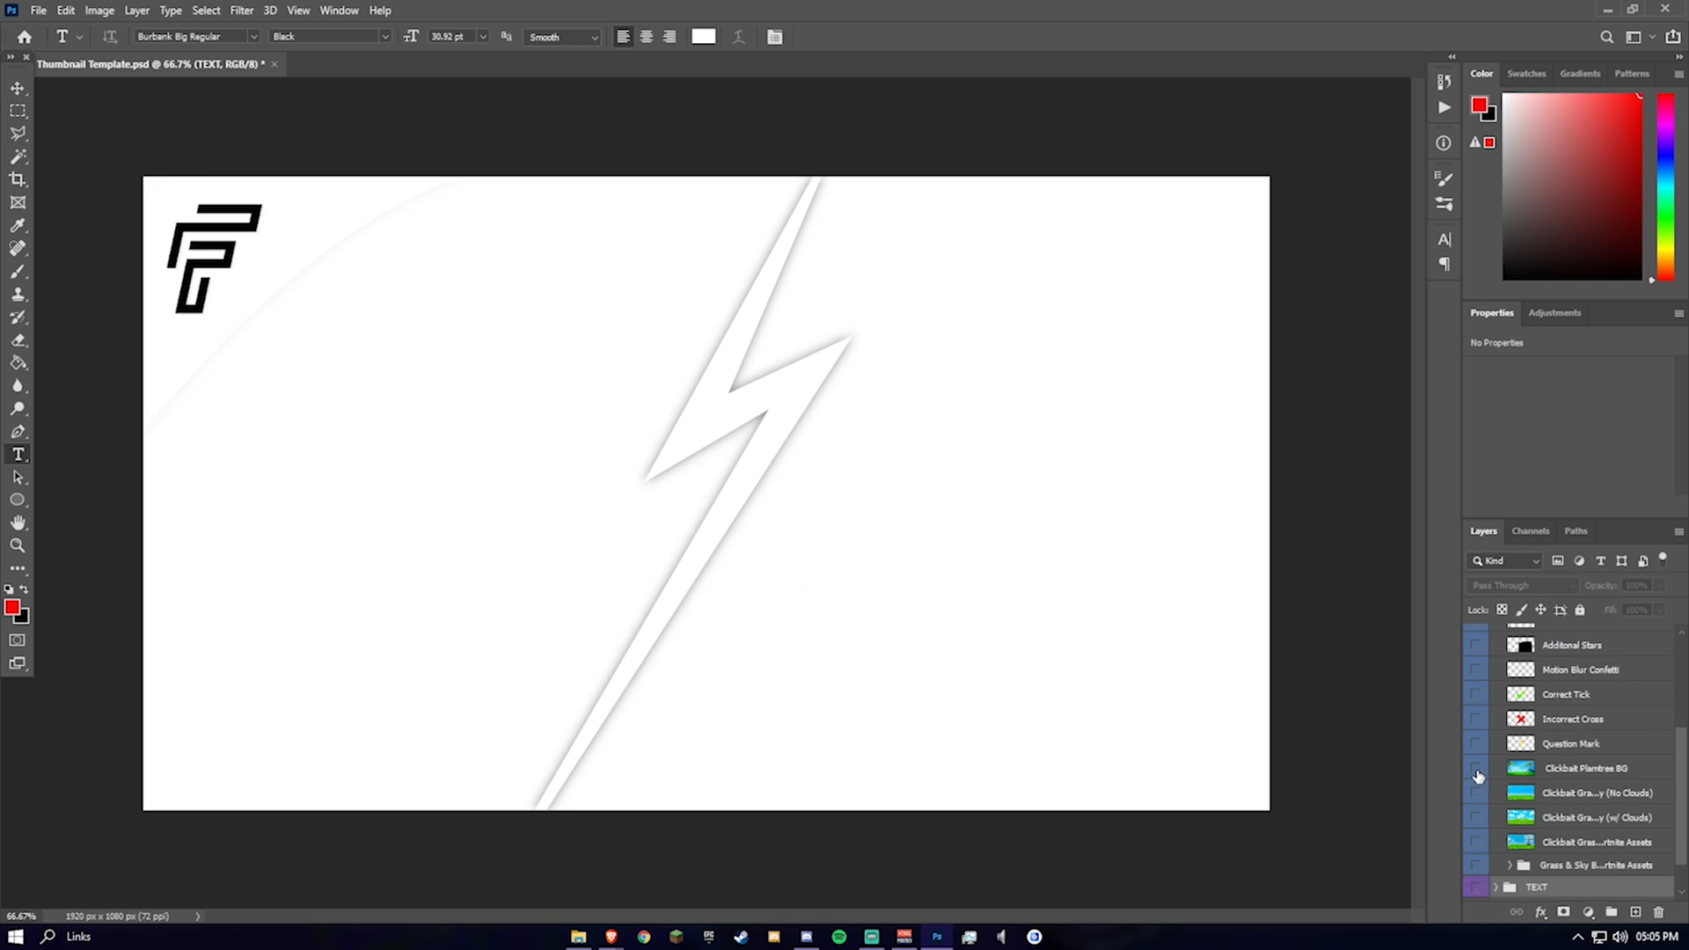
scroll(1480, 792, "up", 1)
left_click(1477, 791)
left_click(1476, 790)
left_click(1475, 817)
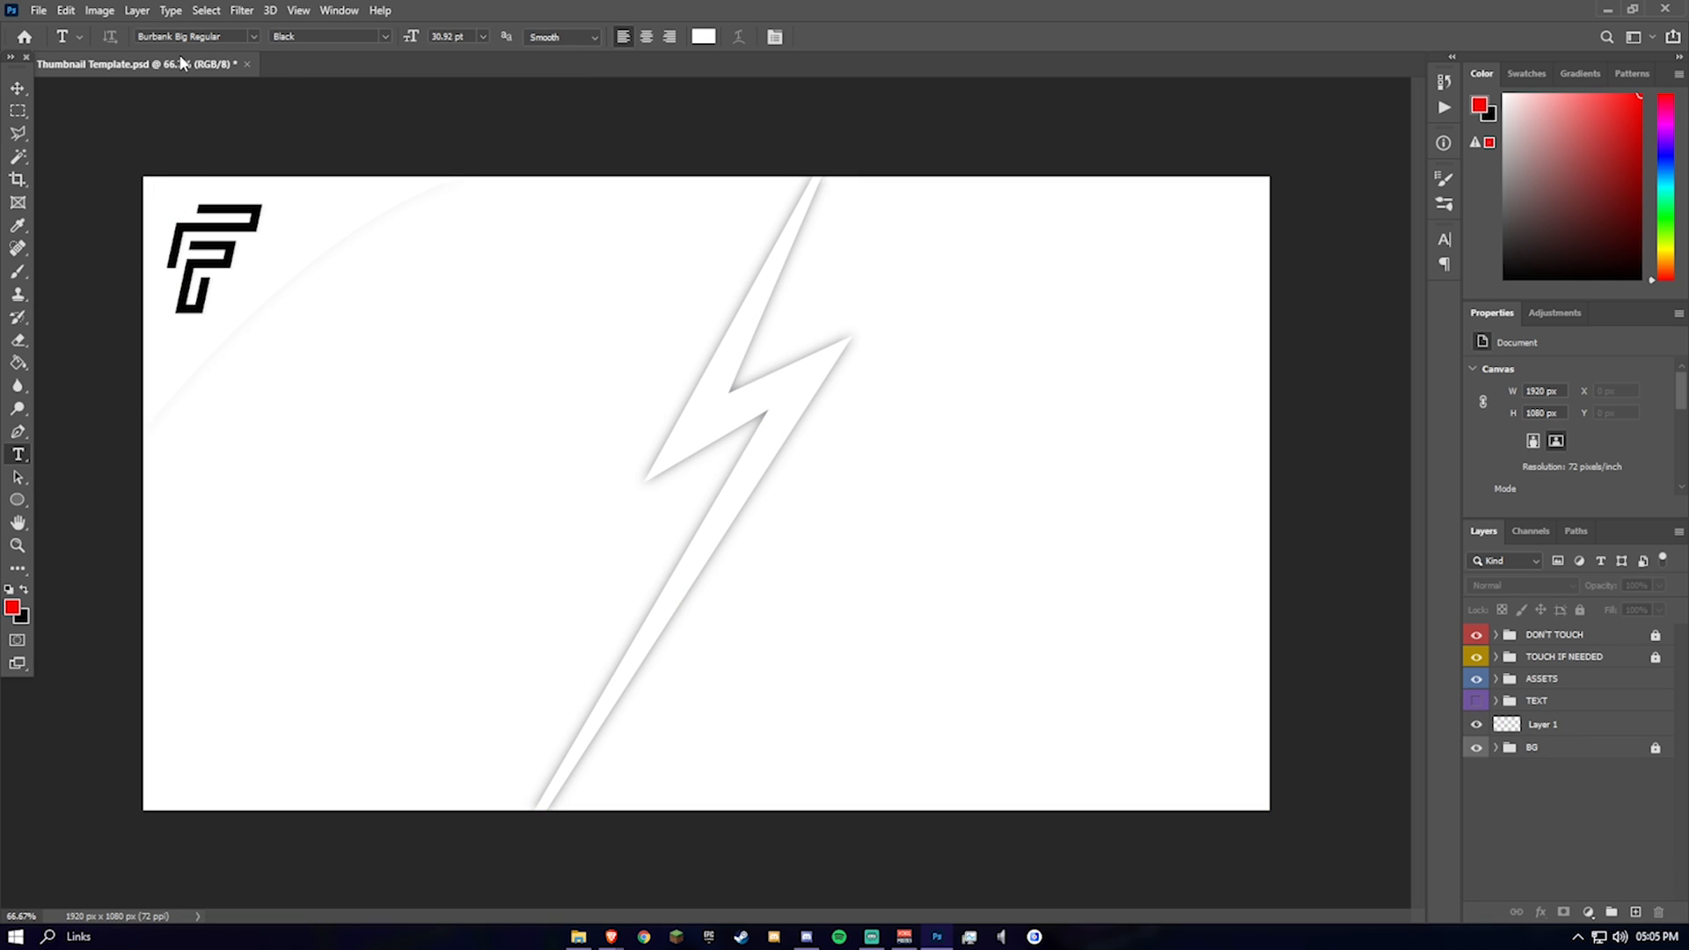
Step: Open the Wave Assets Pack file from the Graphic Packs folder
left_click(38, 10)
left_click(44, 46)
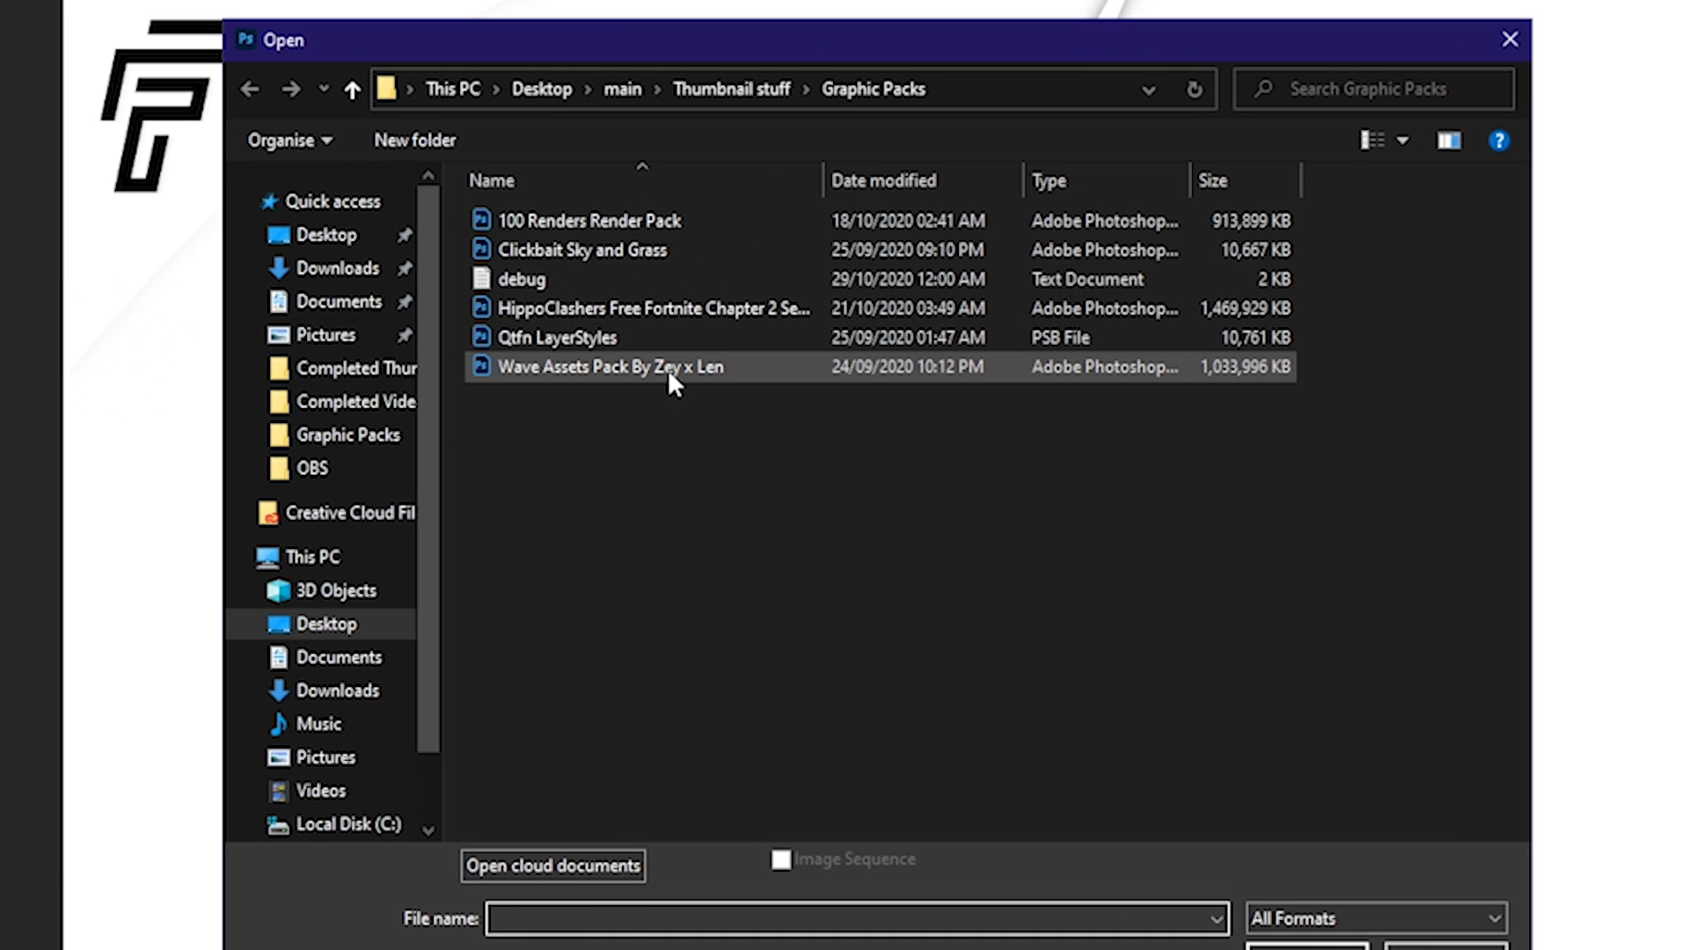
double_click(668, 368)
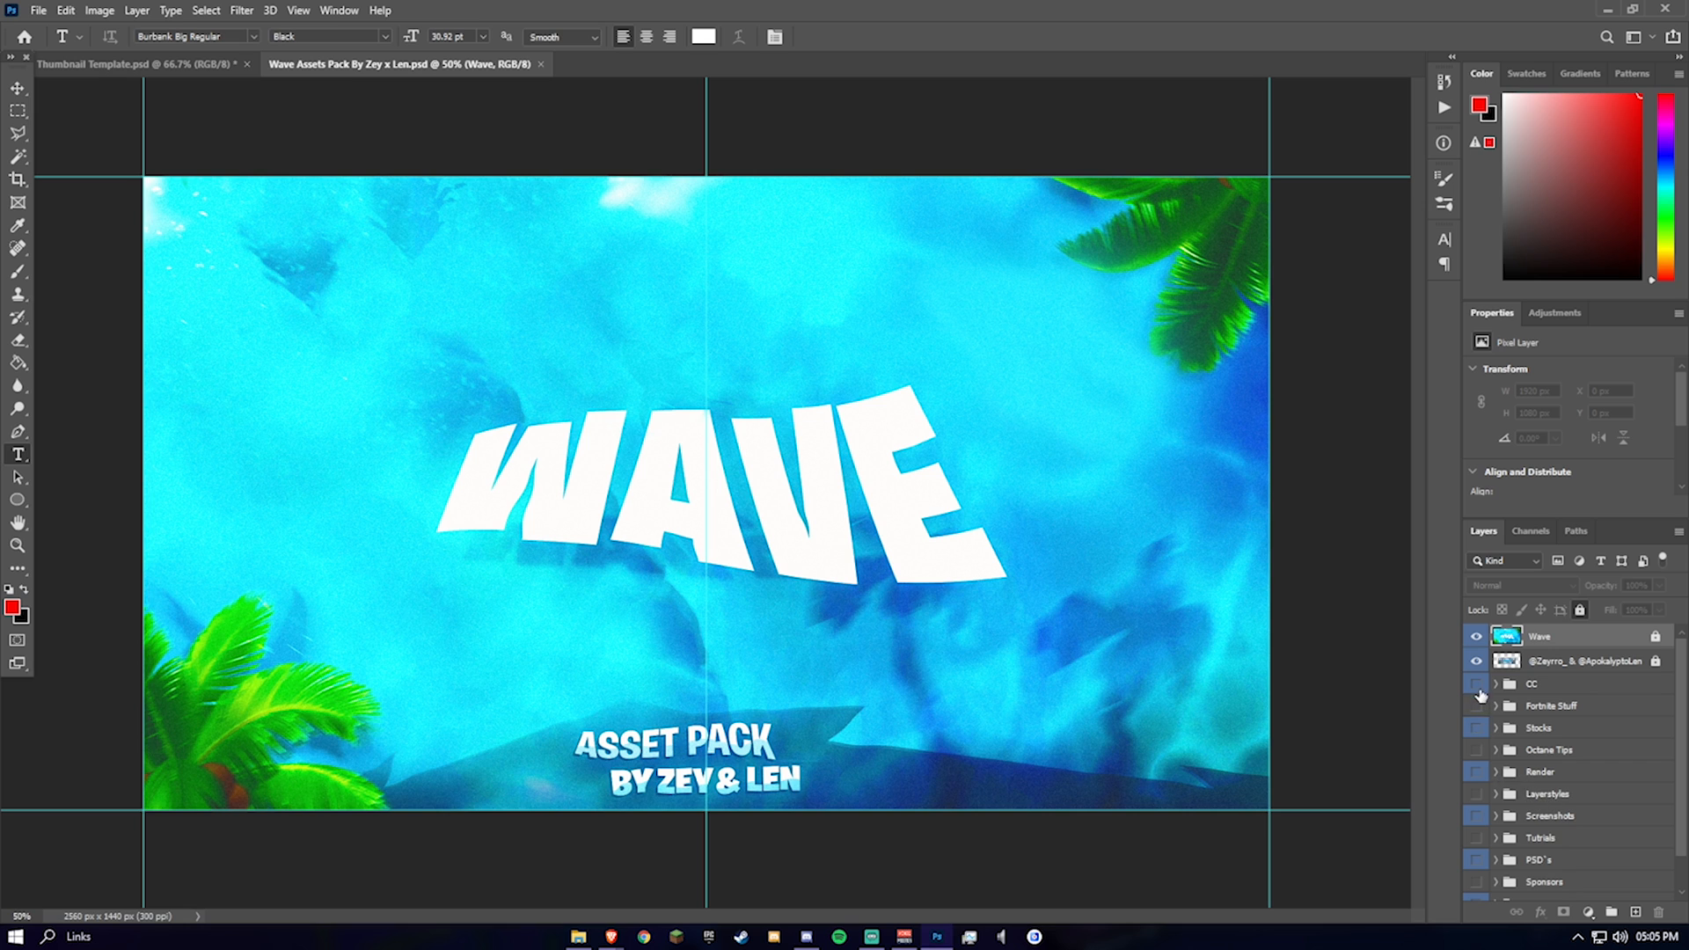
Step: Browse the contents of the Wave pack's layer groups, including Render, Stocks and Fortnite Stuff
left_click(1496, 772)
left_click(1509, 792)
scroll(1509, 792, "down", 3)
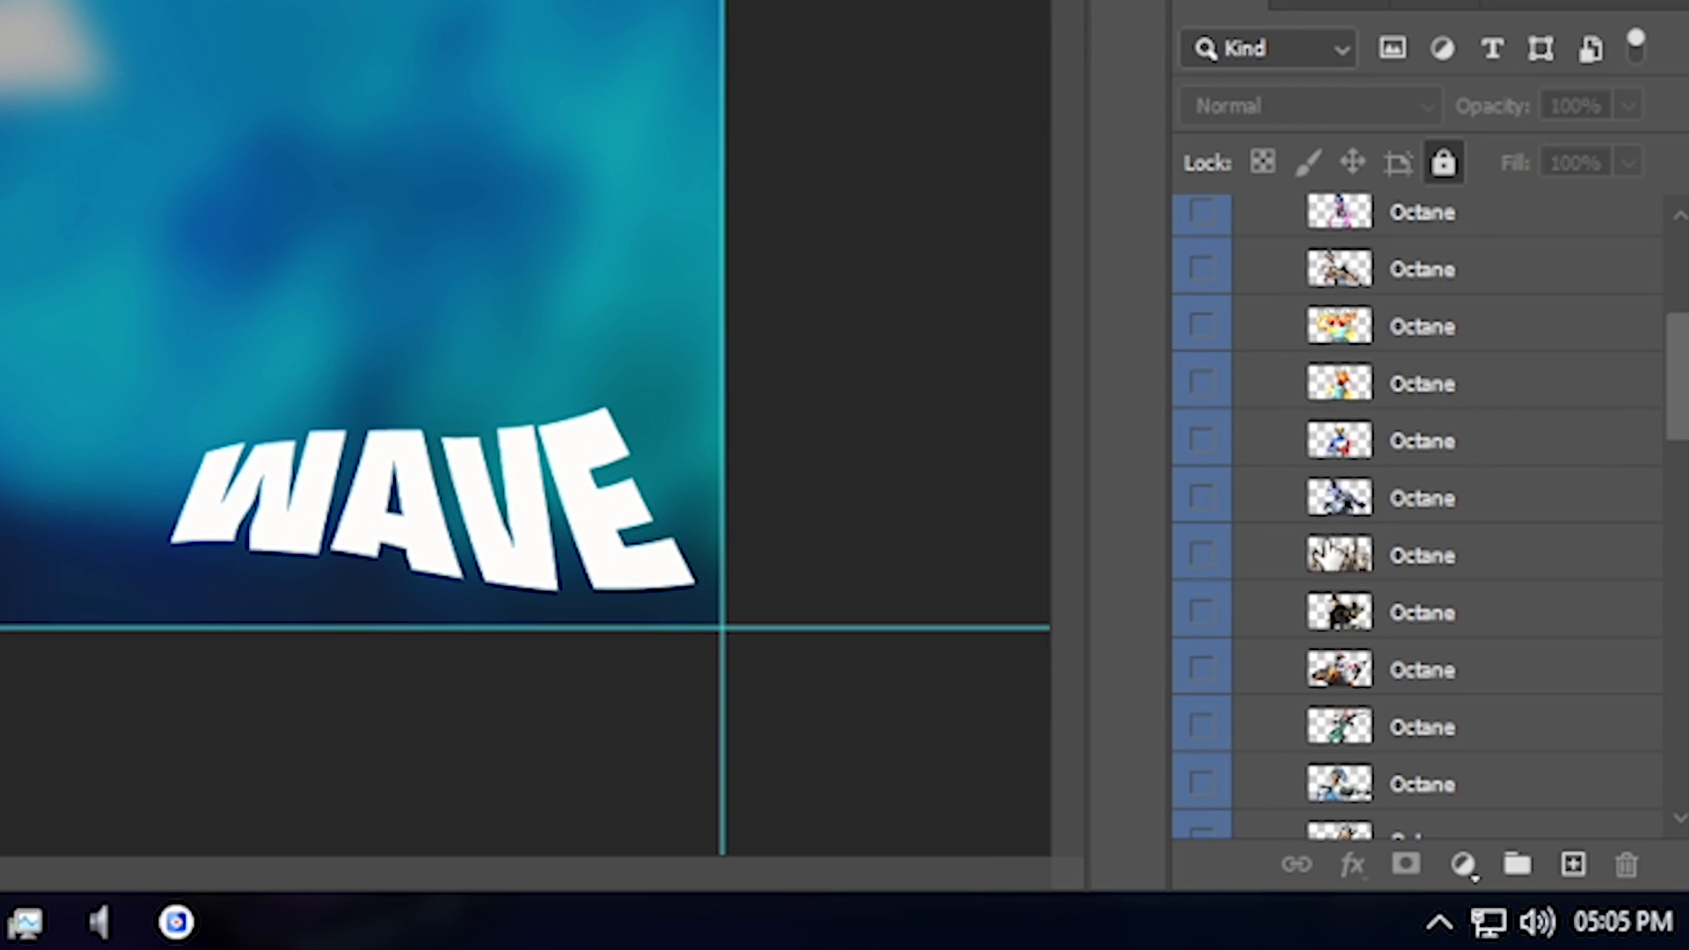
scroll(1328, 563, "down", 1)
scroll(1302, 616, "up", 4)
left_click(1250, 336)
left_click(1250, 343)
left_click(1249, 343)
left_click(1249, 301)
left_click(1250, 301)
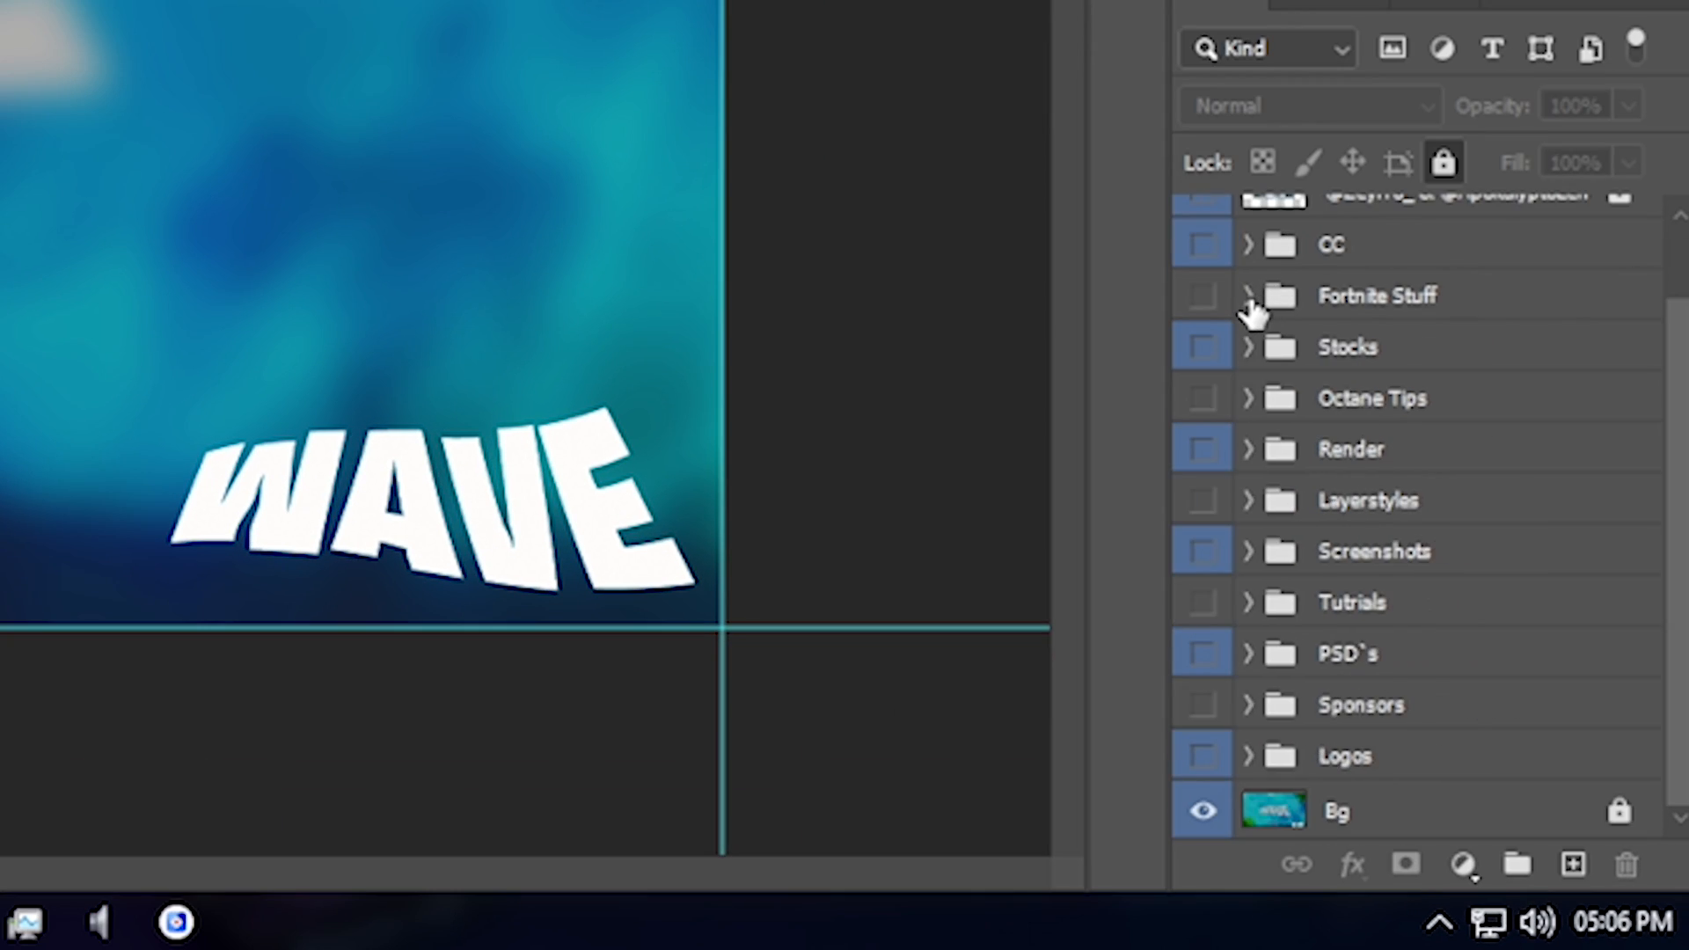
left_click(1249, 300)
scroll(1257, 572, "down", 2)
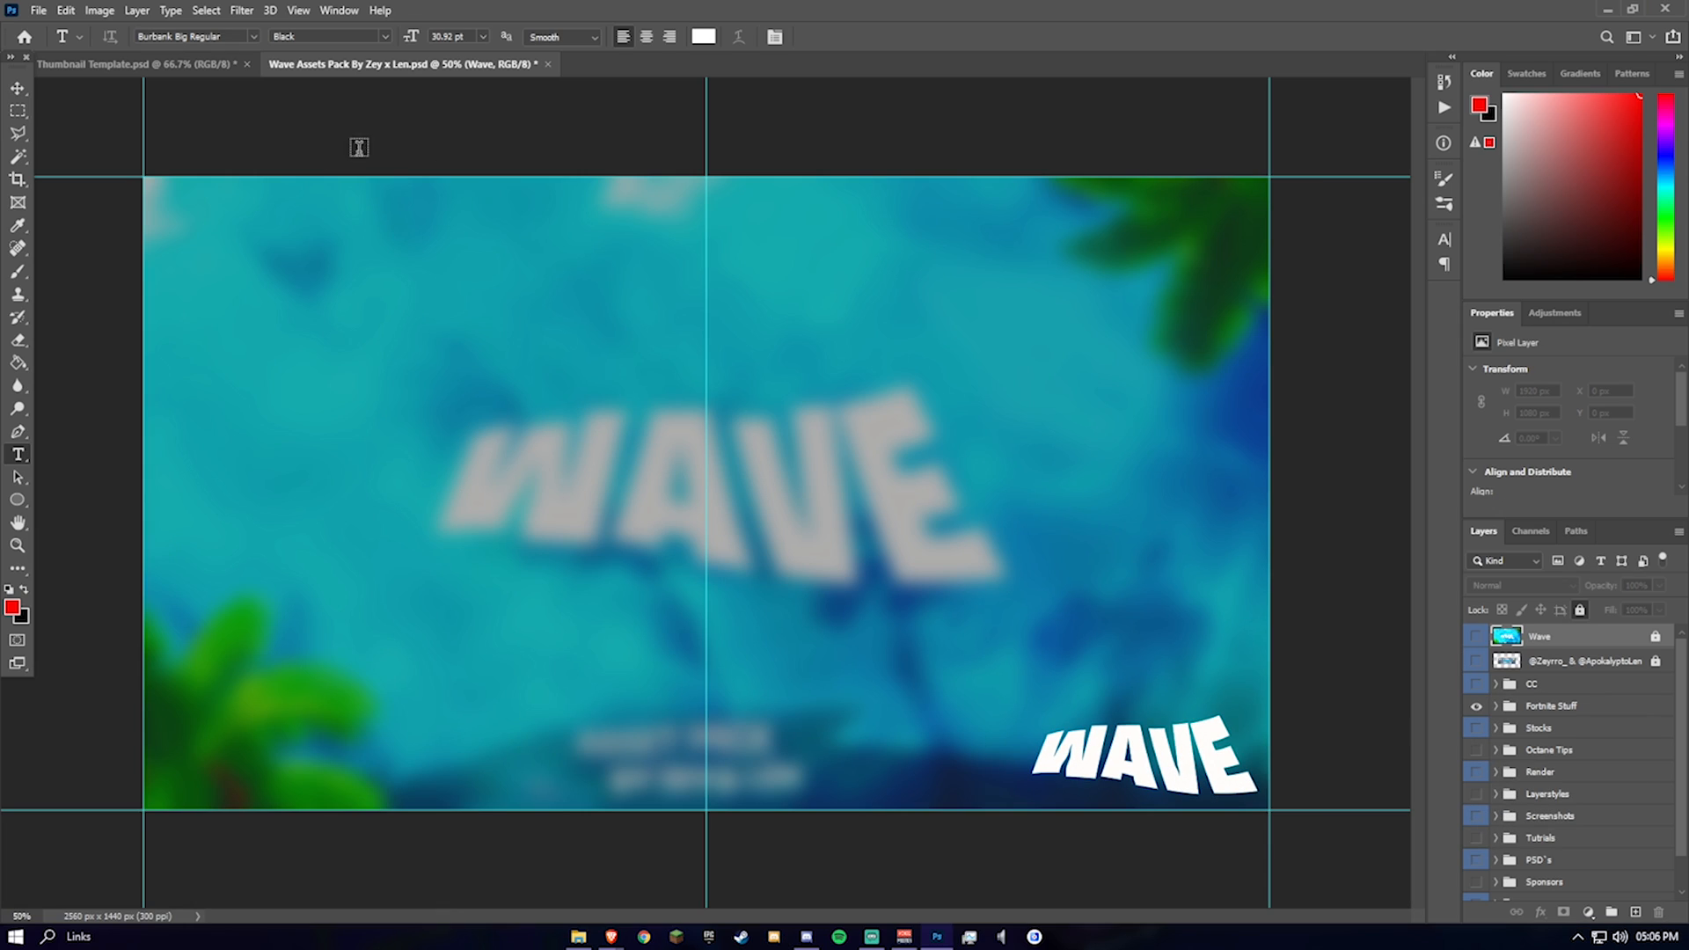
Step: Return to the thumbnail template and look through the layers in its ASSETS group
left_click(132, 63)
scroll(1584, 775, "down", 5)
scroll(1604, 792, "up", 2)
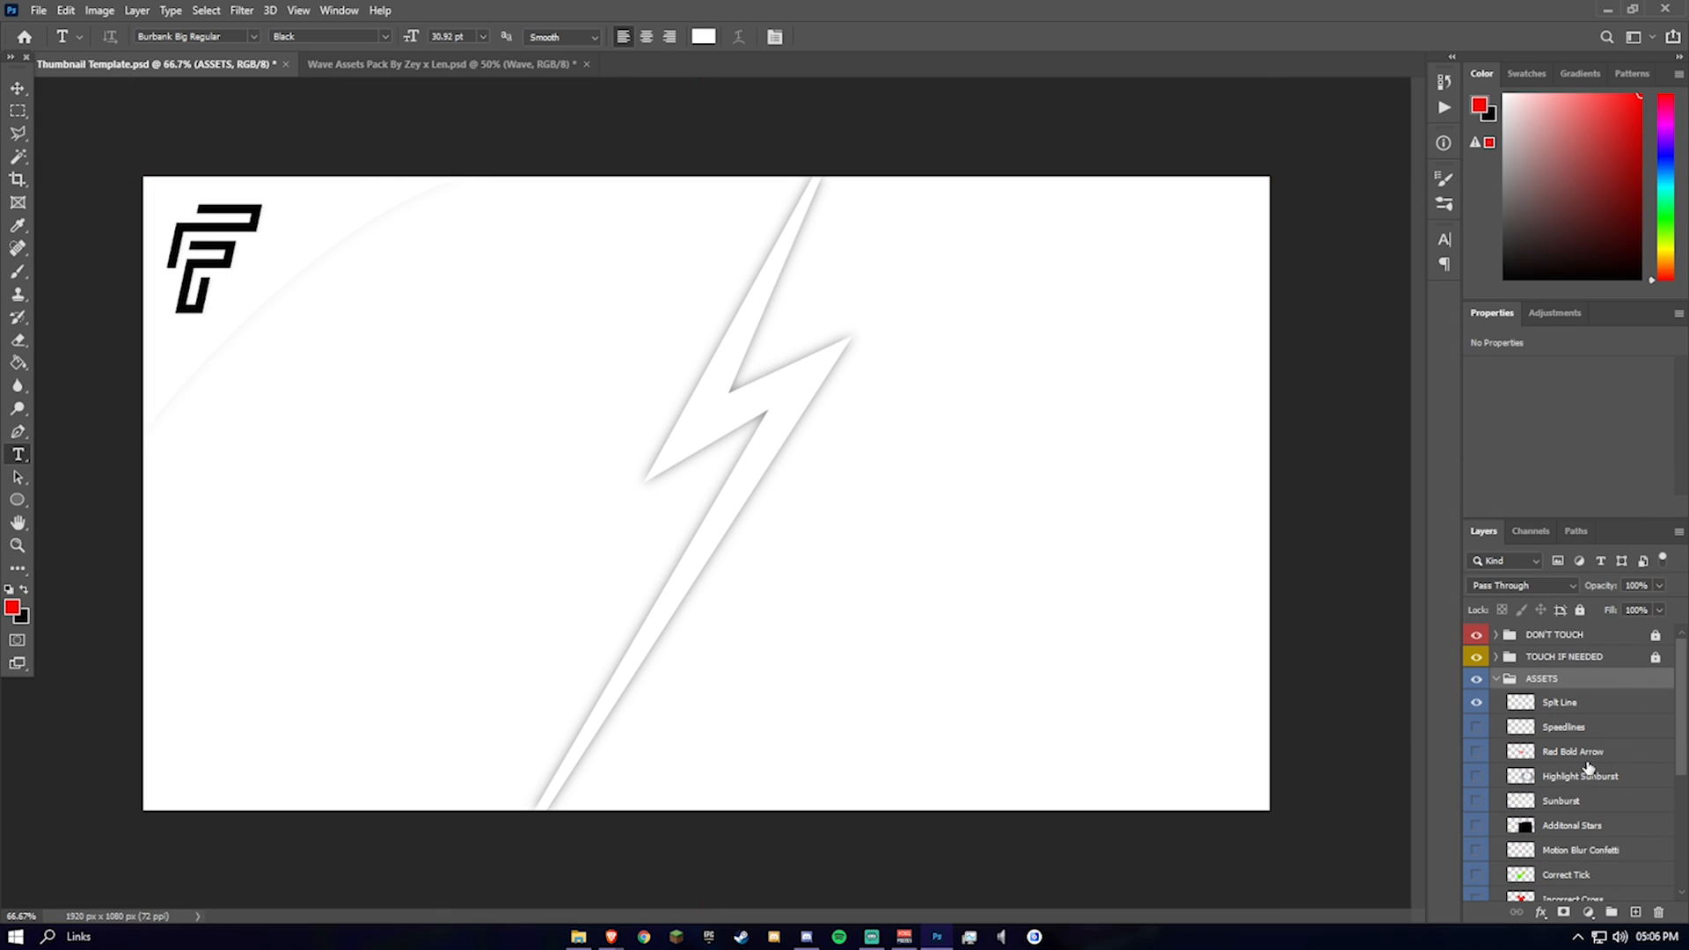
scroll(1583, 734, "down", 3)
scroll(1530, 713, "up", 3)
left_click(1496, 680)
Step: Open the HippoClashers Free Fortnite Chapter 2 Season 4 Thumbnail Pack file from the Graphic Packs folder
key("ctrl+Tab")
left_click(39, 9)
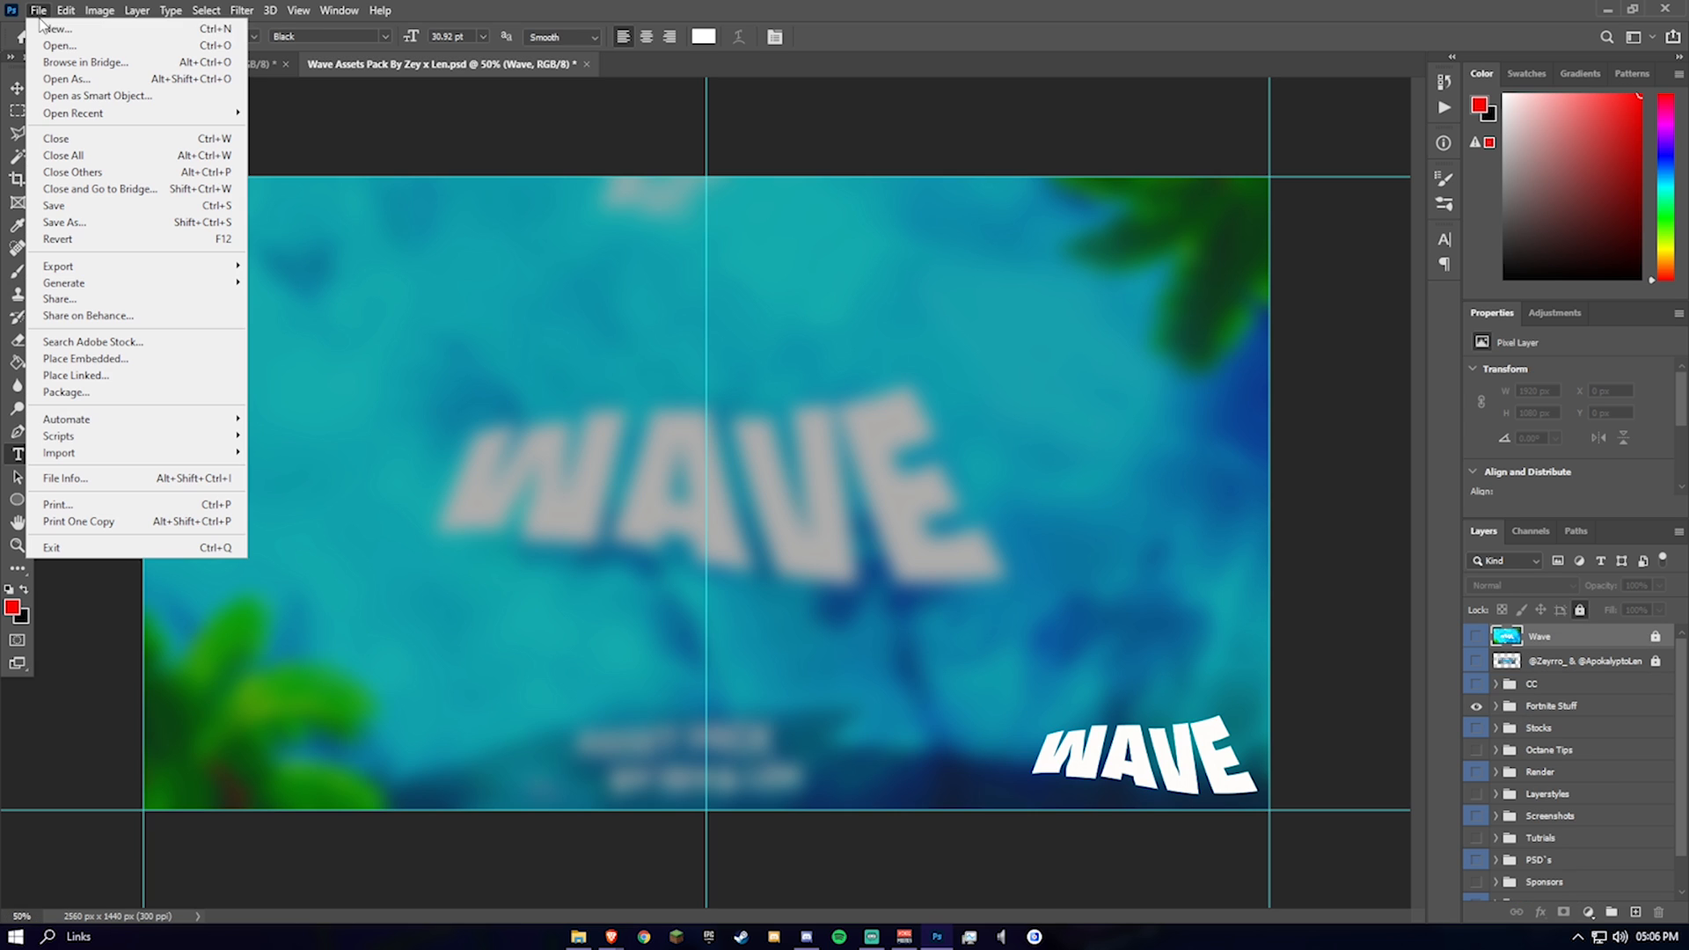
left_click(58, 46)
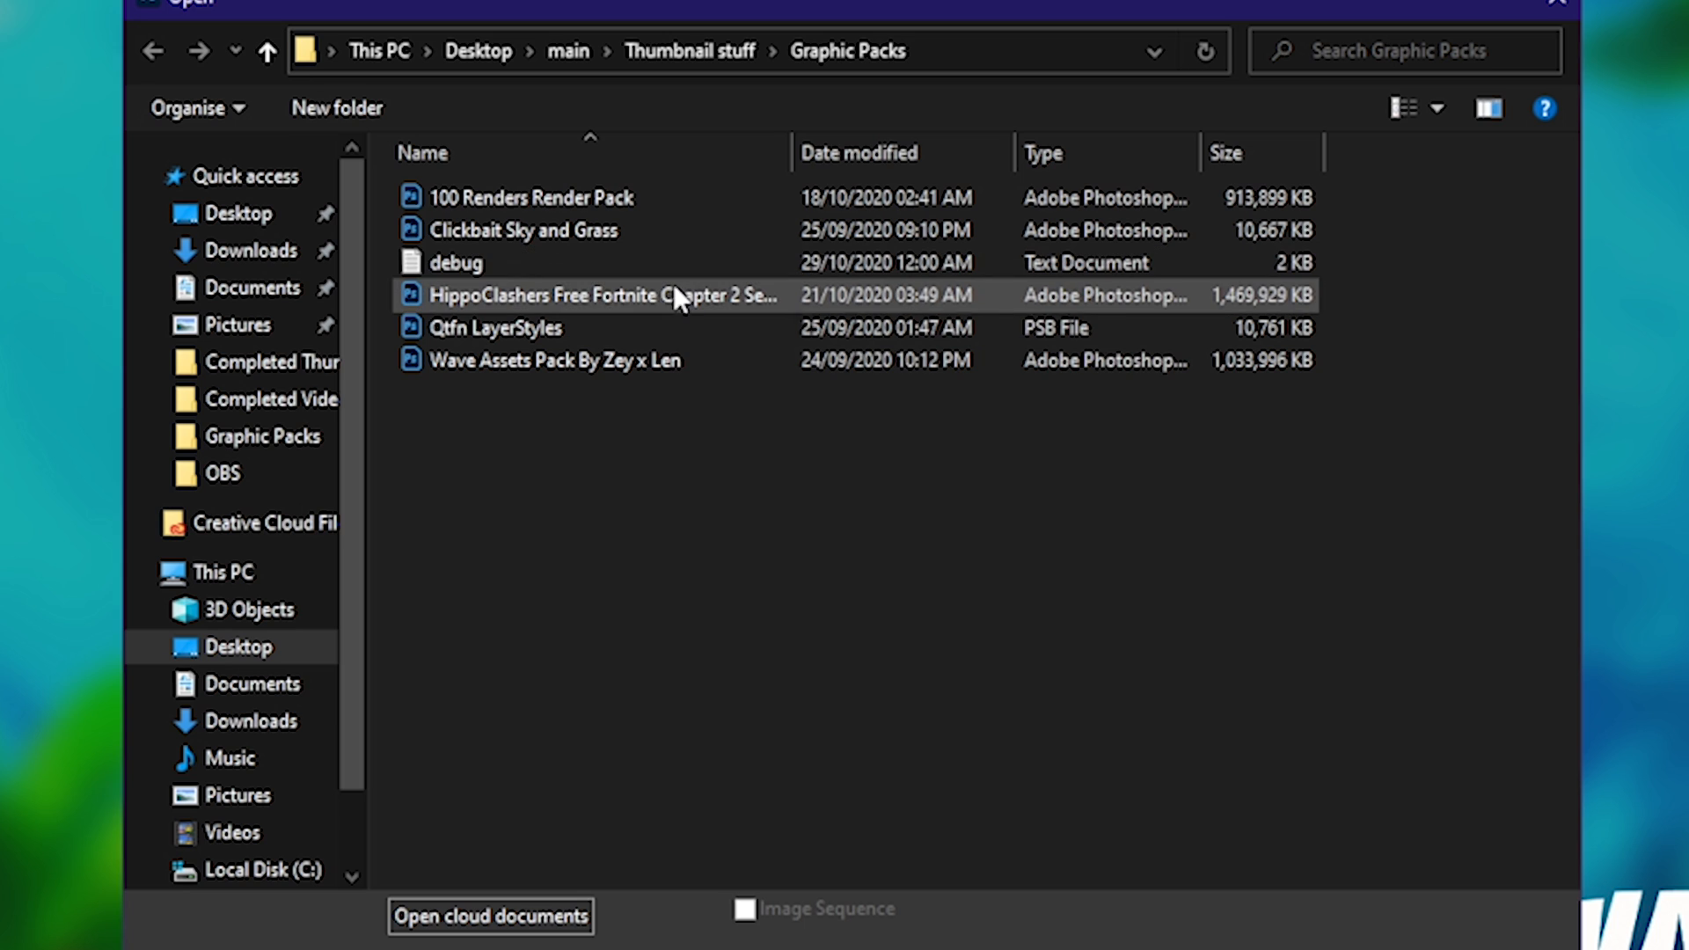
double_click(566, 295)
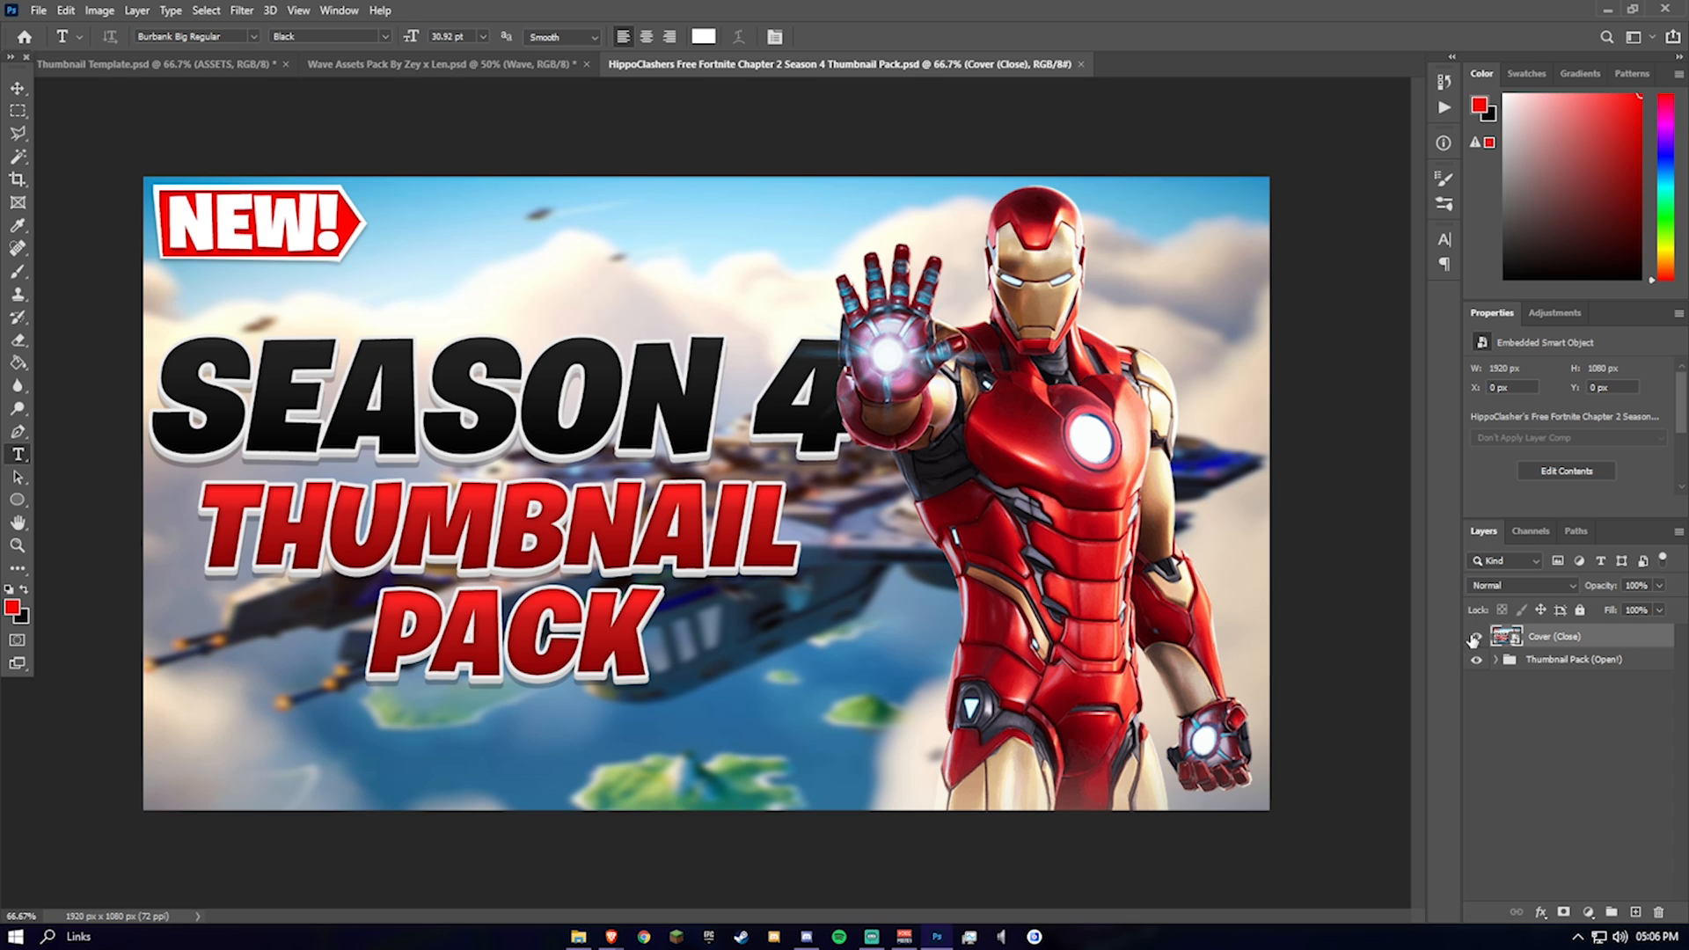
Step: Hide the Cover layer, expand the Thumbnail Pack group and hide its Read me layer
left_click(1476, 636)
left_click(1496, 659)
left_click(1477, 682)
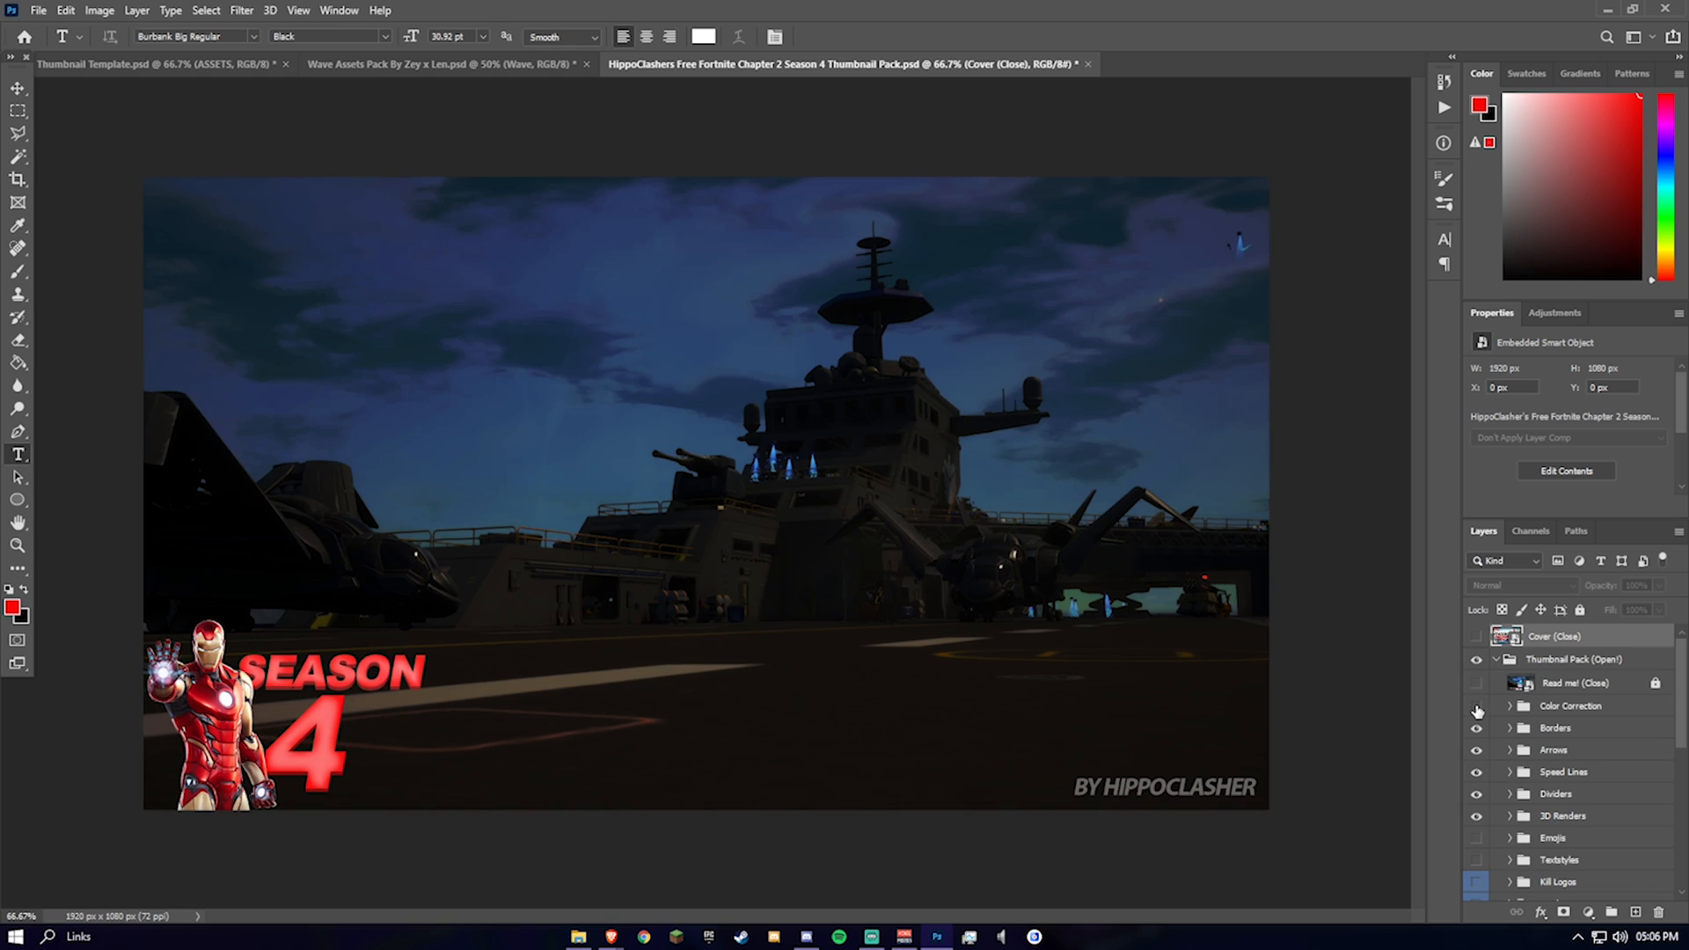
Step: Preview the Rainbow, White, White 2 and Violet borders in the Borders group one at a time
left_click(1509, 728)
left_click(1477, 753)
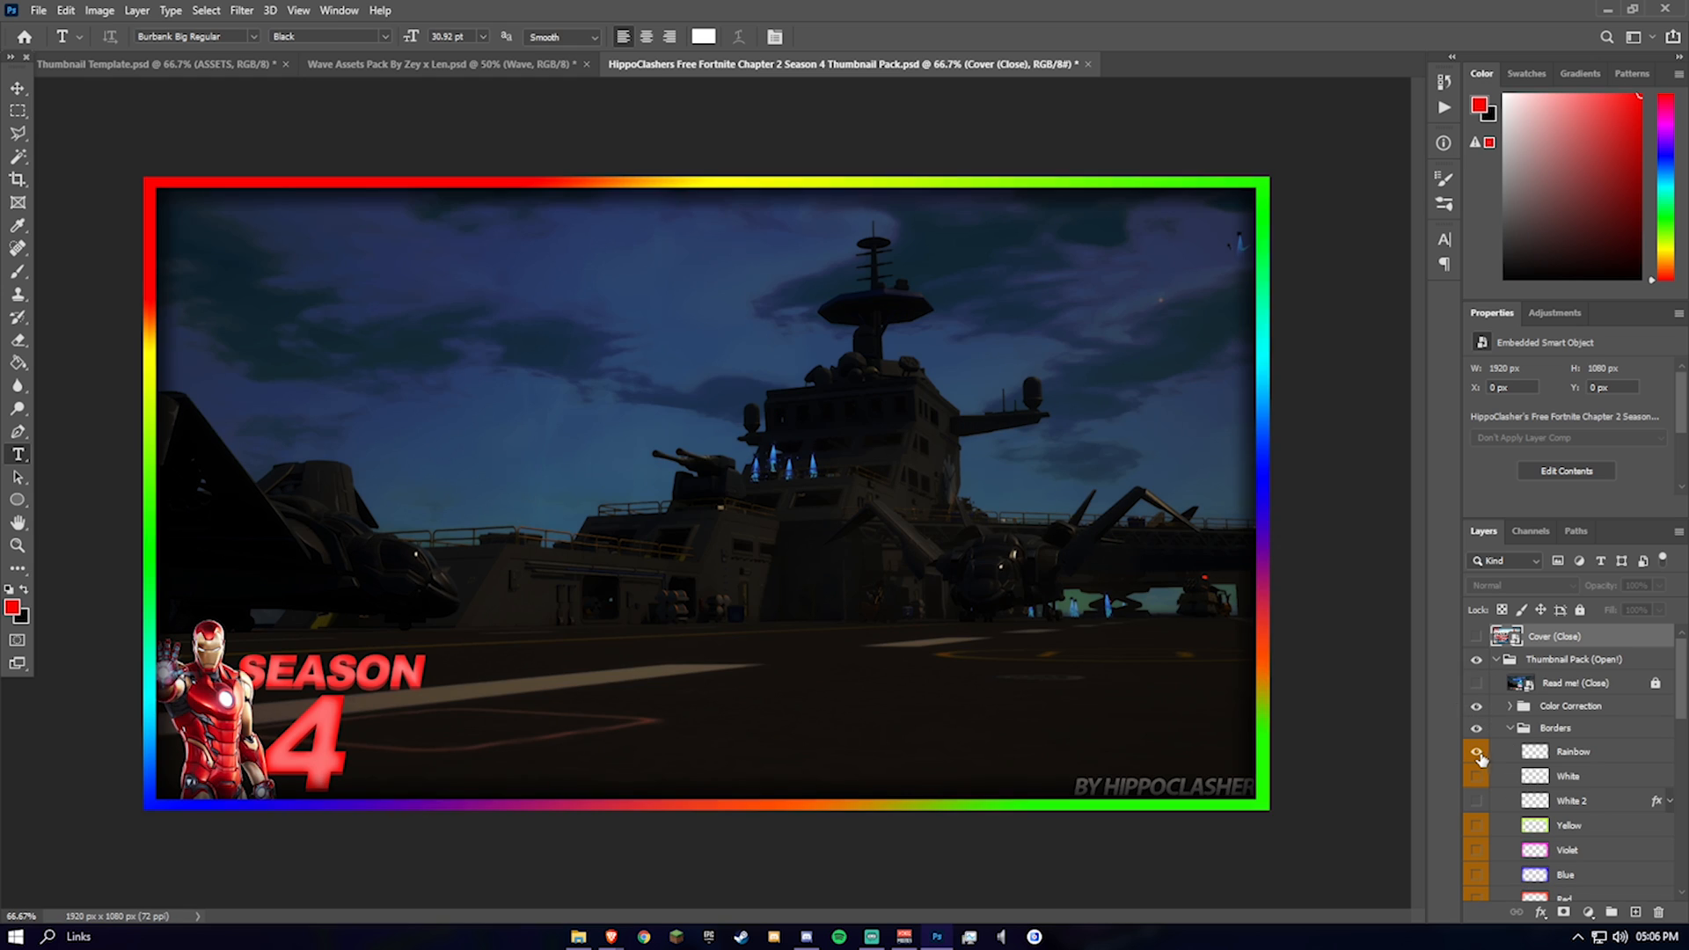
left_click(1478, 777)
left_click(1478, 778)
left_click(1478, 801)
left_click(1478, 803)
left_click(1478, 849)
left_click(1478, 849)
scroll(1479, 852, "down", 3)
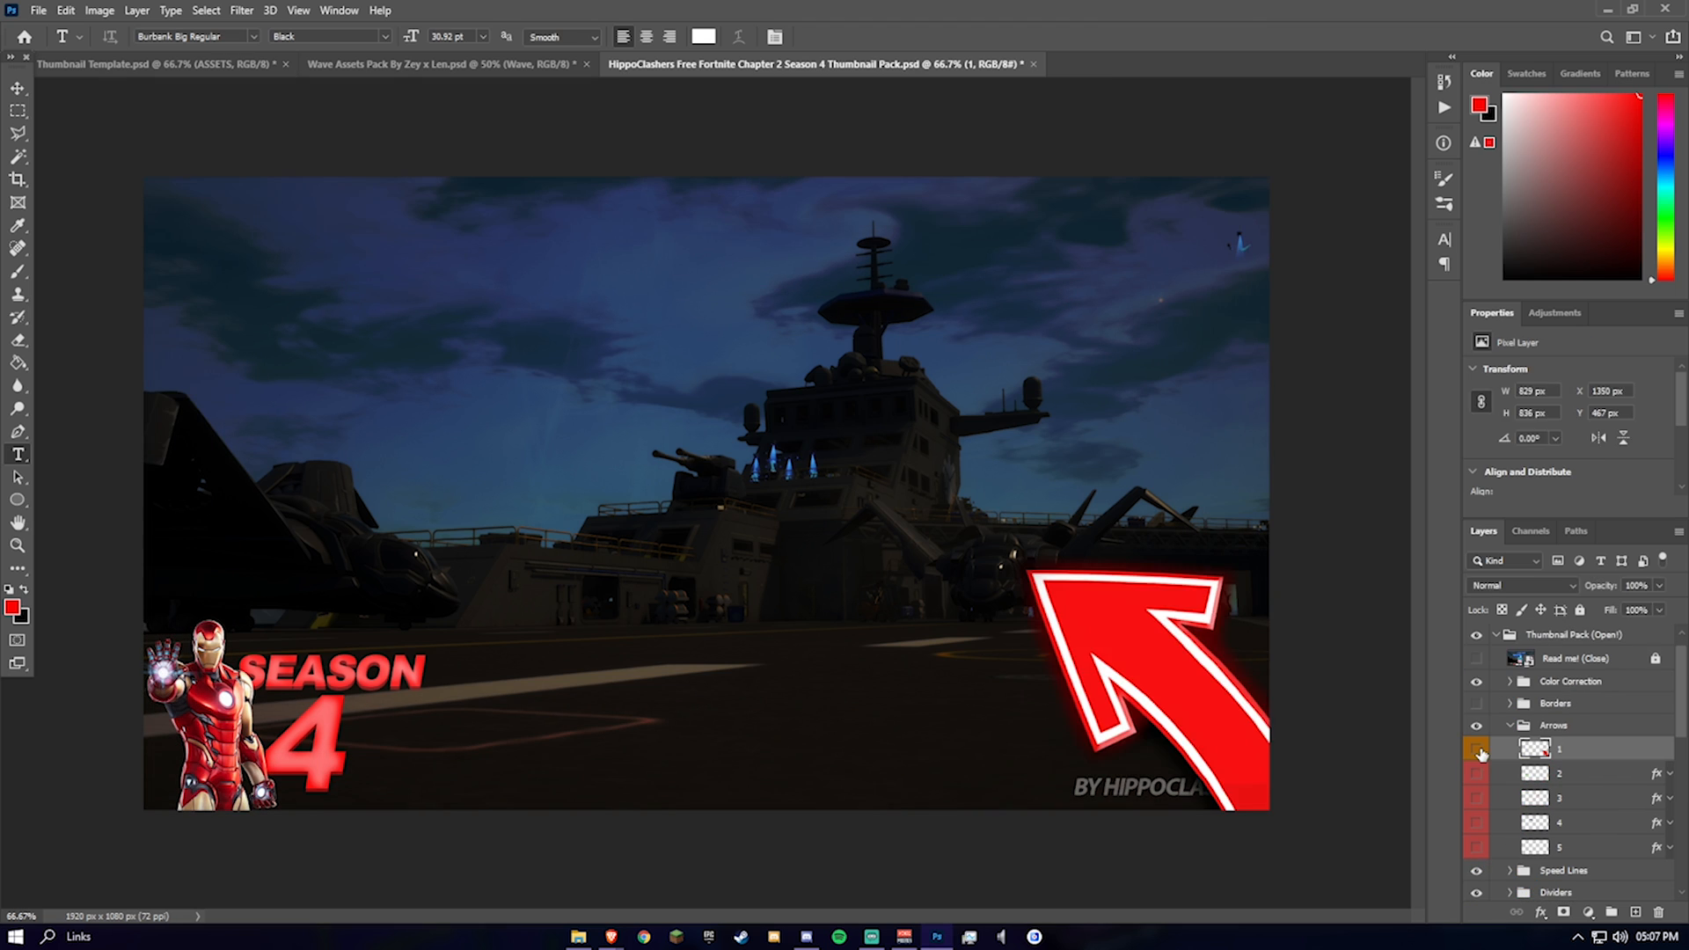
Step: Preview arrows 1 to 5 in the Arrows group one at a time and collapse the group
left_click(1478, 752)
left_click(1476, 777)
left_click(1476, 778)
left_click(1476, 802)
left_click(1477, 801)
left_click(1477, 823)
left_click(1476, 824)
left_click(1477, 847)
left_click(1476, 847)
left_click(1476, 777)
left_click(1477, 777)
left_click(1475, 752)
left_click(1476, 752)
left_click(1510, 726)
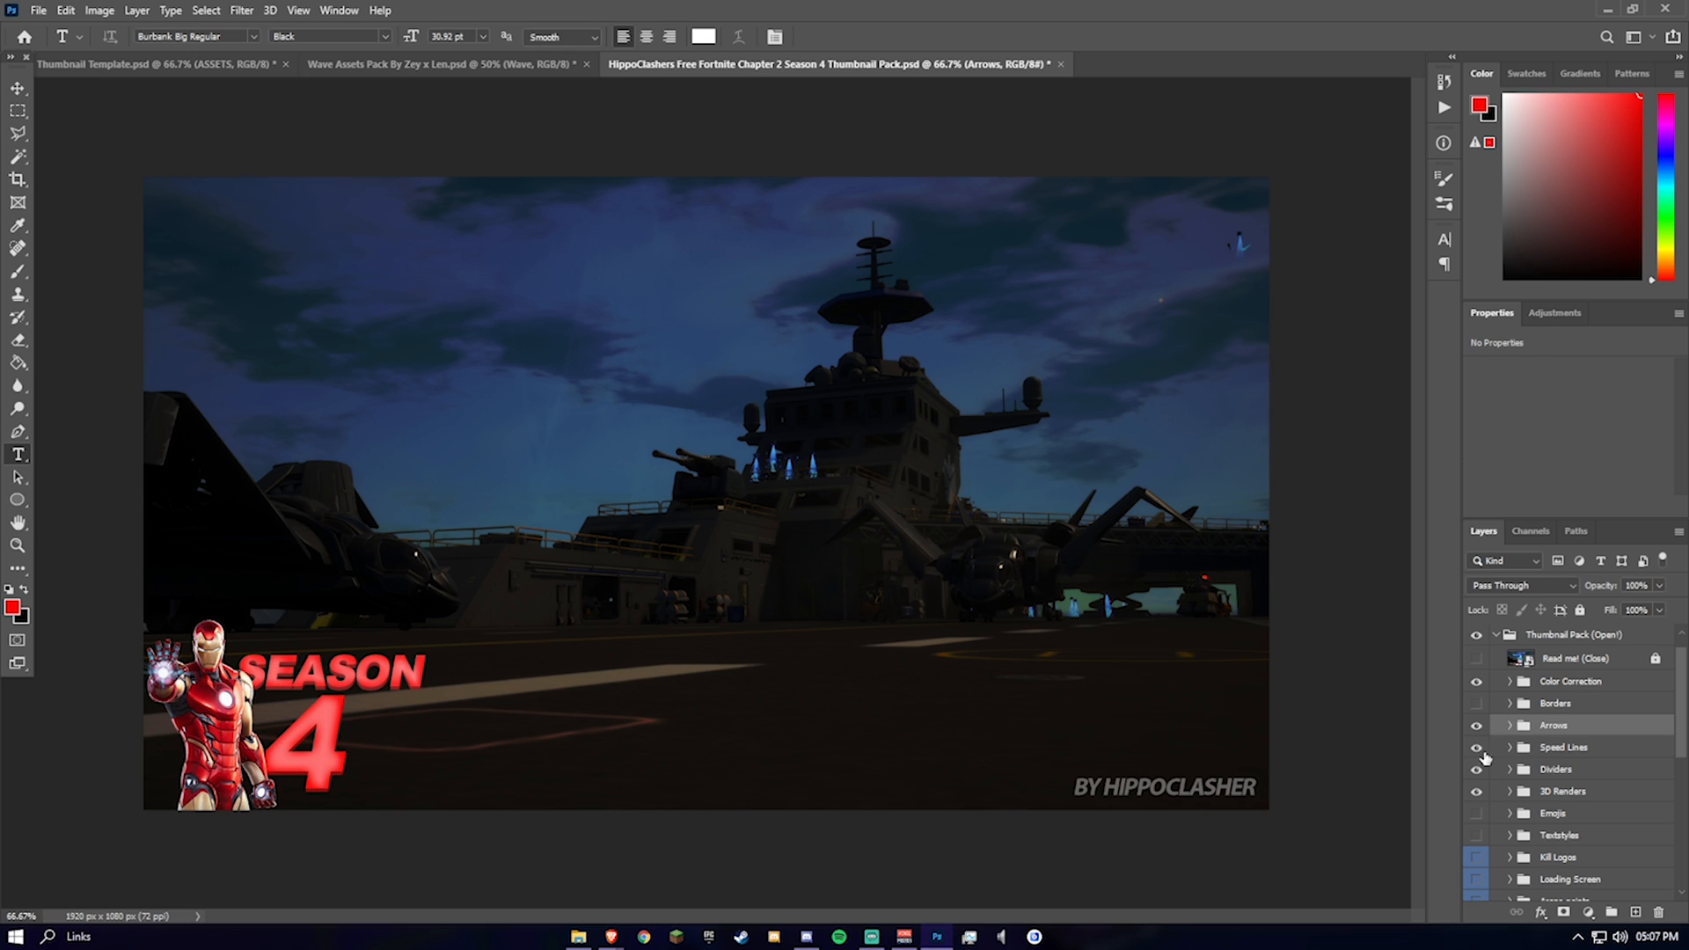
Step: Preview the Normal speed lines in the Speed Lines group and collapse the group
left_click(1511, 748)
left_click(1480, 791)
left_click(1478, 774)
left_click(1478, 774)
left_click(1476, 821)
left_click(1477, 822)
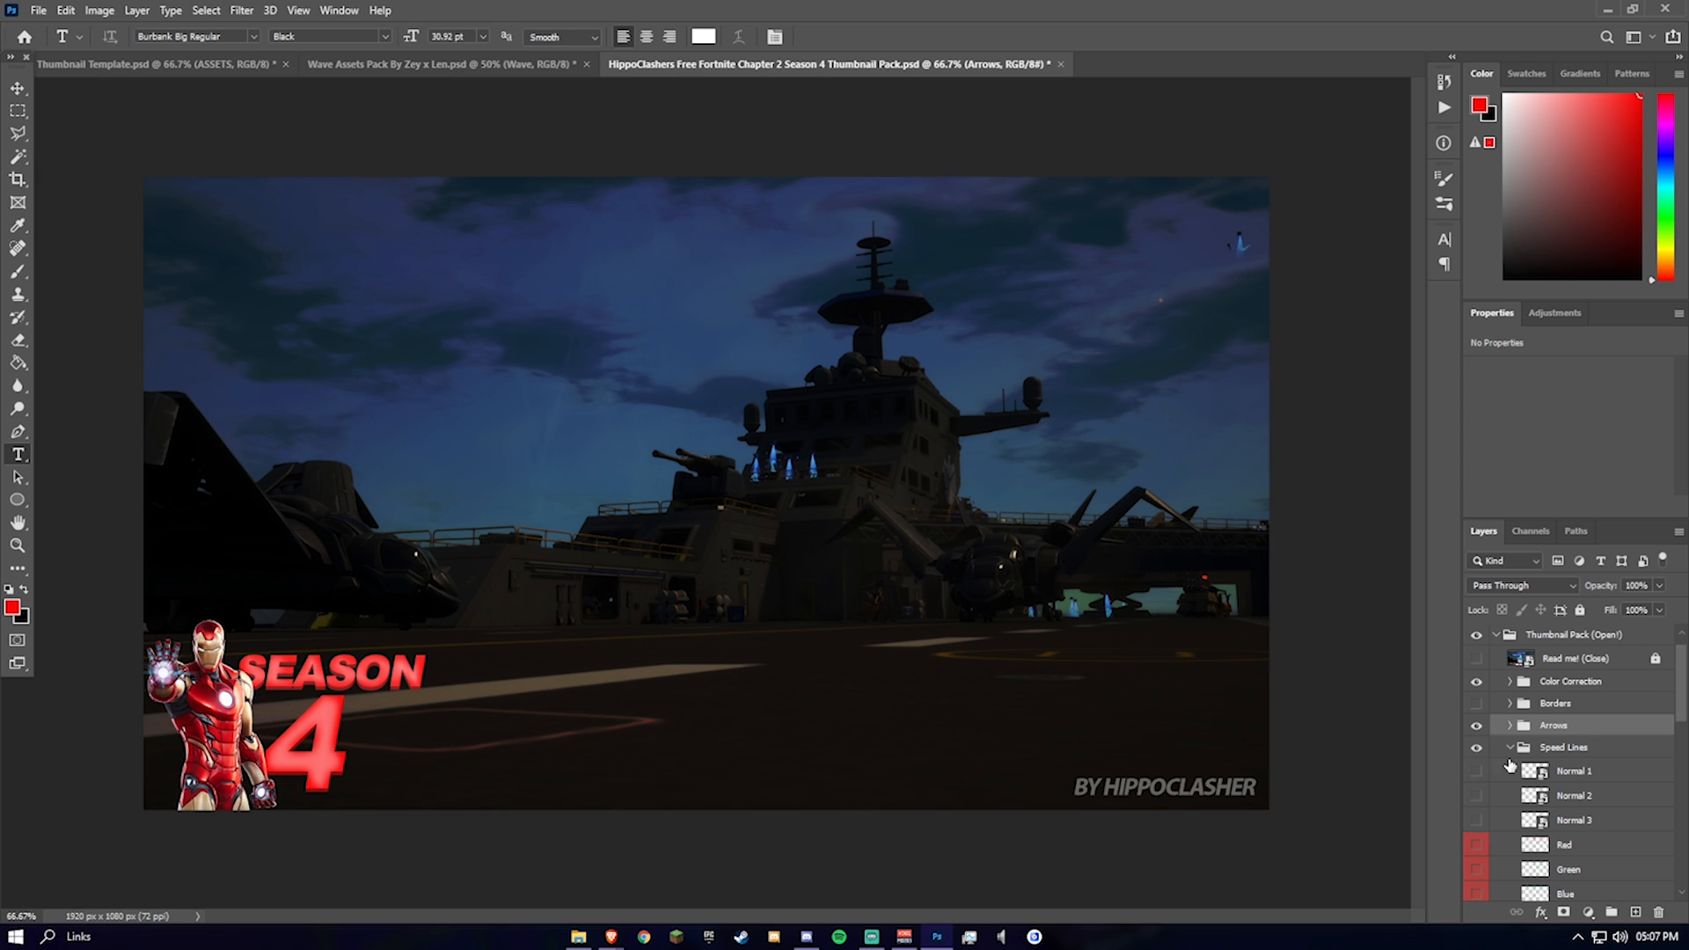
left_click(1511, 748)
Step: Preview the first character renders in the Others group of 3D Renders and browse further down its list
left_click(1523, 739)
left_click(1477, 761)
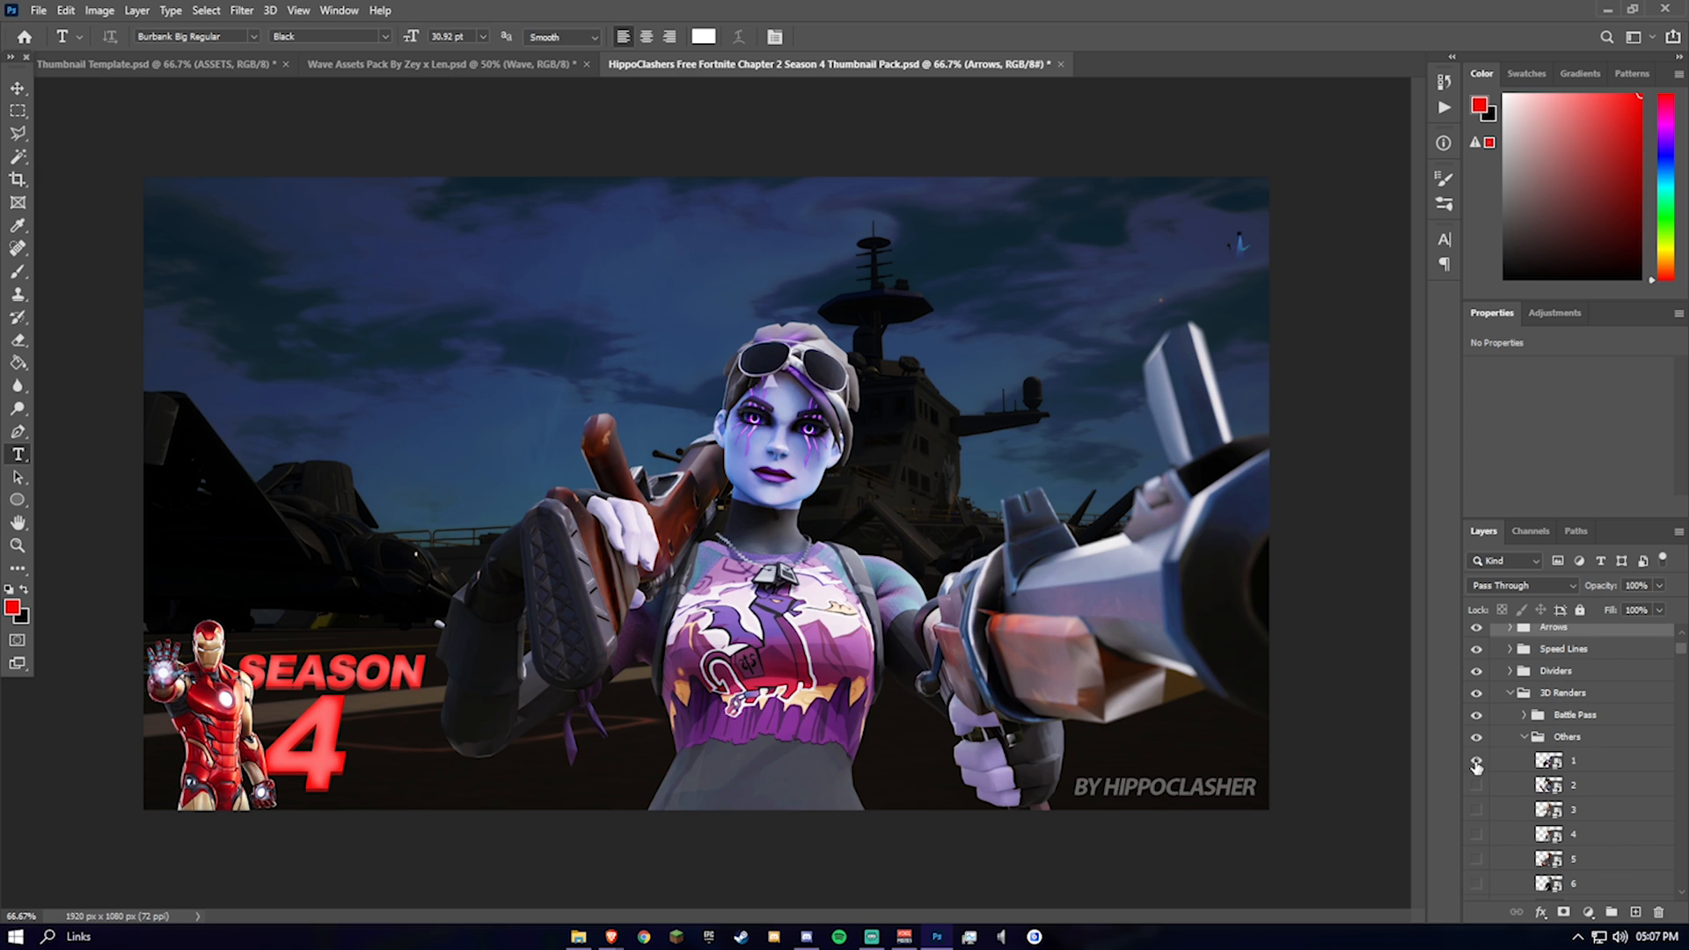
left_click(1475, 788)
left_click_drag(1678, 653, 1650, 805)
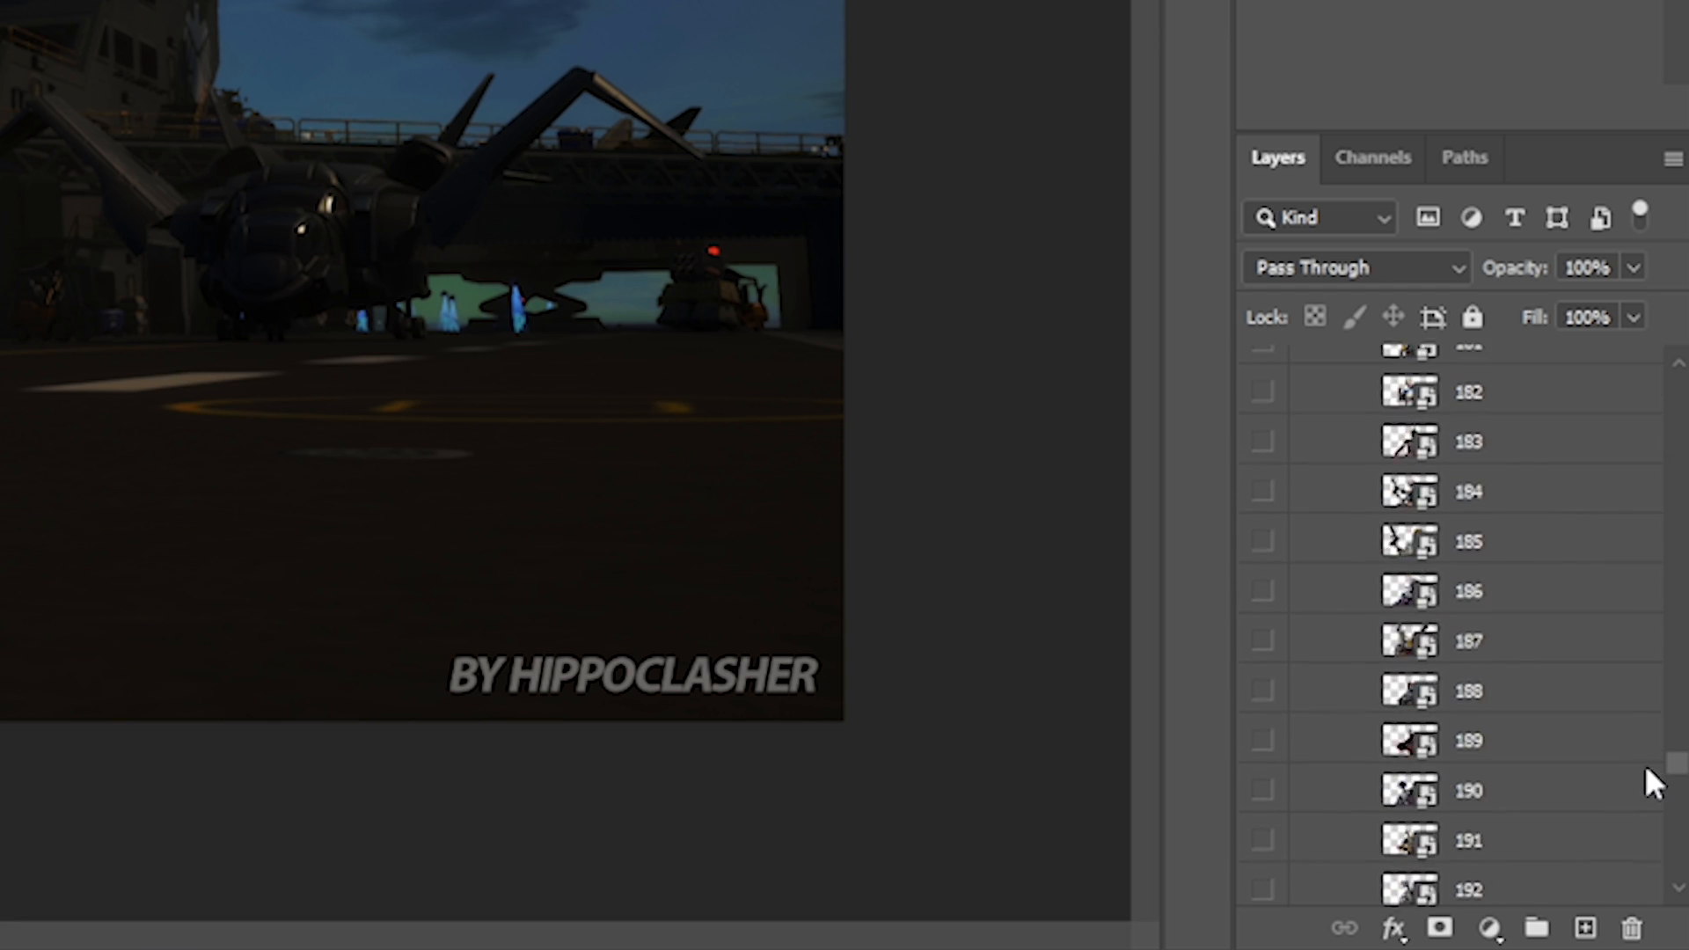
Step: Preview renders 197 and 194 in the Others group, leaving only render 193 visible and selected
left_click(1262, 665)
left_click(1478, 786)
left_click(1477, 786)
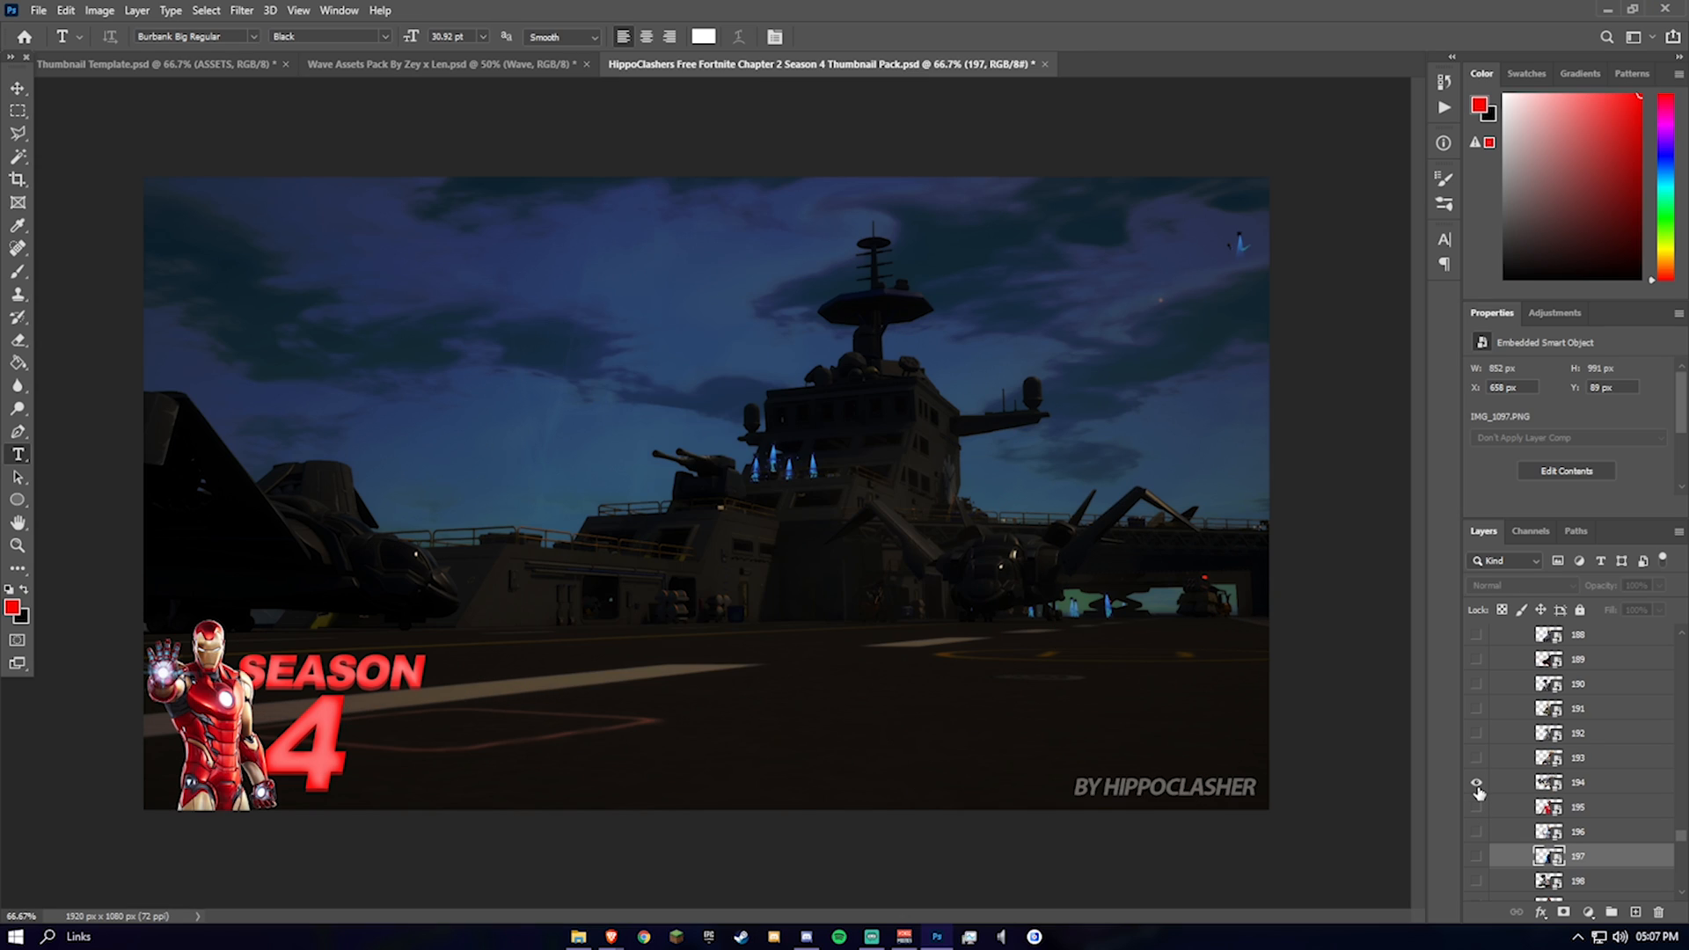
left_click(1477, 783)
left_click(1476, 759)
left_click(1476, 759)
left_click(1477, 759)
left_click(1477, 760)
left_click(1546, 758)
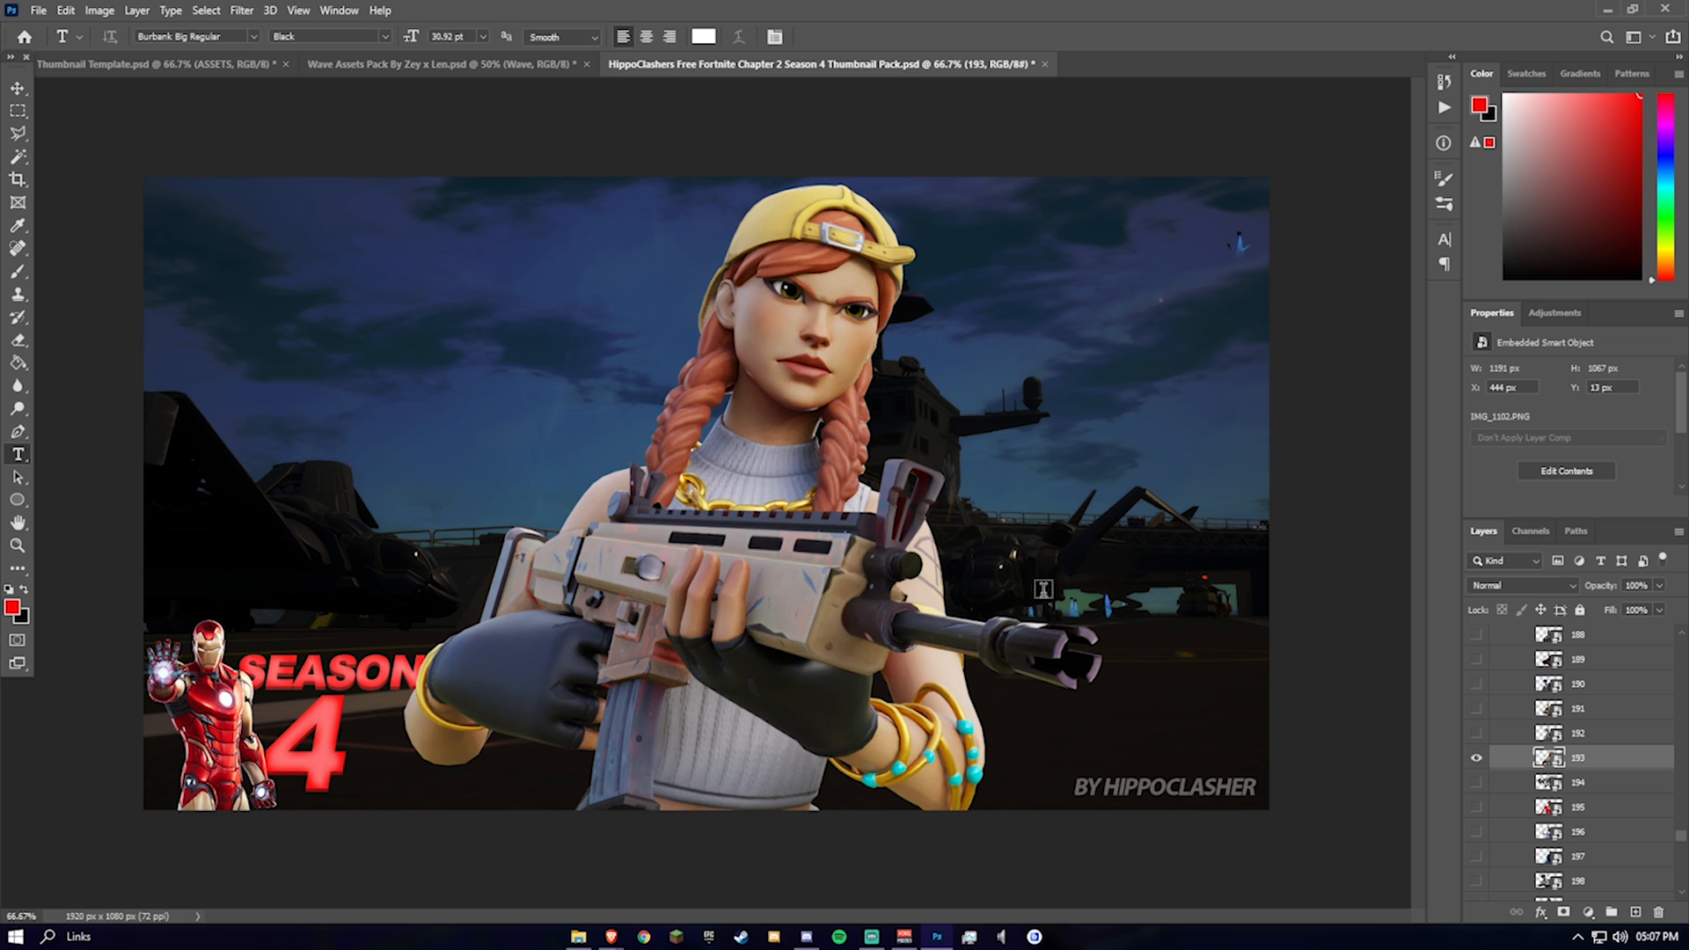
Step: Duplicate render 193 into the Fxtch Thumbnail Template.psd document
right_click(1606, 752)
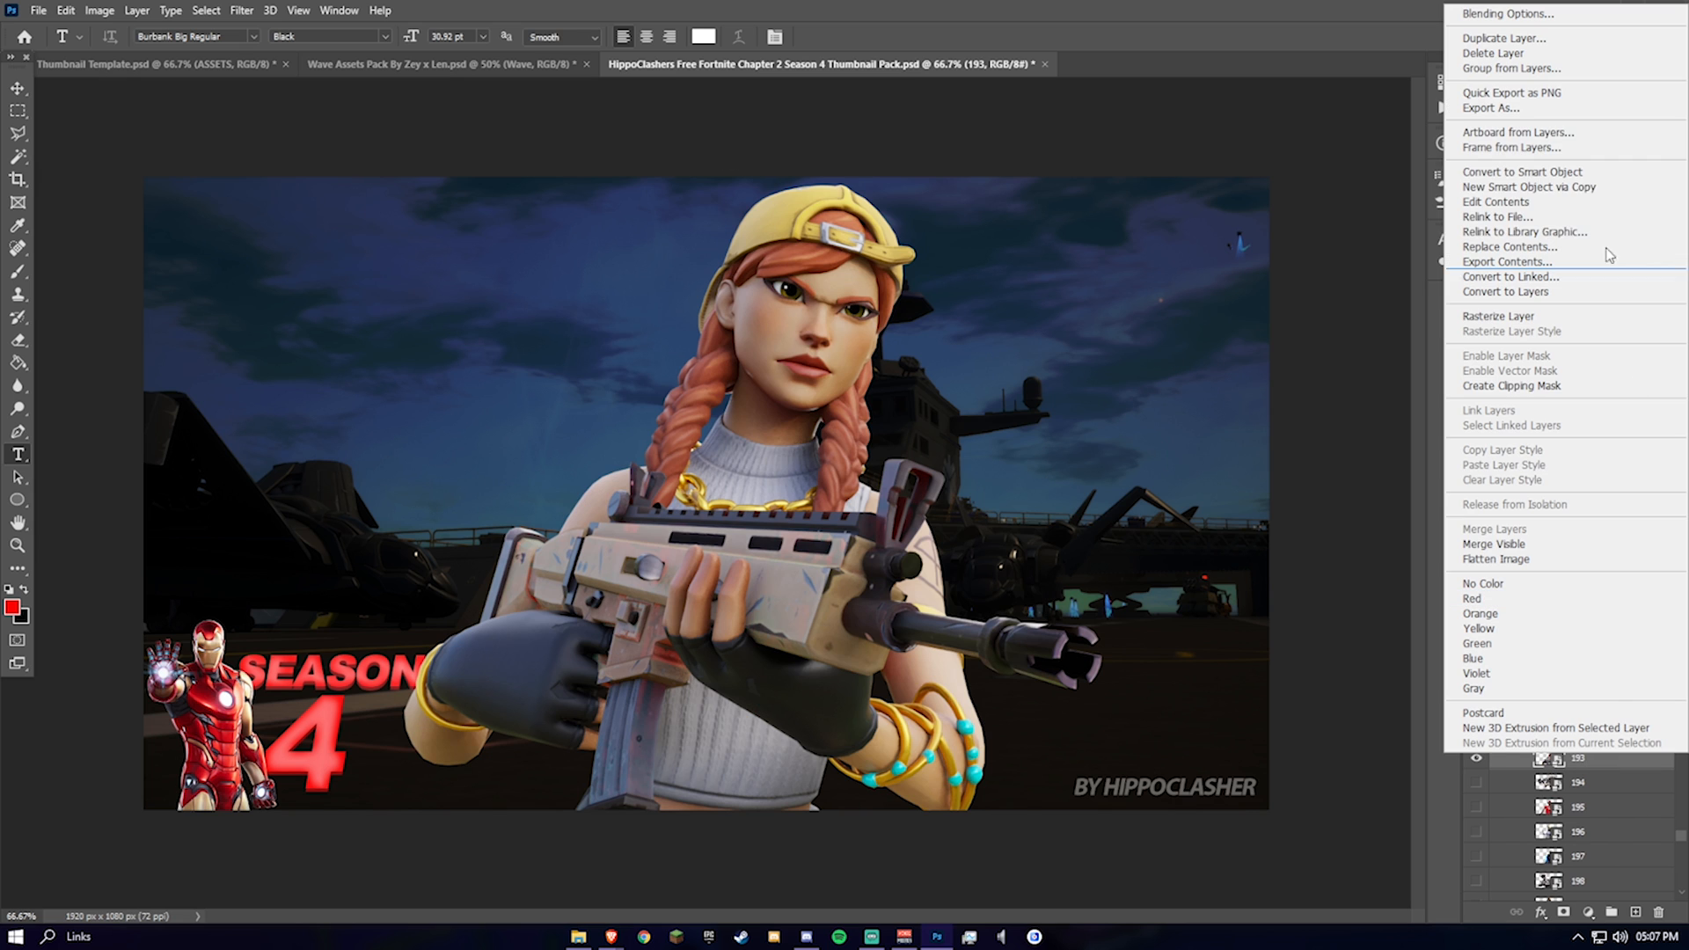
left_click(1503, 38)
left_click(850, 325)
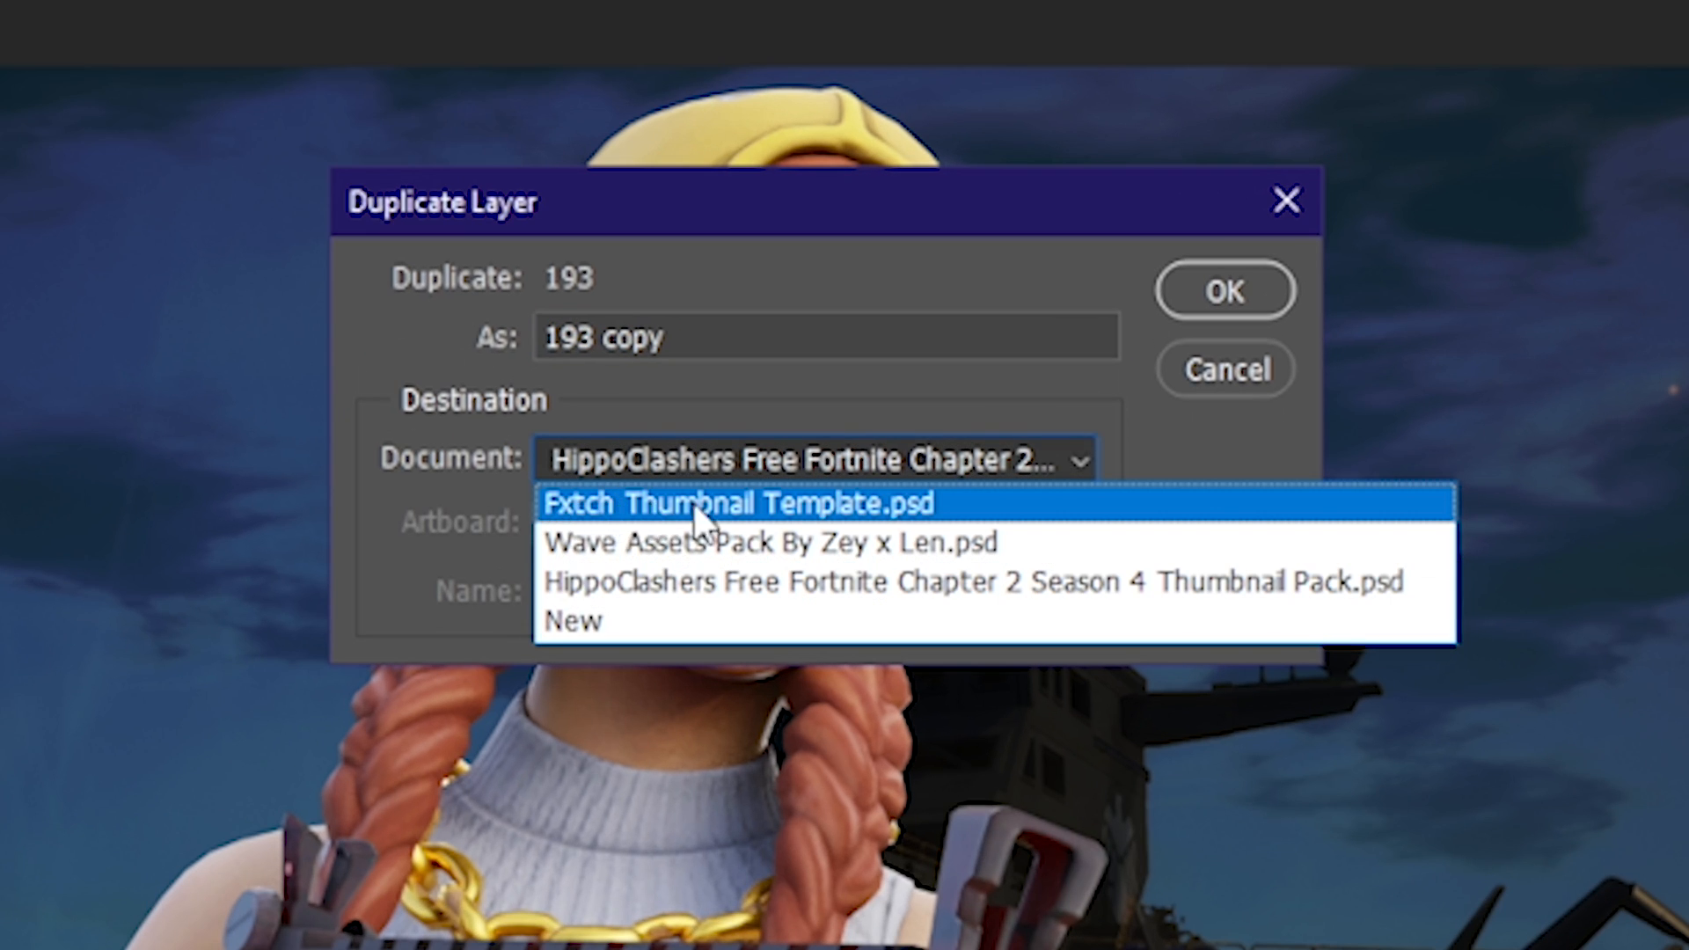
left_click(765, 504)
left_click(1240, 304)
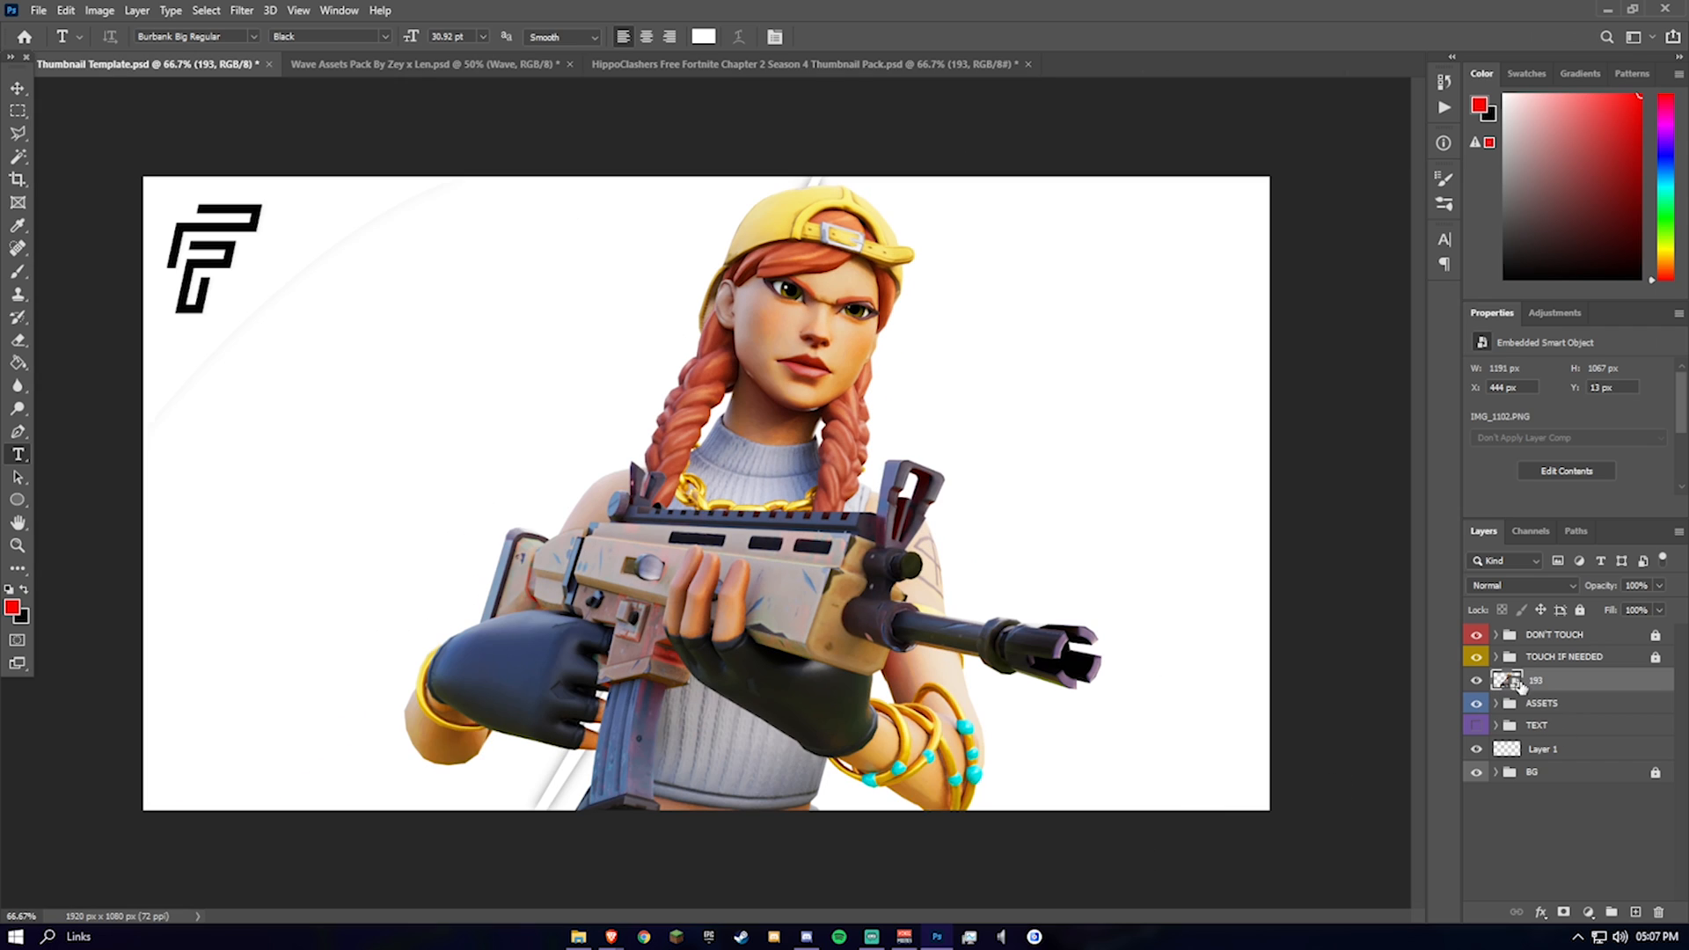
Step: Move render 193 to the left half of the thumbnail and enlarge it slightly to about 1211 × 1086 px
key("ctrl+t")
left_click_drag(792, 466, 589, 466)
left_click_drag(1121, 176, 1149, 161)
left_click_drag(1044, 237, 1032, 237)
left_click(842, 37)
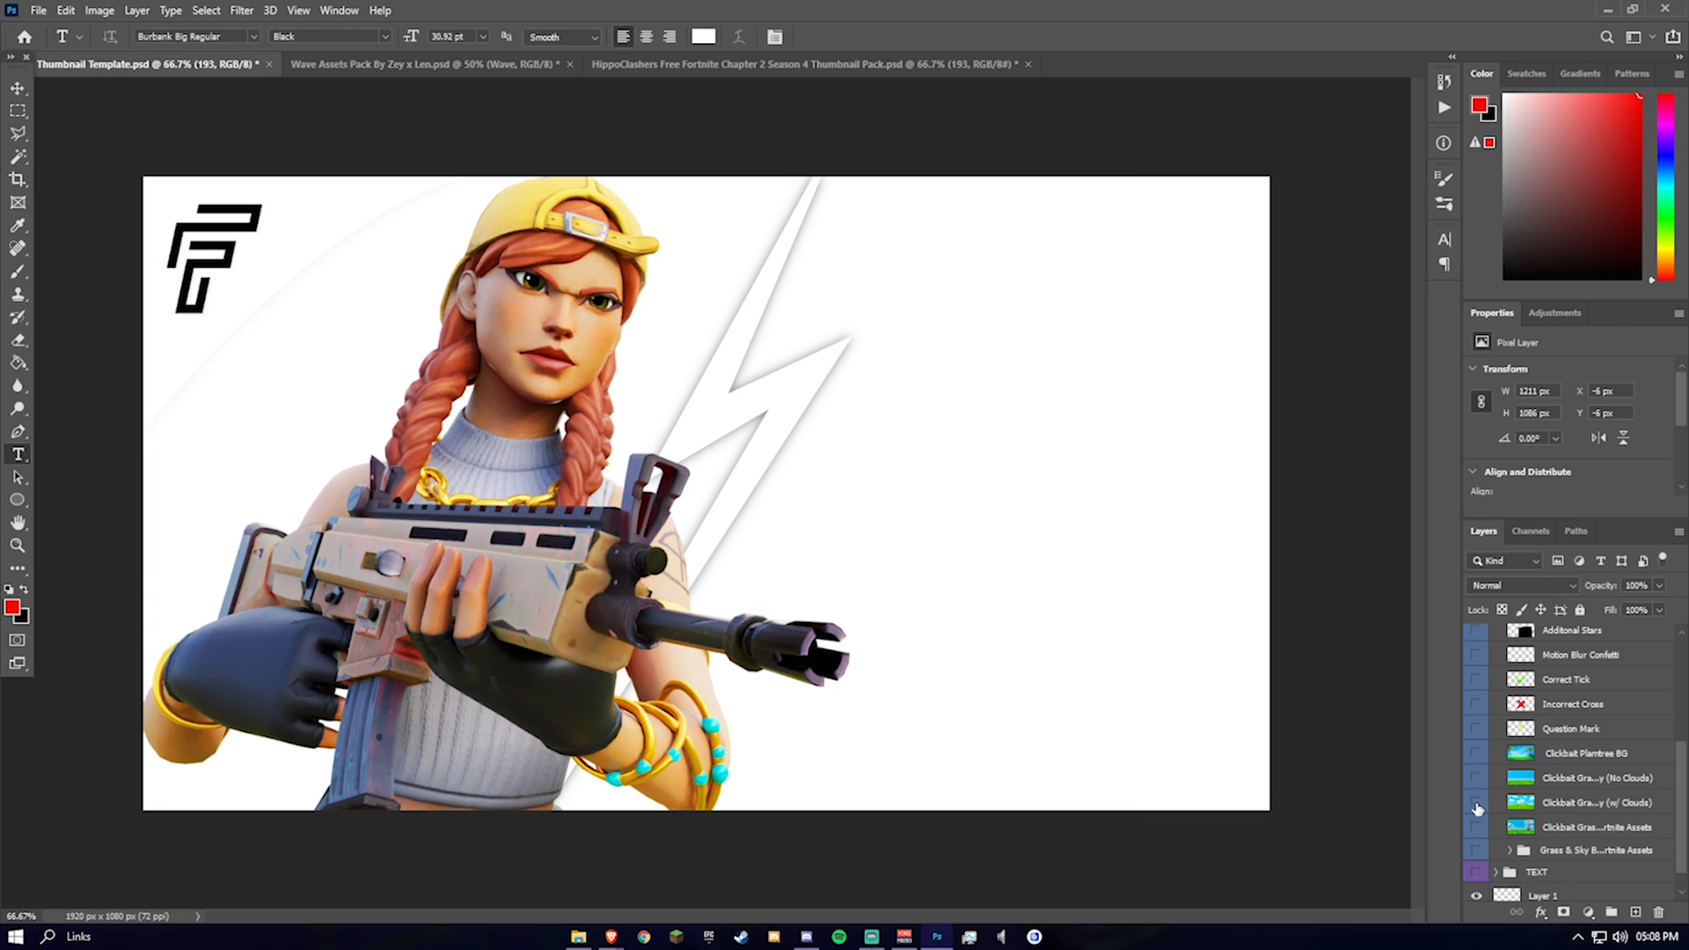
Step: Show the Clickbait Grass & Sky (No Clouds) background in the ASSETS group, then scale it to about 116% and reposition it
left_click(1478, 777)
scroll(1500, 730, "up", 2)
left_click(1497, 704)
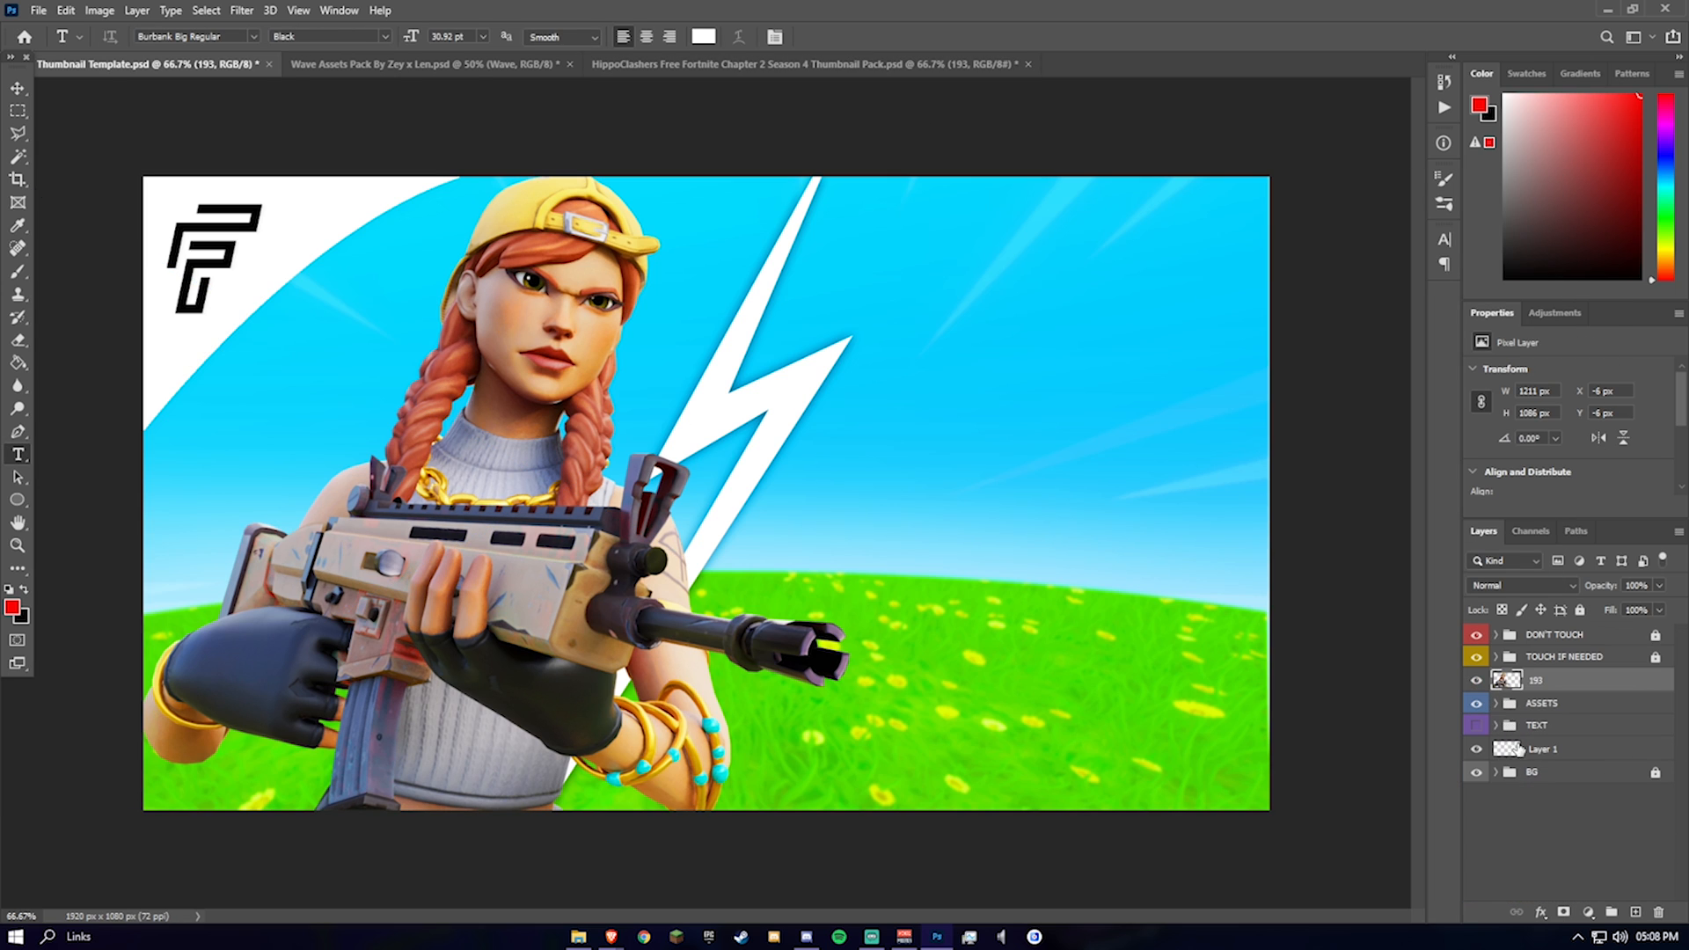
left_click(1496, 704)
scroll(1548, 748, "down", 5)
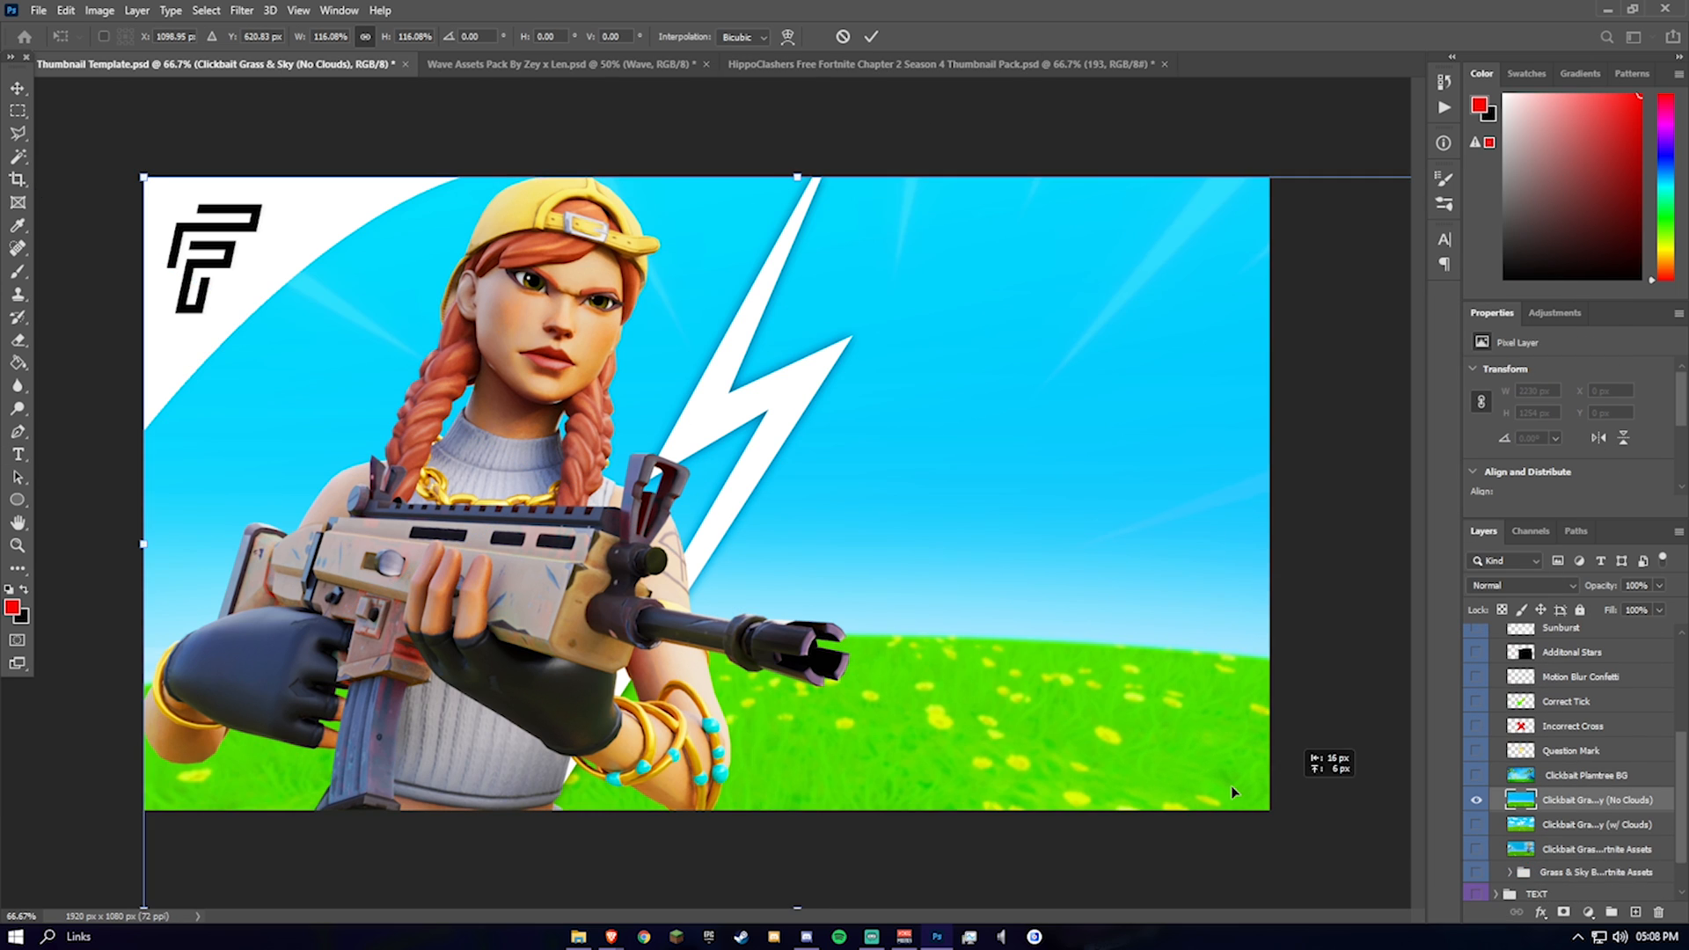
left_click_drag(1232, 792, 1214, 786)
key("Return")
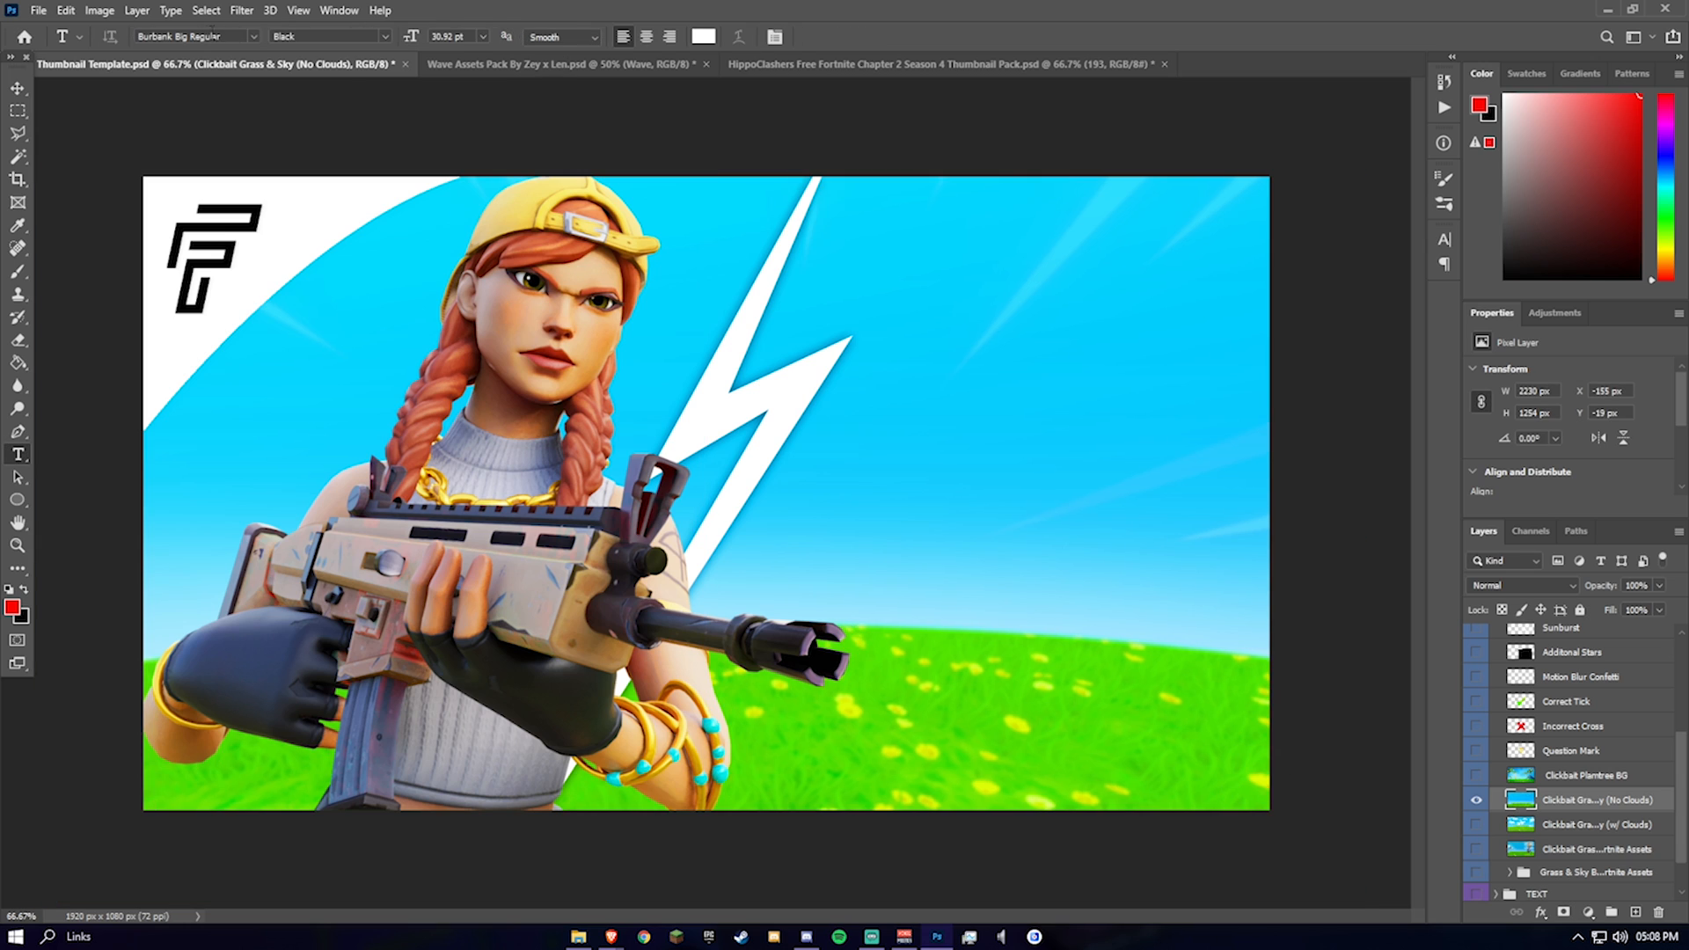
Step: Apply a Lens Blur with a radius of 10 to the grass and sky background
left_click(242, 11)
mouse_move(374, 209)
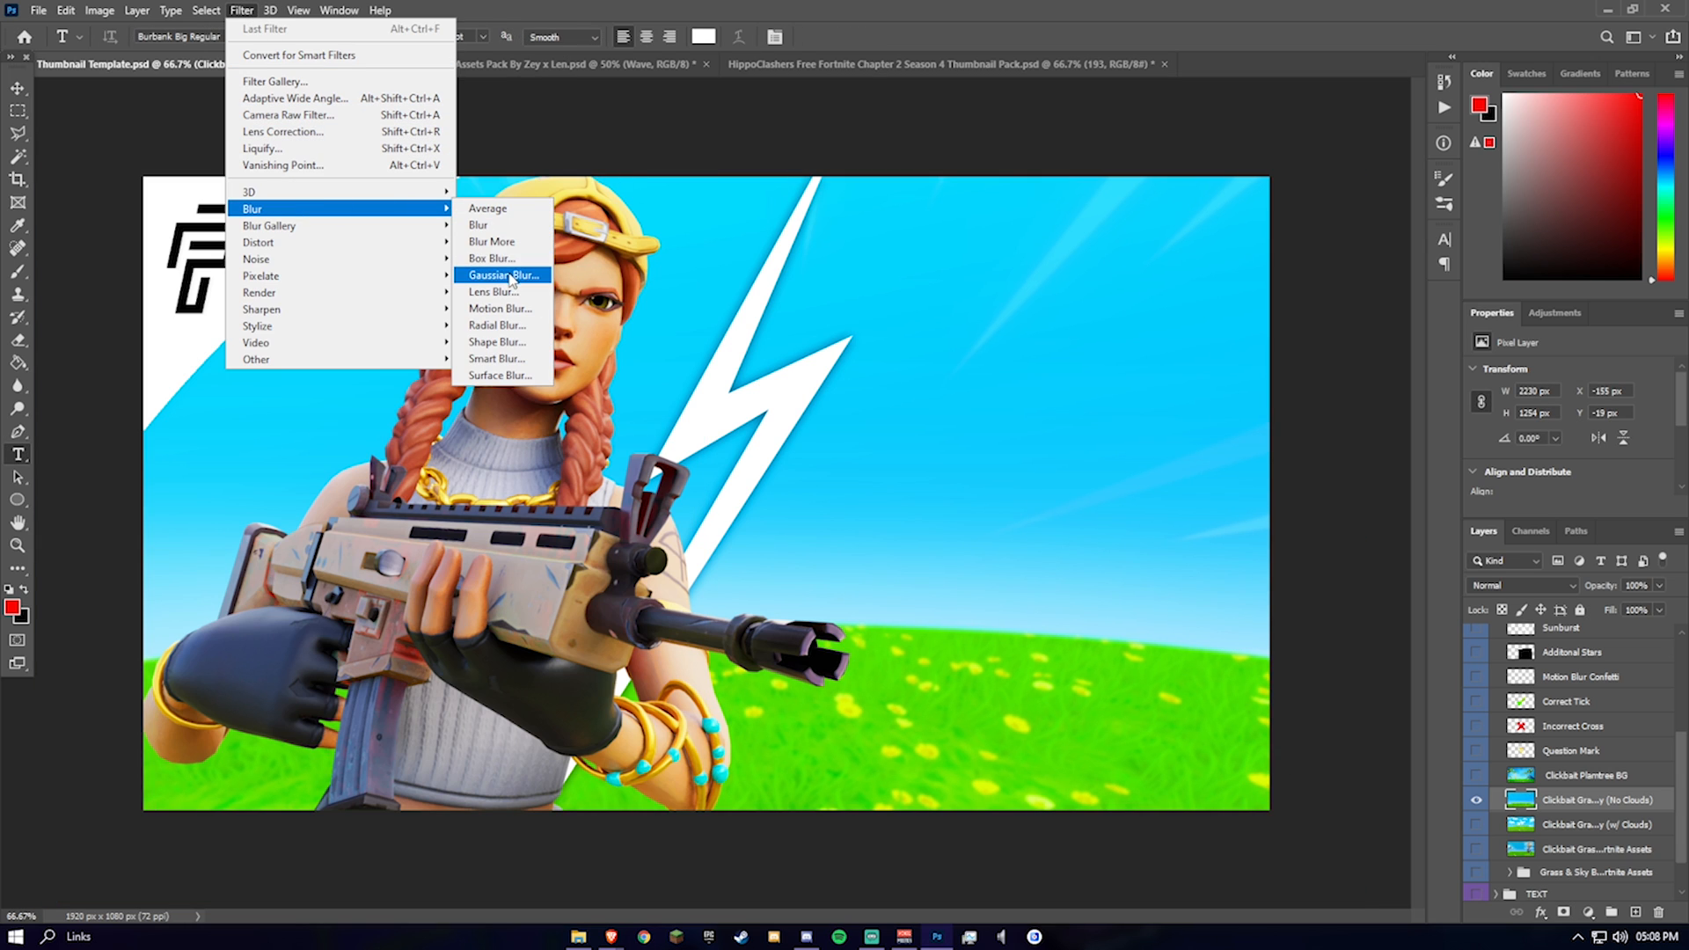
left_click(491, 291)
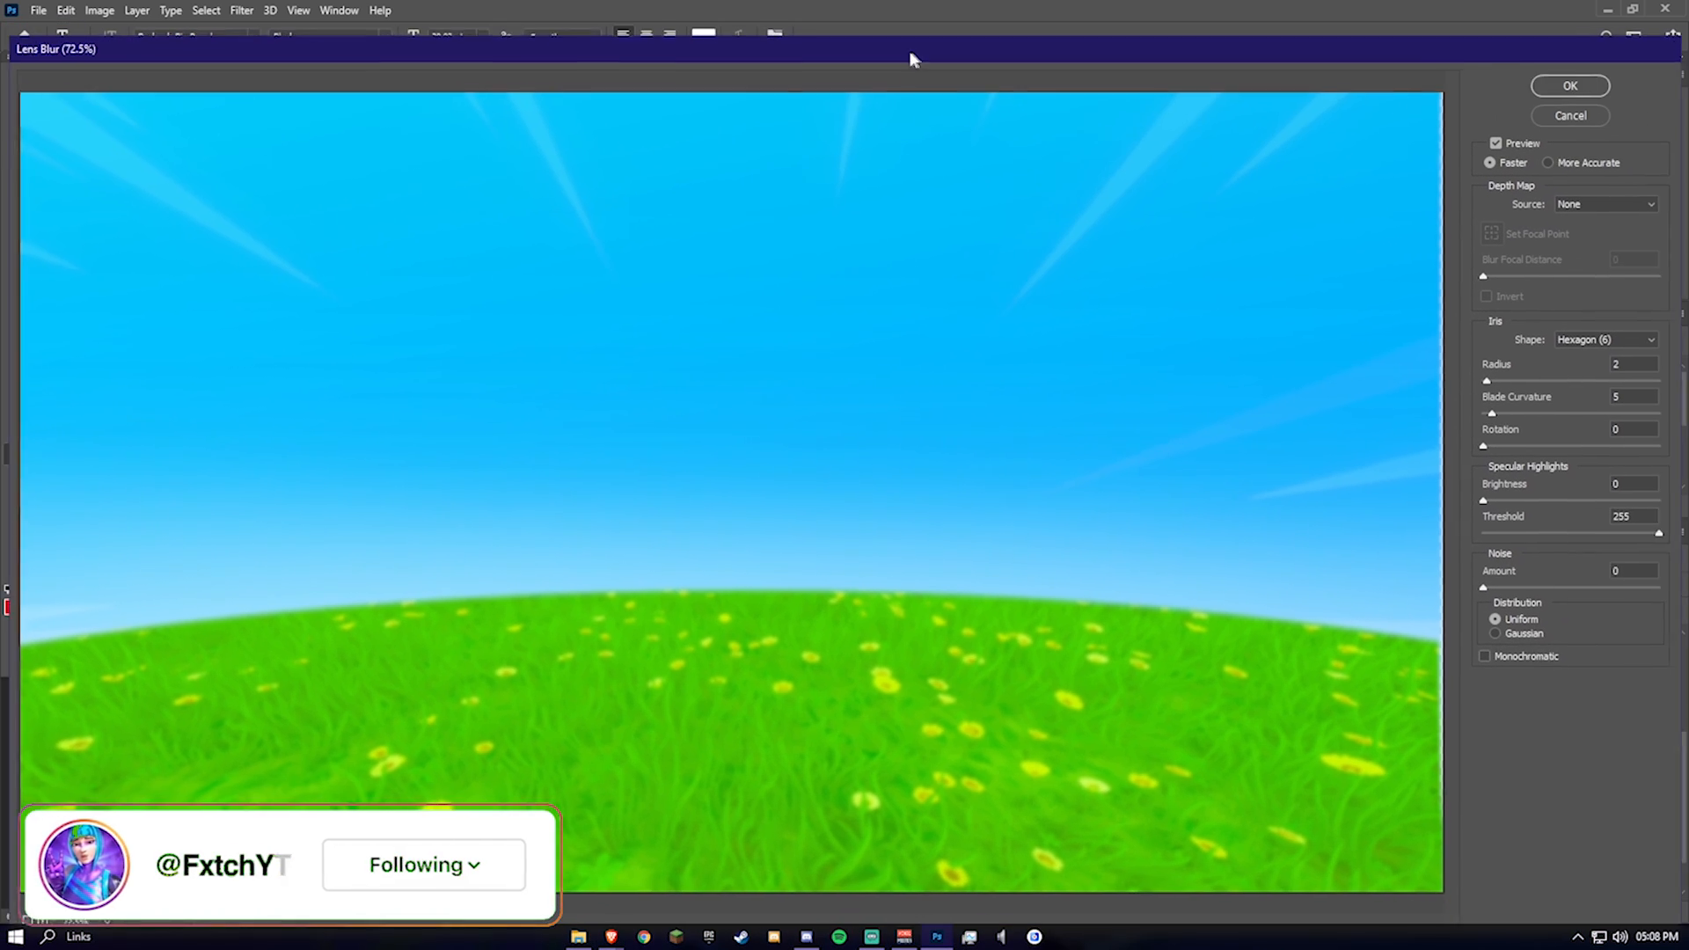
left_click_drag(1606, 373, 1549, 378)
type("10")
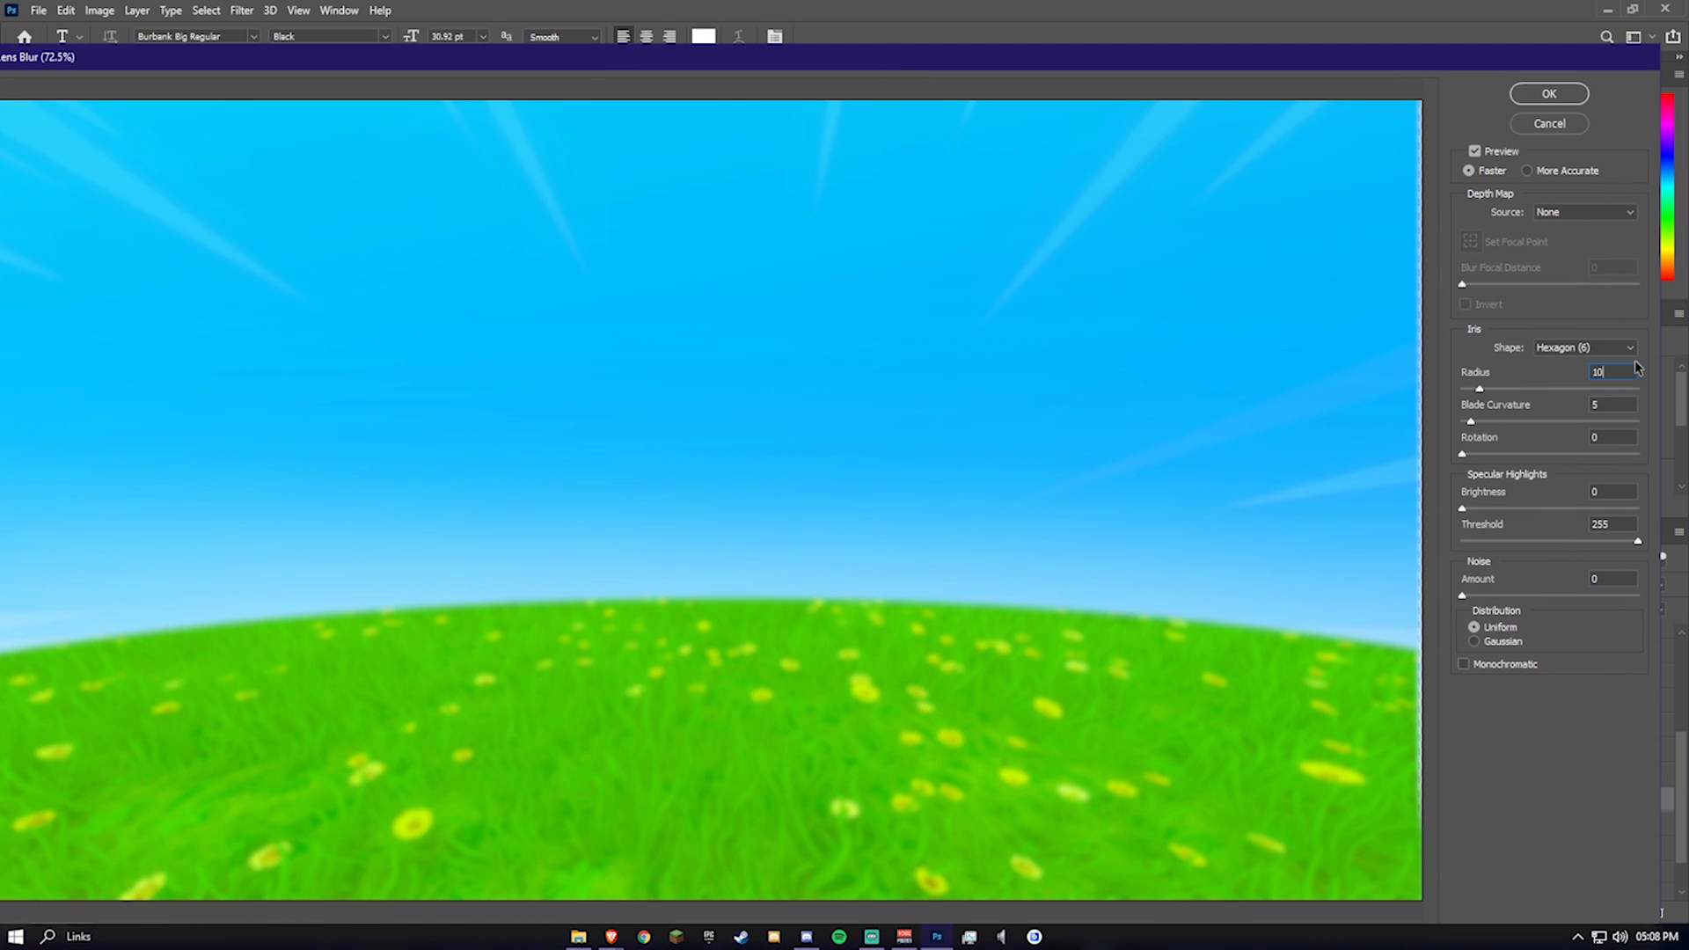
key("Return")
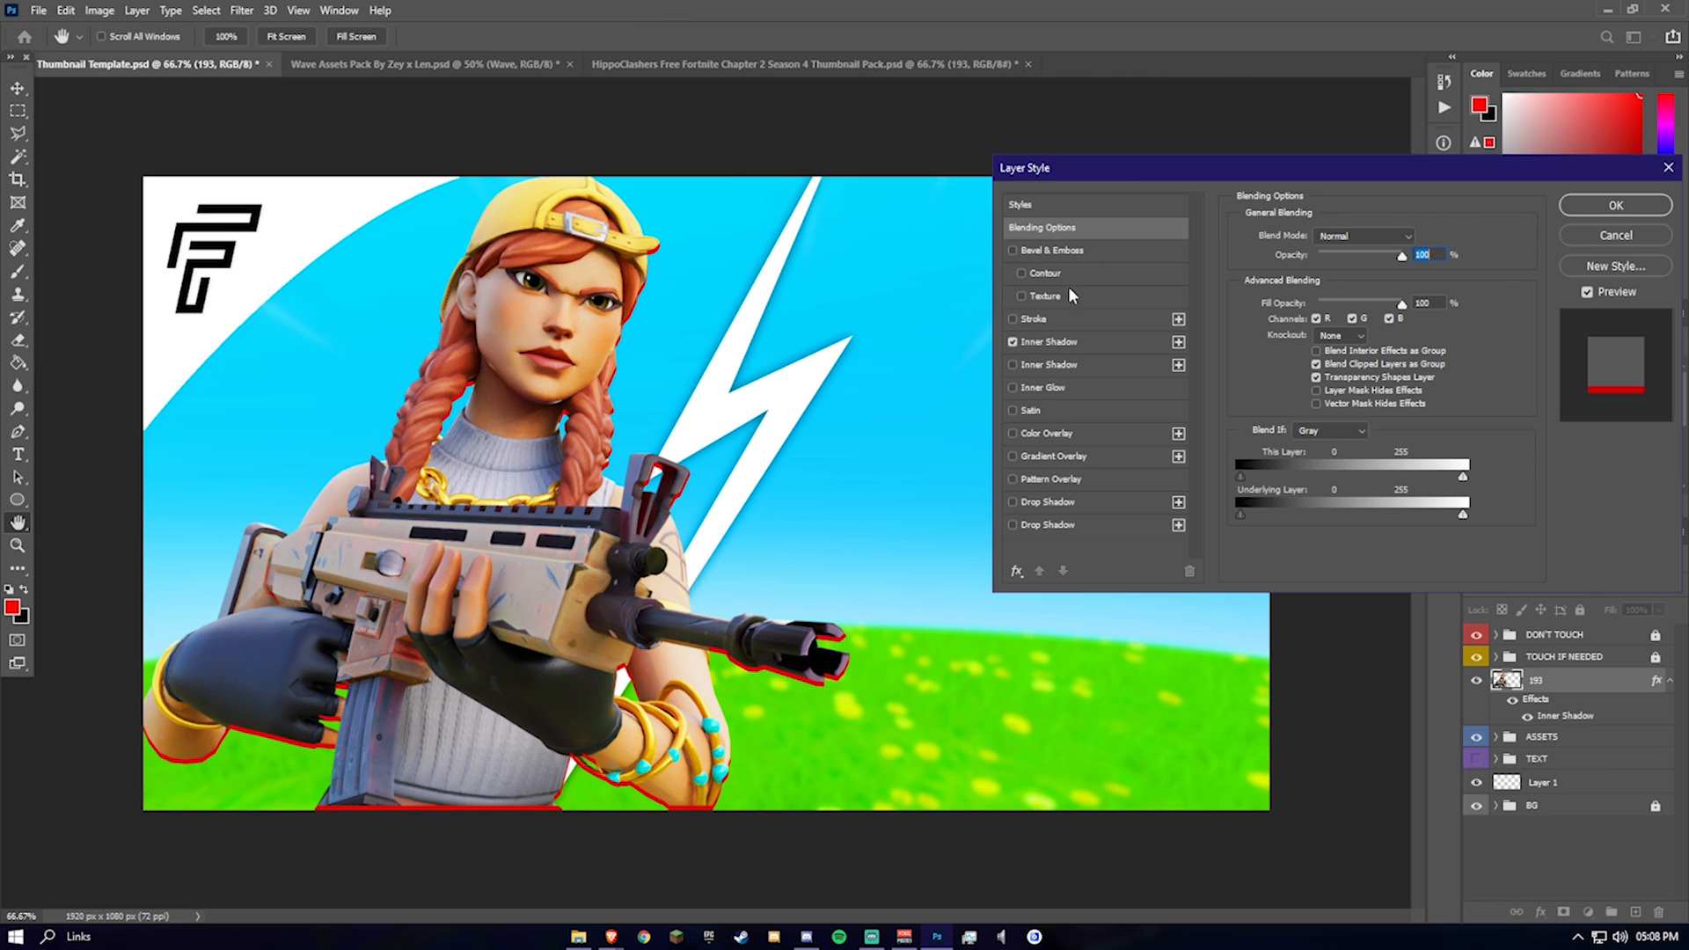
Step: Set the inner shadow of render 193 to white with the Overlay blend mode
left_click_drag(1130, 184, 915, 185)
left_click(836, 356)
left_click(1205, 252)
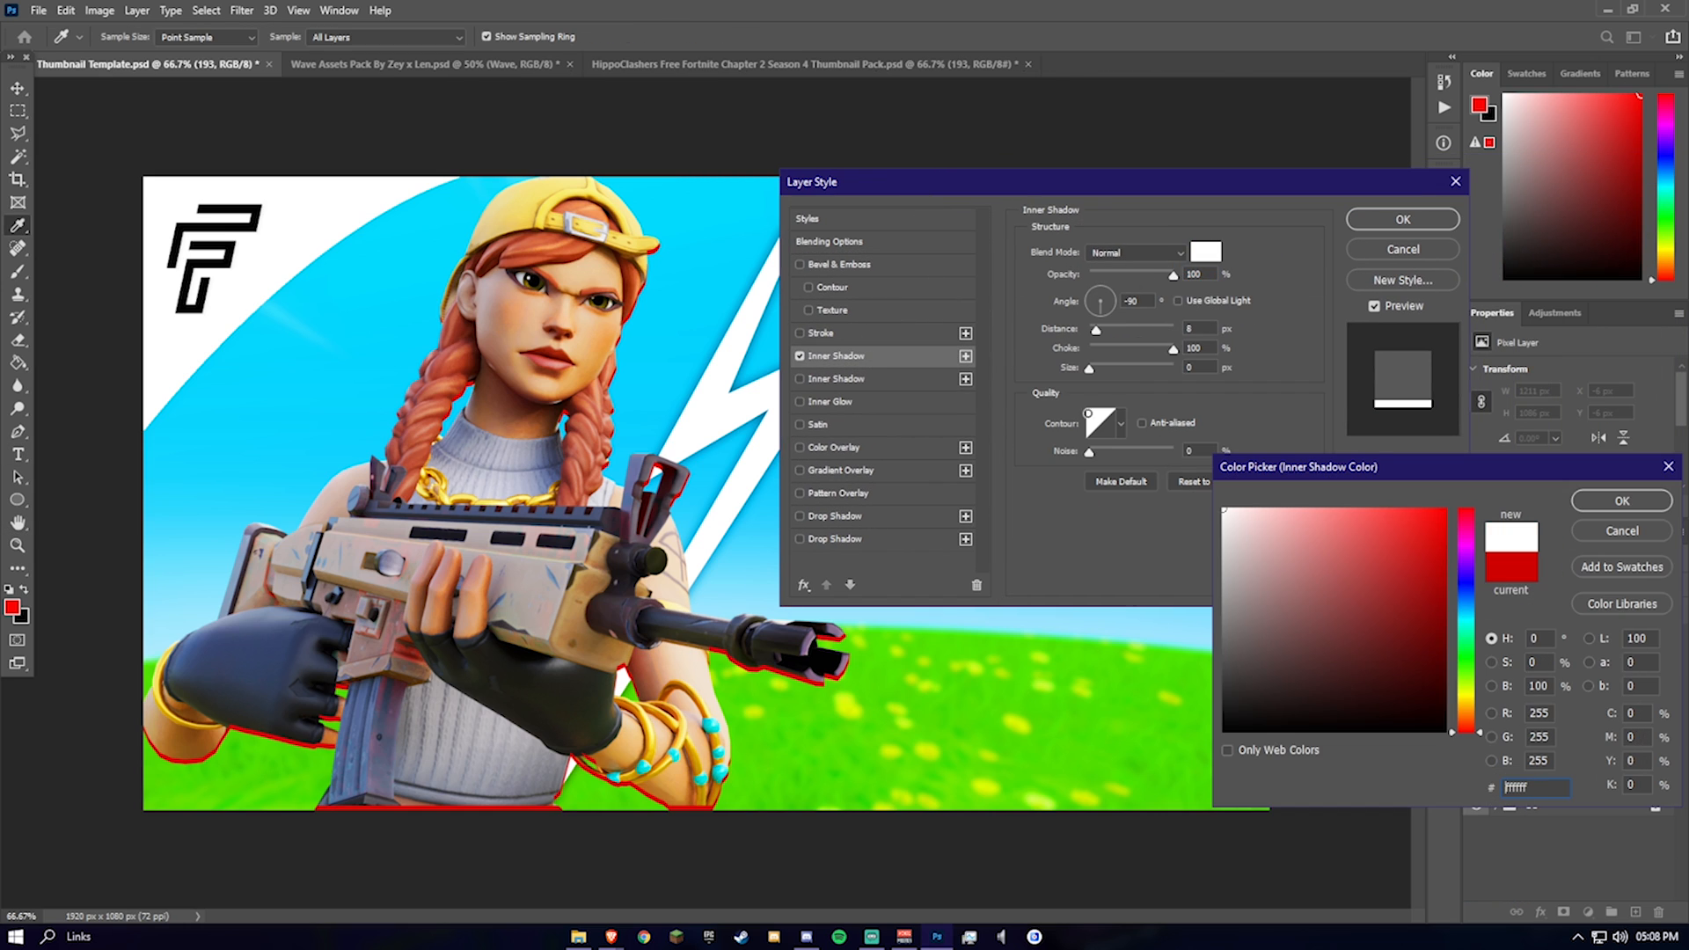
left_click(1241, 512)
left_click(1622, 493)
left_click(1134, 253)
left_click(1107, 465)
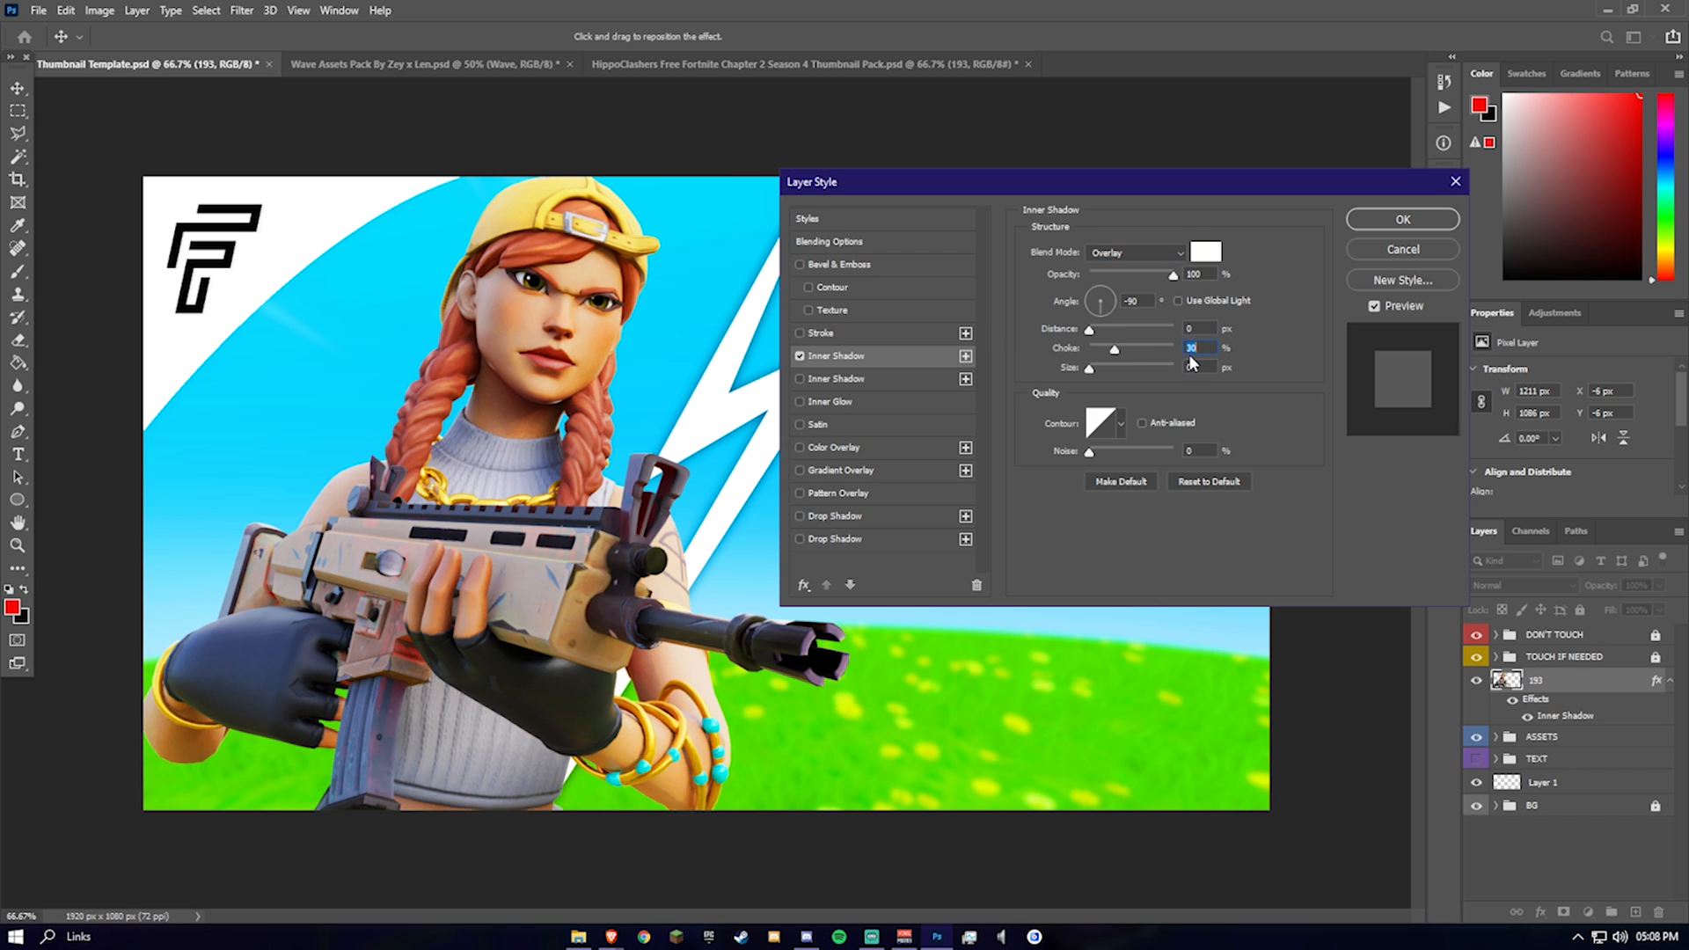
Step: Set the inner shadow's choke to 10%, its size to 15 px and its opacity to 50%
type("5")
left_click_drag(1089, 369, 1099, 368)
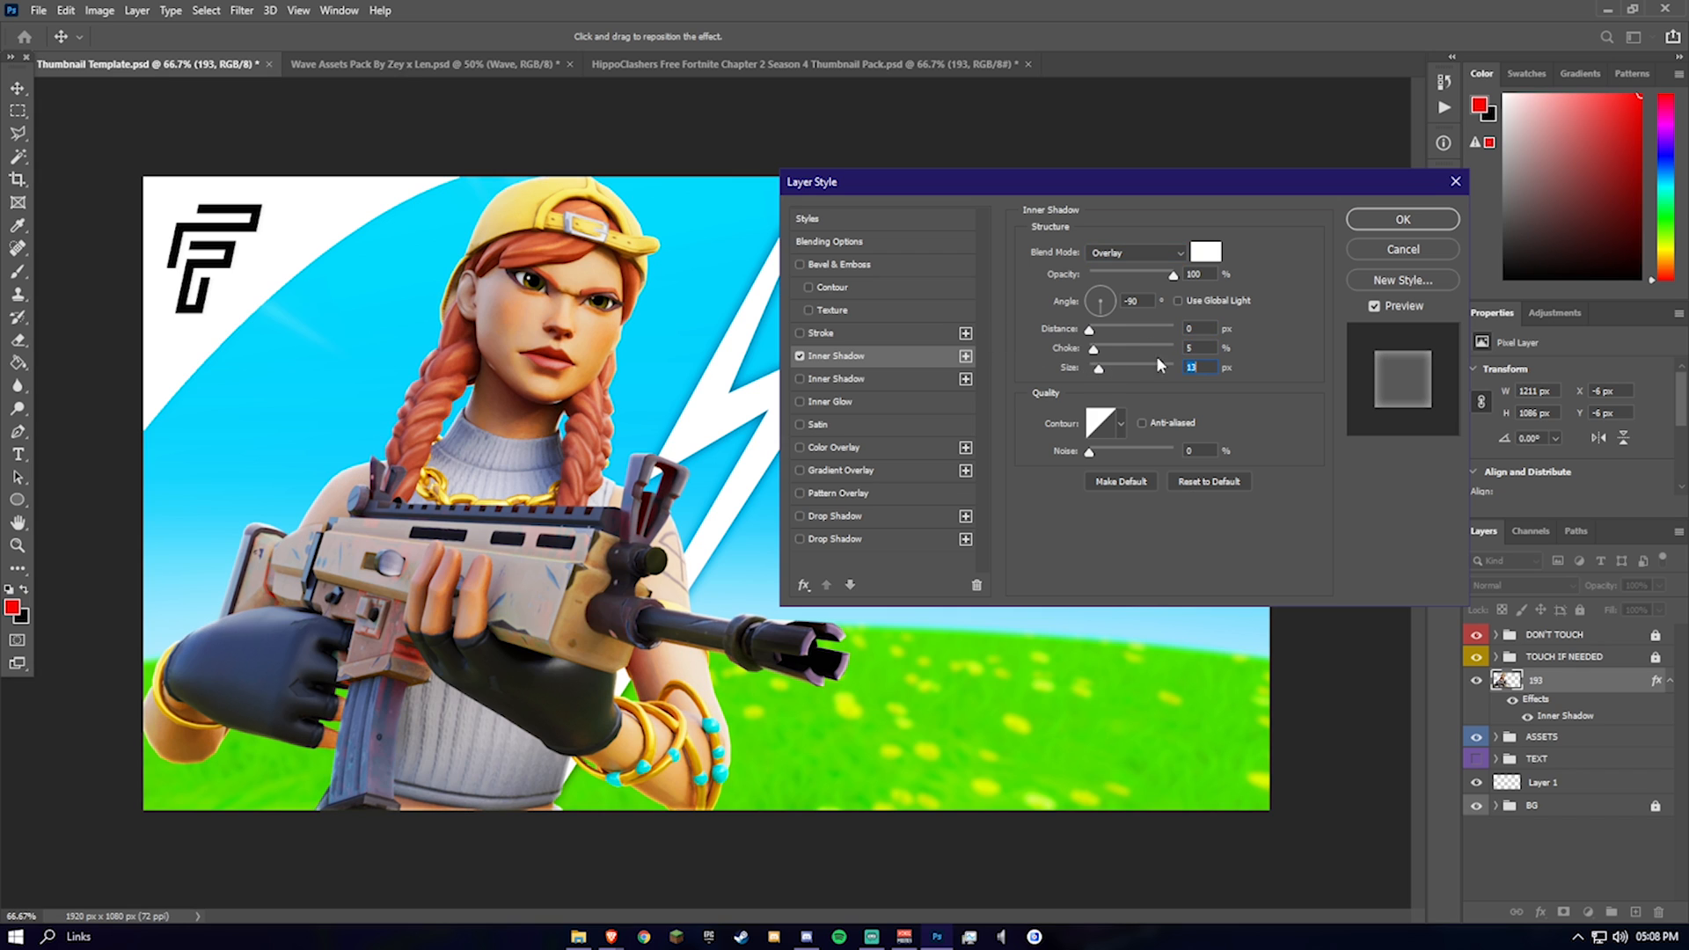
key("Tab")
type("15")
key("BackSpace")
type("0")
key("BackSpace")
type("5")
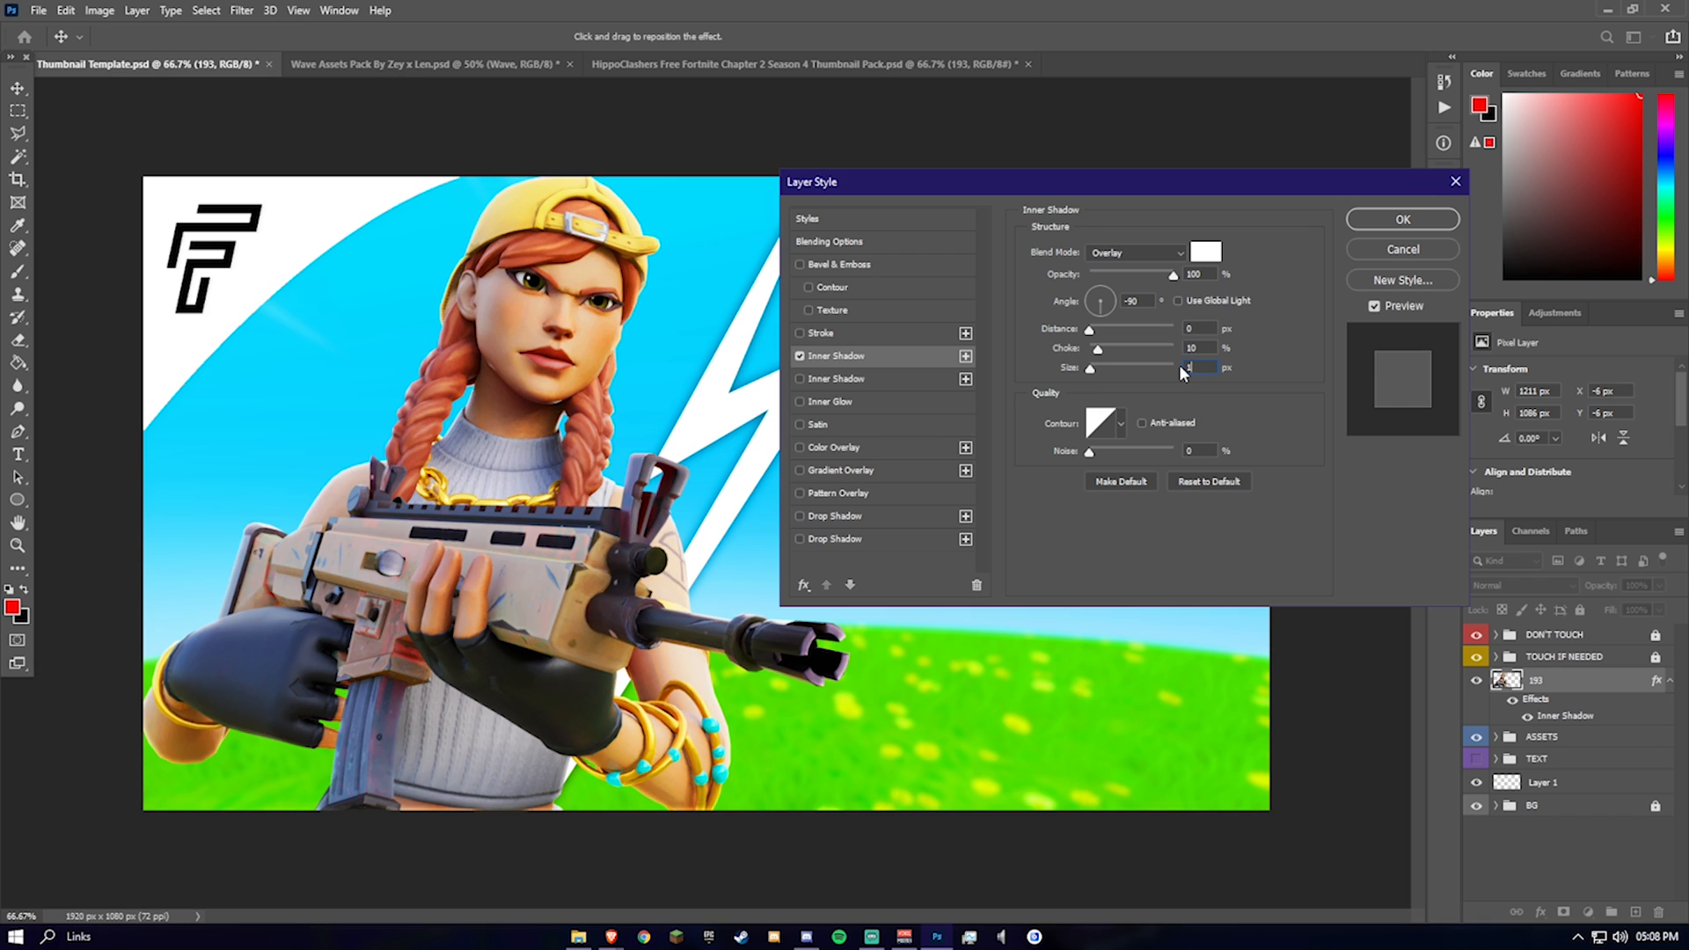
double_click(1209, 278)
type("50")
Step: Compare render 193 with and without the inner shadow, leaving the effect on
left_click(799, 356)
left_click(798, 356)
left_click(799, 356)
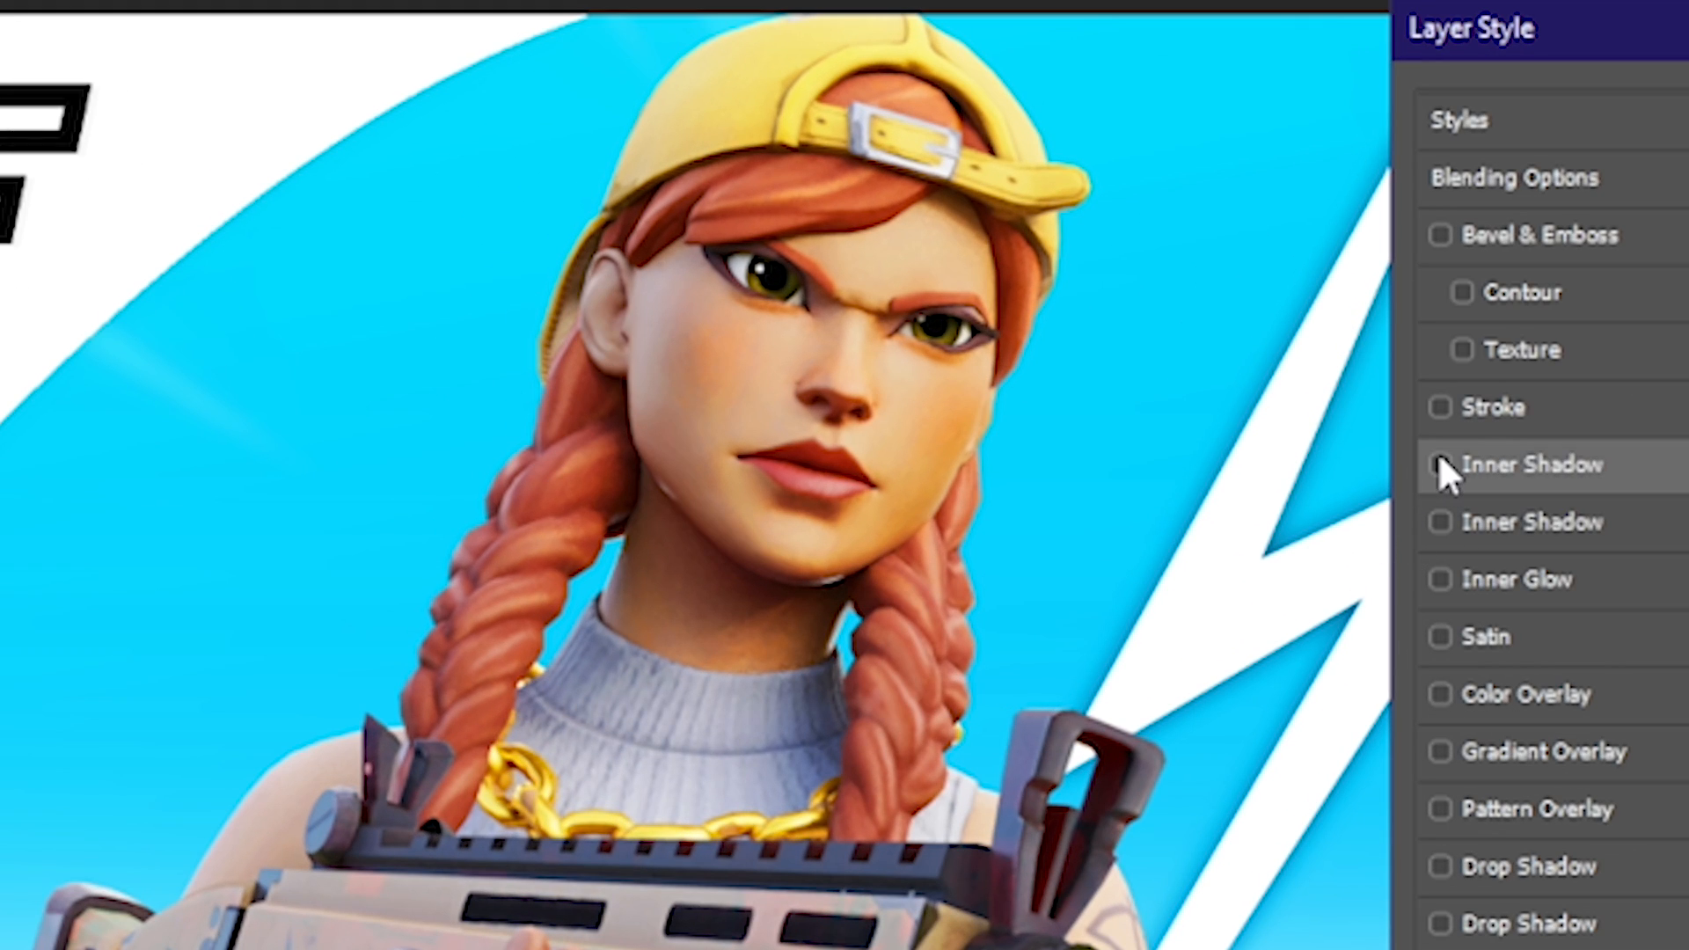
left_click(1443, 456)
left_click(1445, 456)
left_click(1445, 457)
left_click(1443, 466)
left_click(1443, 460)
left_click(1443, 456)
left_click(1443, 457)
Step: Add a white Overlay drop shadow to render 193 with 100% opacity, 7% spread and 25 px size
left_click(1440, 924)
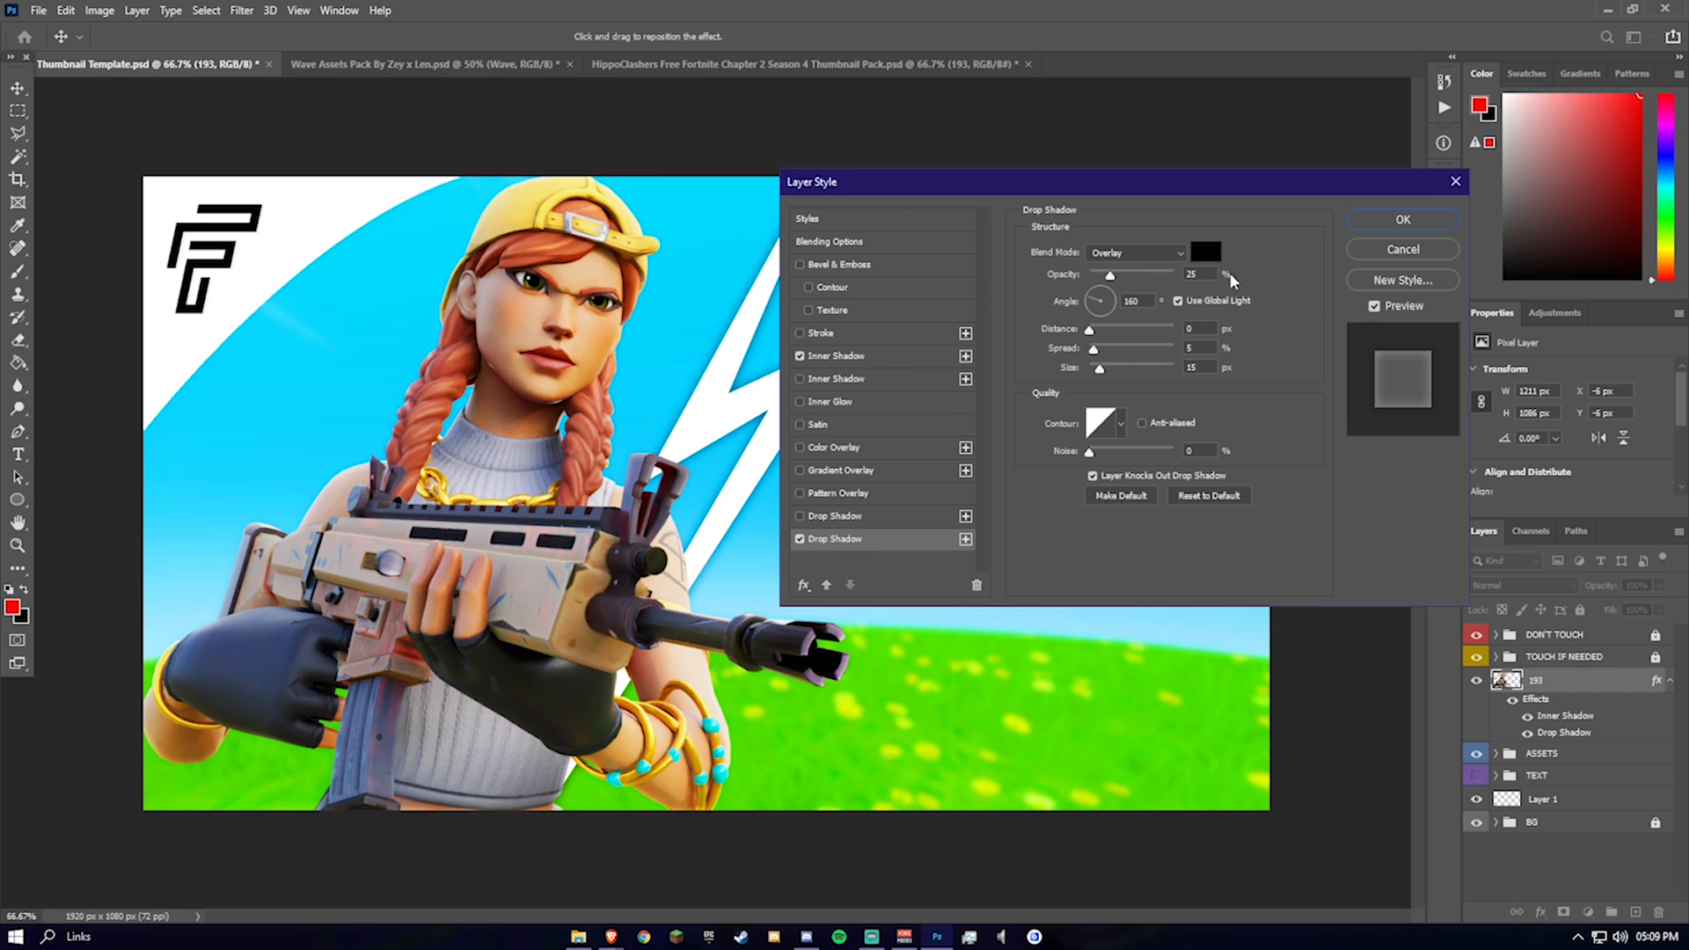
left_click_drag(1144, 277, 1183, 277)
left_click(1207, 253)
left_click_drag(1258, 541, 1219, 504)
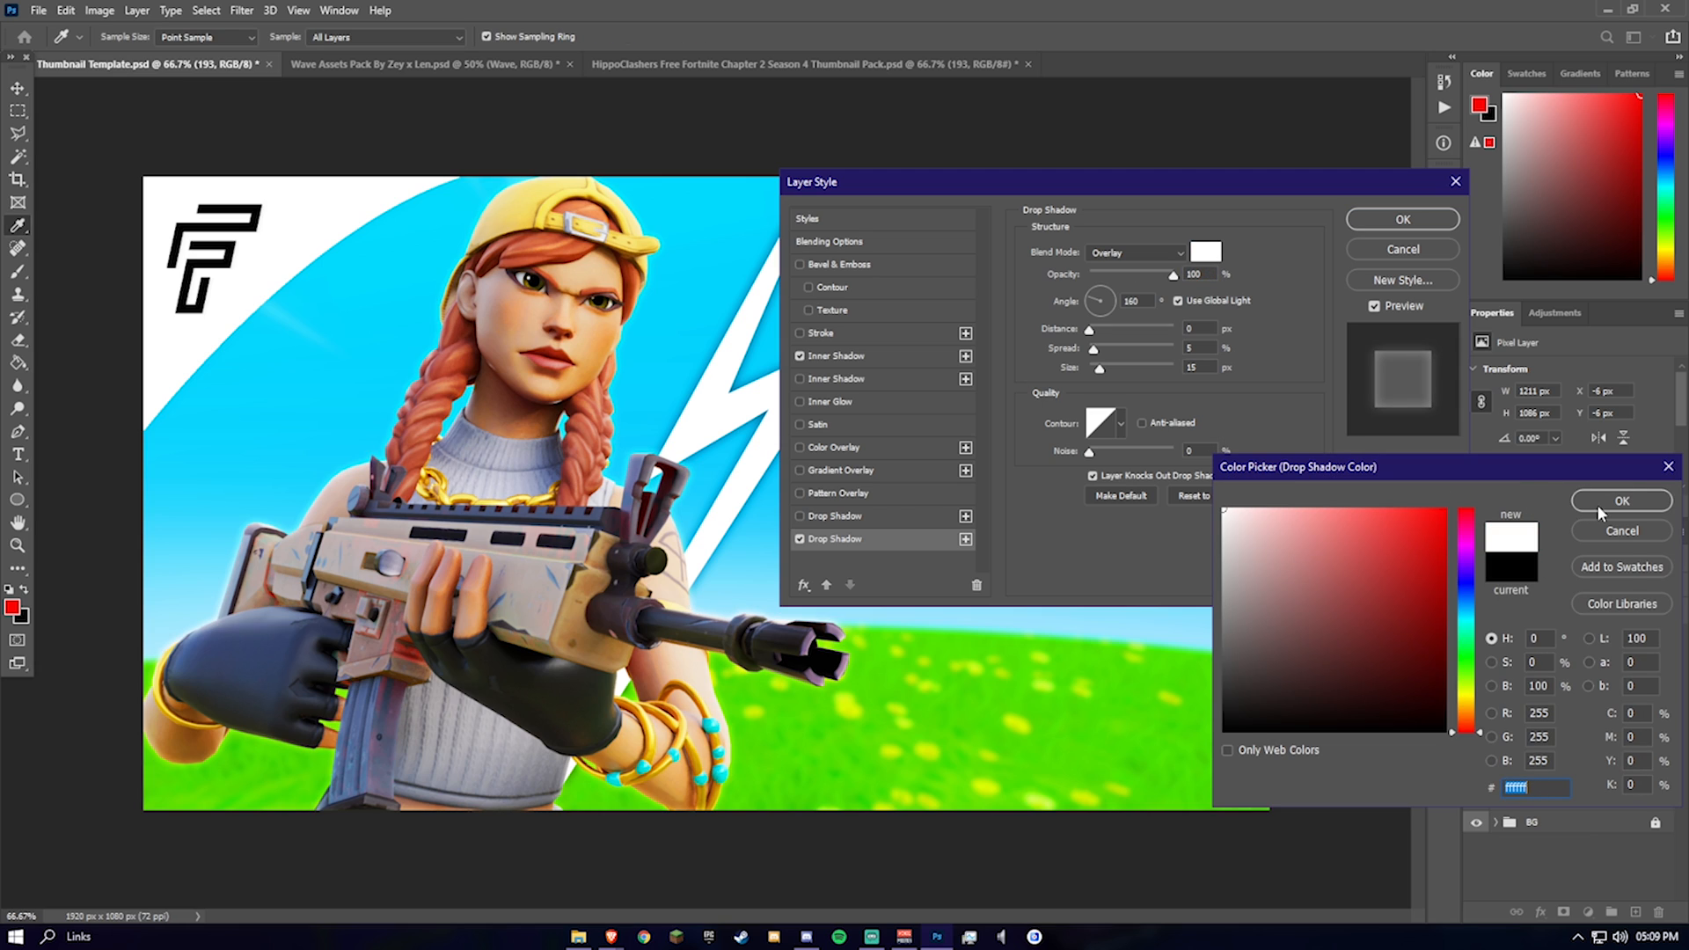
left_click(1599, 513)
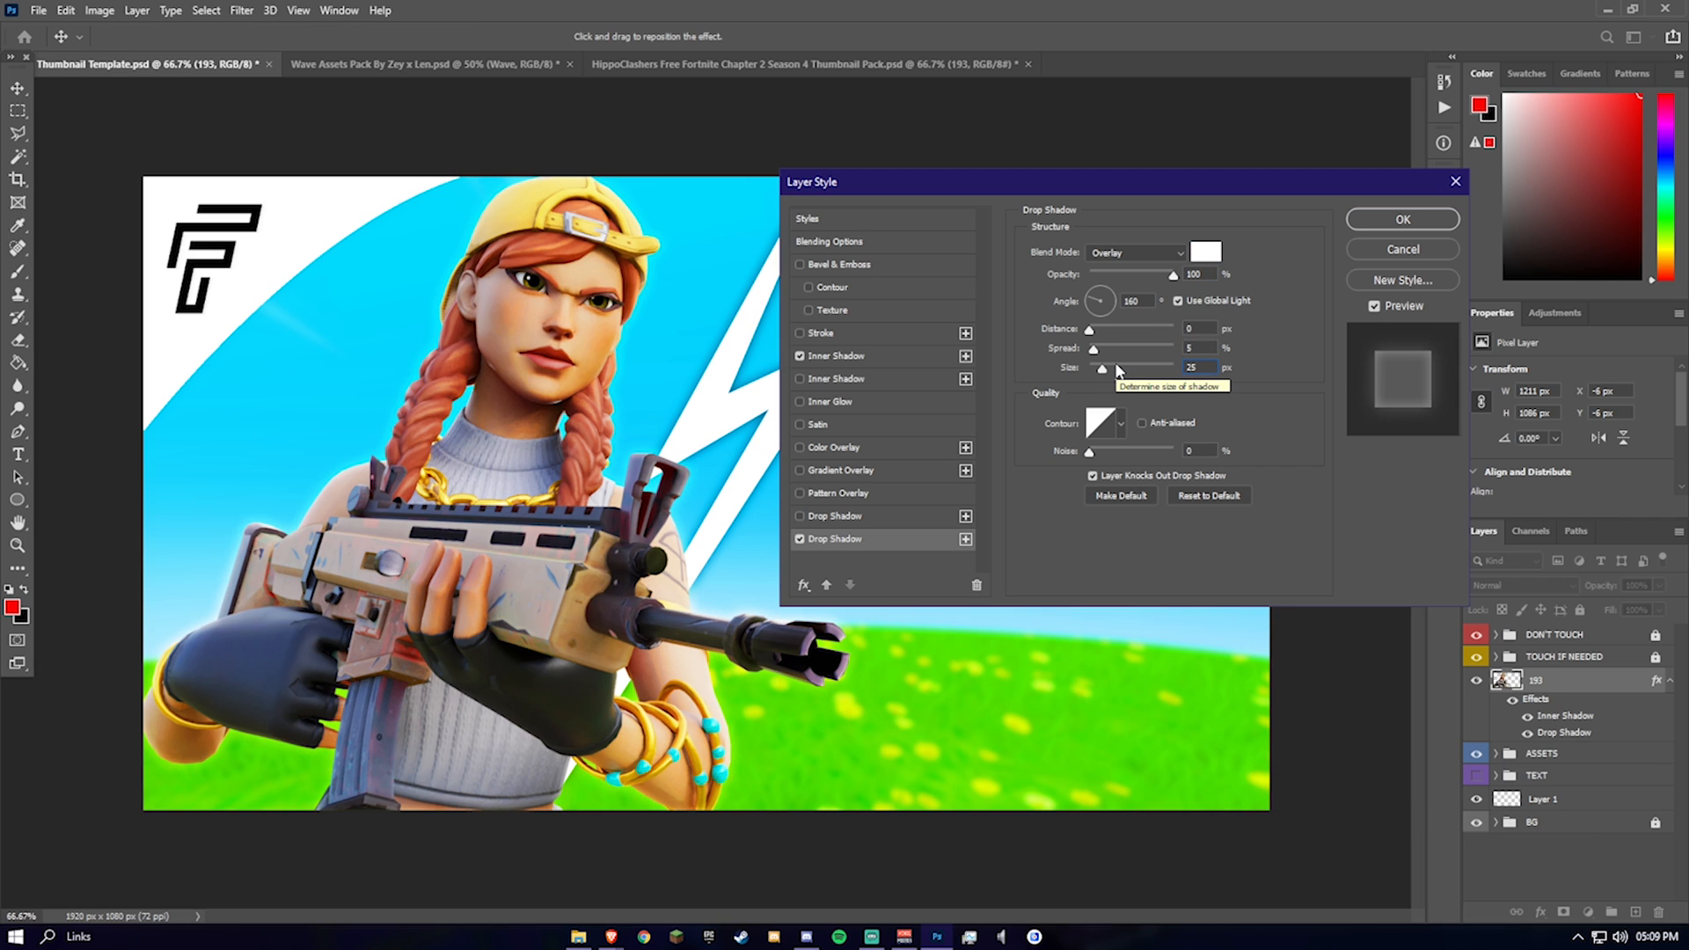
key("shift+Tab")
left_click_drag(1211, 181, 1124, 177)
Step: Compare render 193 with and without the drop shadow glow and close its layer style settings
left_click(713, 534)
left_click(713, 534)
left_click(713, 534)
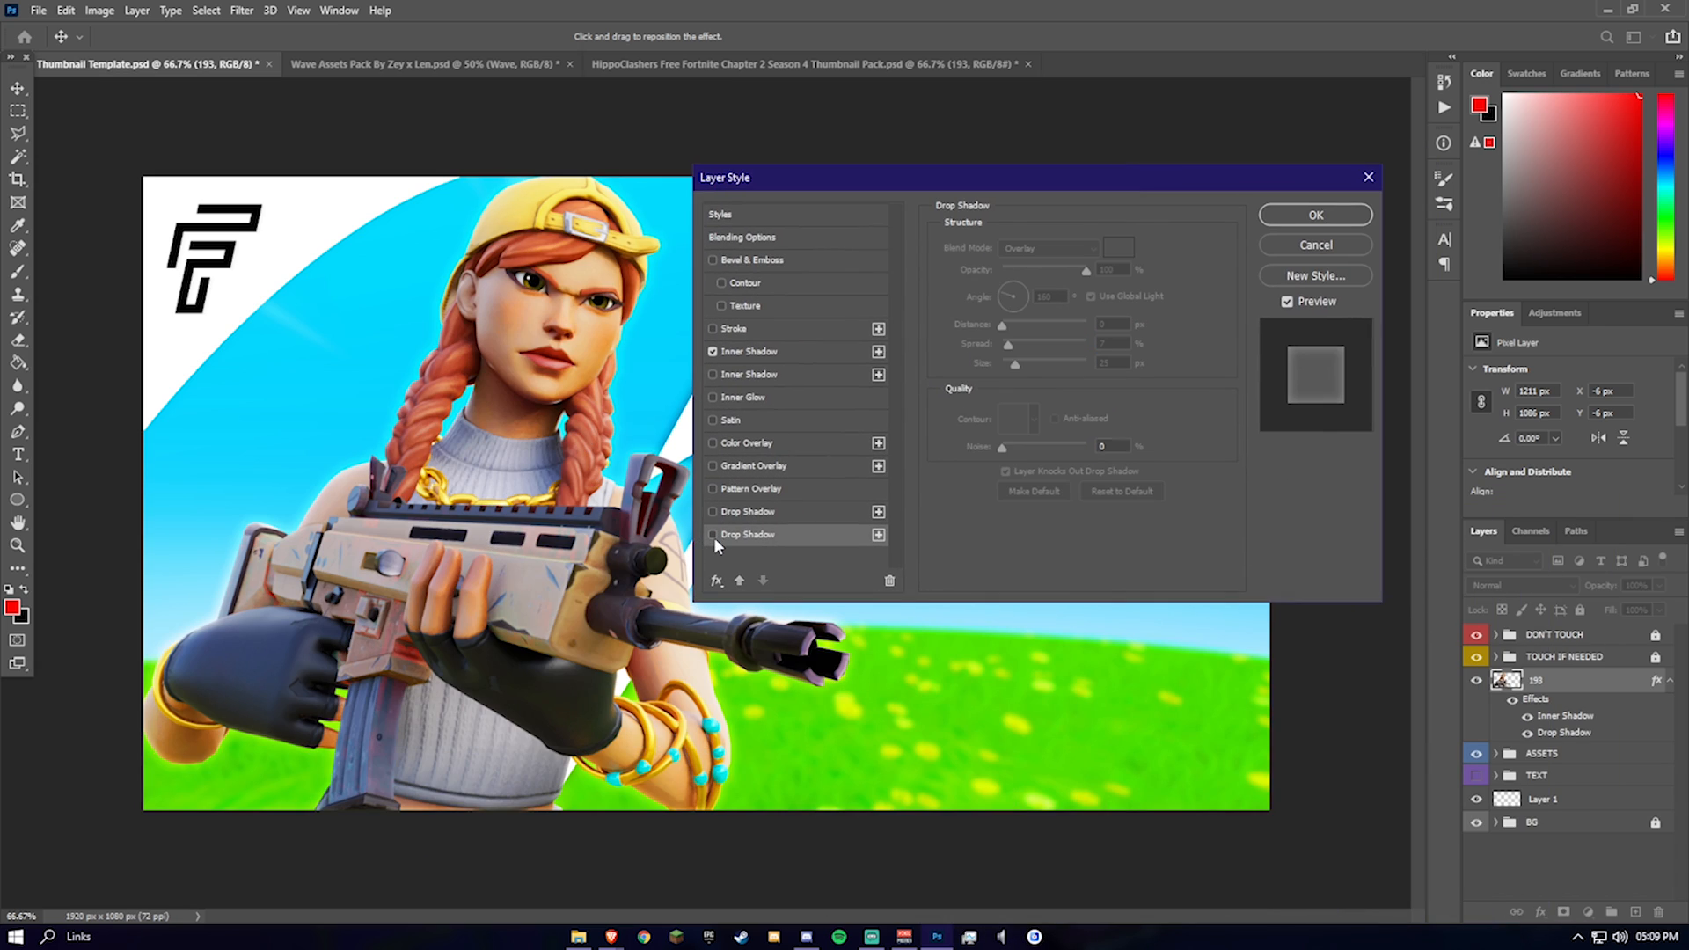
left_click(713, 535)
left_click(713, 534)
left_click(713, 535)
left_click(714, 535)
left_click(714, 535)
left_click(713, 535)
key("Escape")
Step: Scale render 193 up to about 102.4% and keep it on the left side of the thumbnail
key("t")
key("ctrl+t")
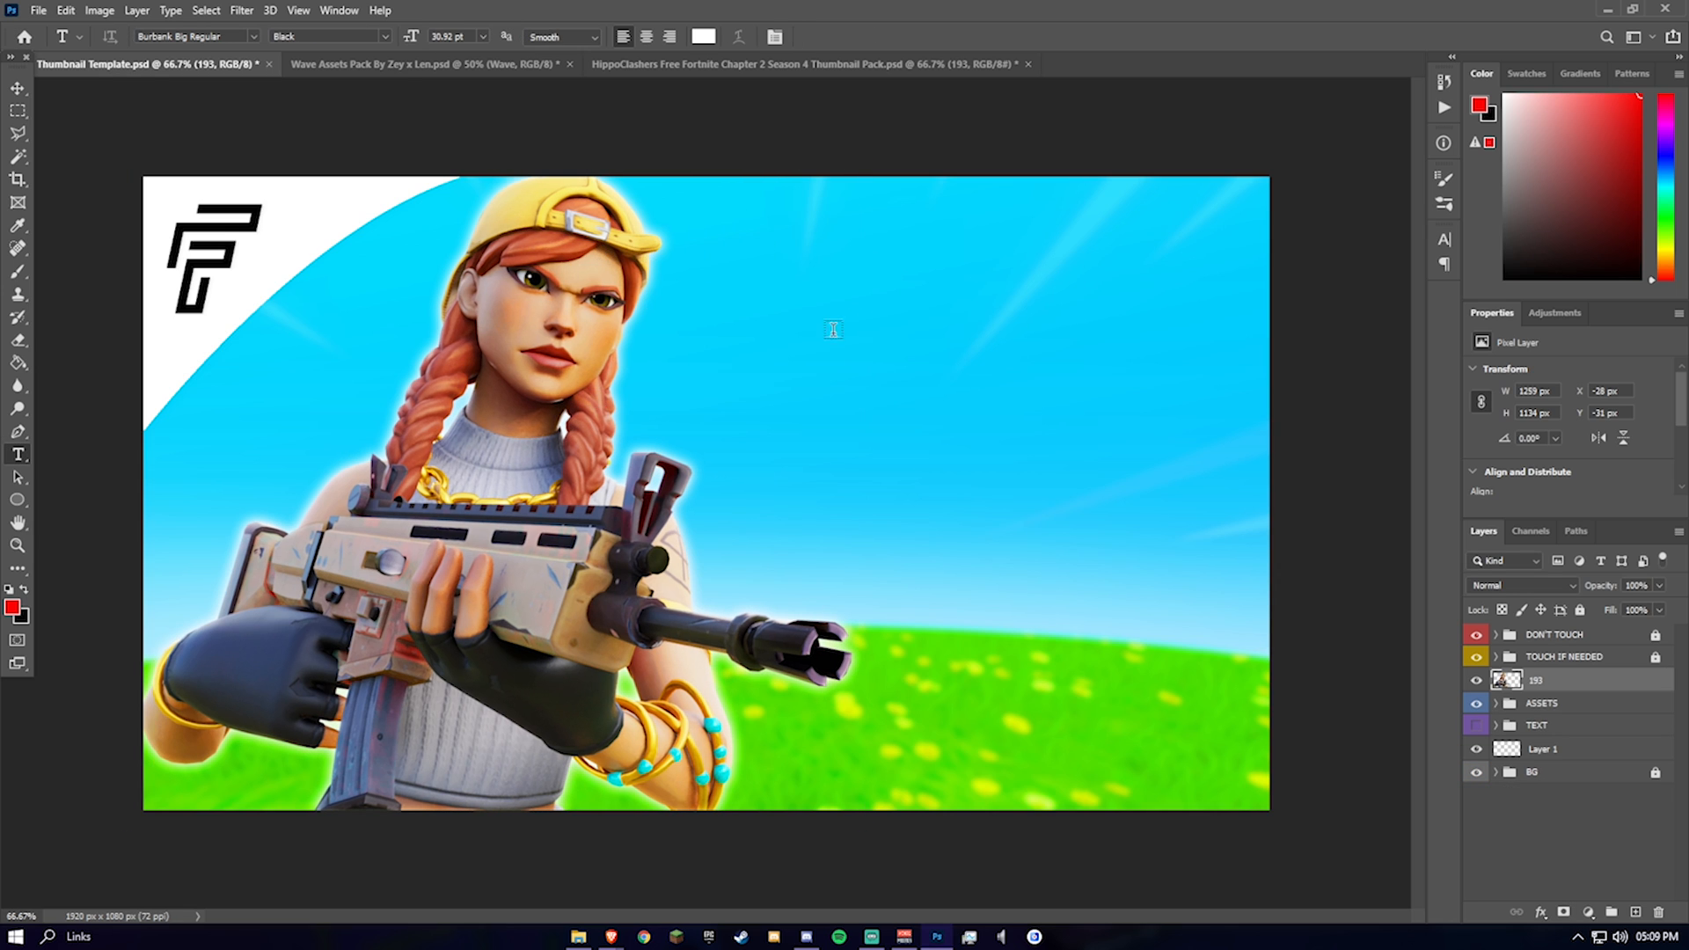
key("ctrl+t")
mouse_move(860, 179)
left_mouse_down()
mouse_move(891, 143)
mouse_move(831, 178)
left_mouse_up()
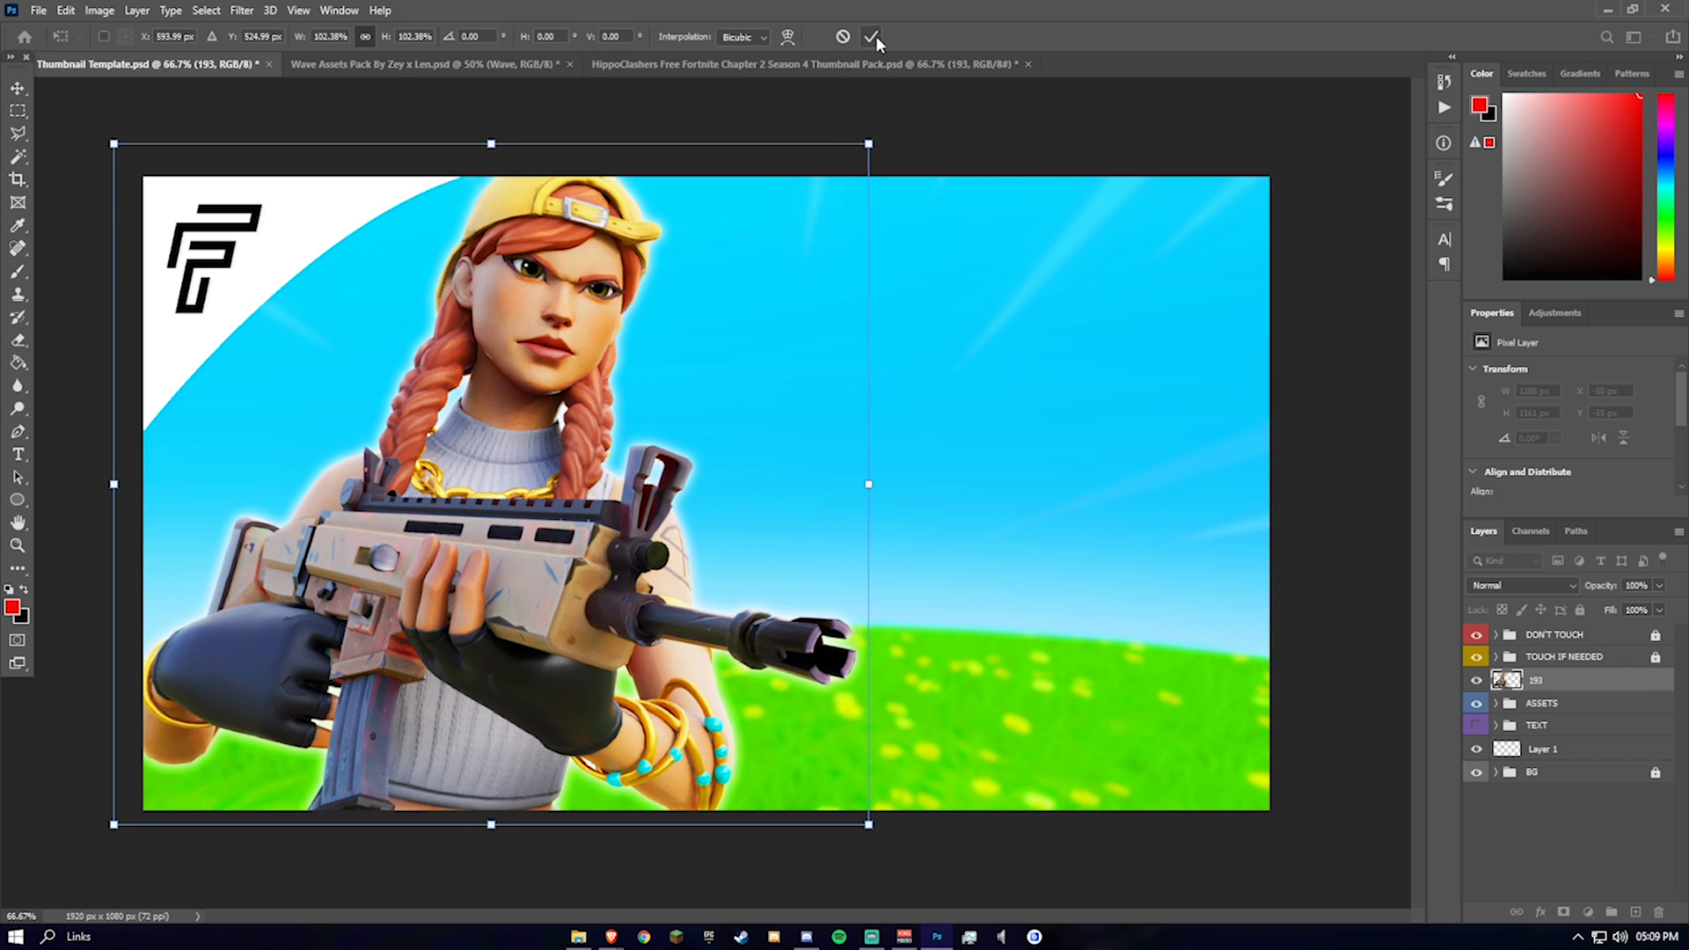
left_click(874, 37)
Step: Enter the two-line title "HOW TO" / "IMPROVE AIM!" in the Yellow 3 text layer and move it beside the character
key("ctrl+minus")
key("ctrl+minus")
key("ctrl+minus")
key("ctrl+plus")
key("ctrl+plus")
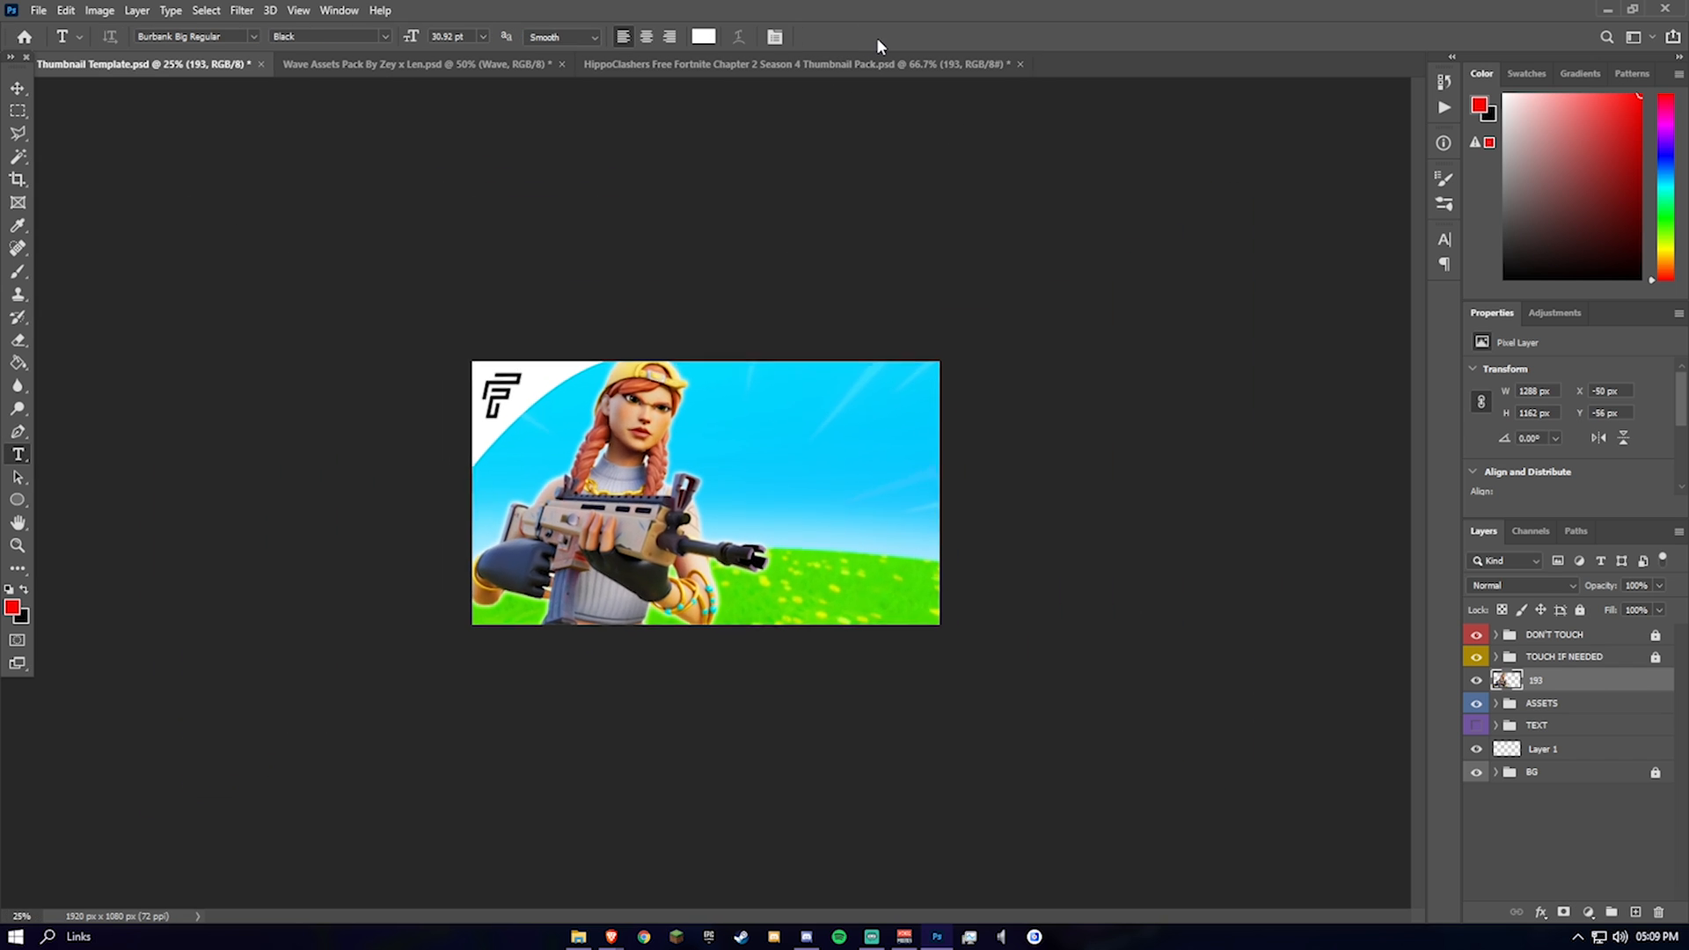
left_click(1495, 709)
type("HOW TO")
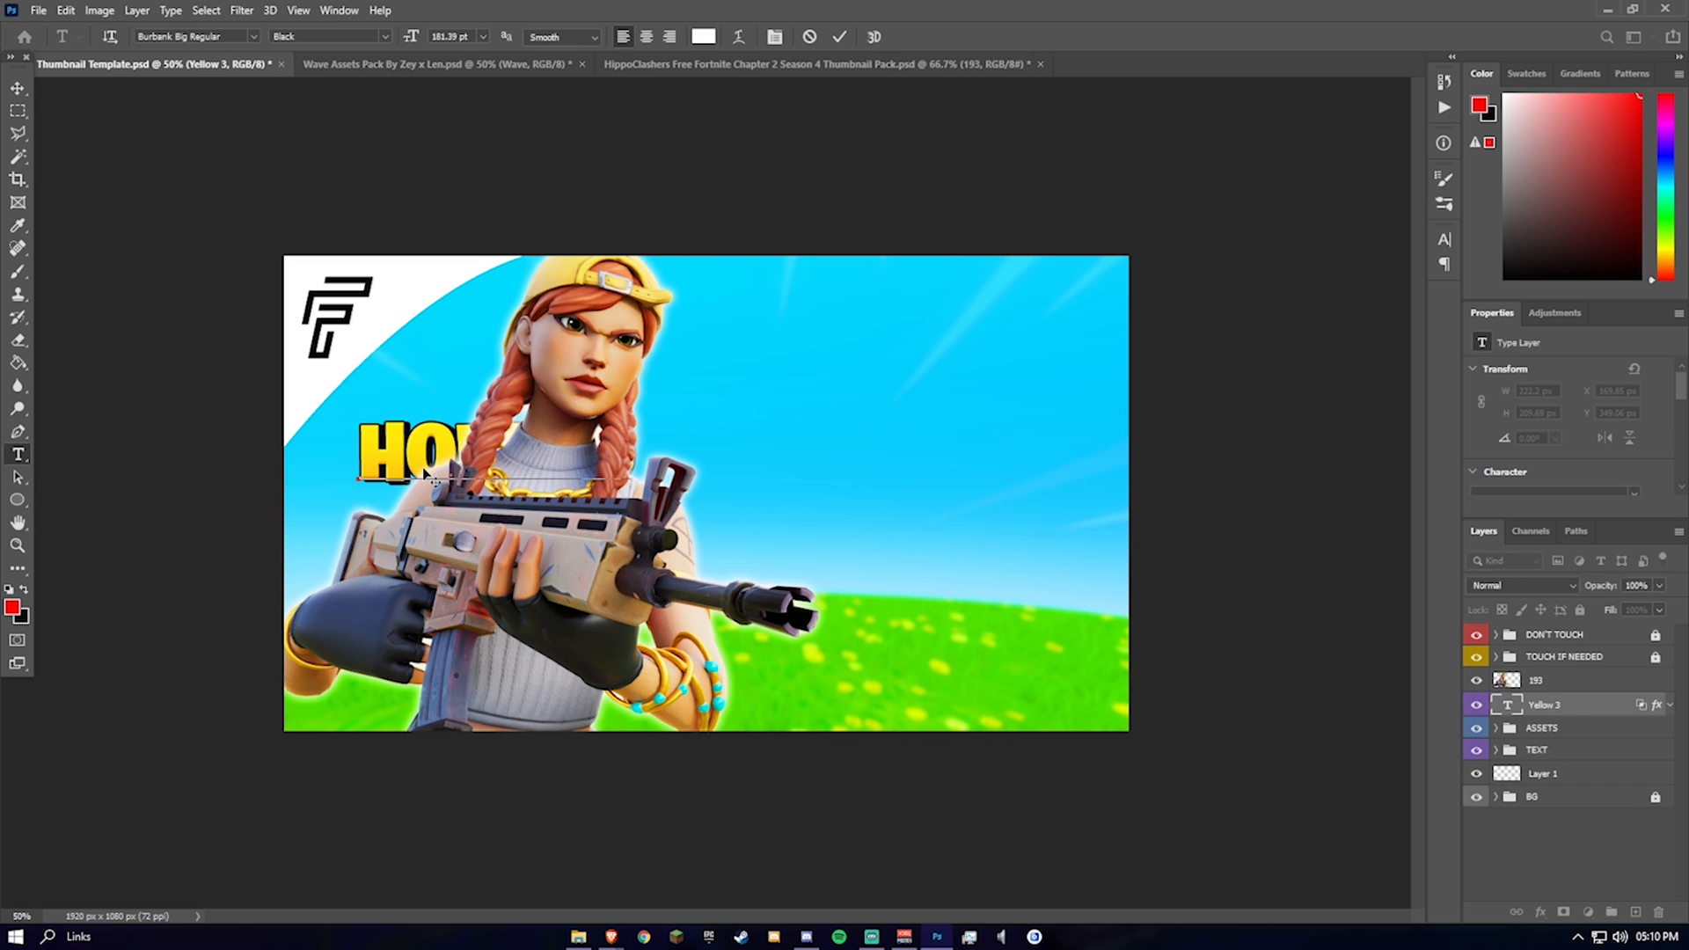
key("Return")
type("IMPROVE AIM!")
left_click_drag(675, 551, 965, 446)
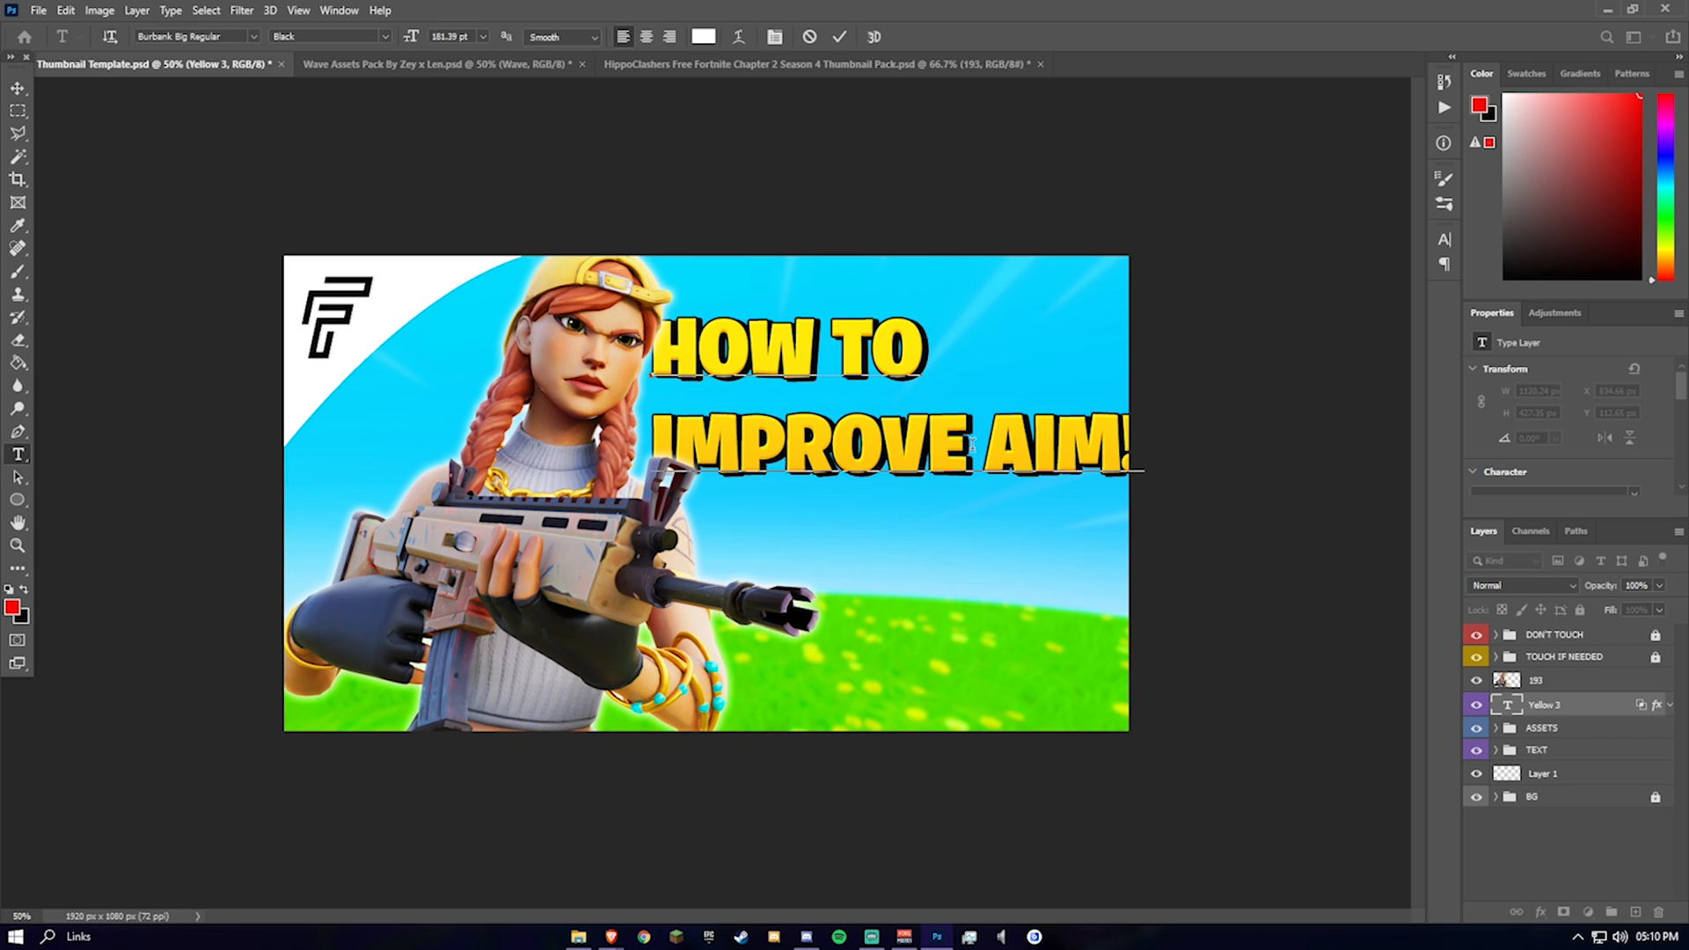
Step: Centre the two title lines and apply an Arc text warp with a 2% bend
left_click_drag(670, 301, 1196, 427)
left_click(647, 36)
left_click_drag(1331, 287, 1077, 207)
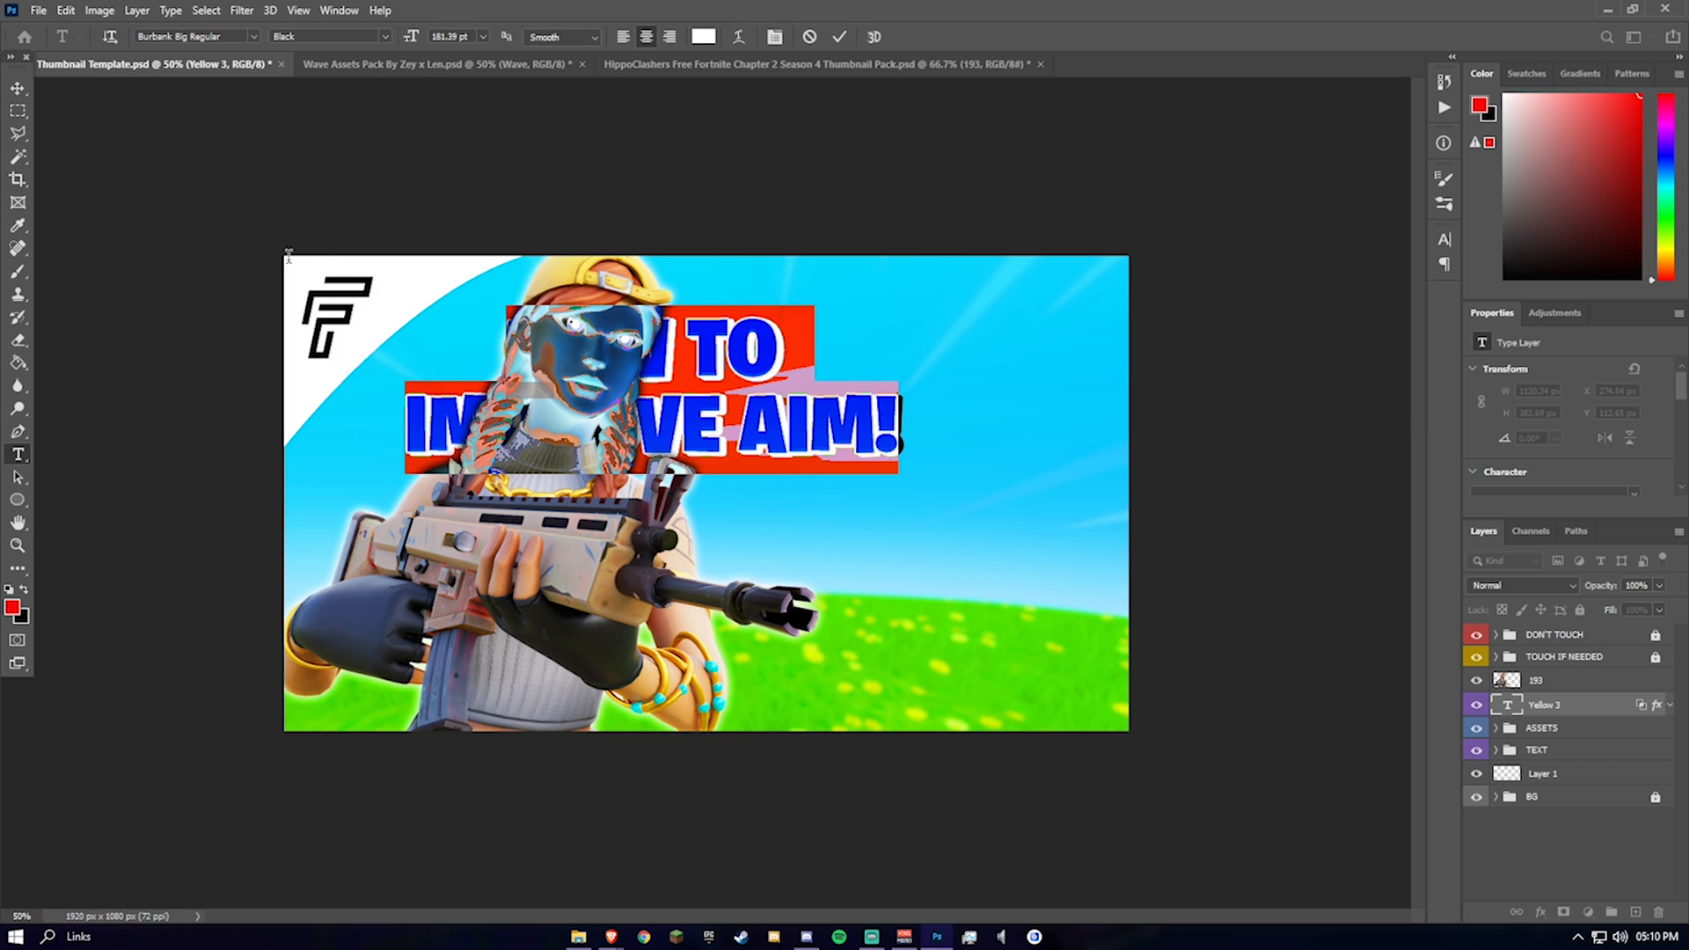
left_click(739, 36)
left_click(1113, 239)
left_click(1091, 272)
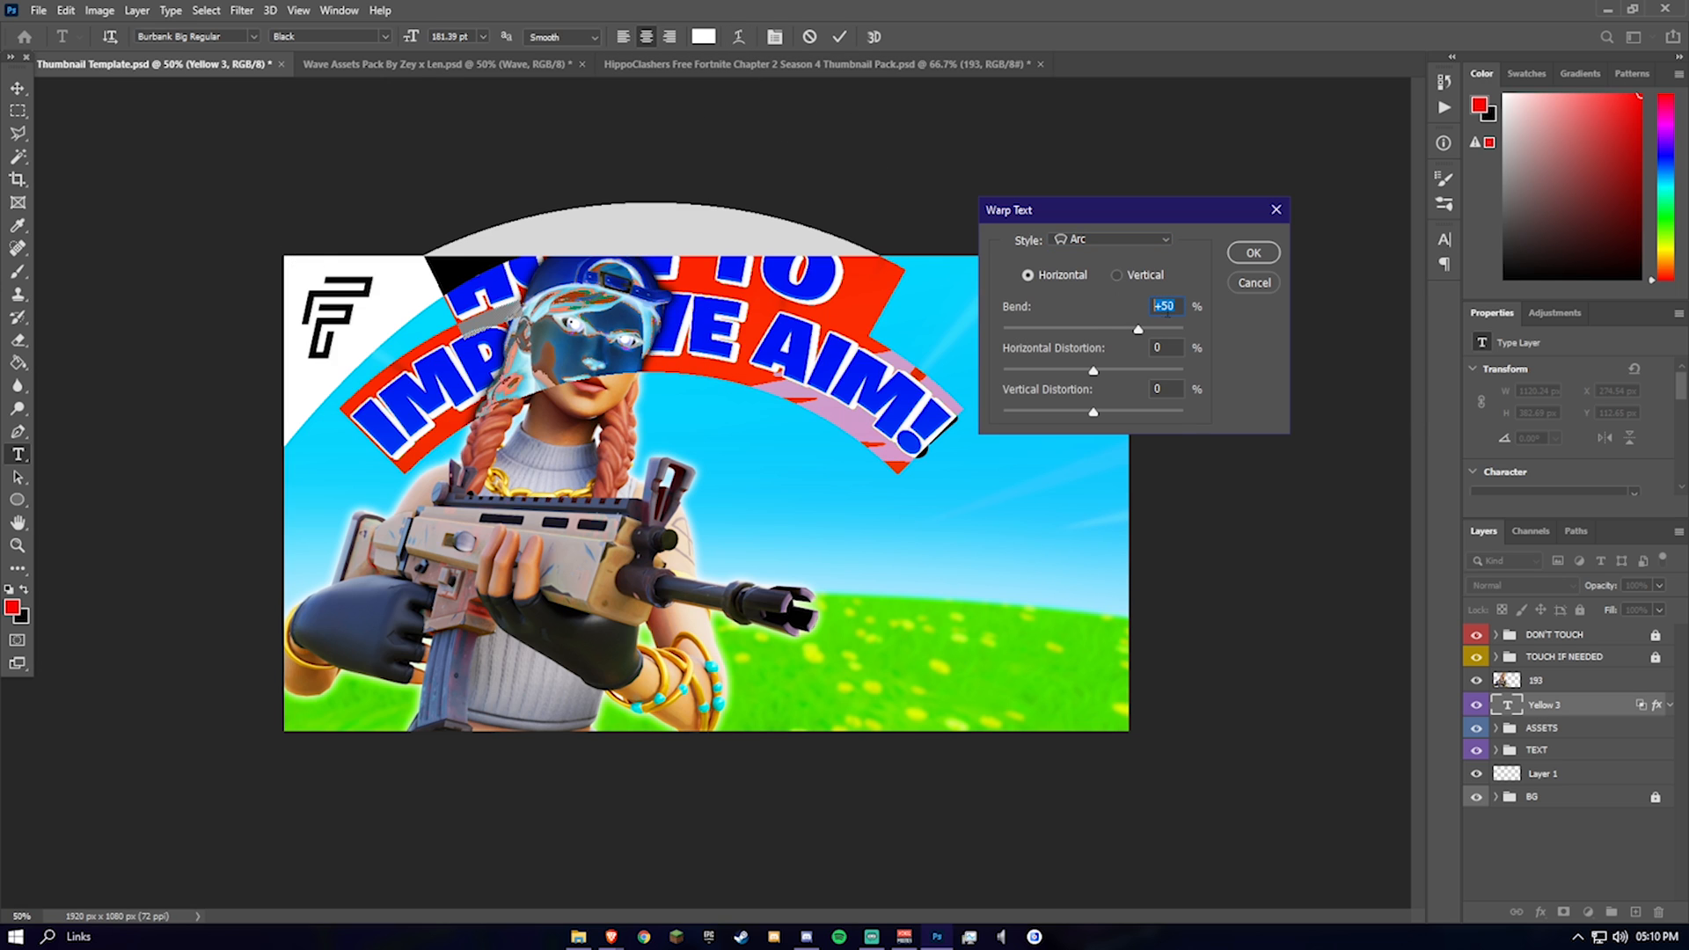
type("2")
left_click(1254, 254)
left_click(840, 37)
Step: Enlarge the title to about 211 pt, rotate it slightly and position it in the sky beside the character
key("ctrl+t")
left_click_drag(775, 408, 1014, 398)
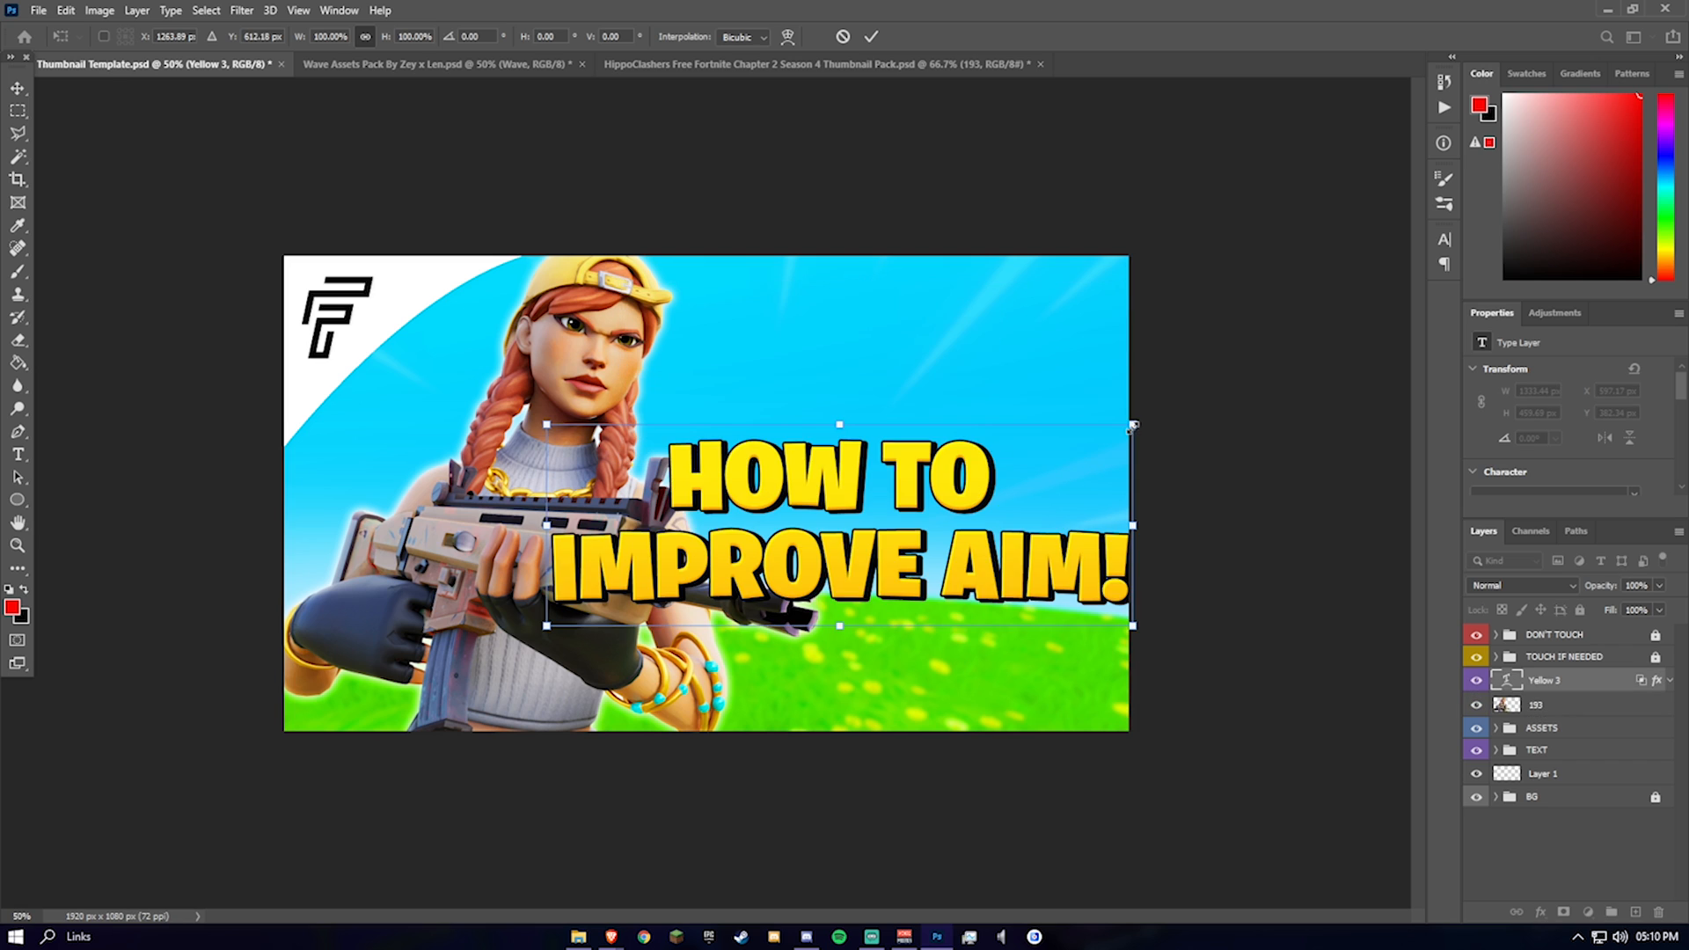
left_click_drag(1132, 424, 1114, 430)
left_click_drag(1041, 480, 896, 536)
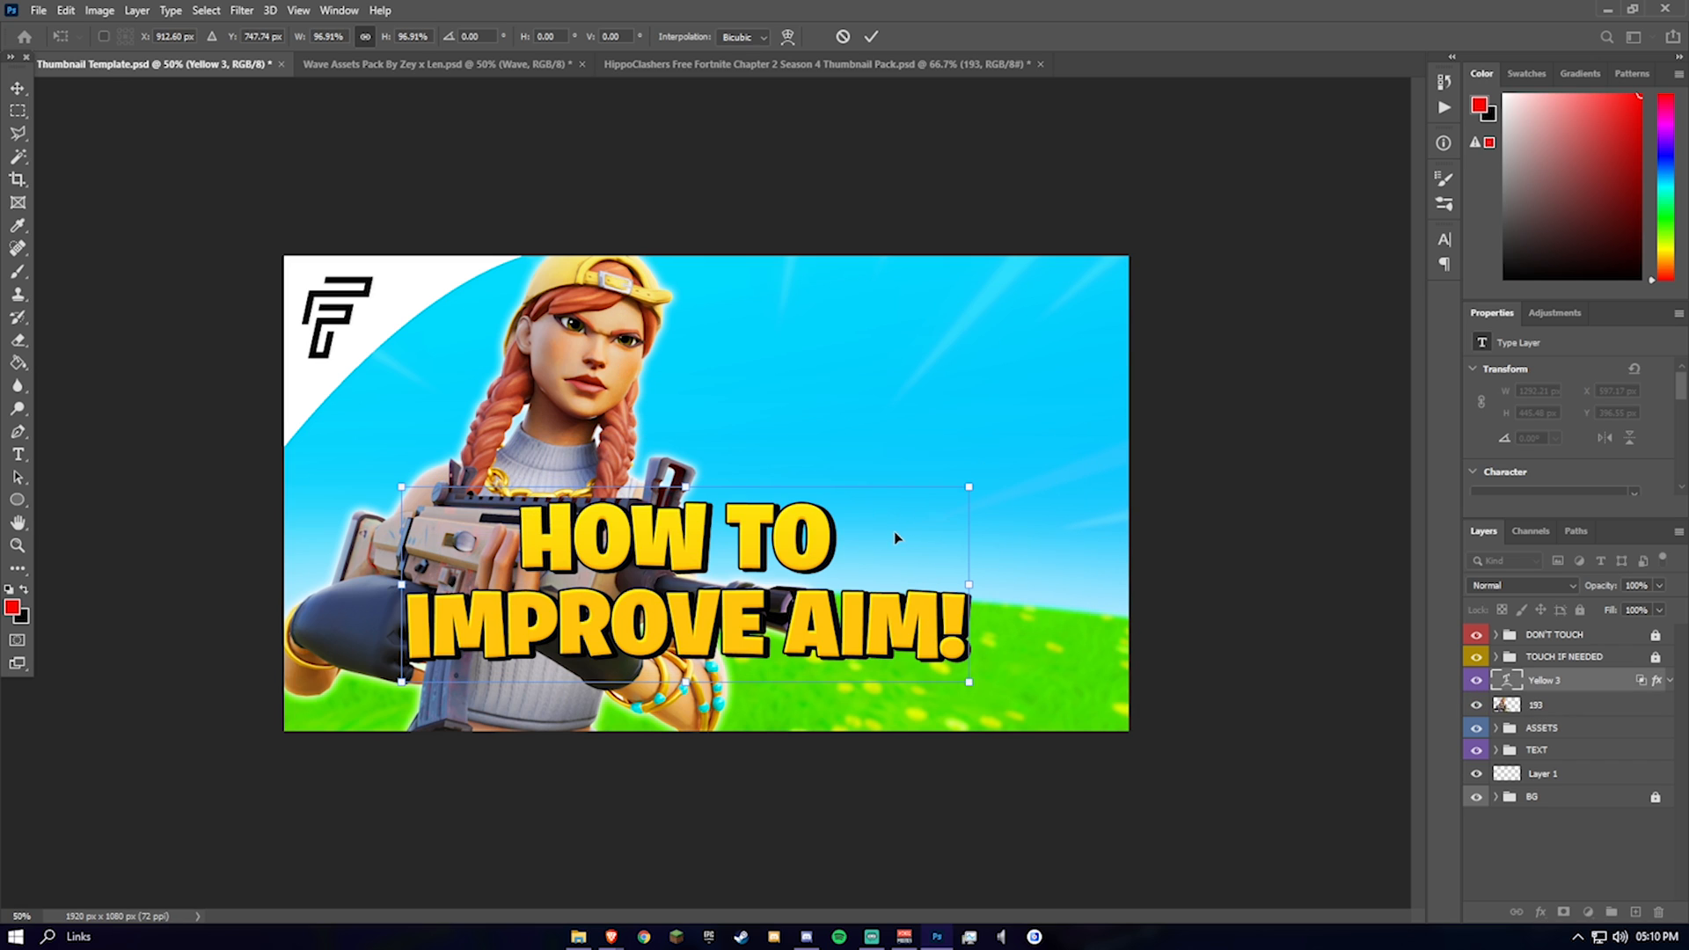
mouse_move(970, 488)
left_mouse_down()
mouse_move(939, 494)
mouse_move(968, 454)
left_mouse_up()
left_click_drag(906, 538, 1032, 579)
left_click_drag(1041, 494, 1118, 528)
left_click_drag(1157, 528, 1158, 520)
left_click_drag(1048, 601, 1034, 608)
left_click_drag(904, 582, 635, 335)
left_click(871, 37)
Step: Reword the title to read "IMPROVE" on the first line and "AIM FAST!" on the second
key("BackSpace")
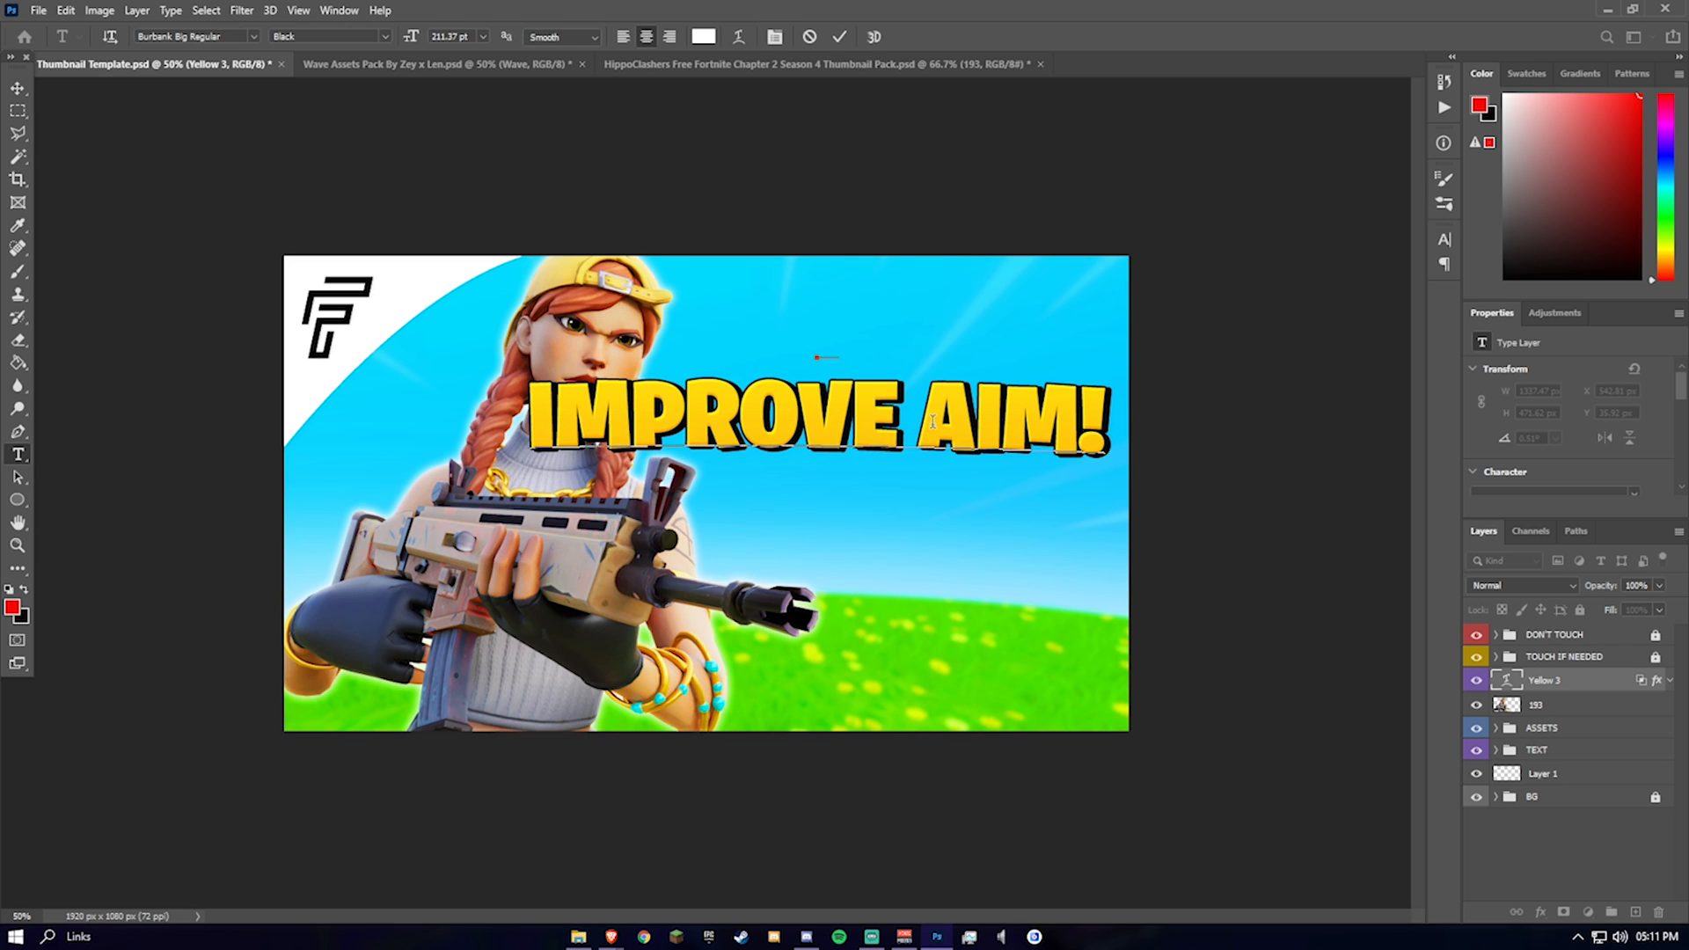
left_click(933, 421)
key("Return")
type("fas")
key("BackSpace")
key("BackSpace")
key("BackSpace")
type("FAST!")
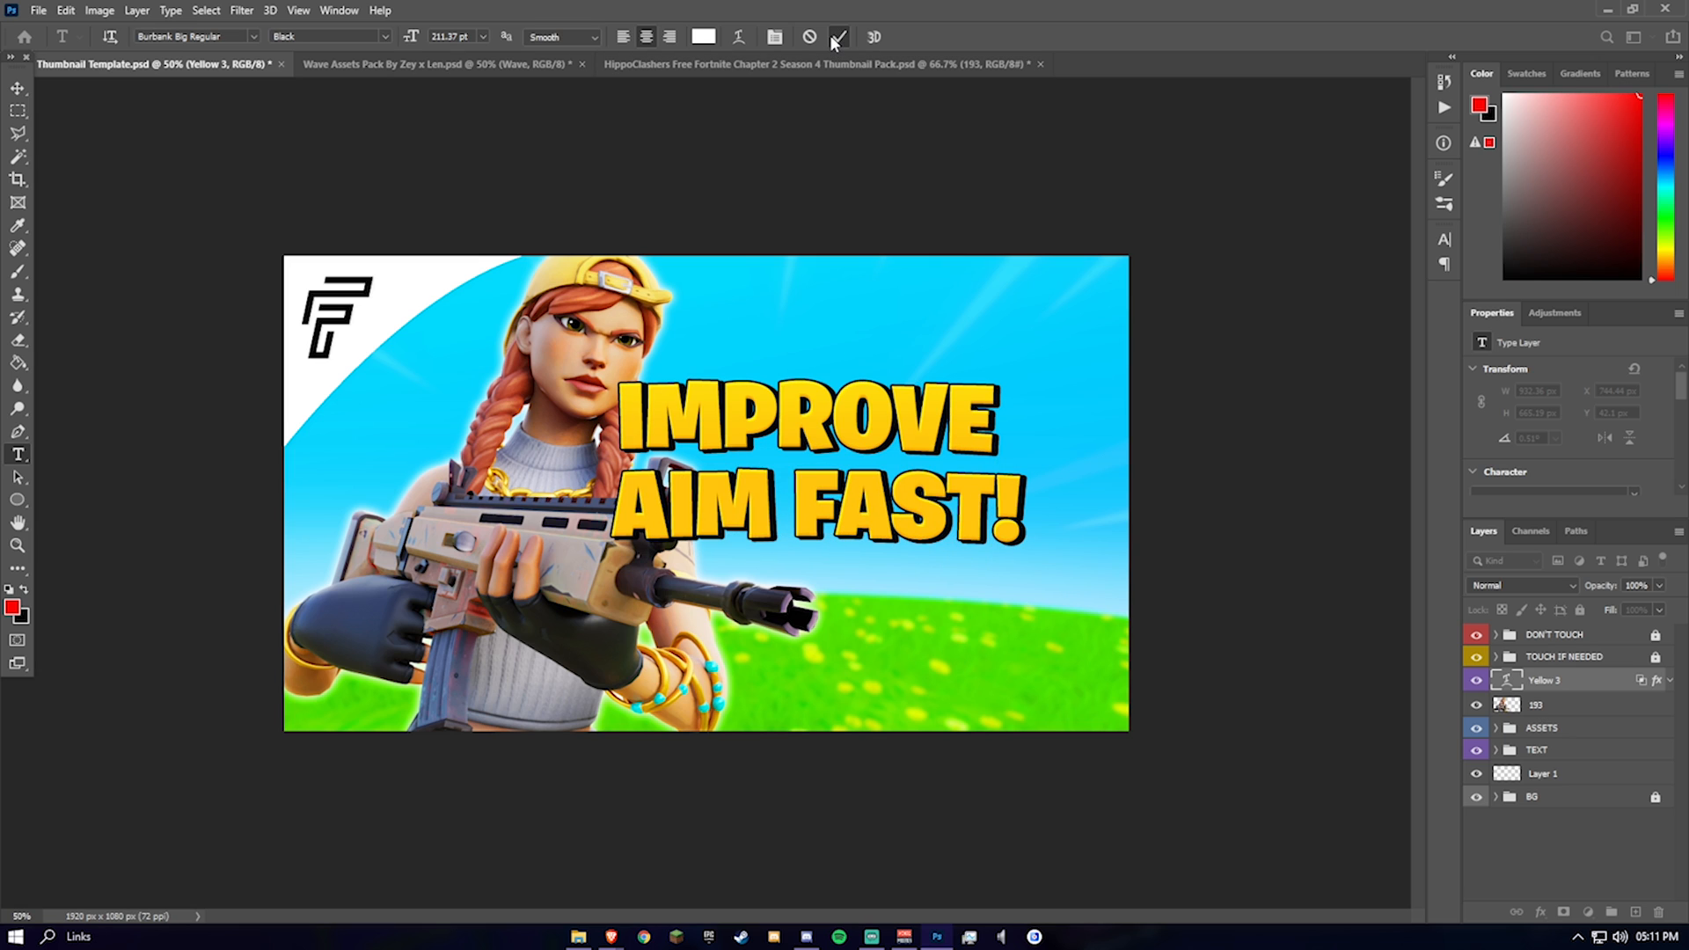
left_click(839, 36)
Step: Enlarge the title to about 241 pt and move it to the upper right of the thumbnail
key("ctrl+t")
left_click_drag(896, 530, 965, 458)
key("Return")
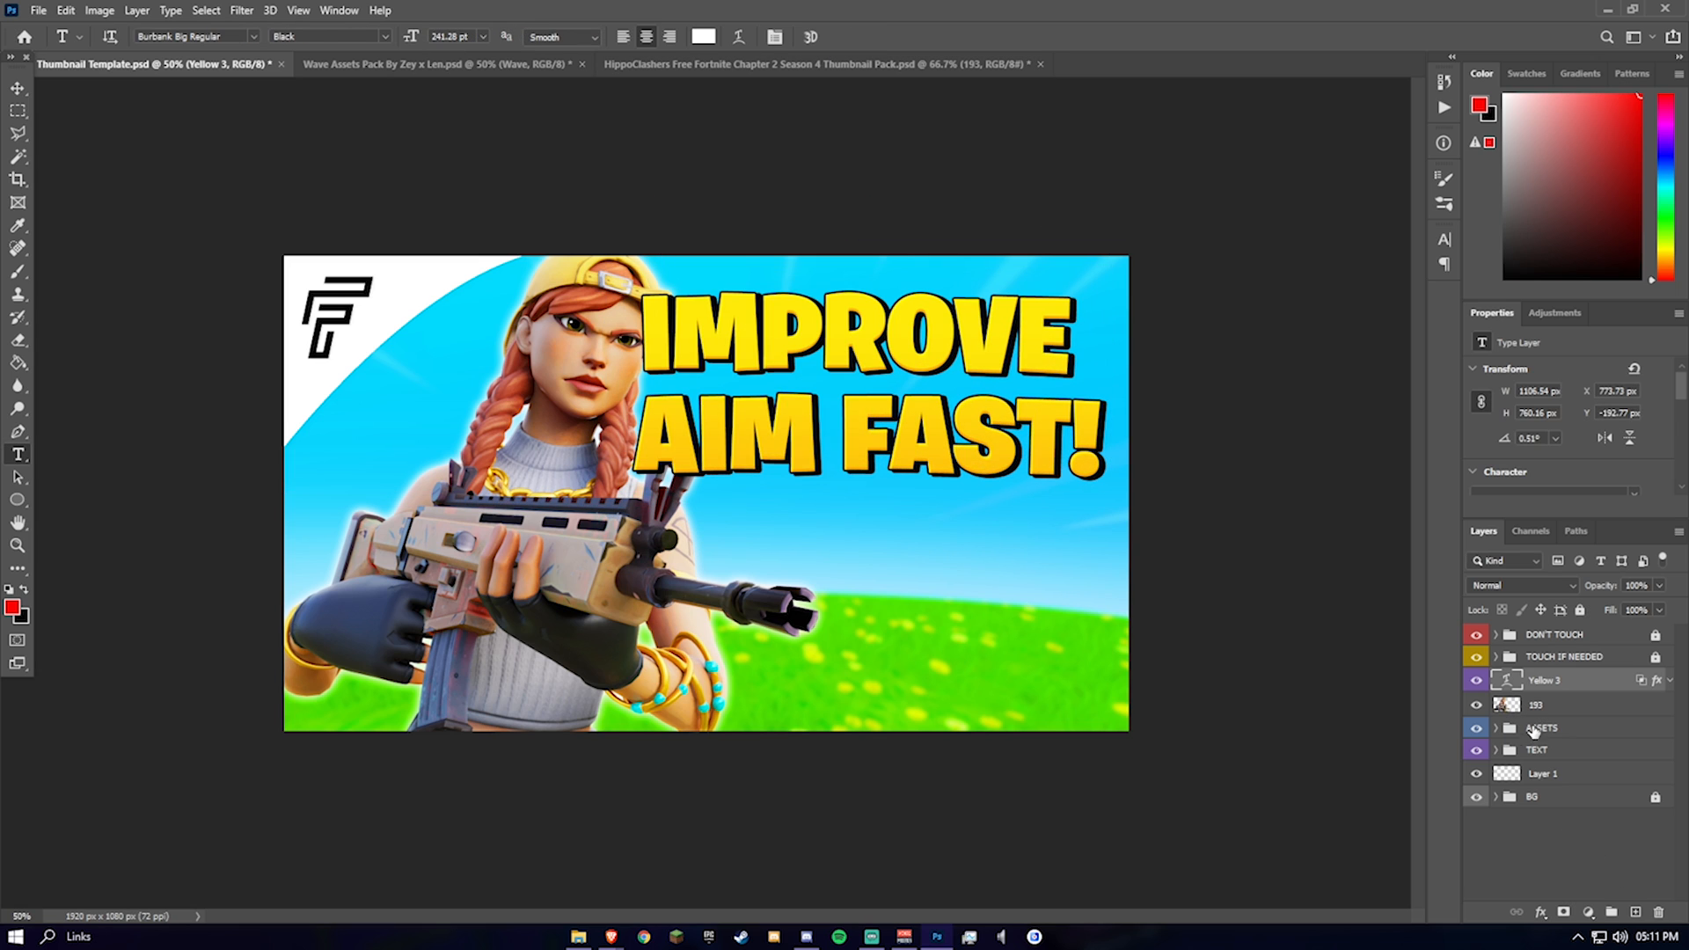
Step: Nudge render 193 left to an X position of about -114 px and move its layer above the title
left_click(1504, 709)
left_click(14, 91)
key("Left")
key("Left")
key("Left")
key("Left")
key("Left")
key("Left")
key("Left")
key("Left")
key("Left")
key("Left")
key("Left")
key("Left")
key("Left")
key("Left")
key("Left")
key("Left")
key("Left")
key("Left")
key("Left")
key("Left")
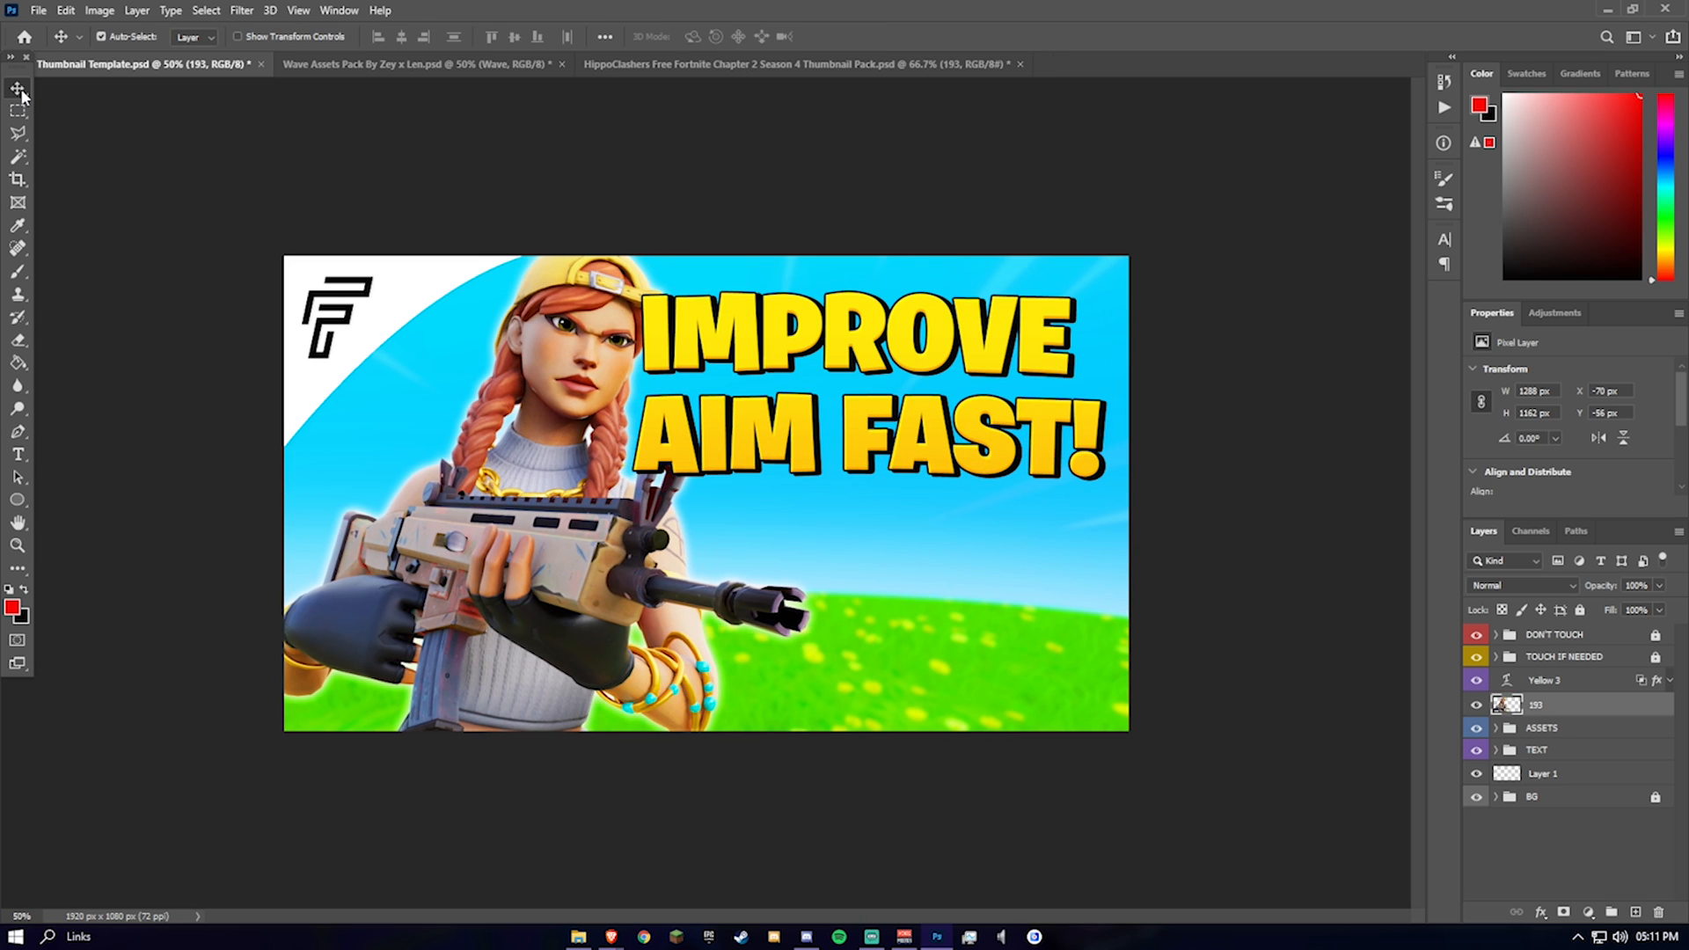
left_click_drag(1520, 705, 1519, 685)
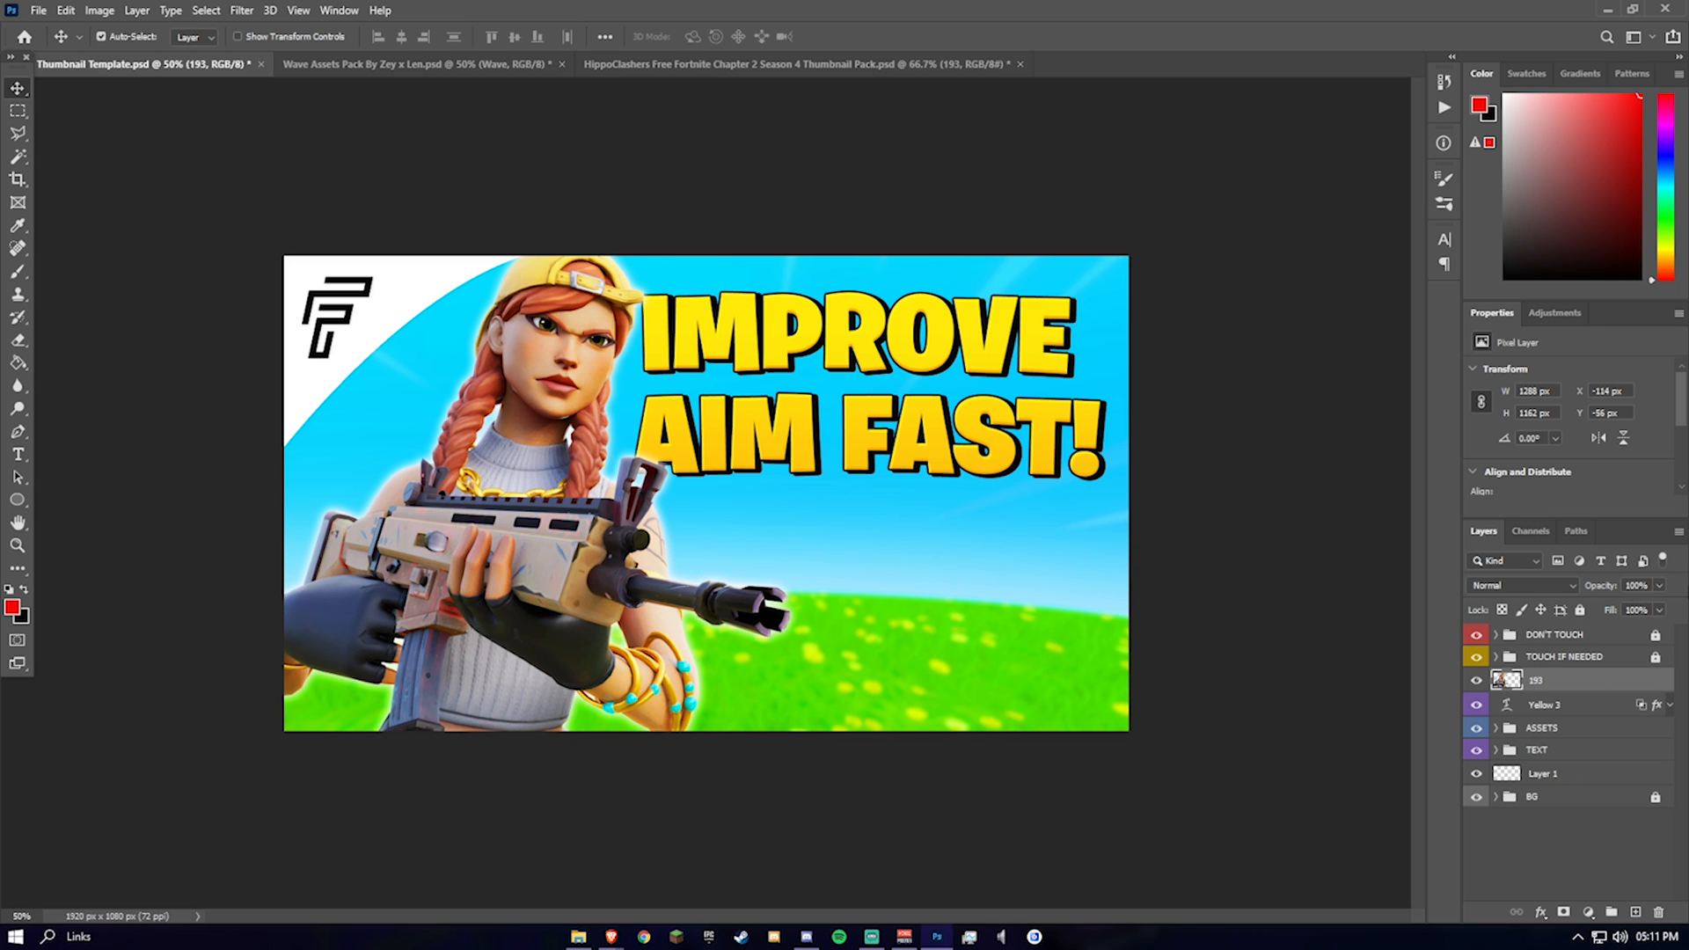
Step: Add the flipped Red Bold Arrow at about 468 × 374 px pointing toward the character and place its layer directly beneath the title
left_click(1496, 729)
left_click(1483, 801)
left_click_drag(1515, 800, 1515, 695)
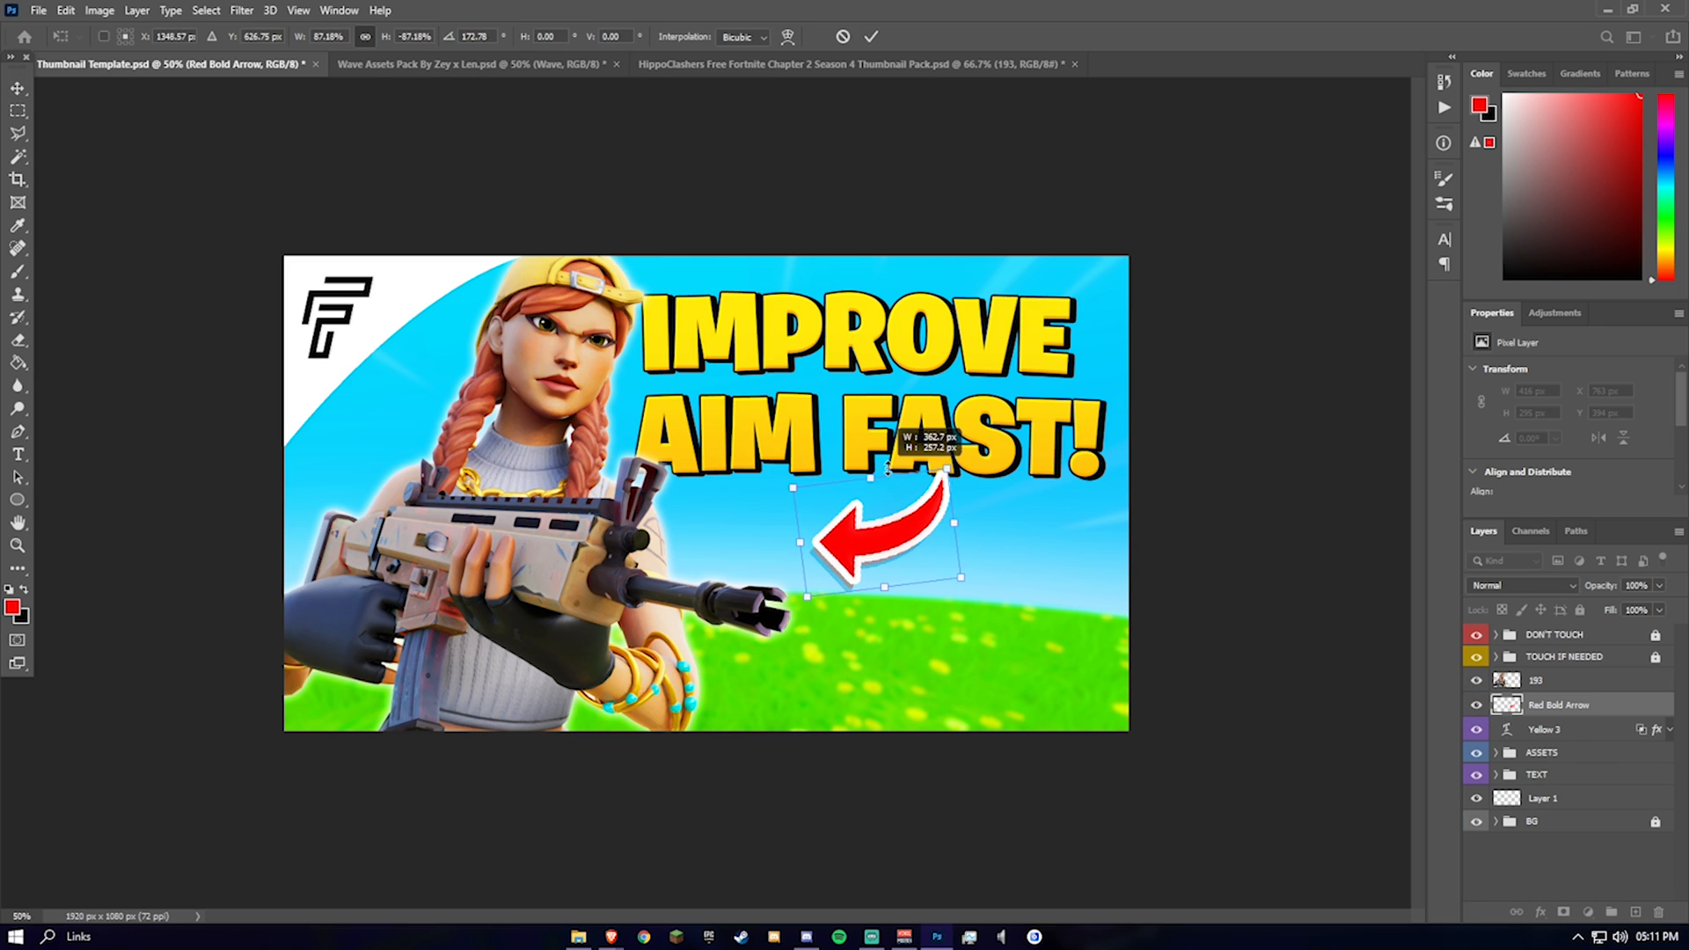
left_click_drag(1018, 444, 933, 440)
left_click(871, 36)
left_click_drag(1533, 729, 1536, 737)
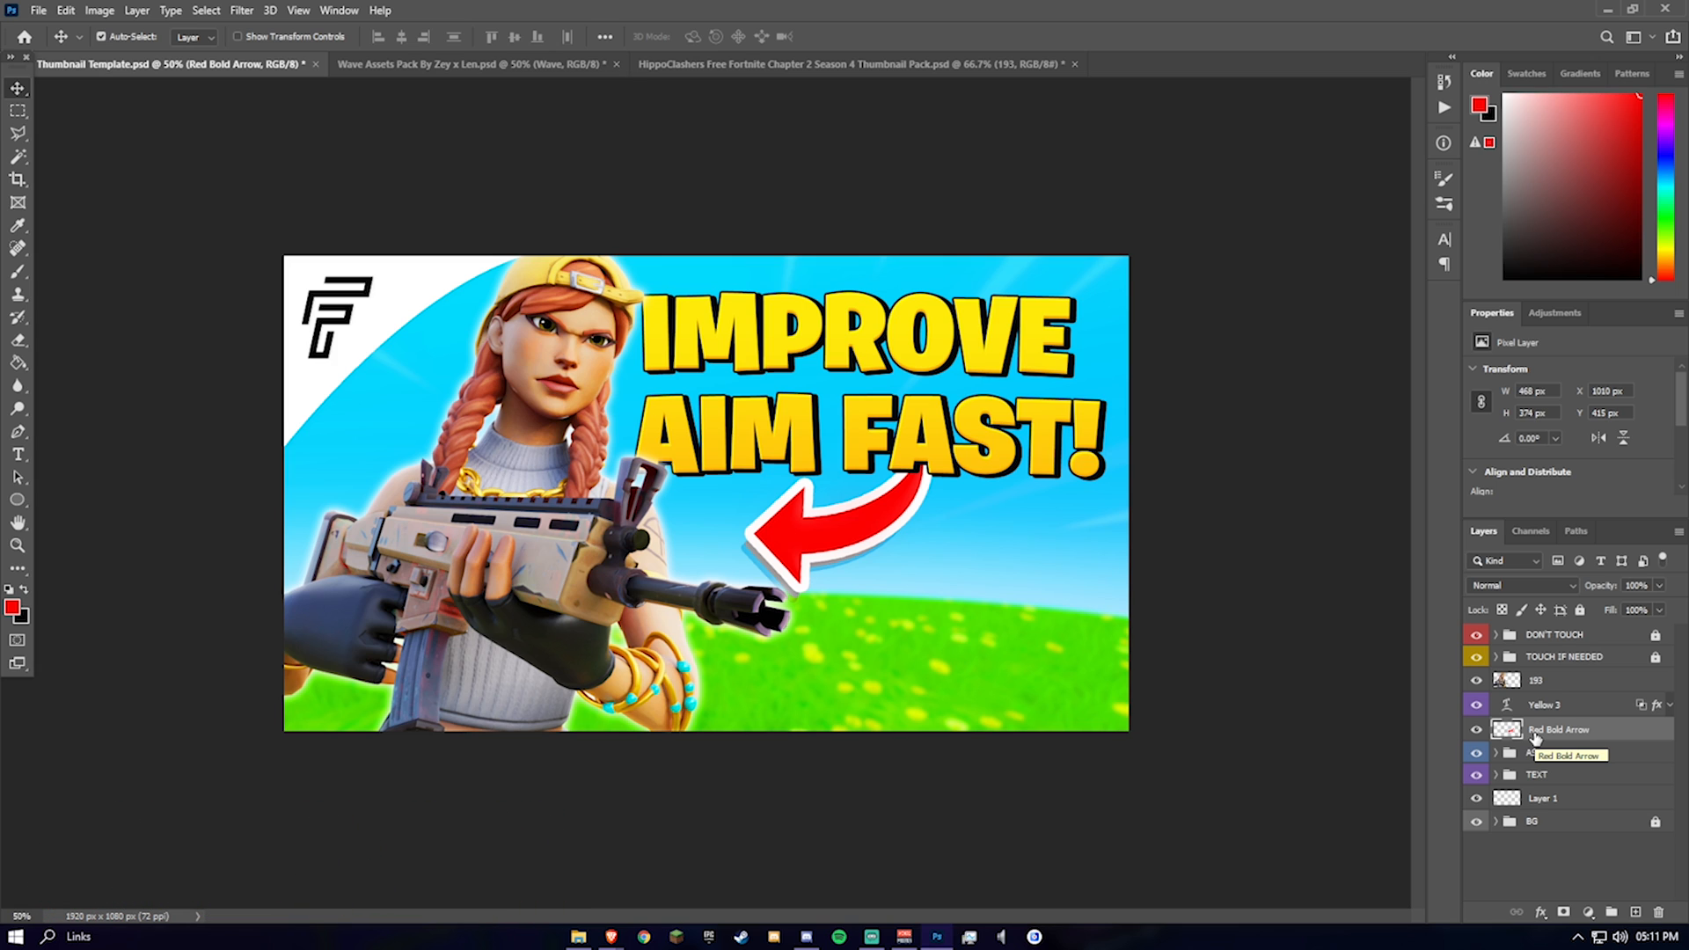
Step: Browse the render layers in the HippoClashers thumbnail pack and examine the IMPROVE AIM FAST! thumbnail up close
key("ctrl+minus")
key("ctrl+plus")
left_click(691, 64)
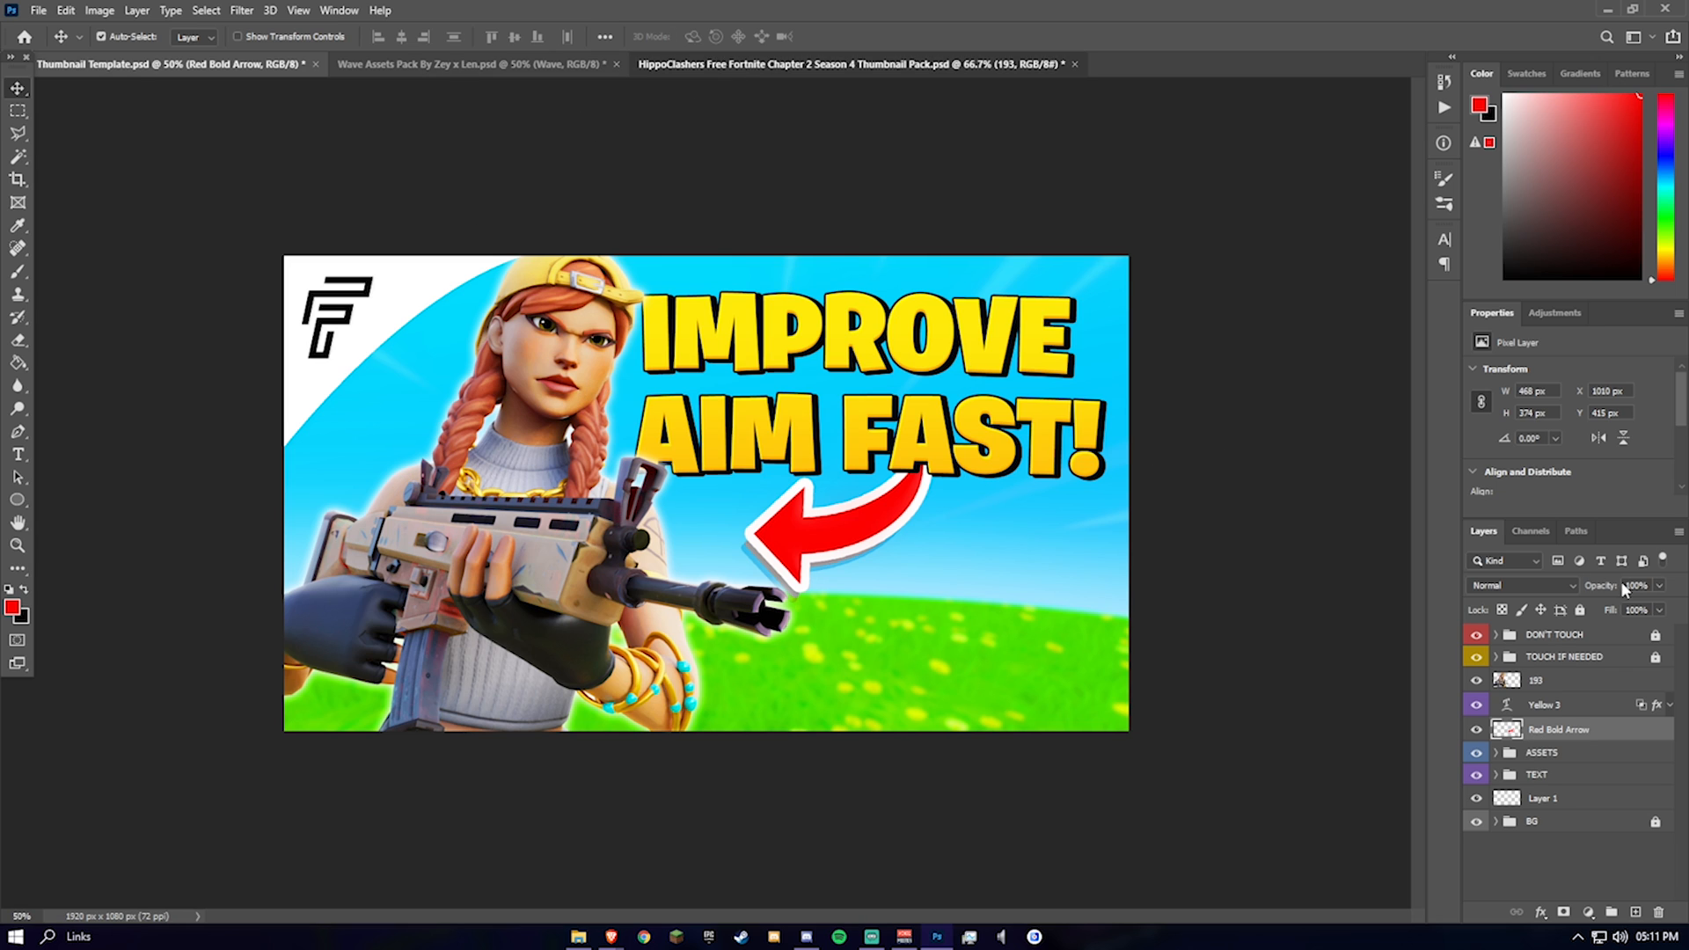
scroll(1566, 786, "up", 10)
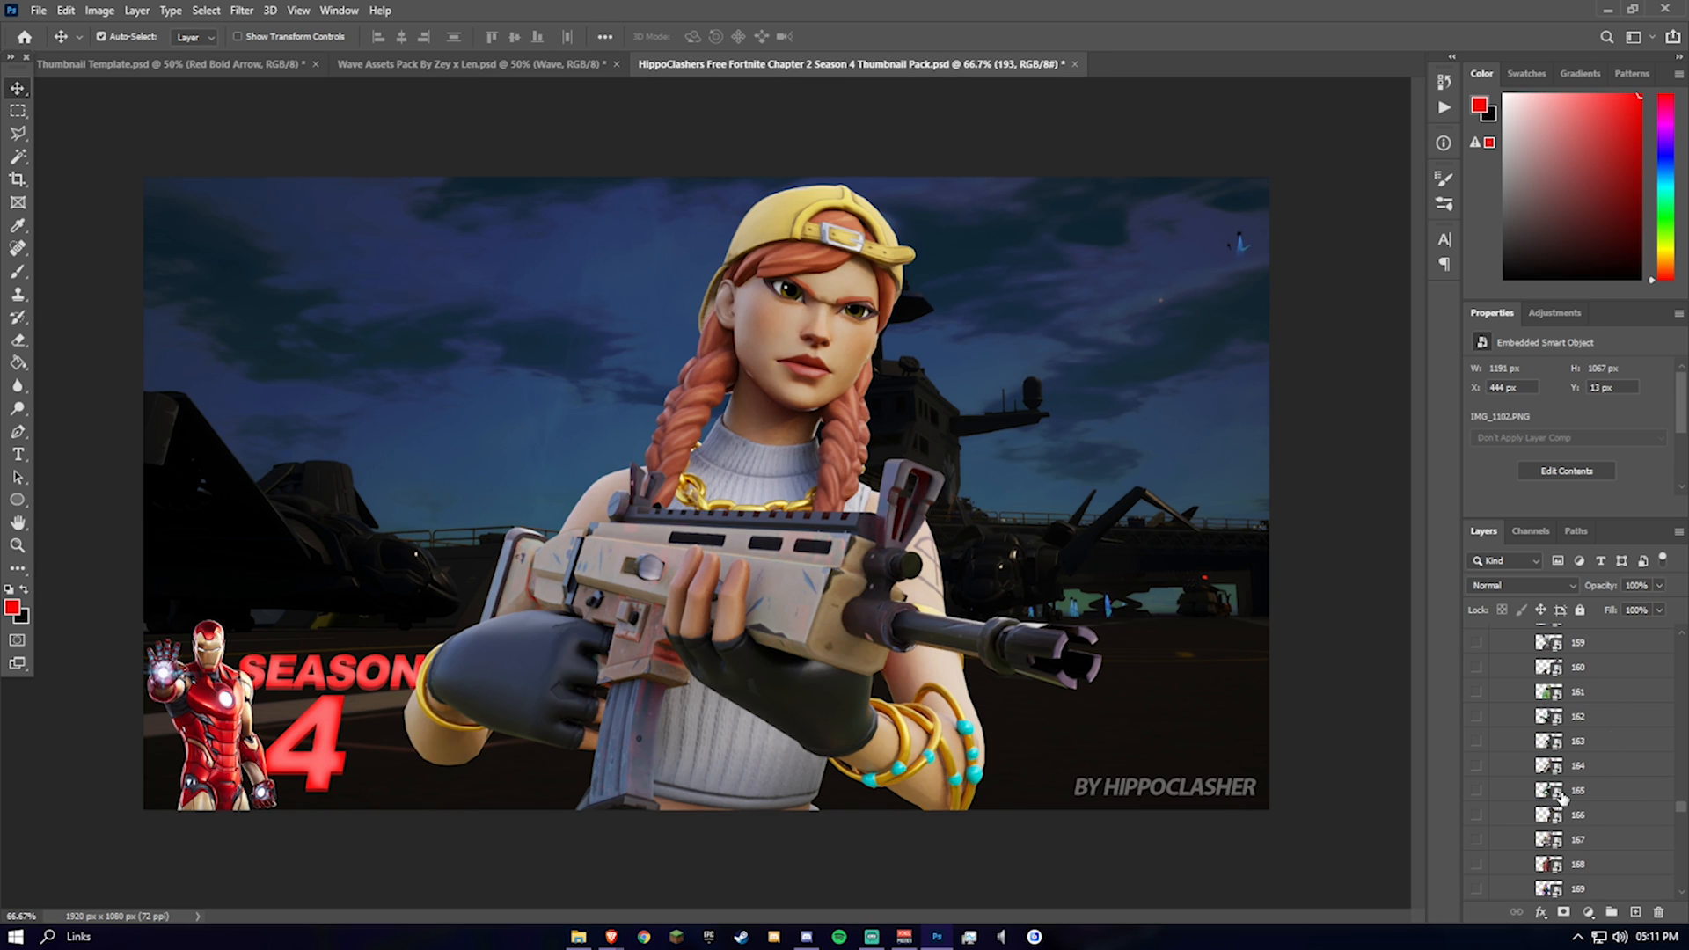
left_click(286, 64)
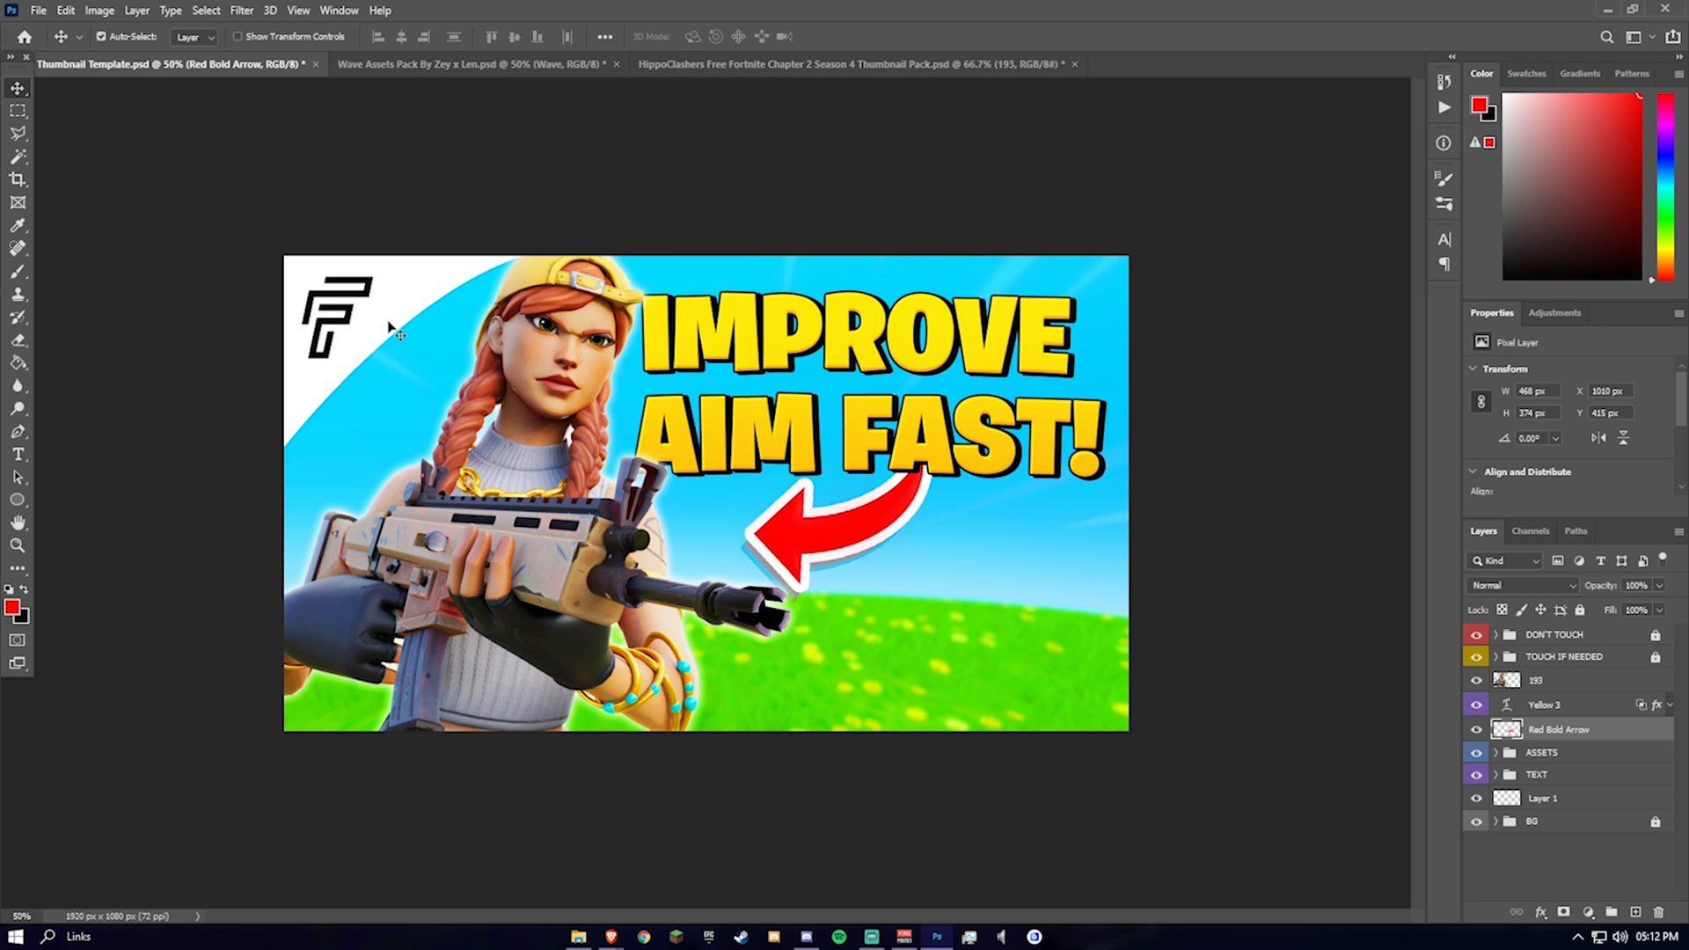
key("ctrl+plus")
key("ctrl+plus")
key("ctrl+minus")
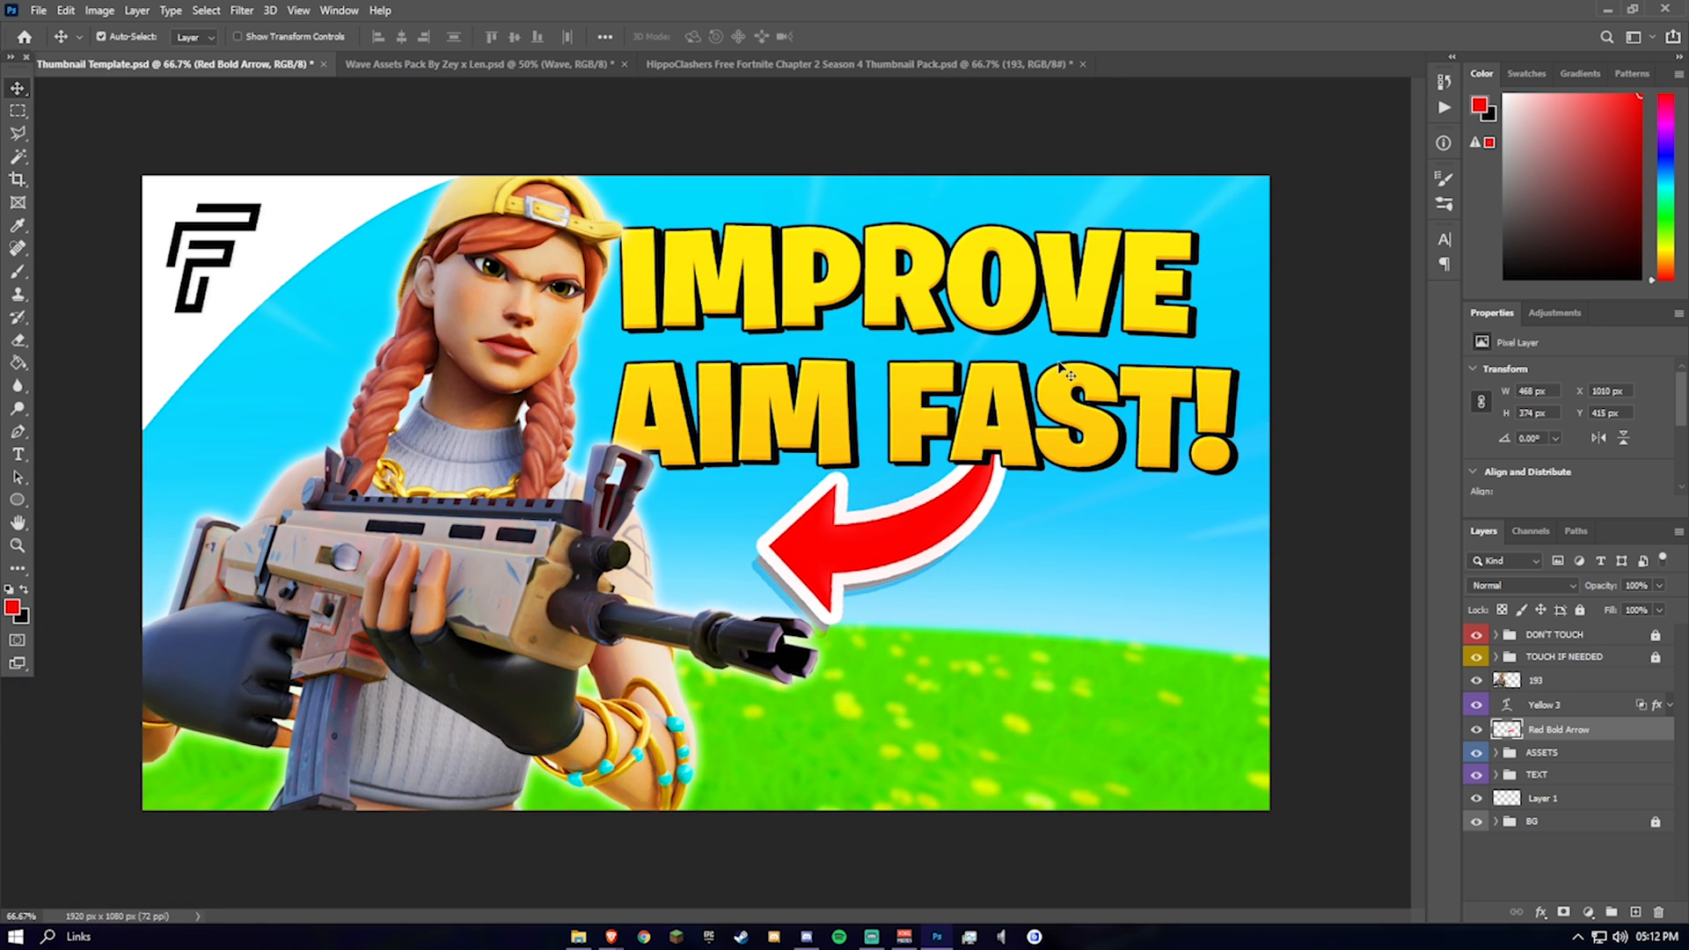
key("Delete")
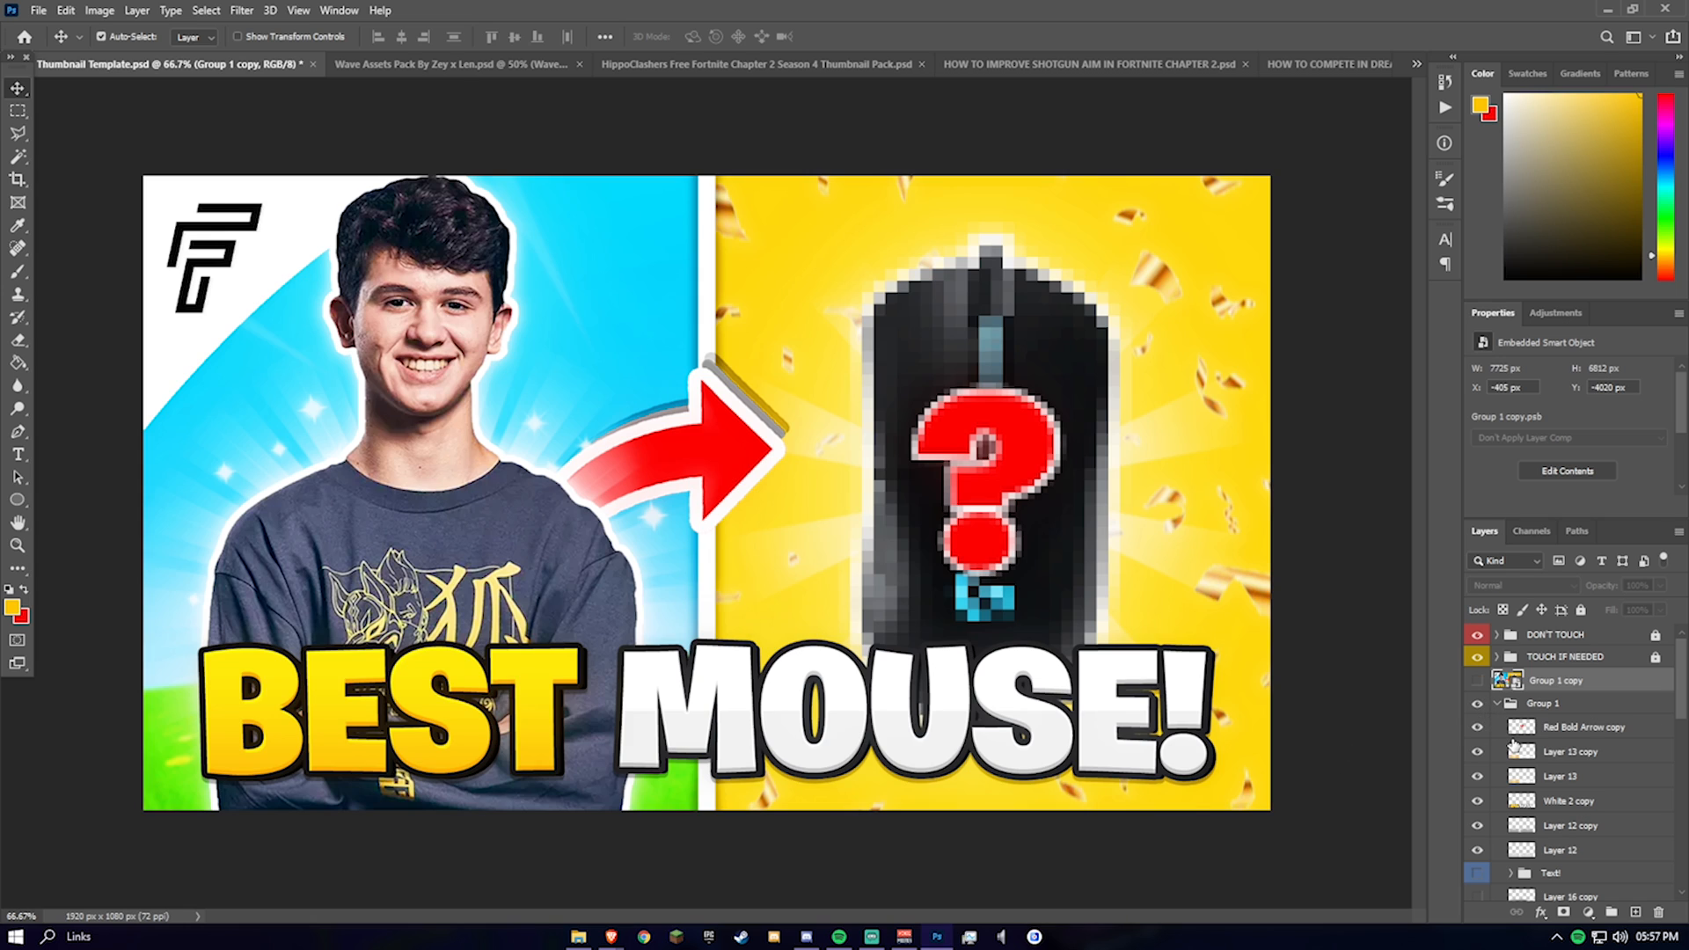
Step: Compare the red banner title with the yellow and white BEST MOUSE! title by toggling their layers in Group 1
scroll(1510, 746, "down", 1)
scroll(1510, 745, "up", 1)
left_click_drag(1496, 803, 1487, 851)
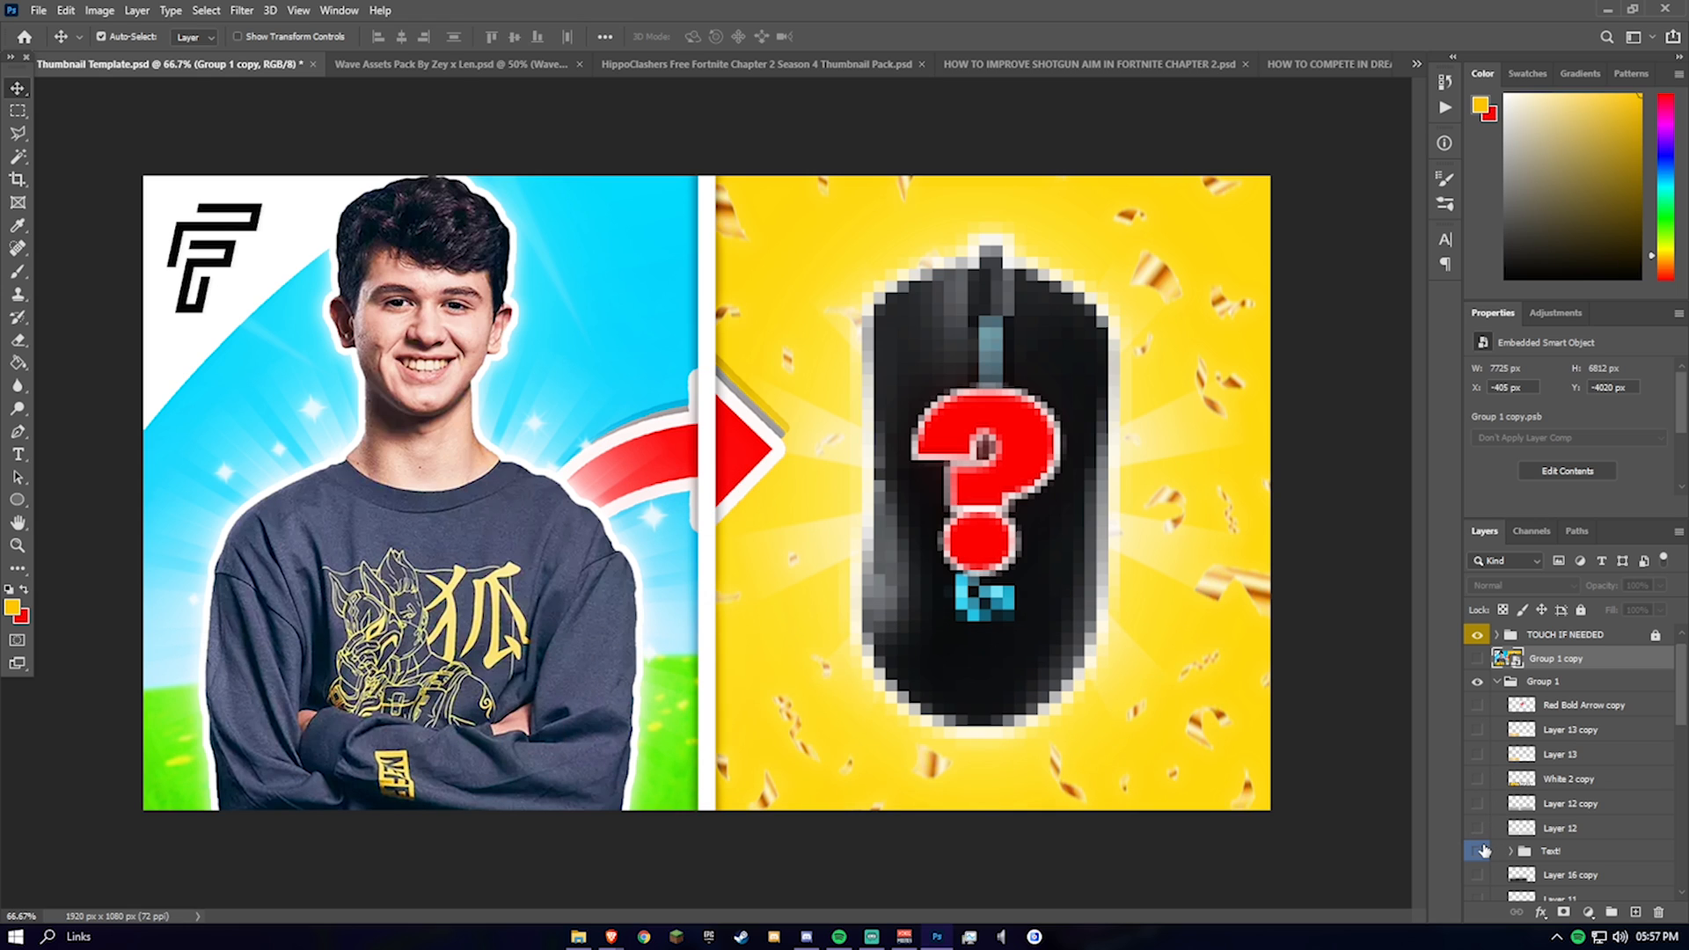
left_click(1485, 851)
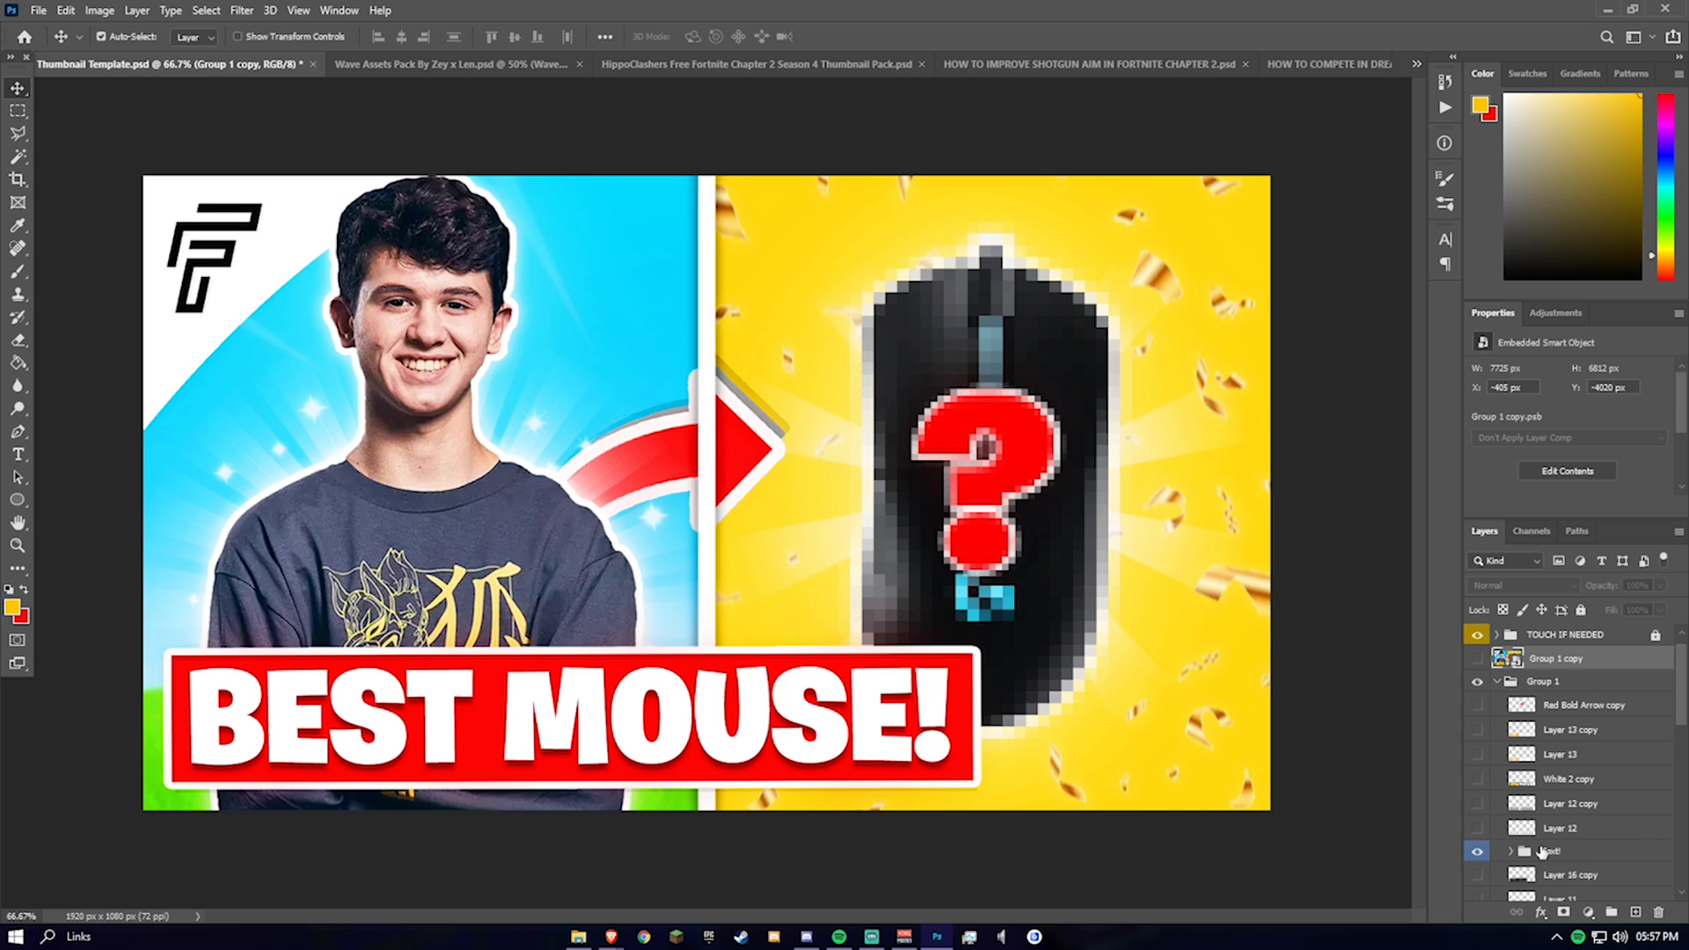
left_click_drag(1476, 838, 1475, 704)
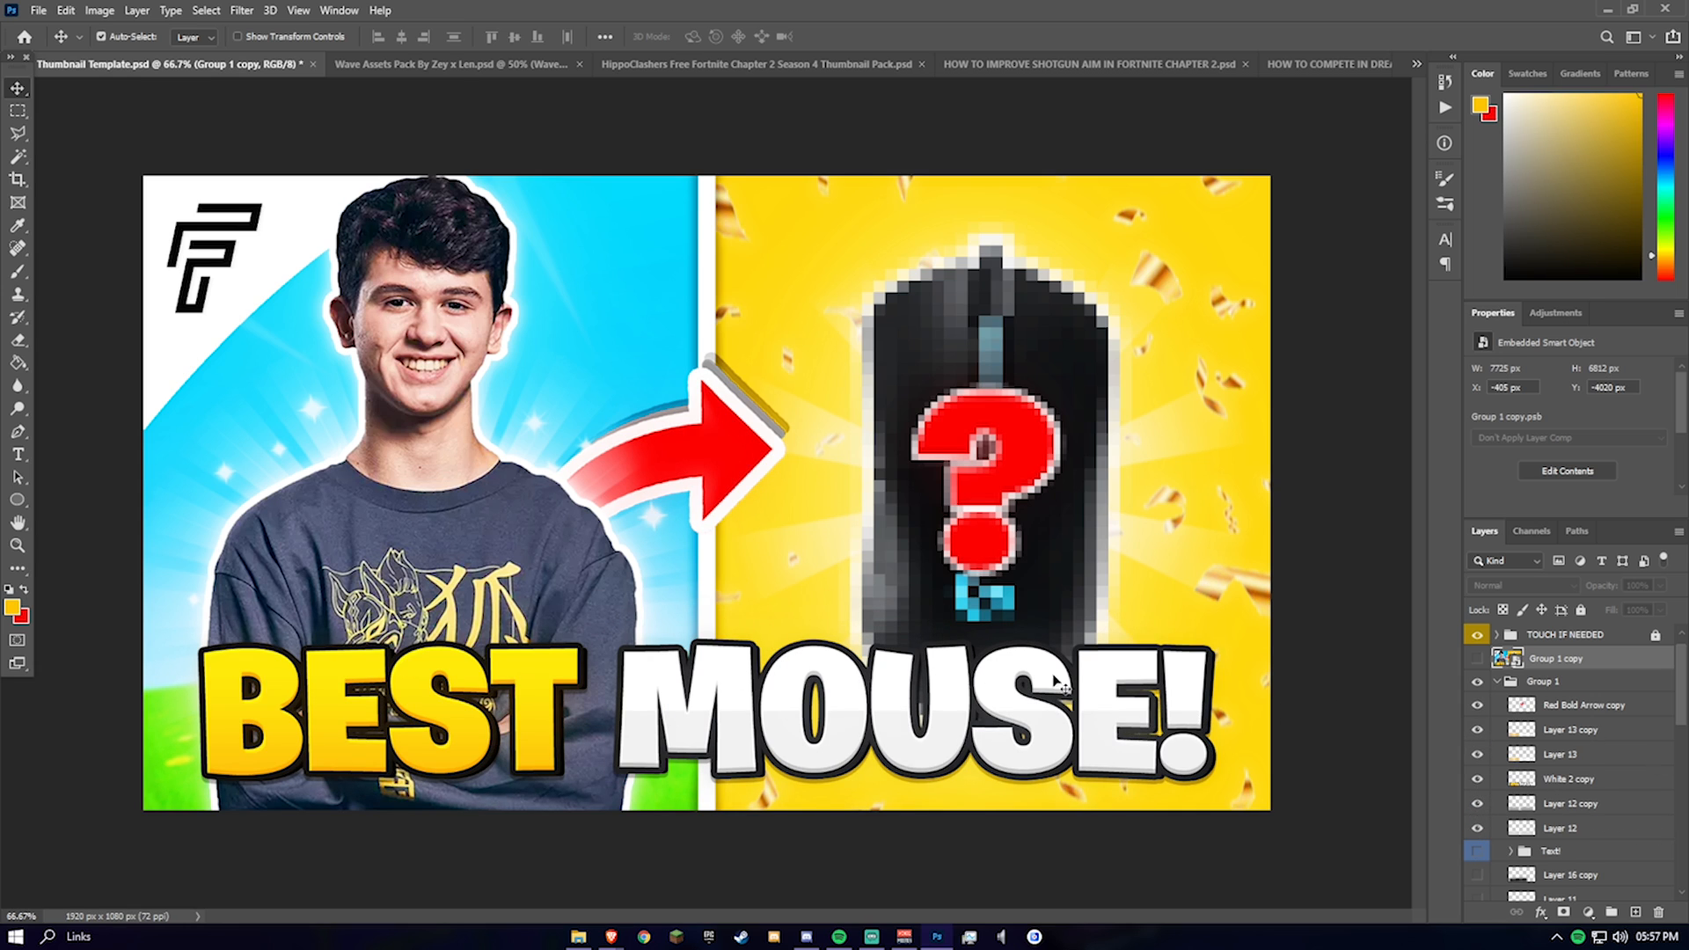
left_click(1477, 706)
Step: Examine the layers that make up Group 1, including the gold confetti, the pixelated mouse and the group's overall visibility
left_click_drag(1679, 706, 1678, 747)
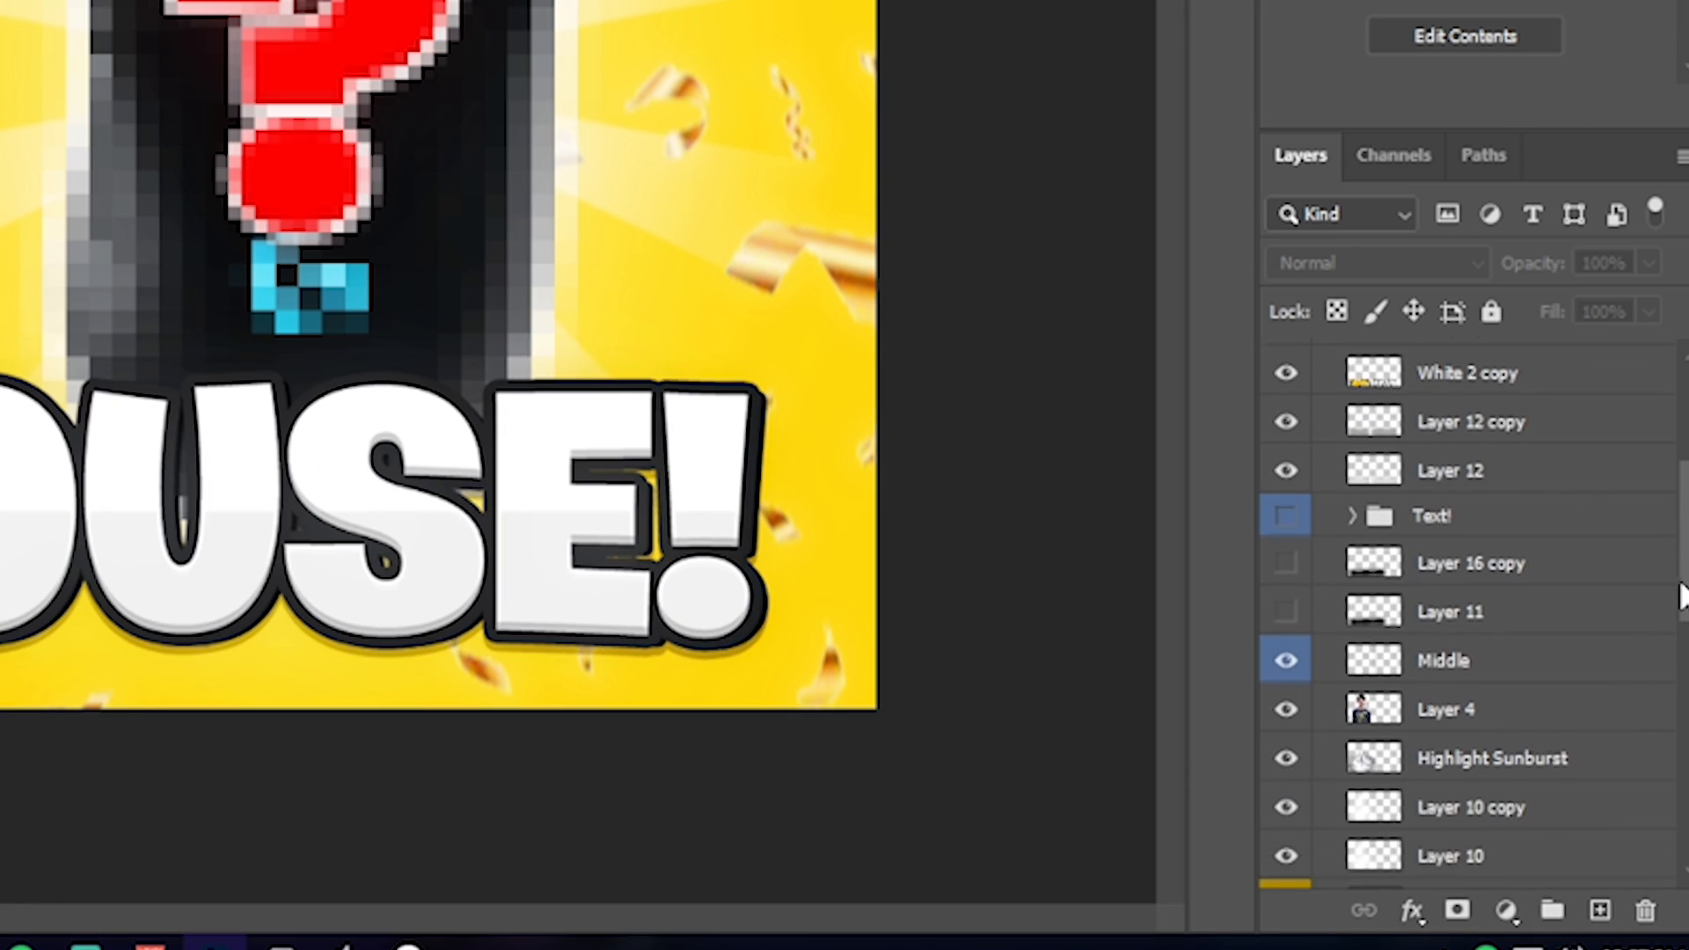
left_click_drag(1681, 598, 1656, 795)
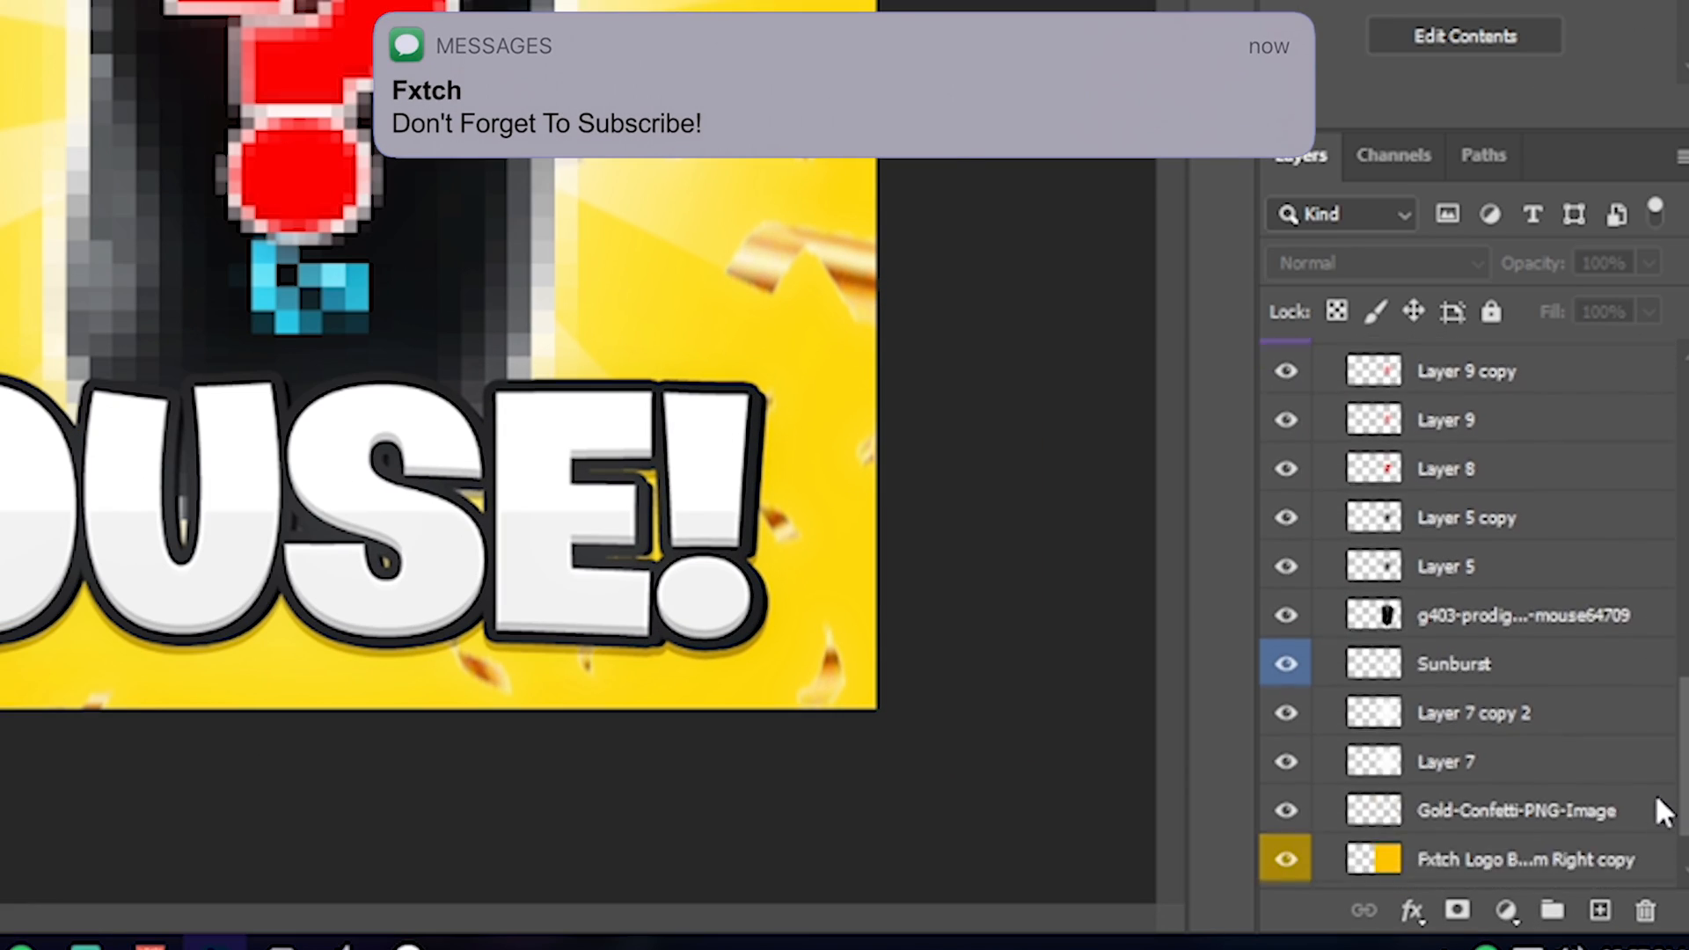
left_click(1286, 823)
left_click(1286, 824)
left_click(1286, 823)
left_click(1286, 824)
key("ctrl+plus")
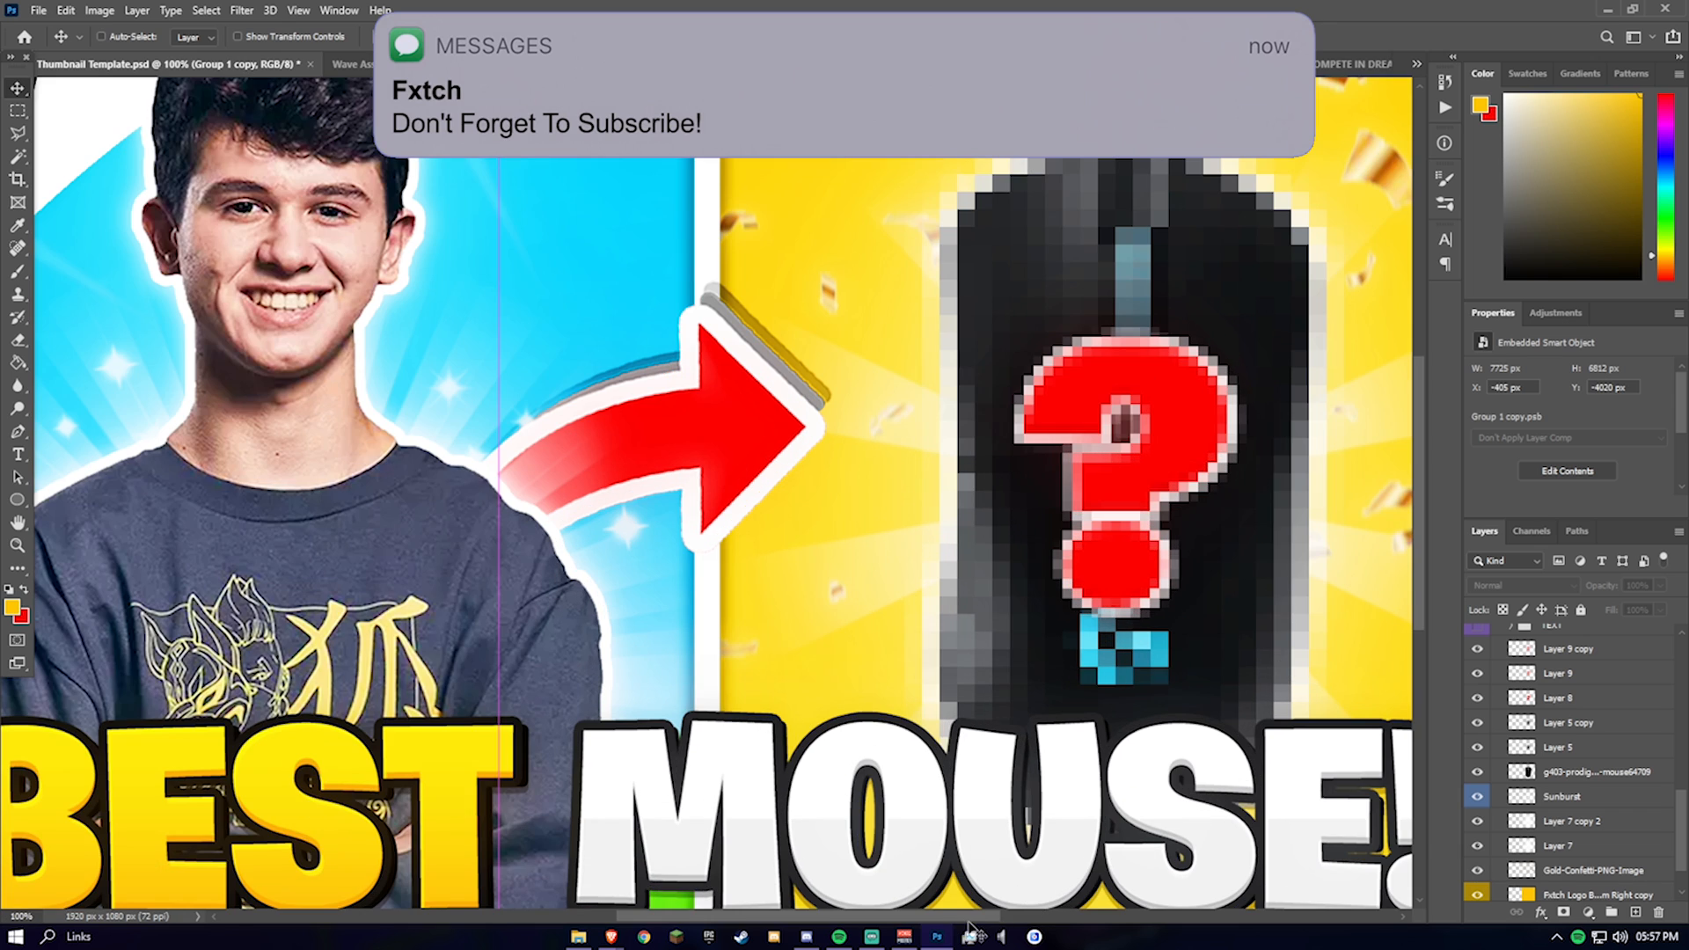
left_click_drag(969, 918, 1134, 915)
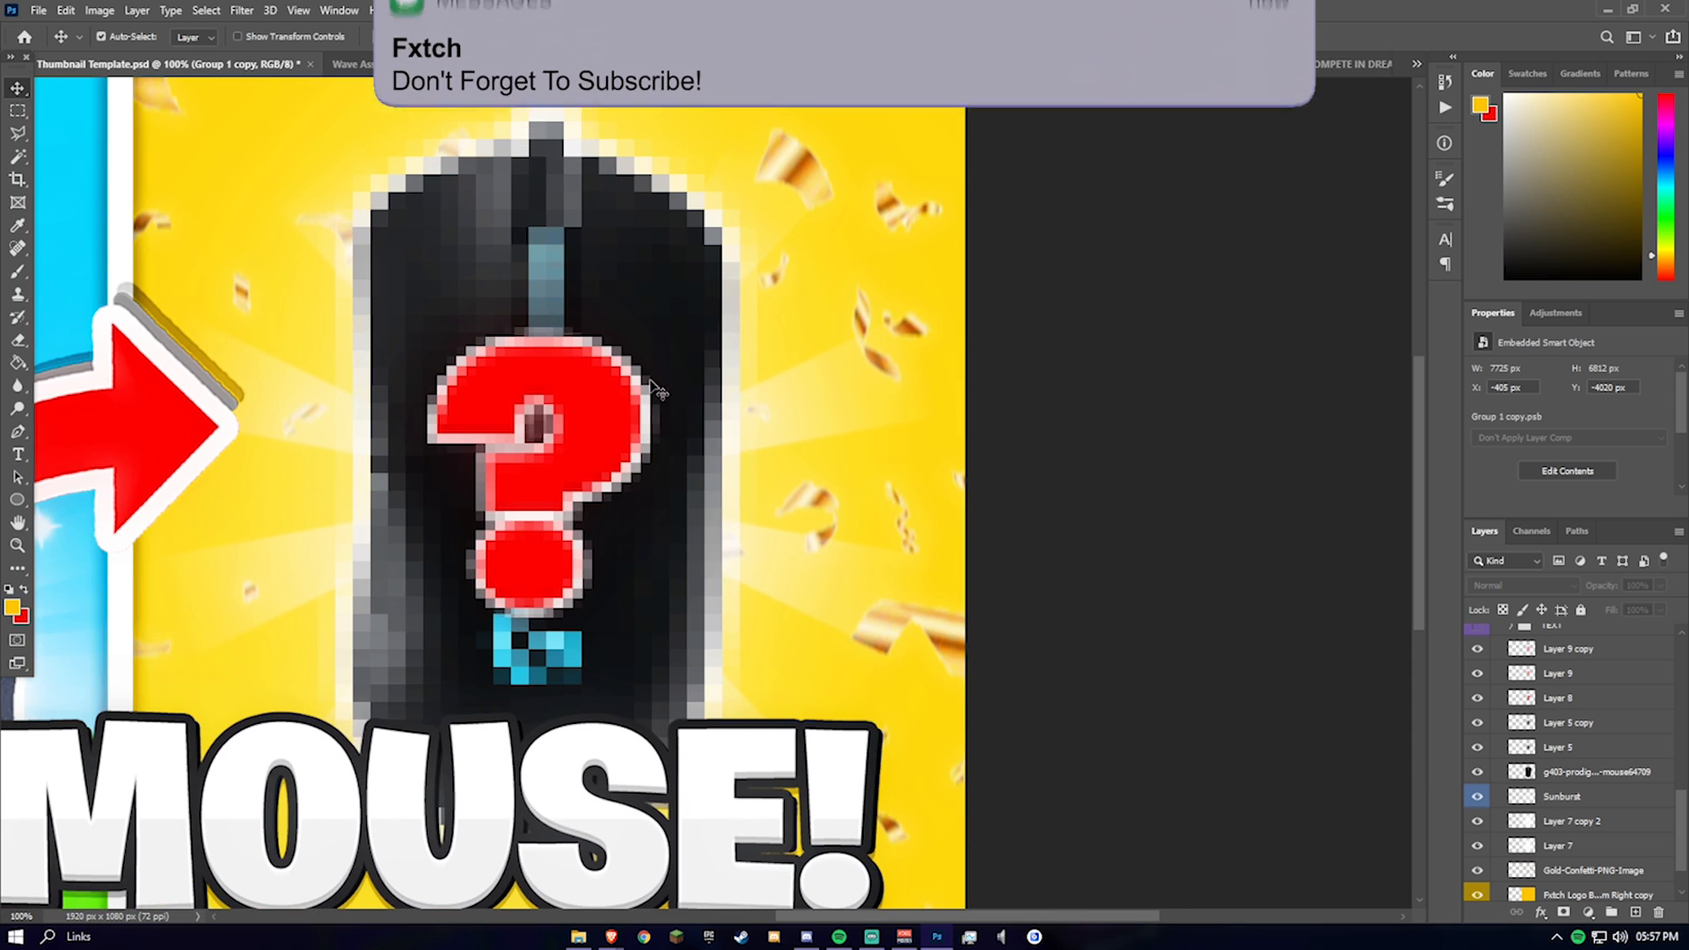
key("ctrl+minus")
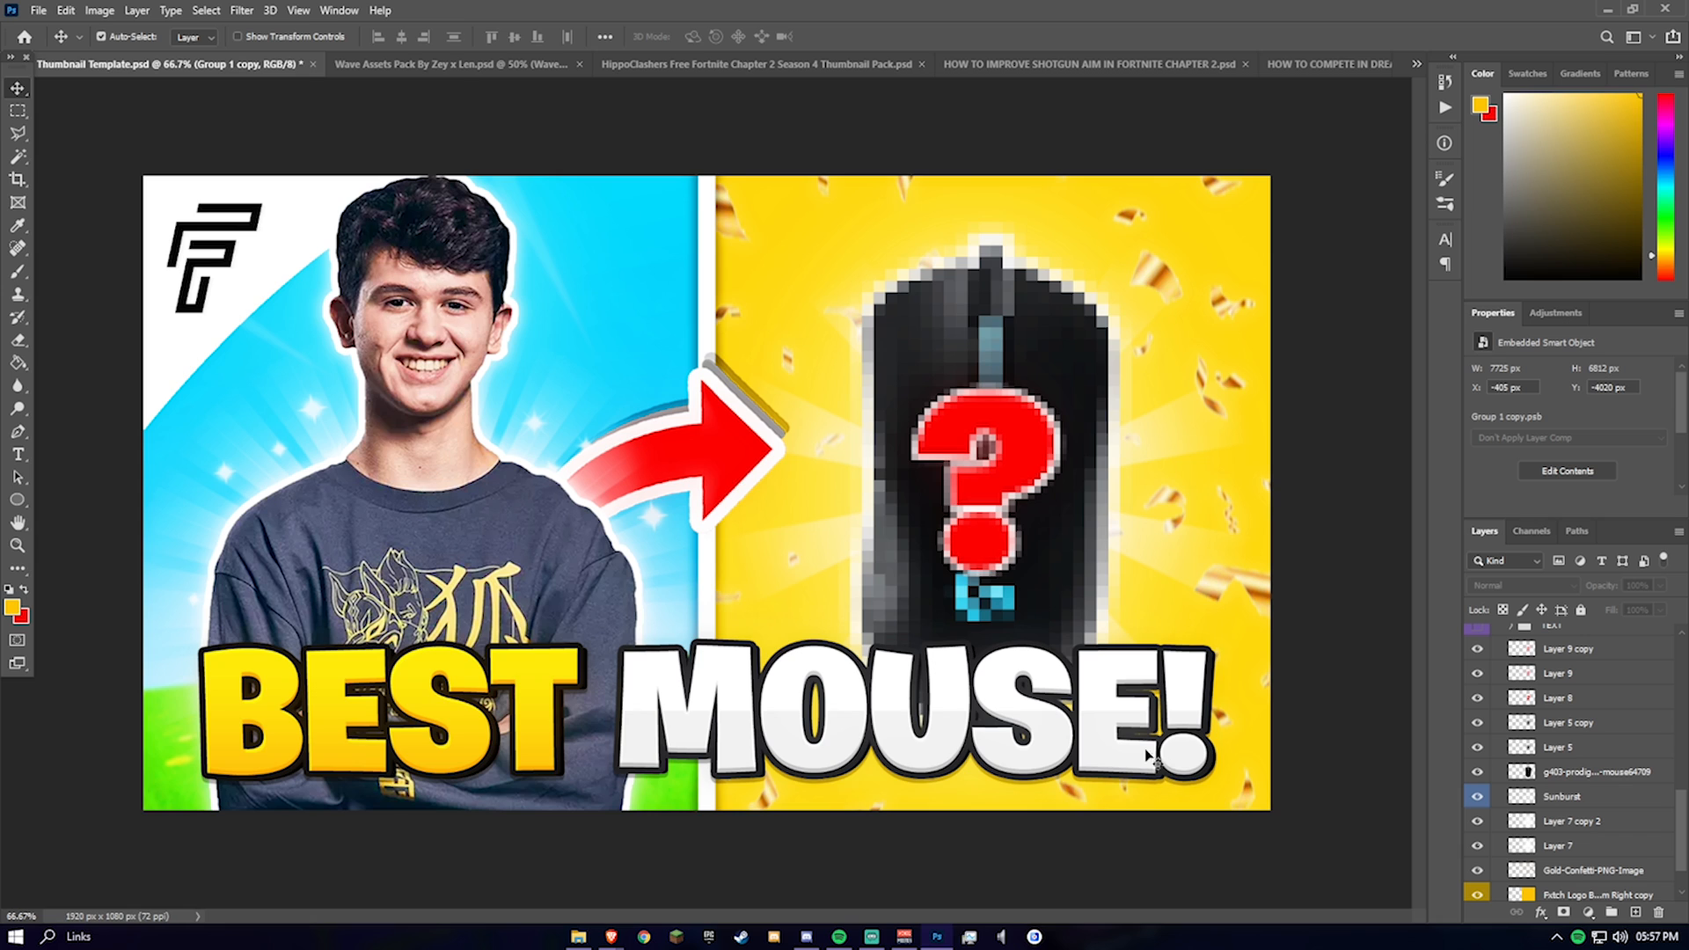
left_click(1478, 705)
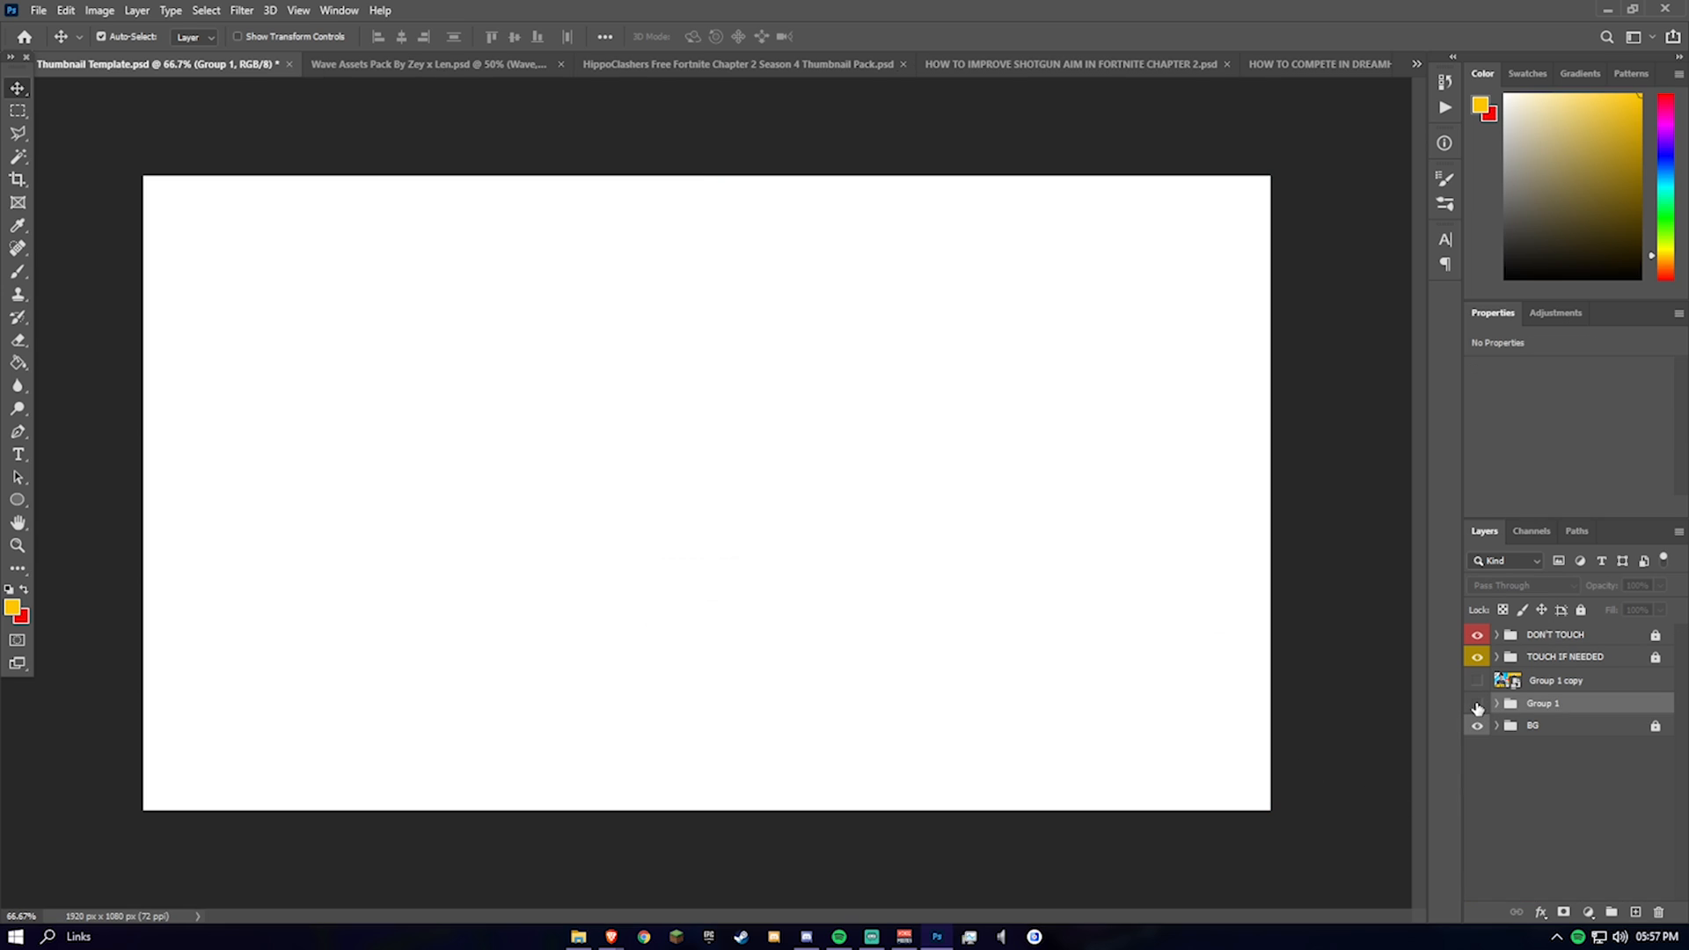
left_click(1478, 704)
left_click(1497, 704)
left_click_drag(1680, 690, 1595, 800)
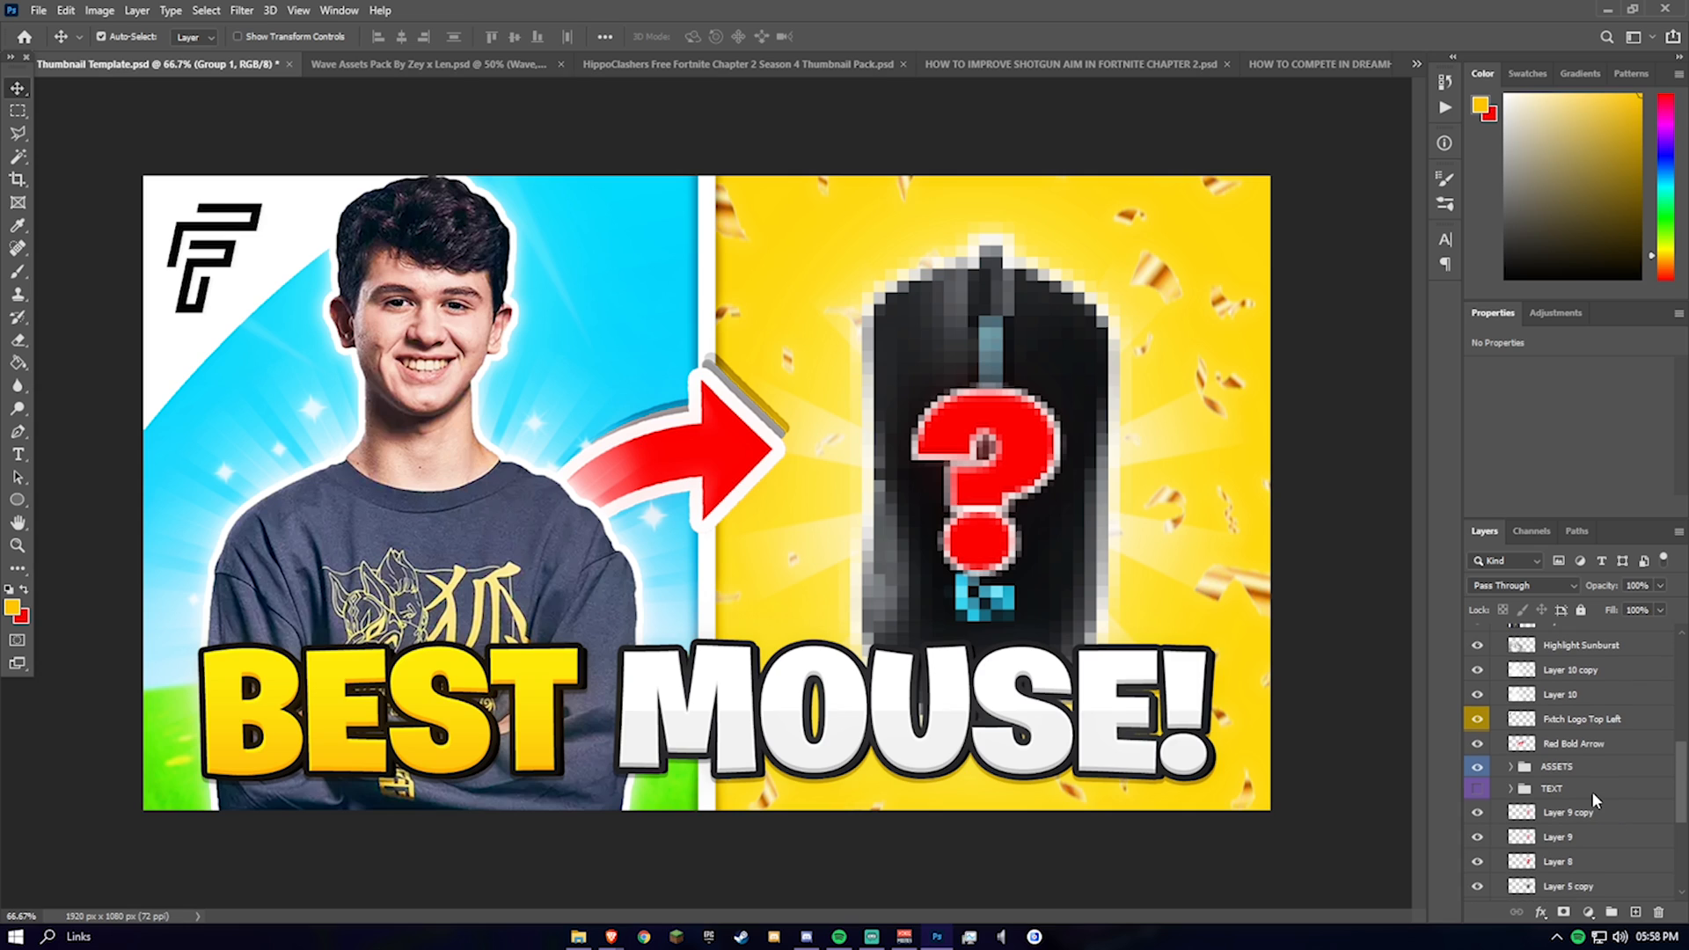
scroll(1595, 800, "up", 5)
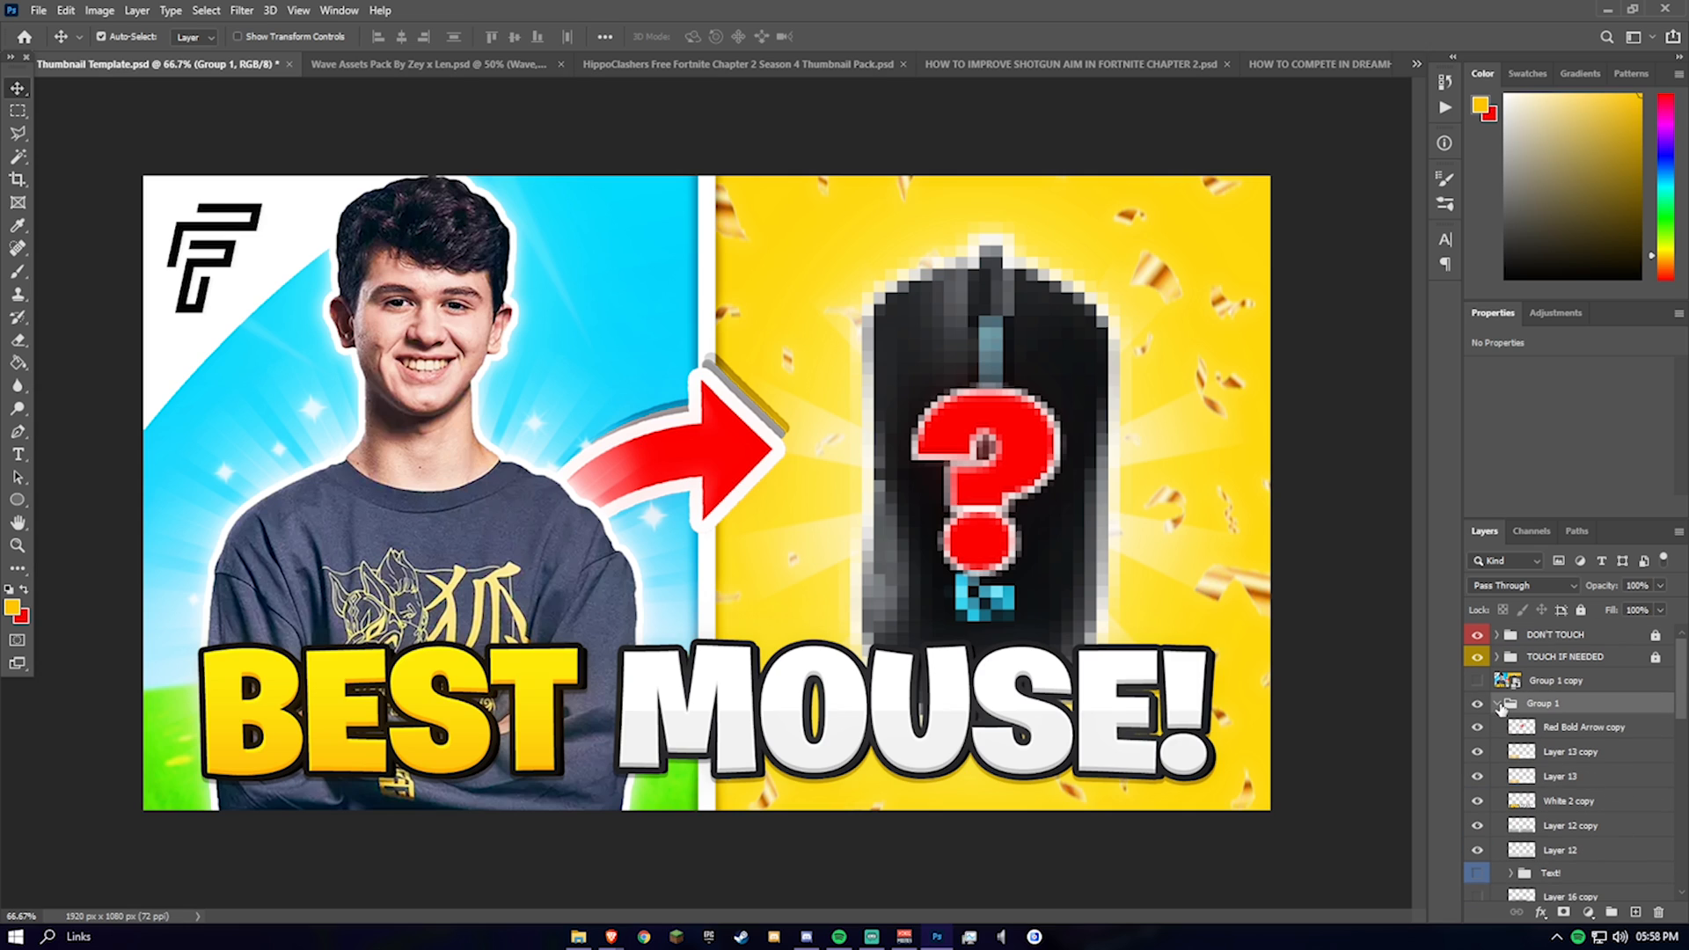
left_click(1499, 704)
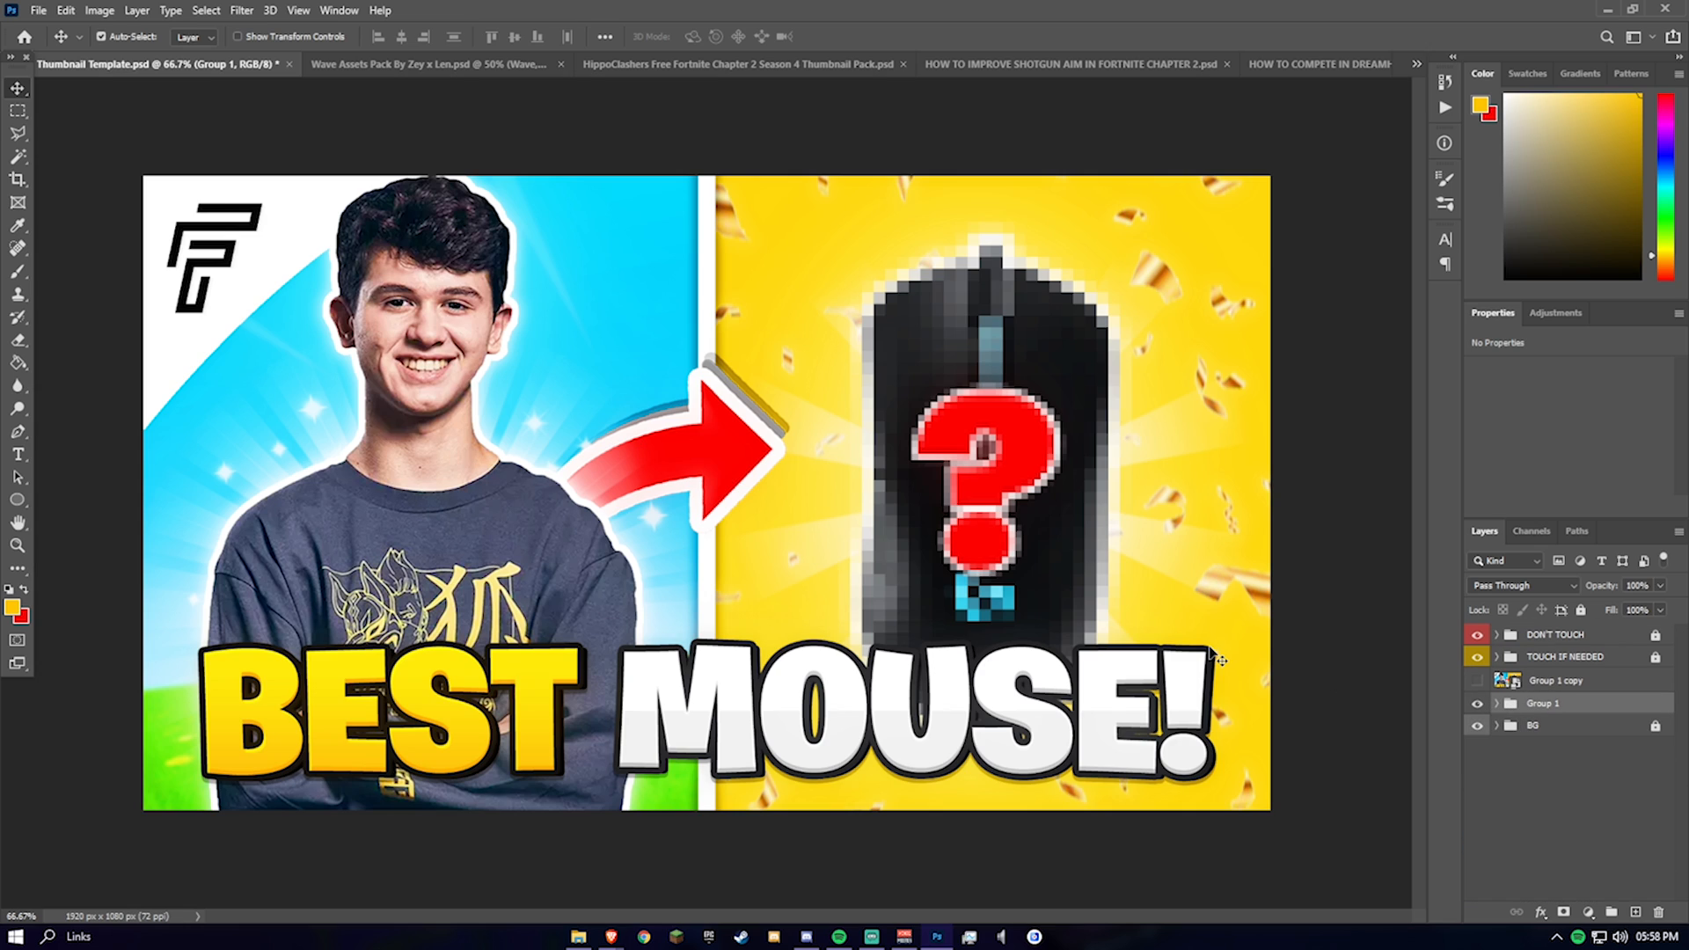
Step: Select every layer in Group 1, from Red Bold Arrow copy to the Clickbait grass background, and try to group them
left_click(1497, 703)
left_click_drag(1682, 695, 1582, 687)
scroll(1506, 678, "up", 1)
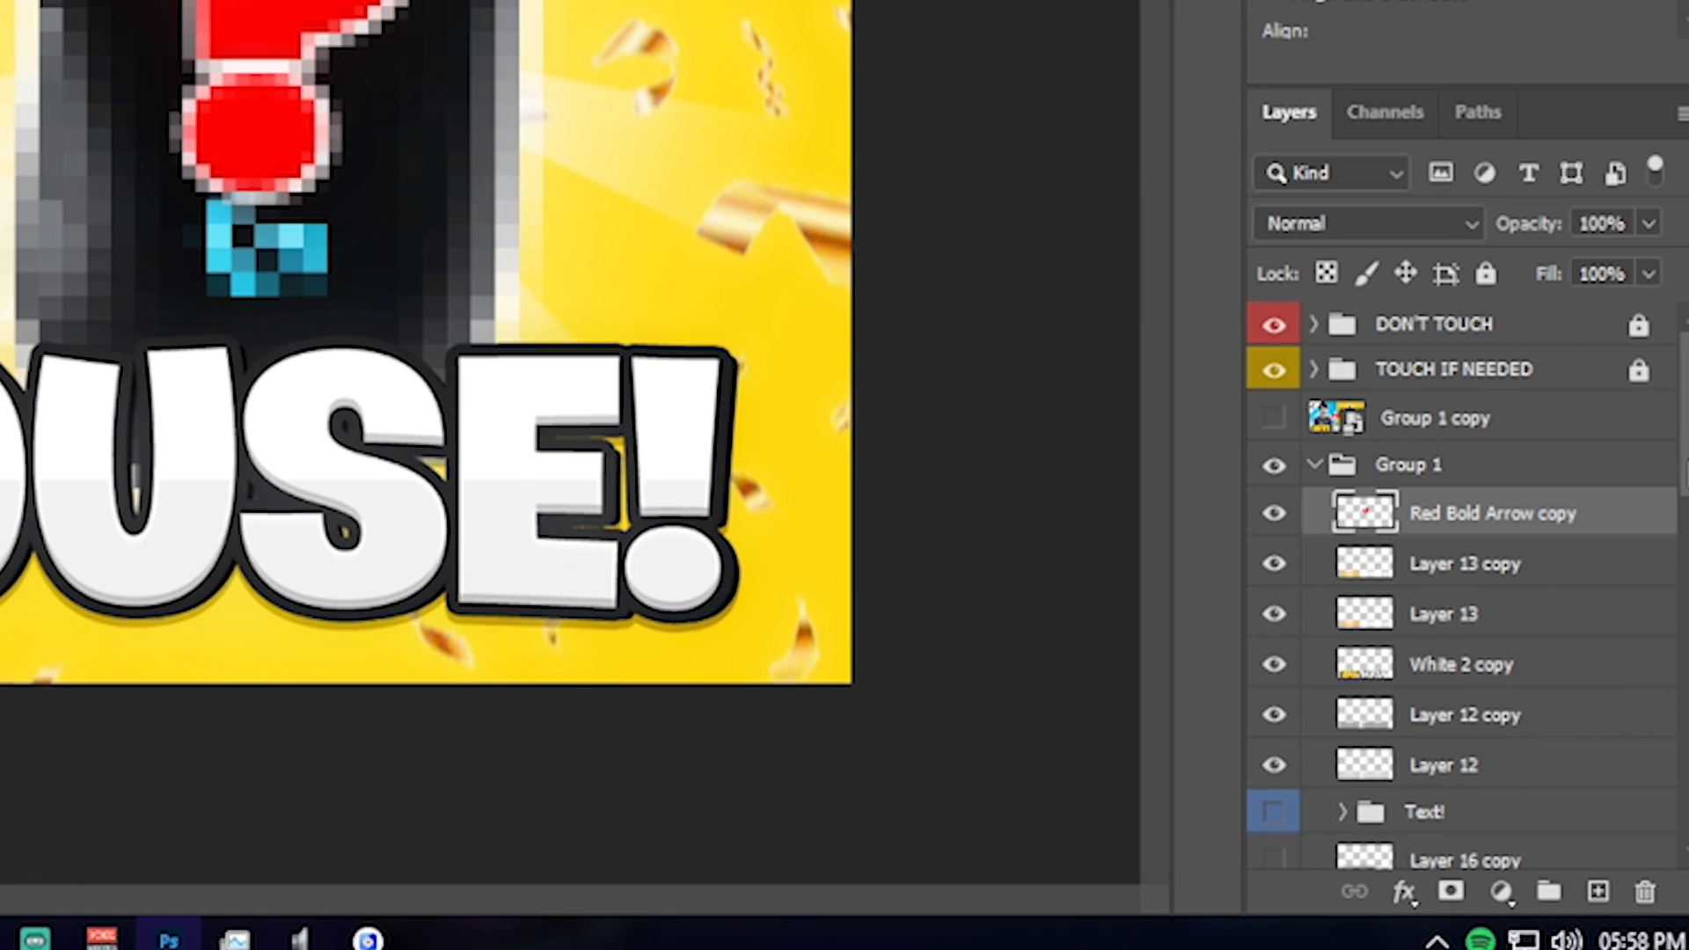
left_click_drag(1685, 461, 1656, 809)
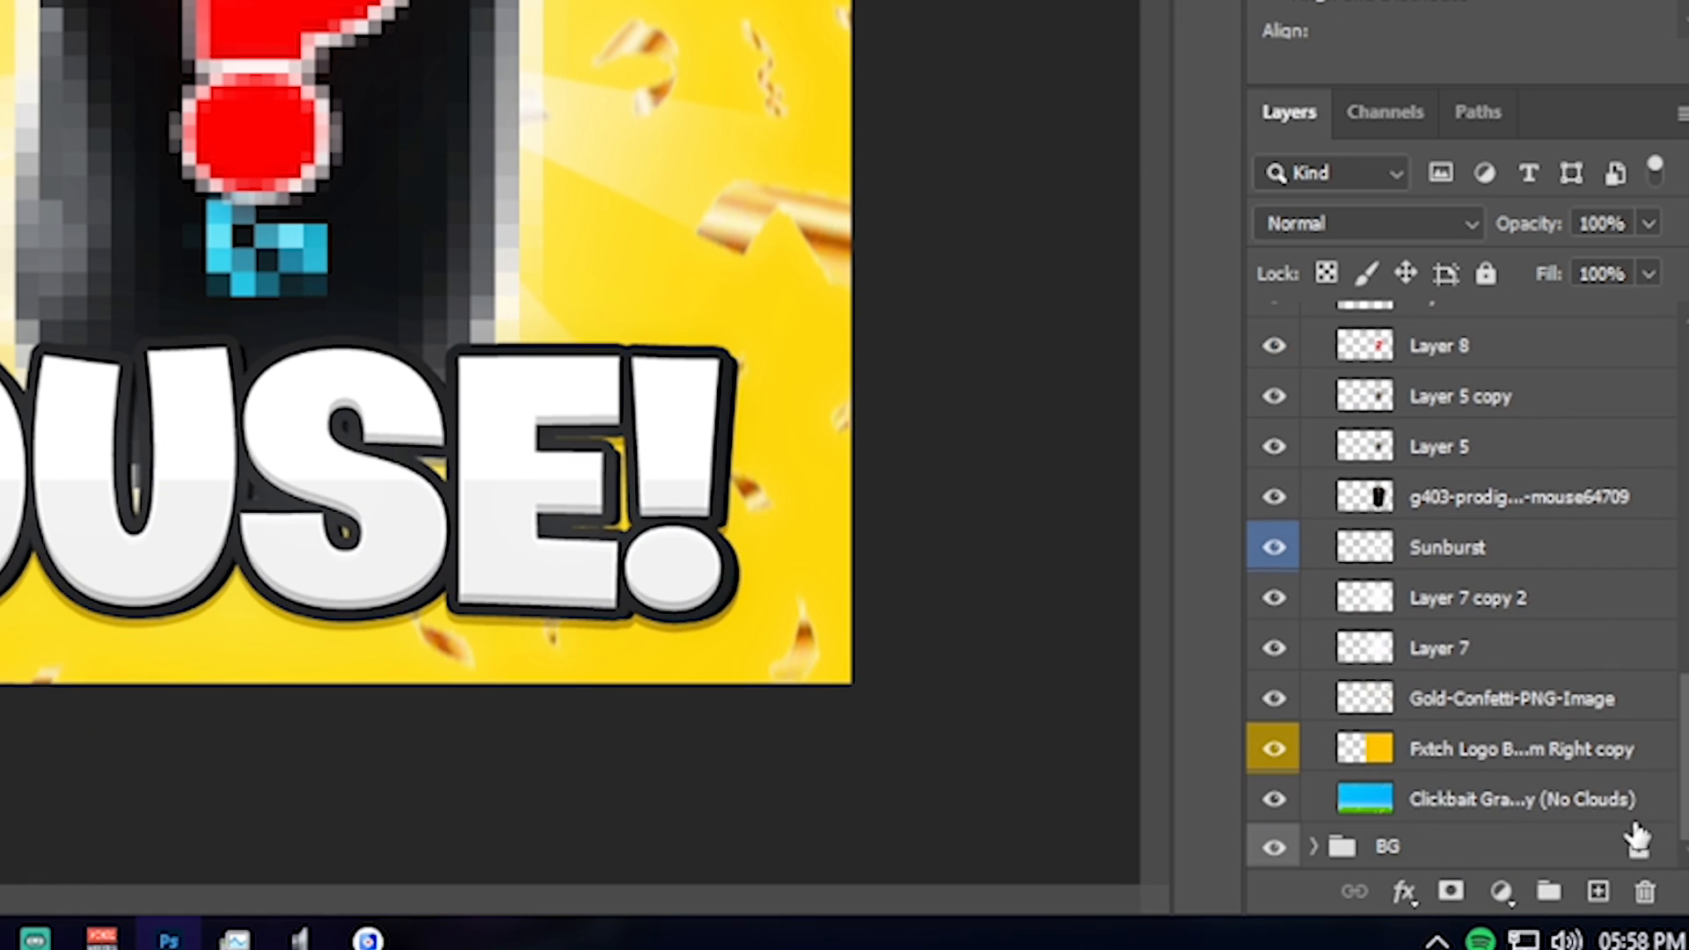
left_click(1443, 801, "shift")
left_click_drag(1684, 792, 1594, 796)
scroll(1580, 431, "up", 2)
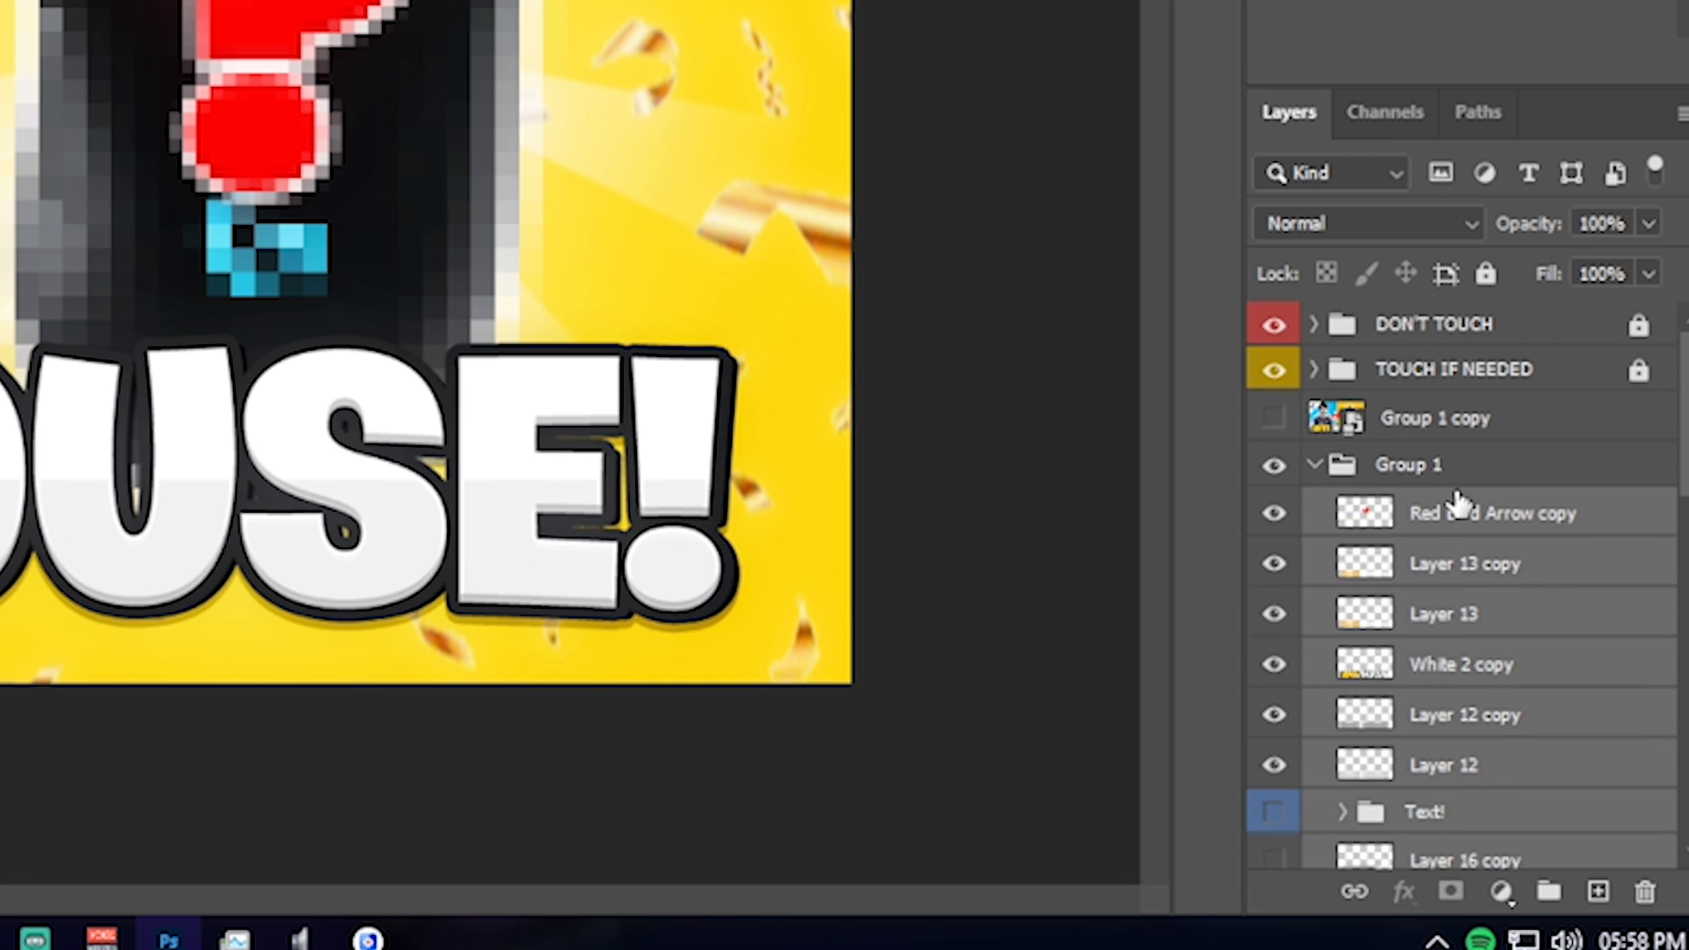
right_click(1450, 497)
left_click(1098, 231)
left_click_drag(686, 175, 372, 242)
left_click(747, 288)
left_click(1638, 889)
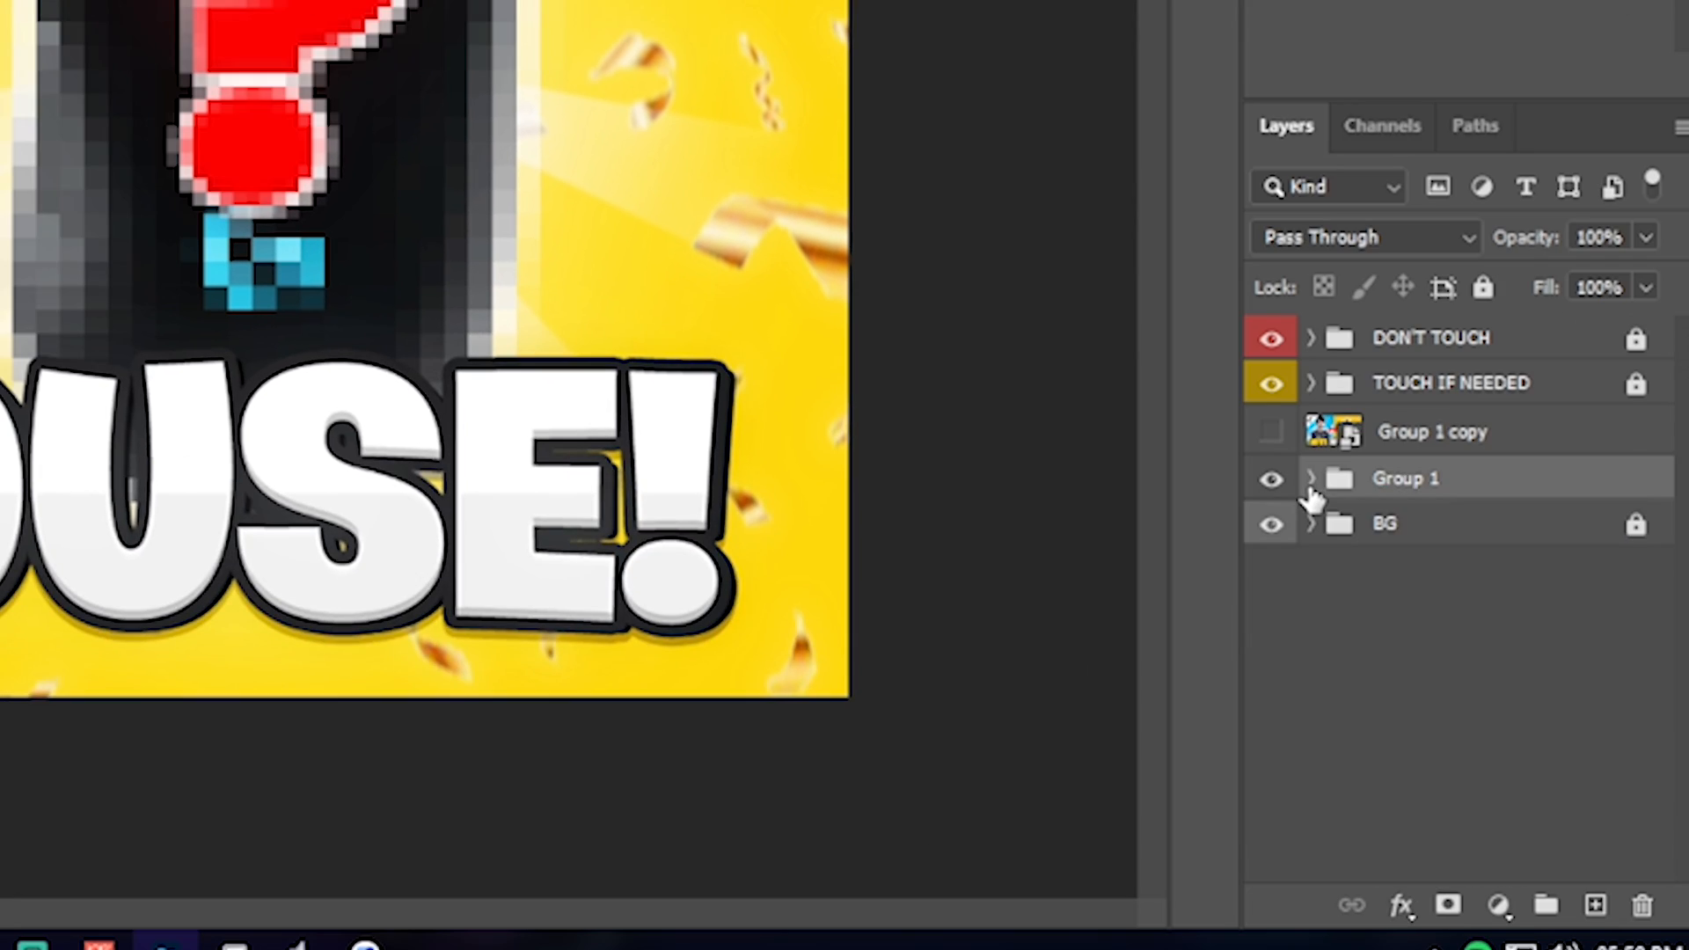
left_click(1599, 890)
left_click(1599, 891)
Step: Remove the existing Group 1 copy layer and duplicate Group 1
left_click(1271, 483)
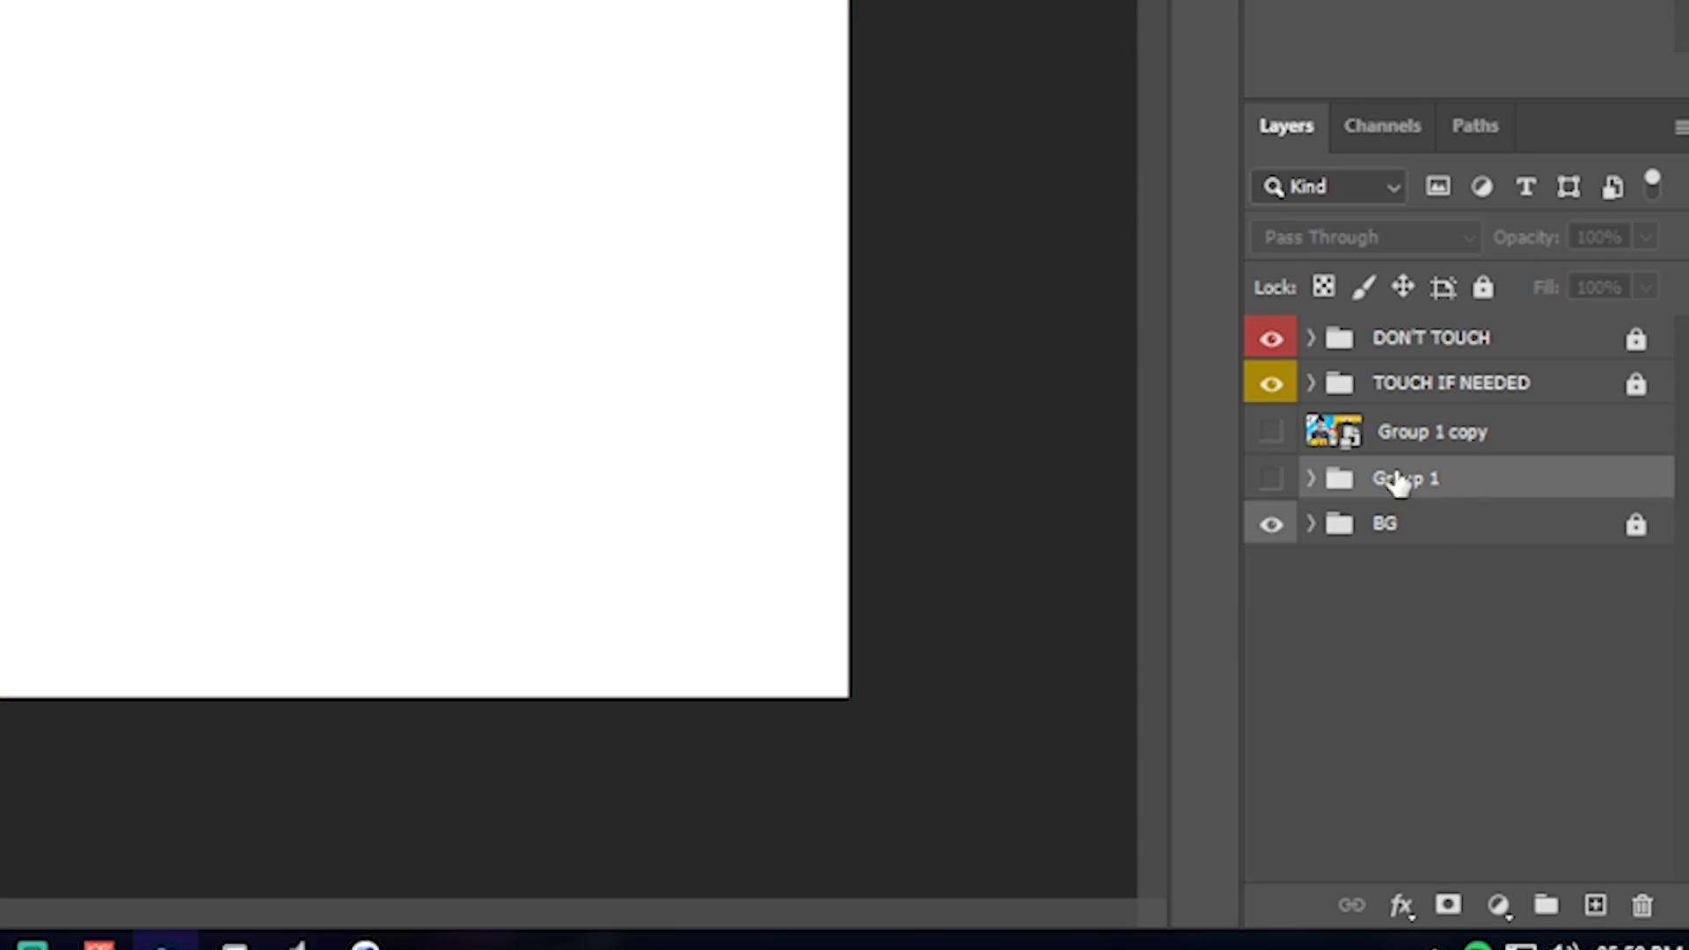
left_click(1267, 481)
right_click(1320, 480)
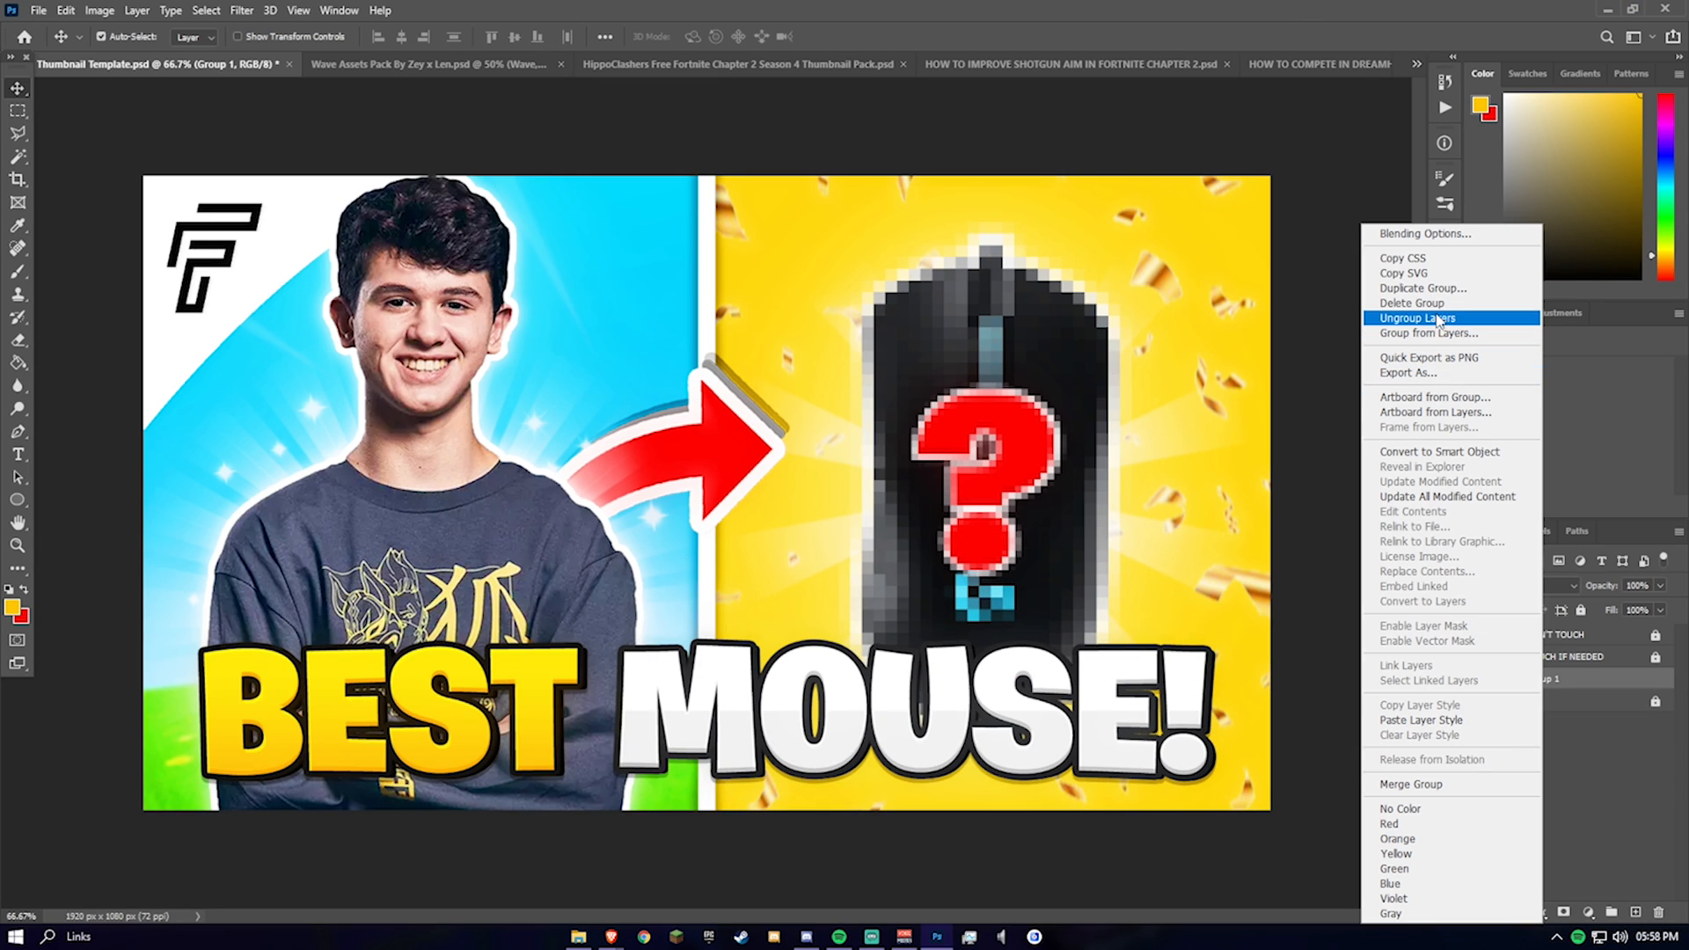
left_click(1423, 288)
left_click(985, 262)
Step: Merge the duplicated group into a single layer and convert it to a smart object
right_click(1579, 678)
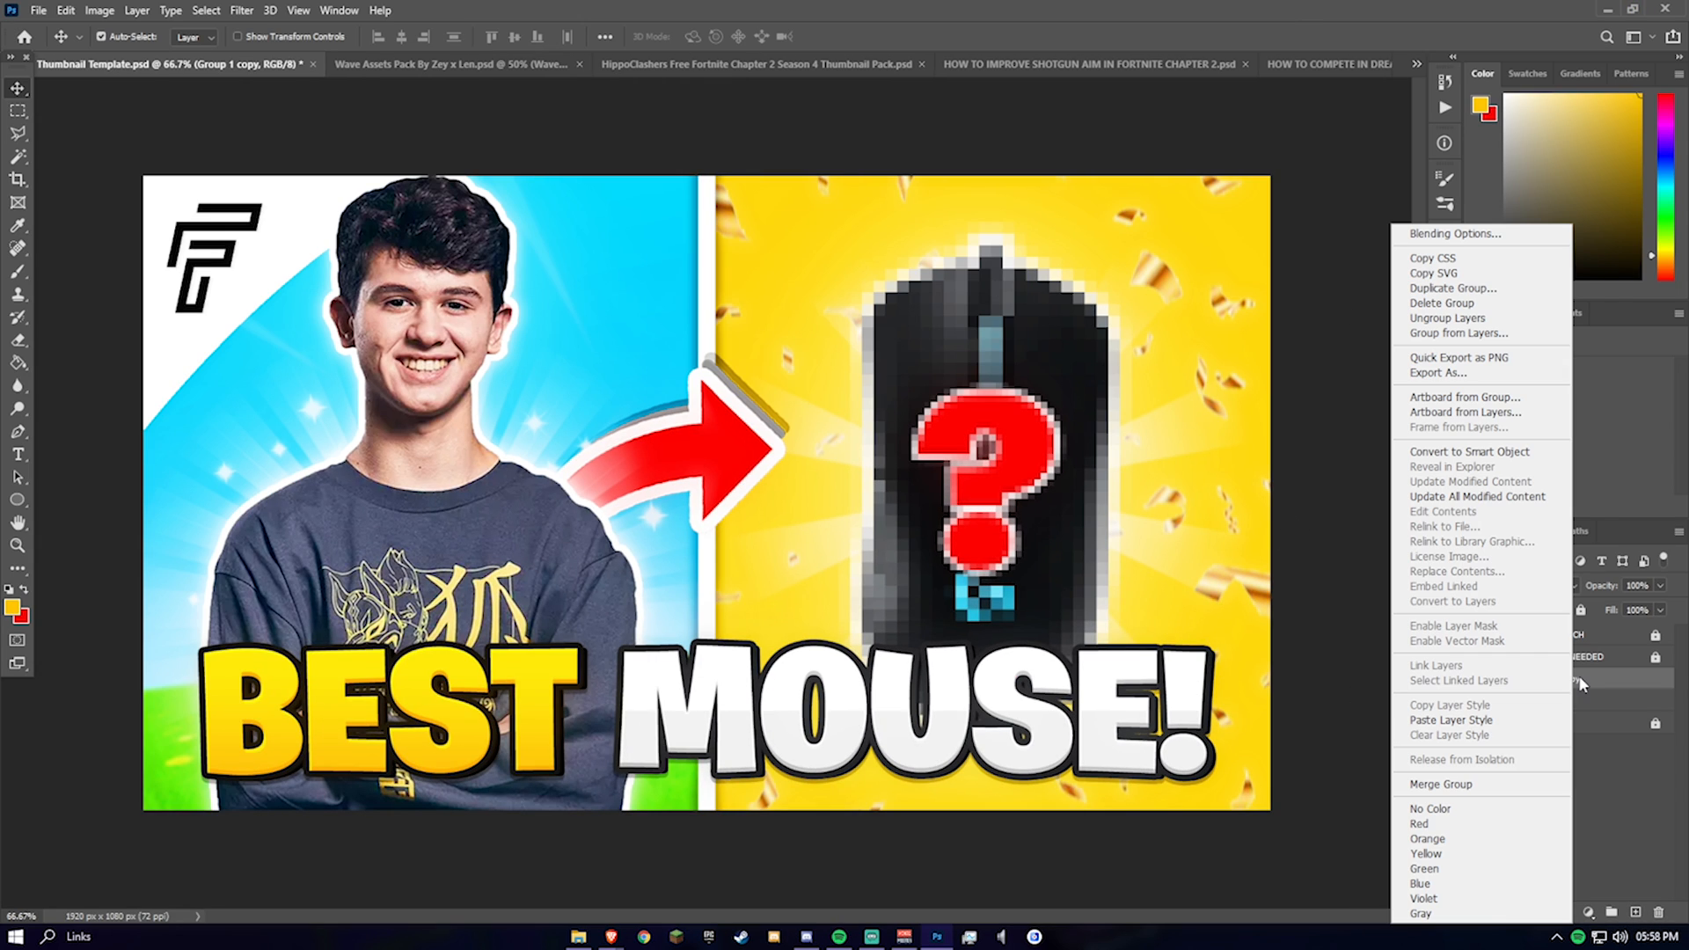
left_click(1458, 784)
right_click(1562, 680)
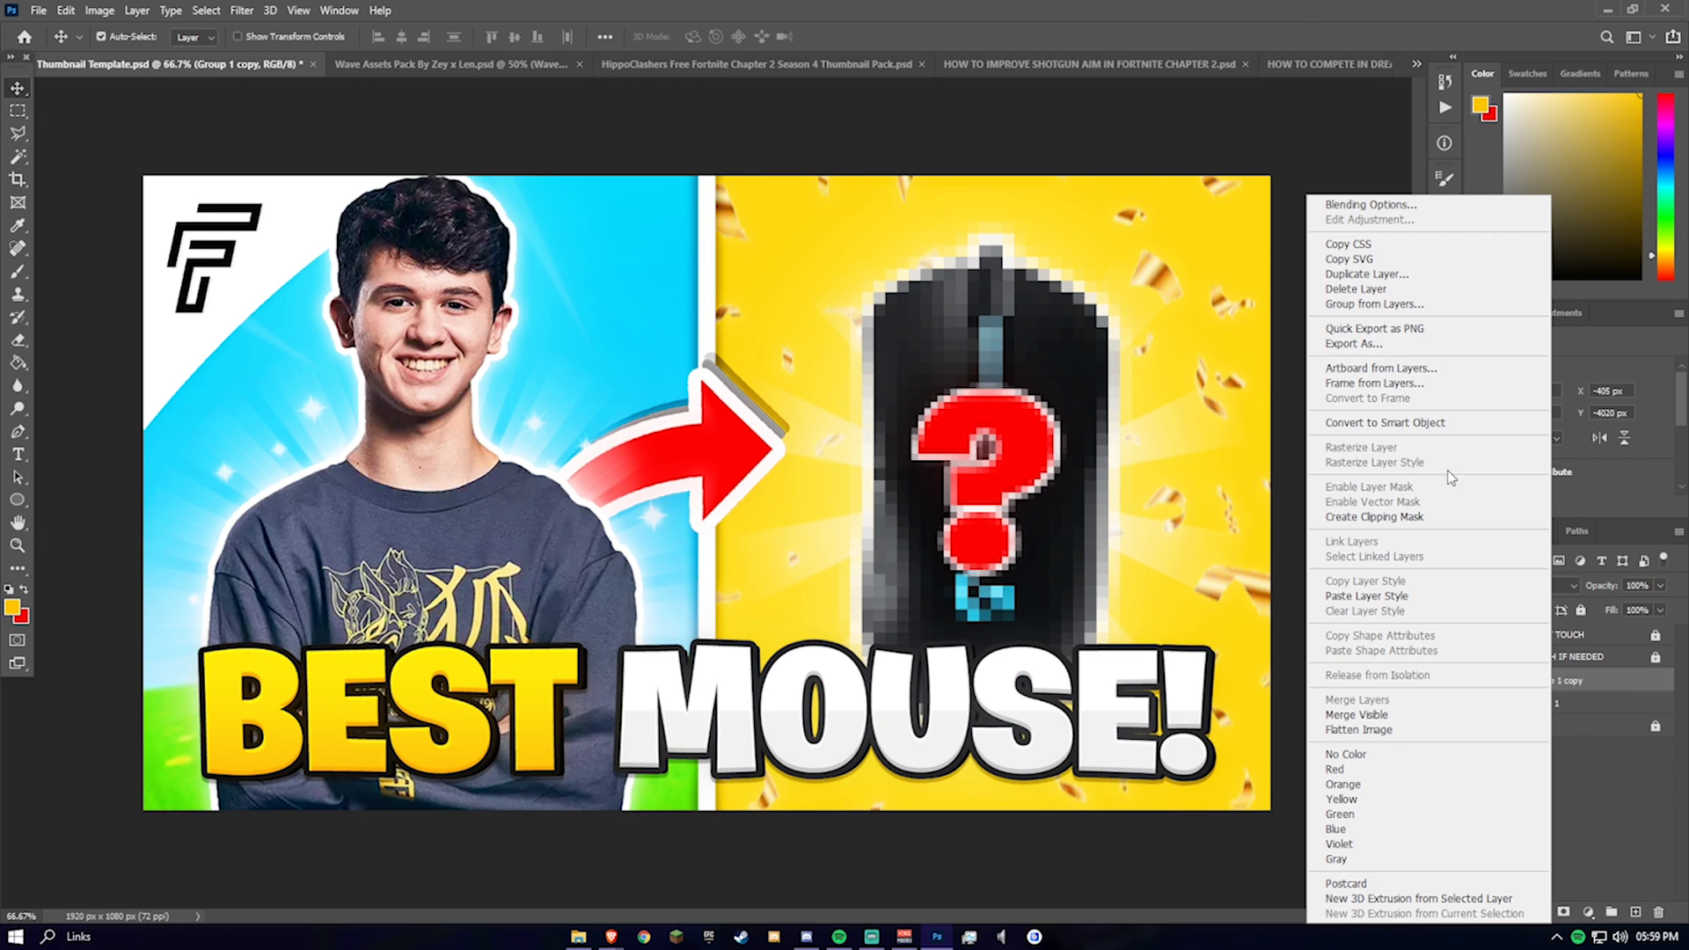
left_click(1360, 429)
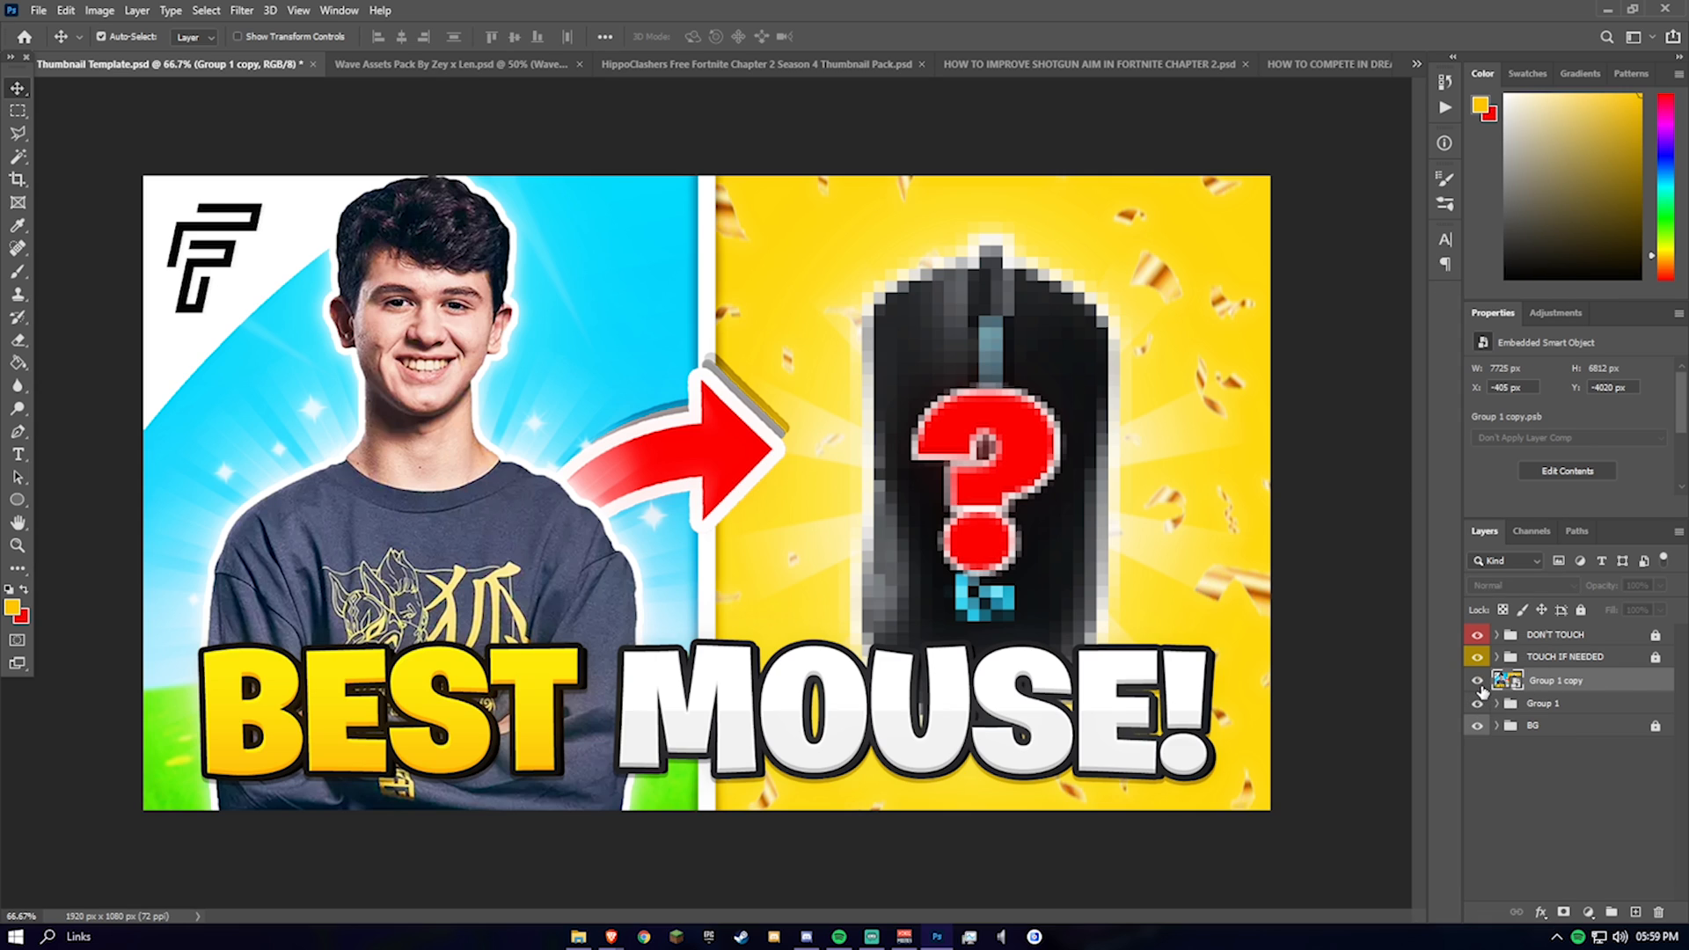
left_click(1496, 703)
scroll(1547, 759, "down", 2)
scroll(1584, 731, "up", 2)
mouse_move(1680, 689)
left_mouse_down()
mouse_move(1680, 805)
mouse_move(1679, 686)
left_mouse_up()
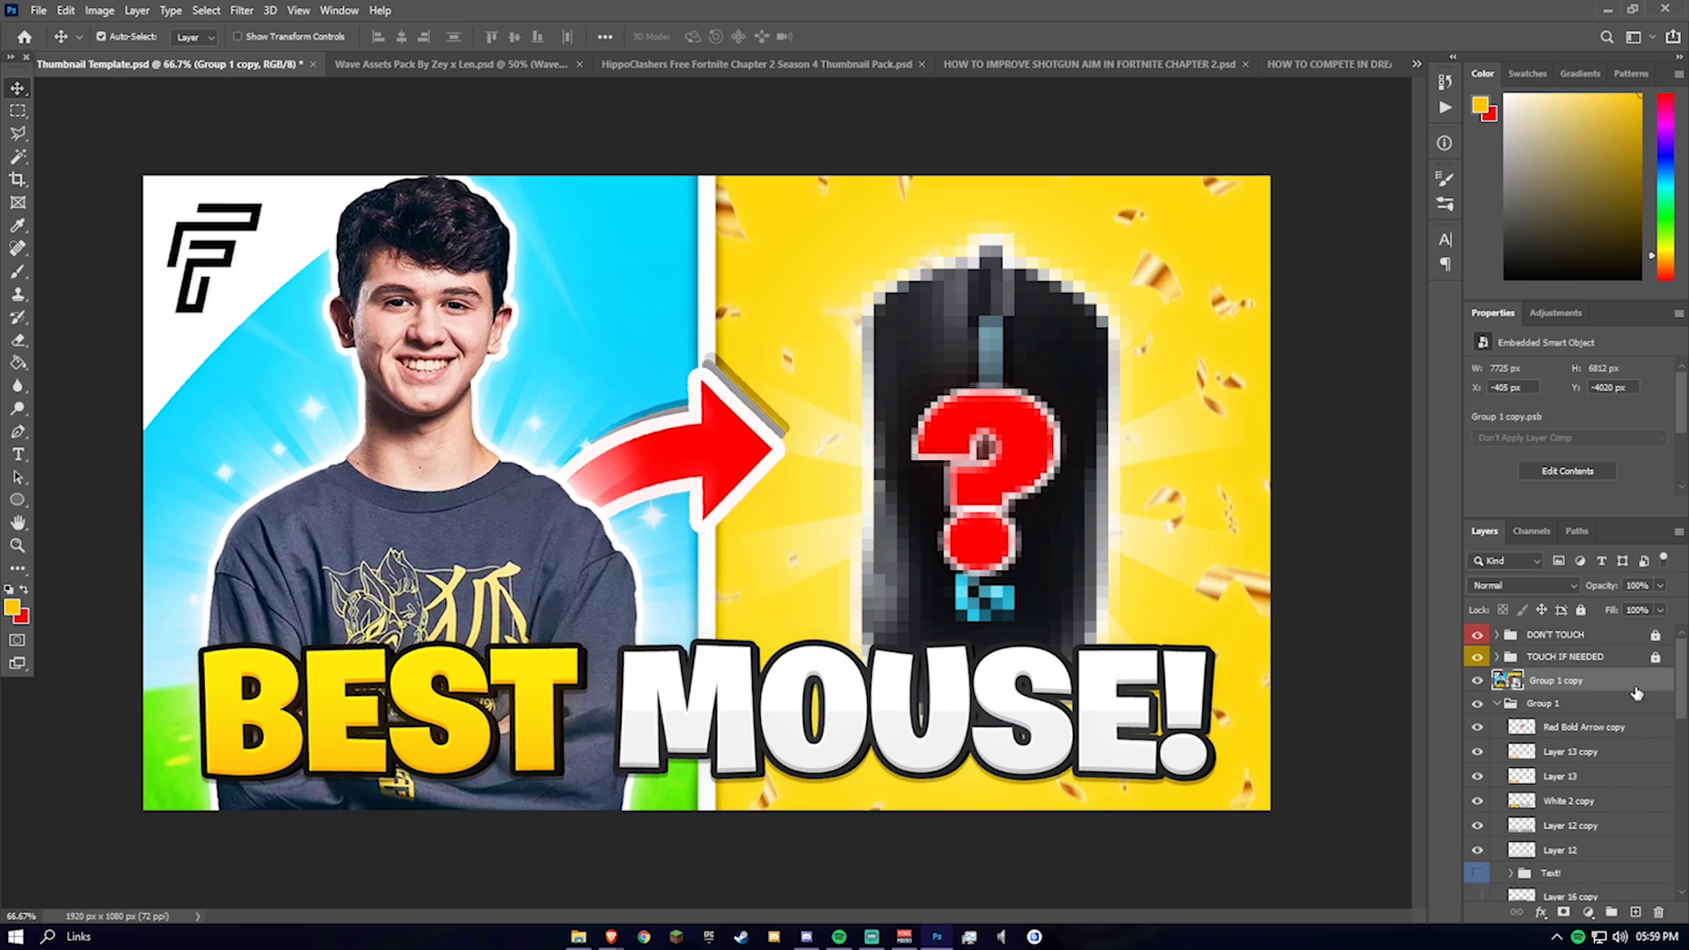
left_click(1497, 704)
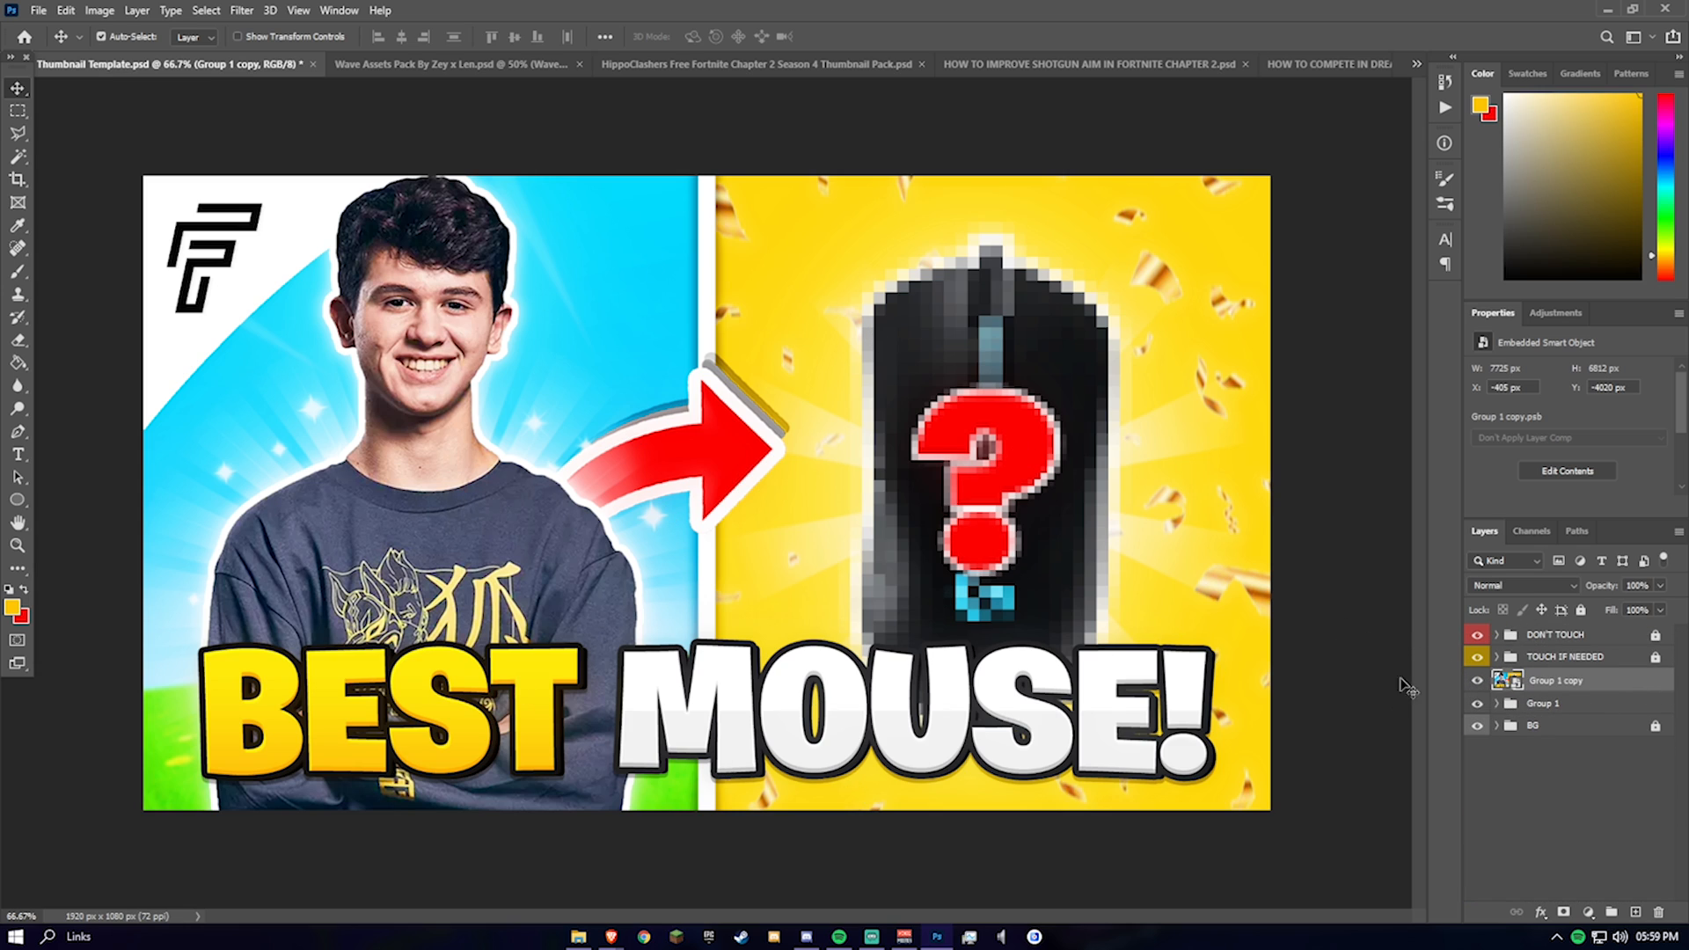
Step: Open the Camera Raw Filter on the Group 1 copy smart object and set Exposure to +0.10
left_click(242, 10)
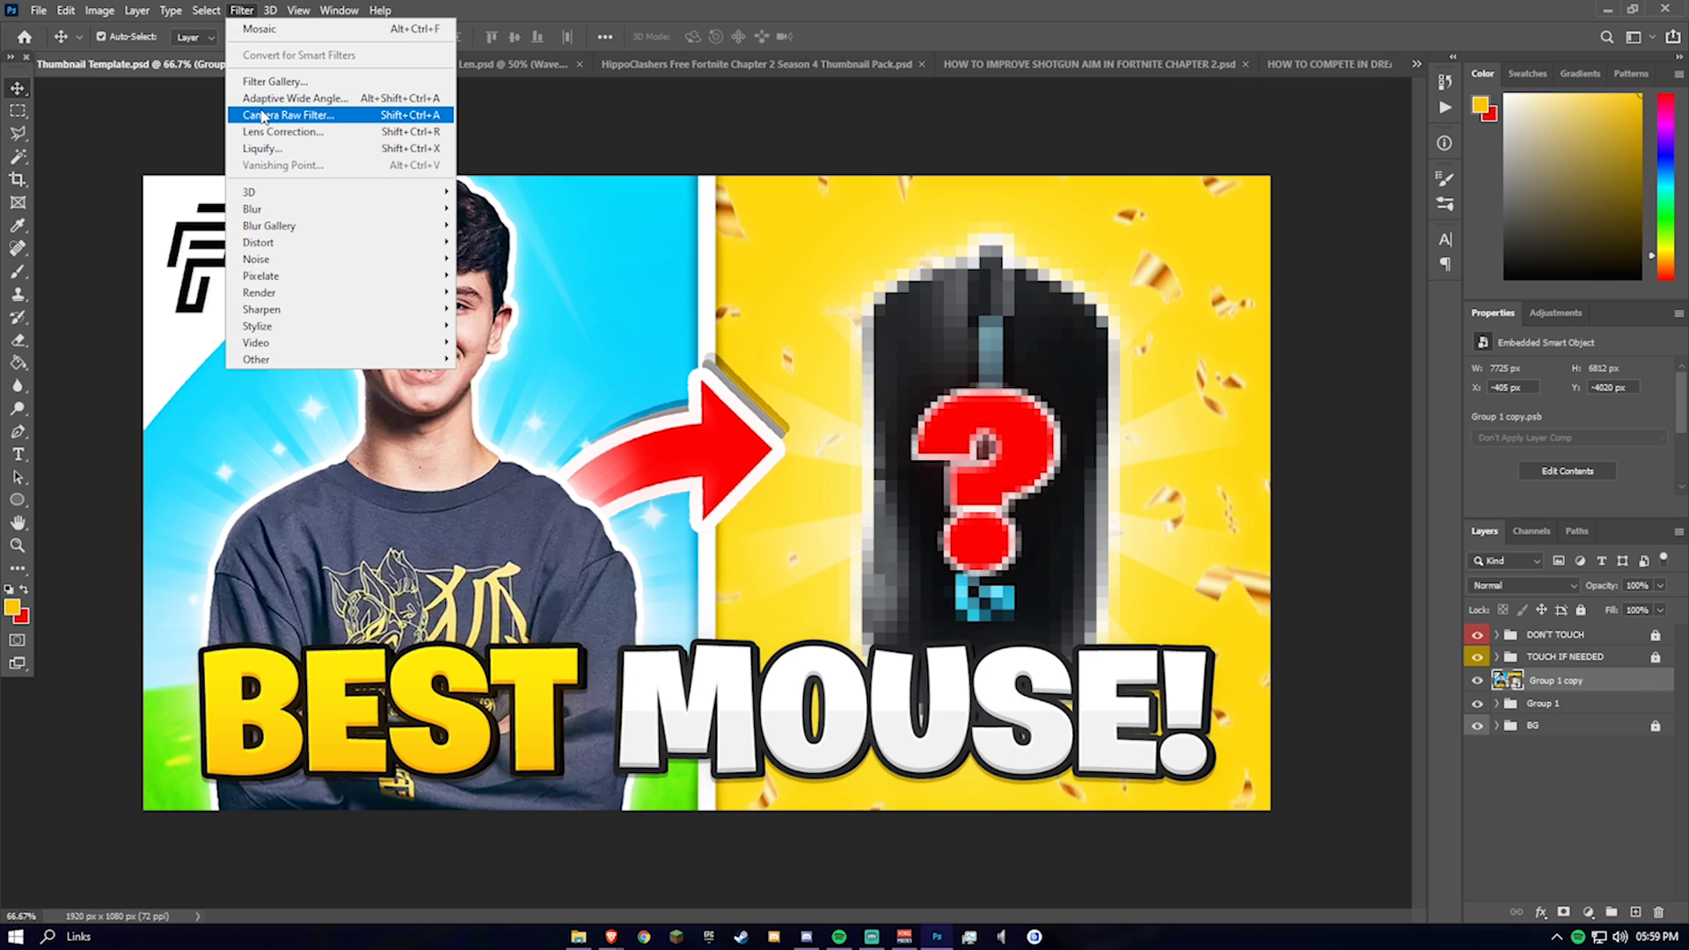
left_click(323, 119)
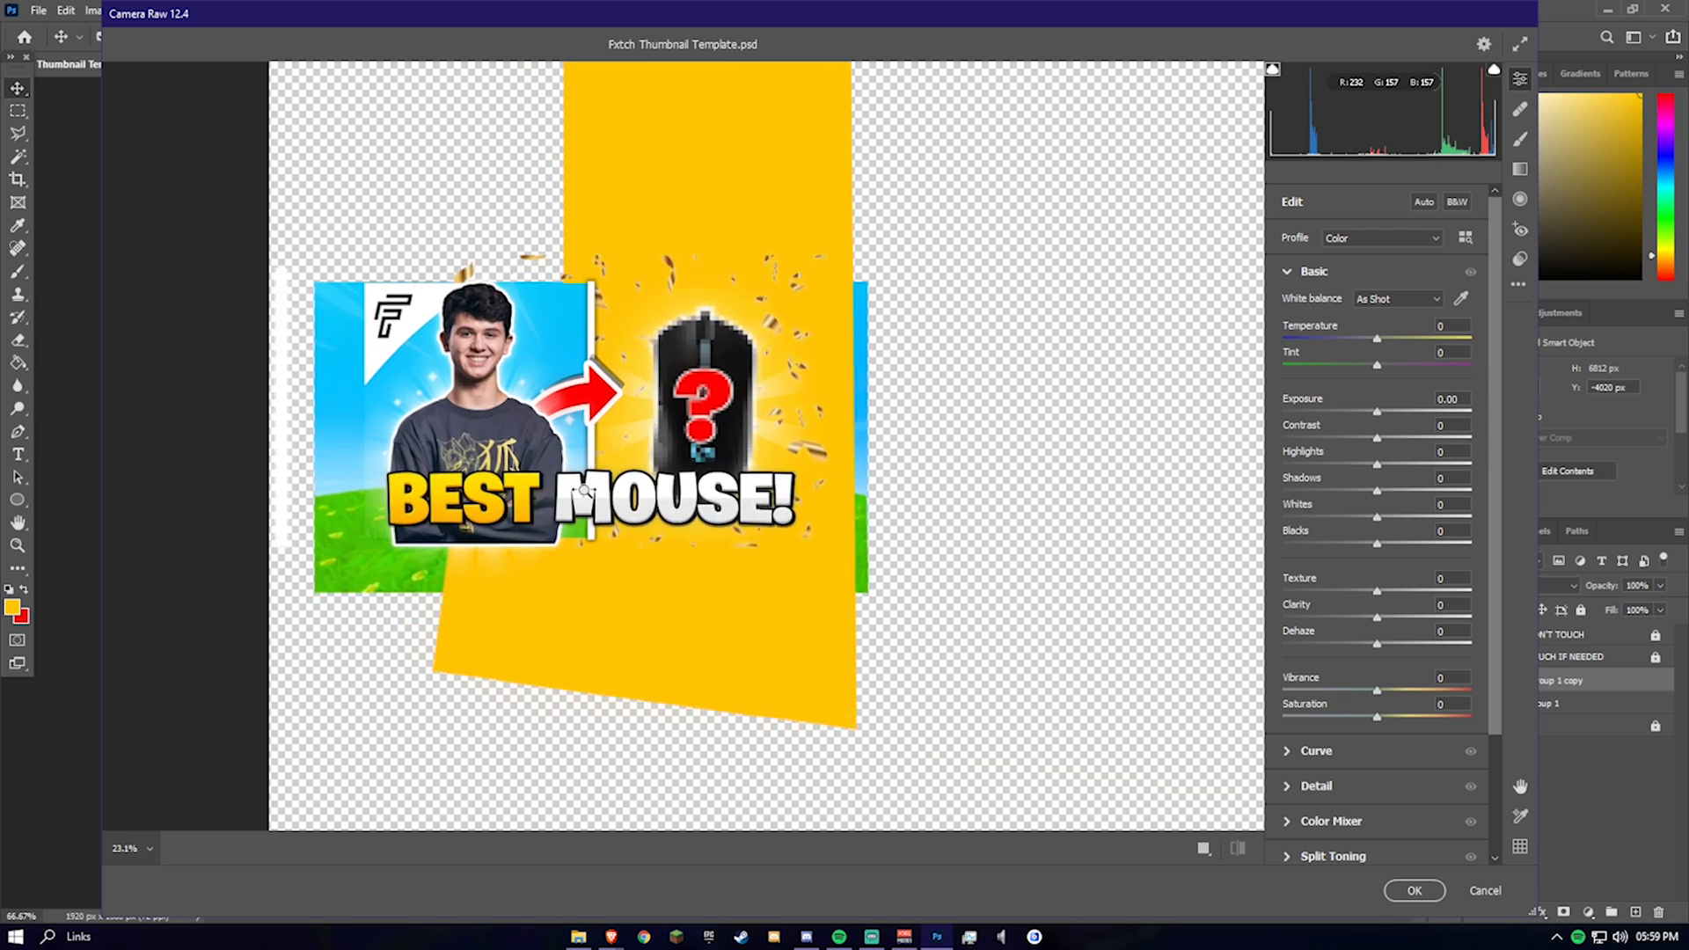
scroll(658, 557, "up", 1)
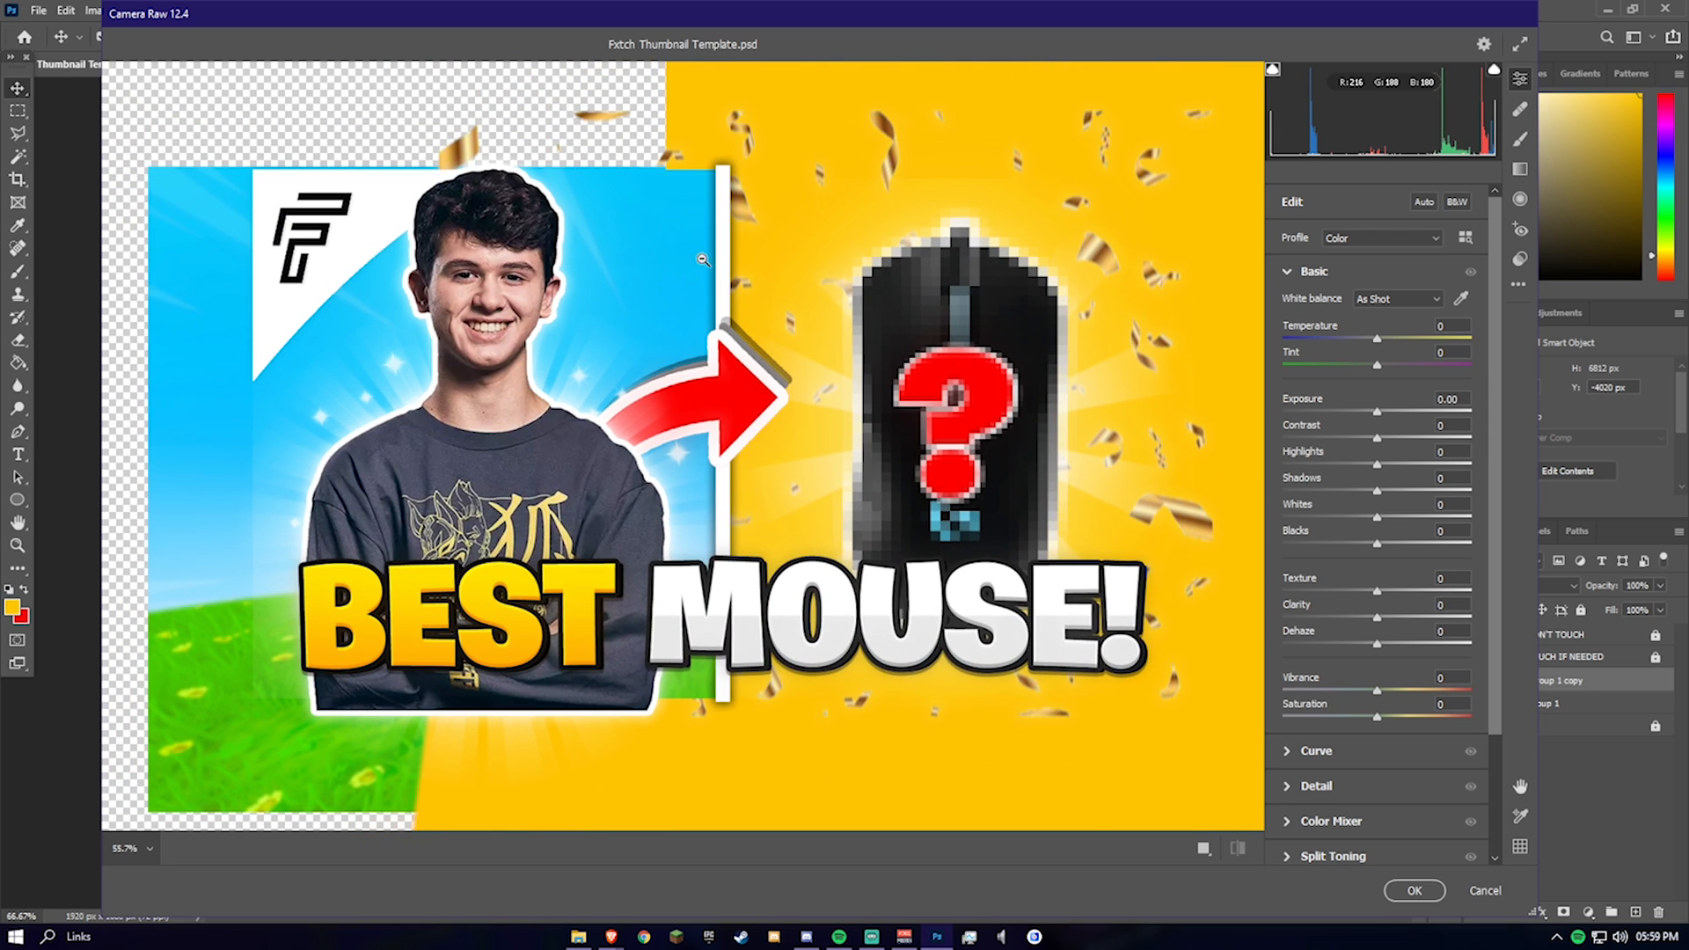
left_click(1455, 399)
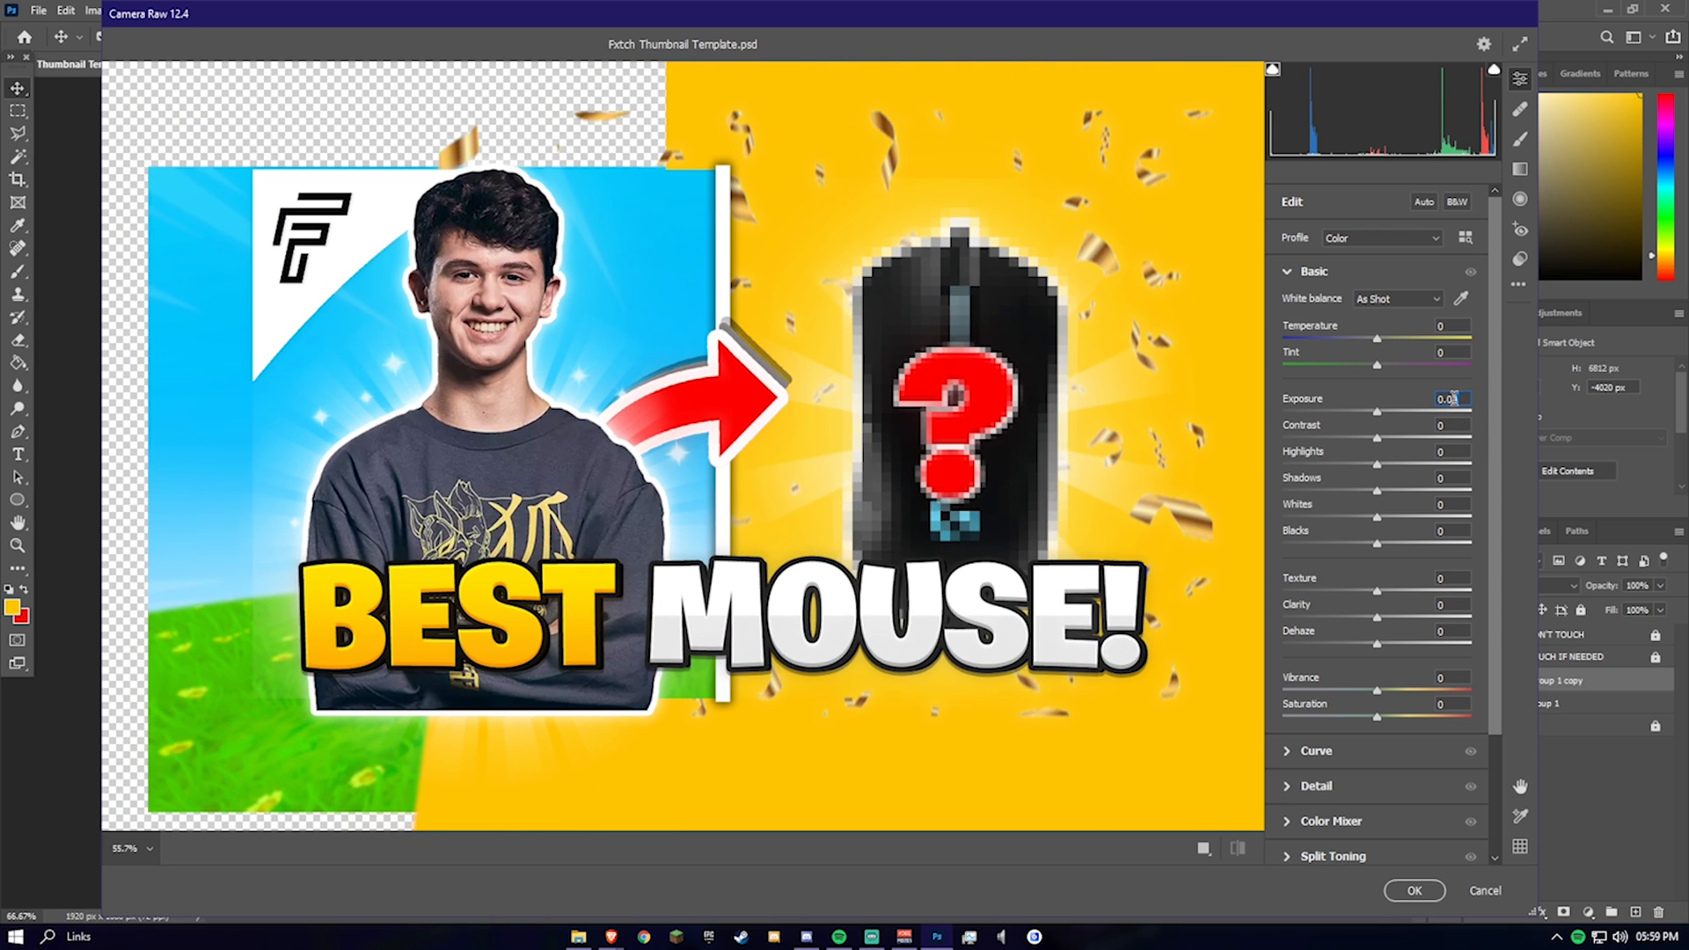
left_click(1288, 273)
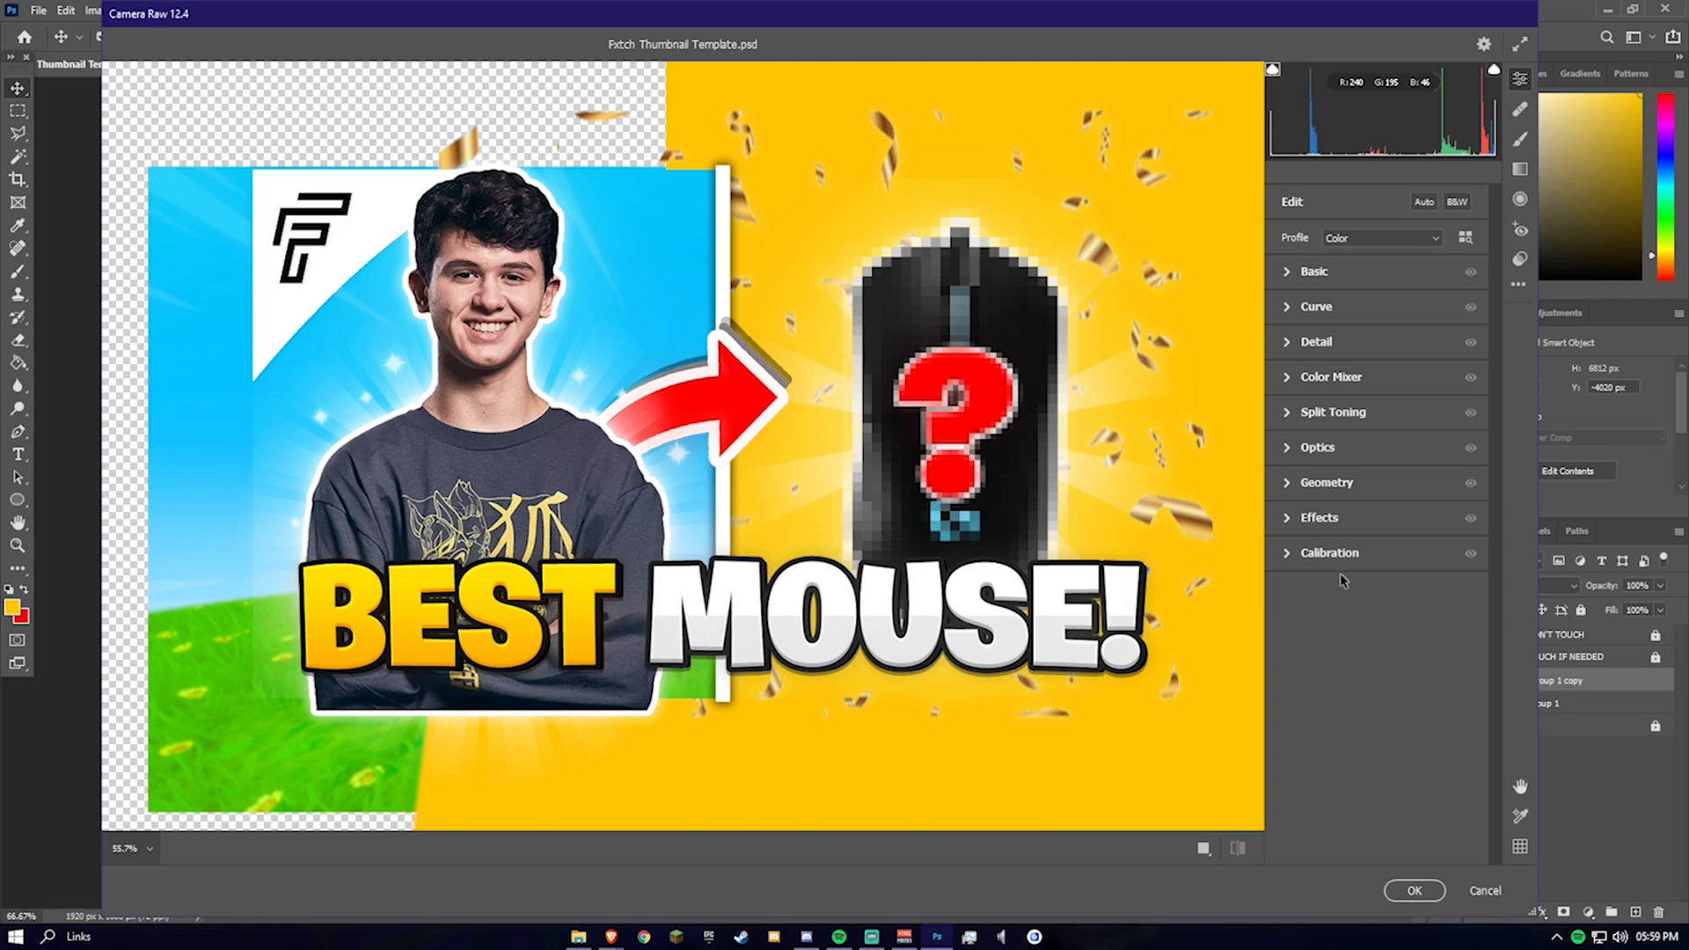
left_click(1286, 273)
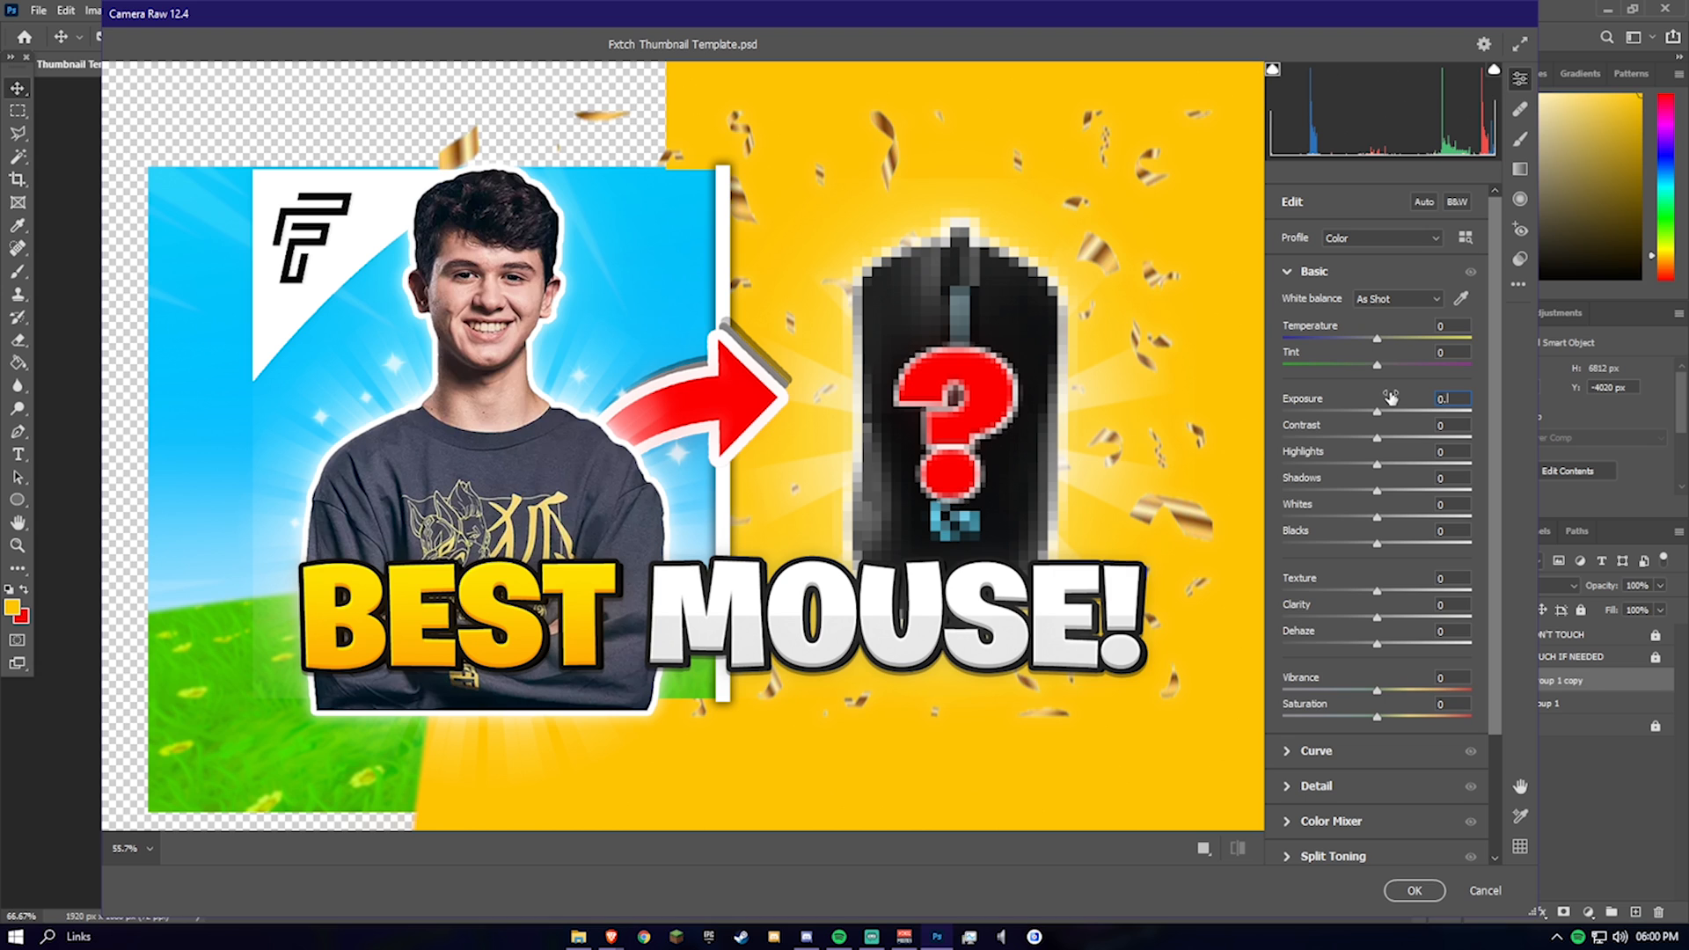
type("10")
type("2")
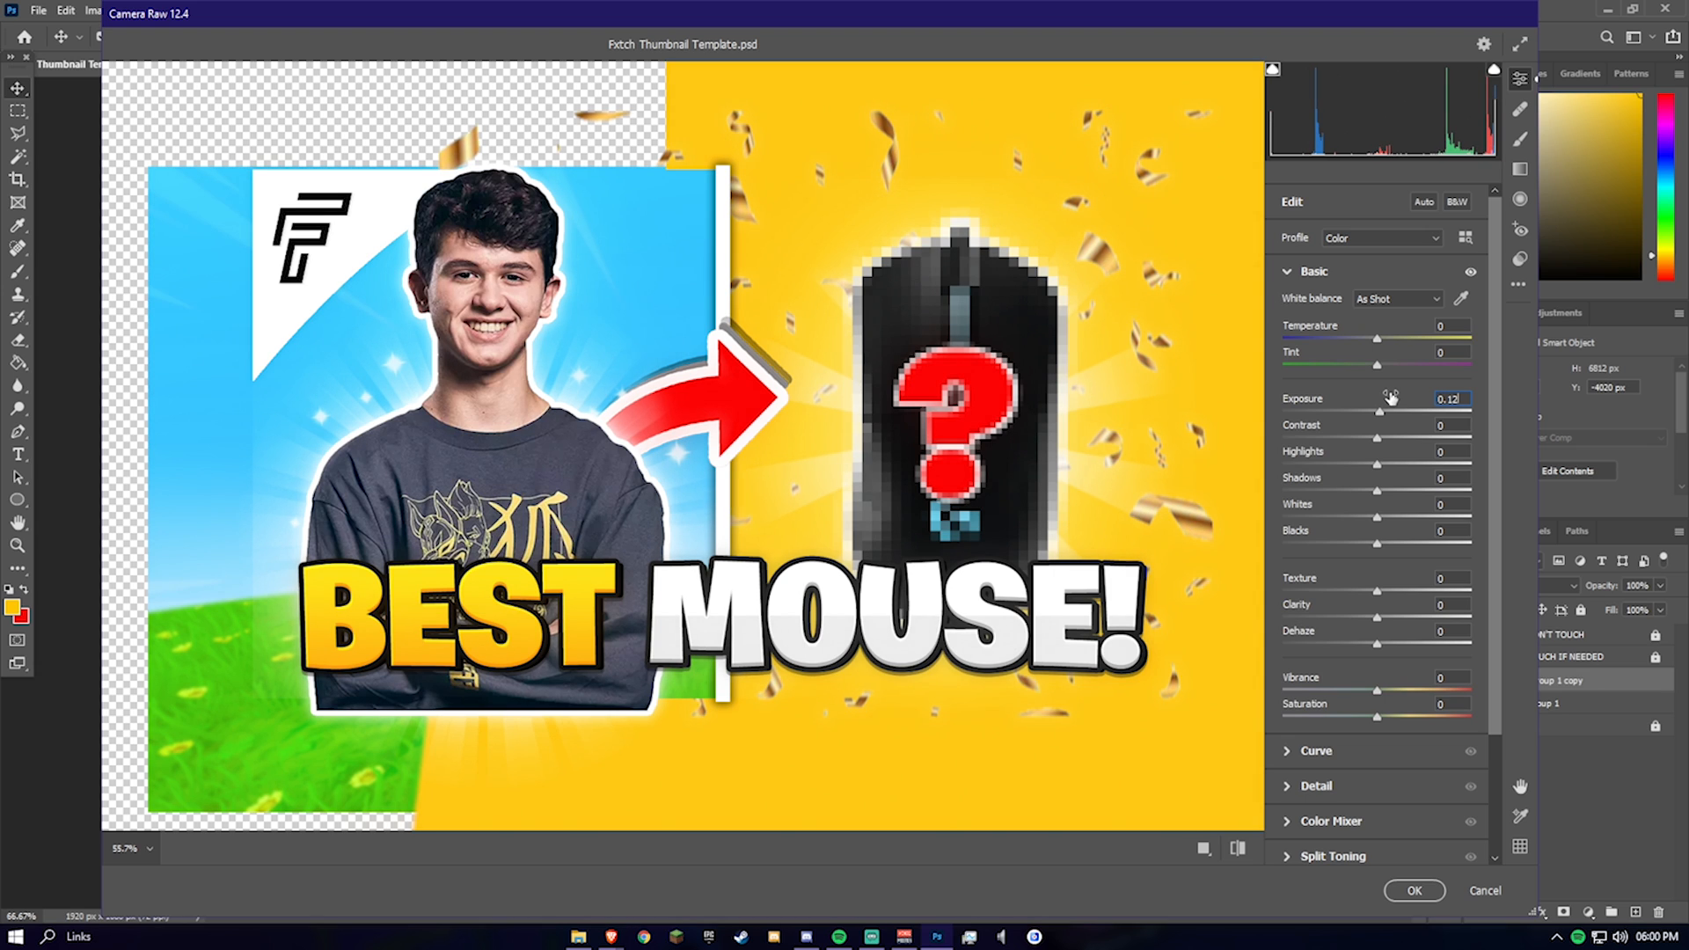
key("BackSpace")
type("1")
Step: Set Contrast to +2 and Highlights to +17 in the Basic adjustments
left_click(1457, 424)
type("3")
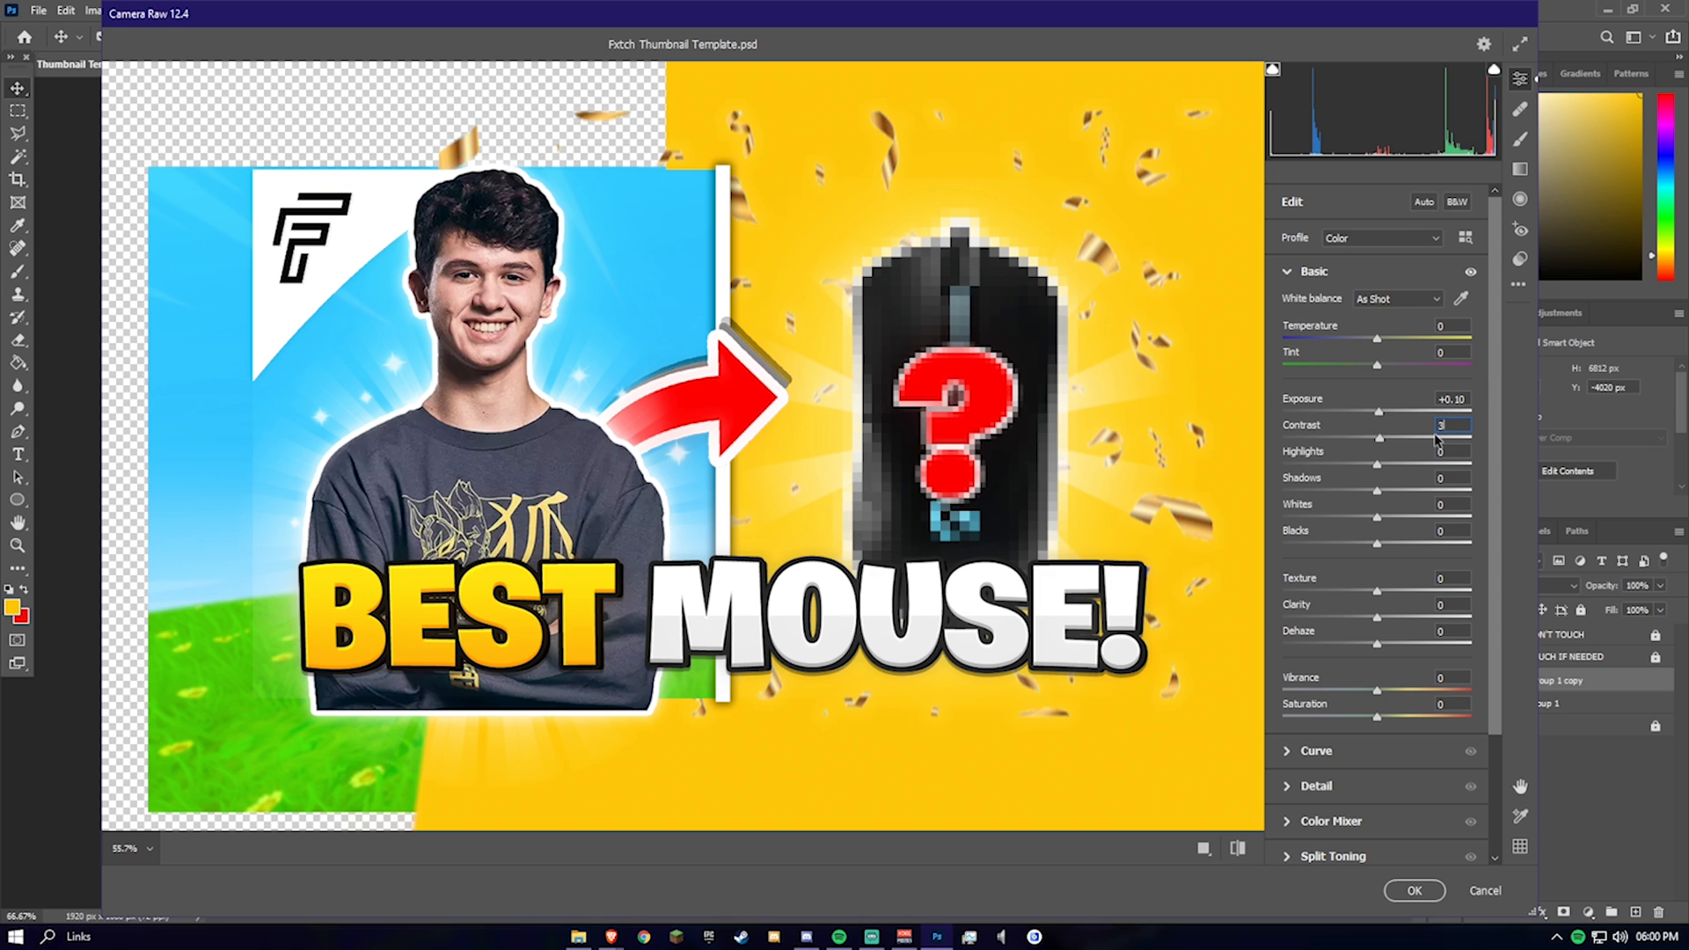
key("BackSpace")
type("2")
key("Tab")
type("20")
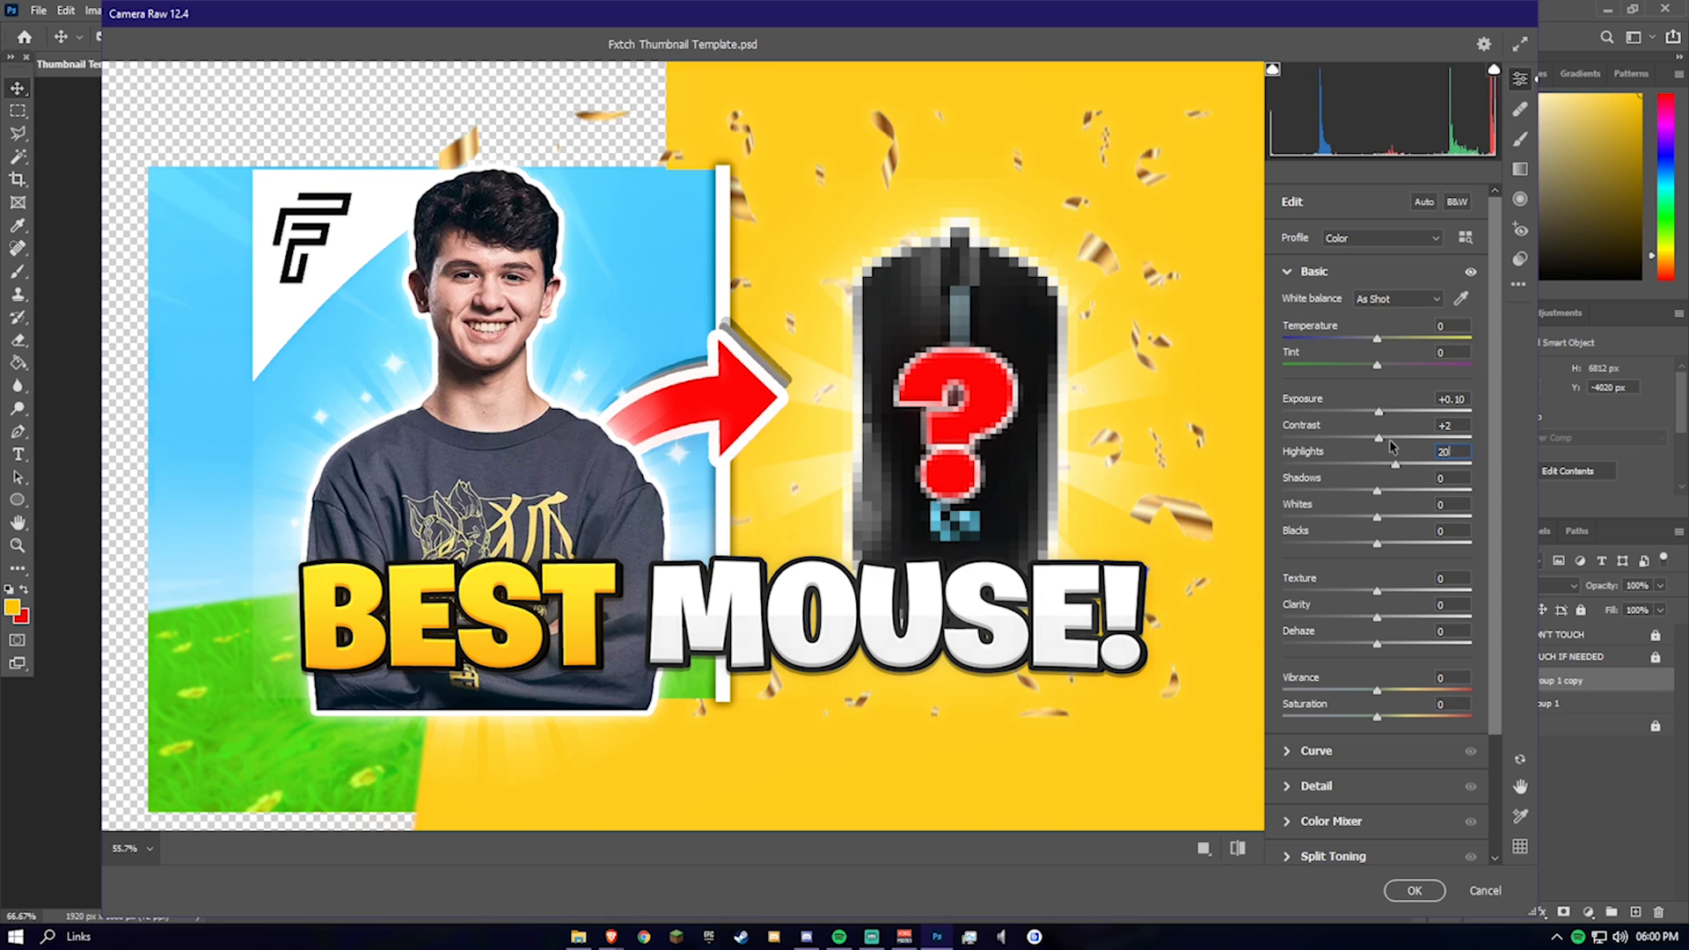
key("BackSpace")
key("BackSpace")
type("17")
Step: Set Shadows to +2 and Whites to +17 in the Basic adjustments
key("Tab")
type("2")
key("Tab")
type("2")
key("BackSpace")
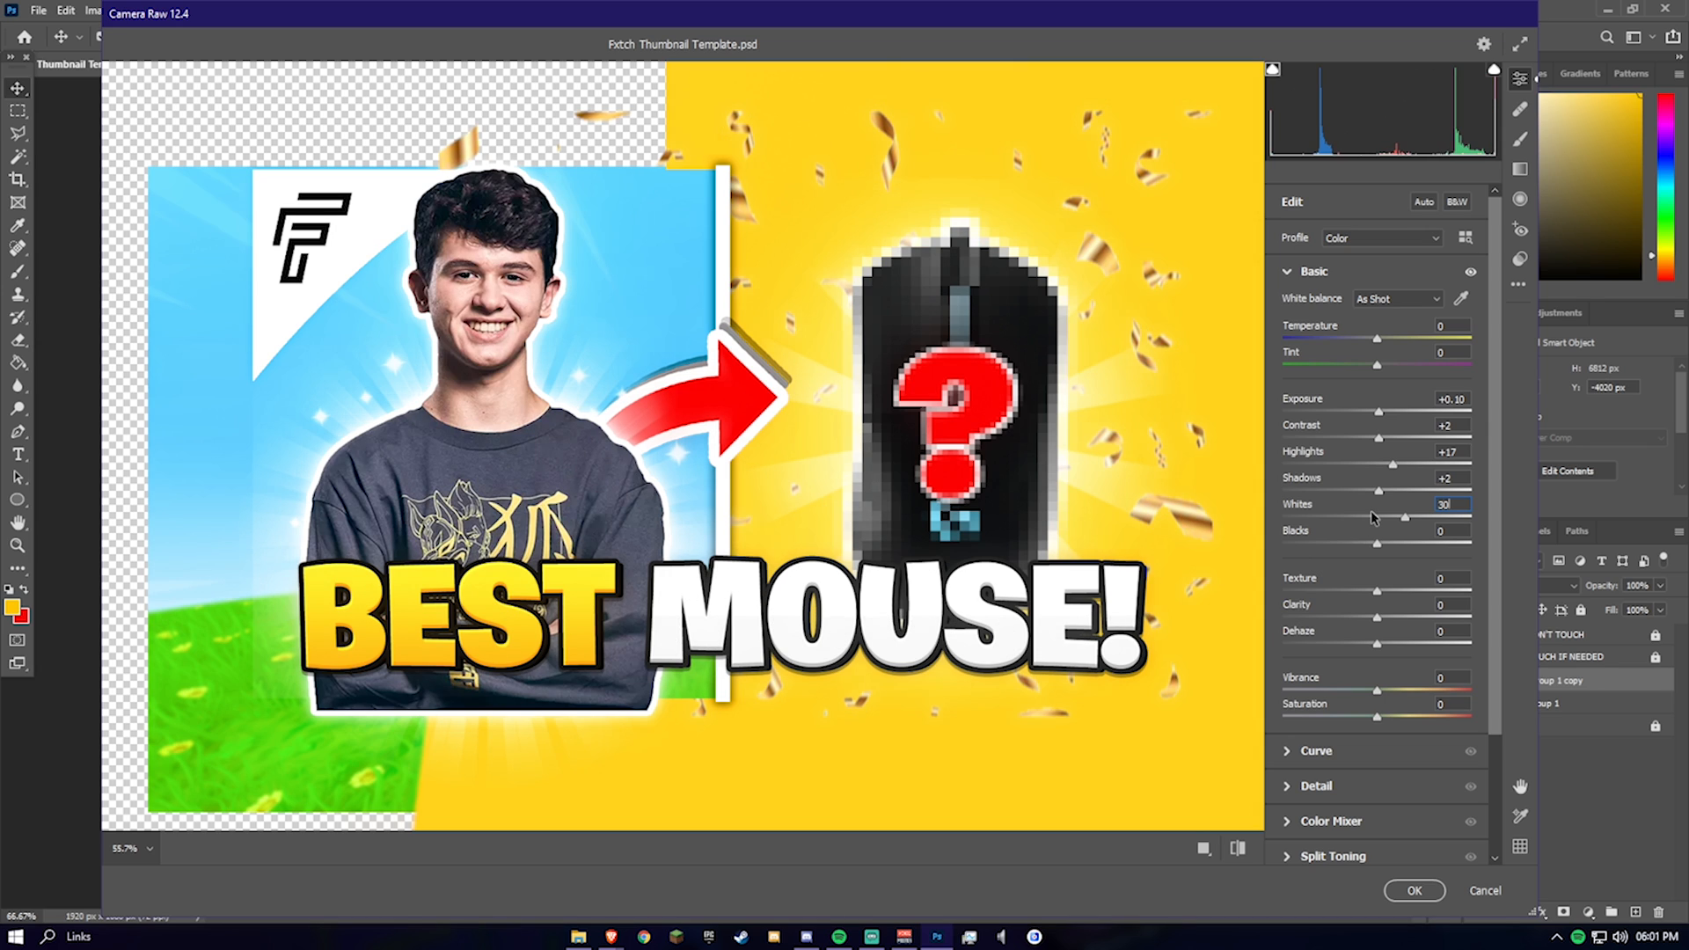
type("50")
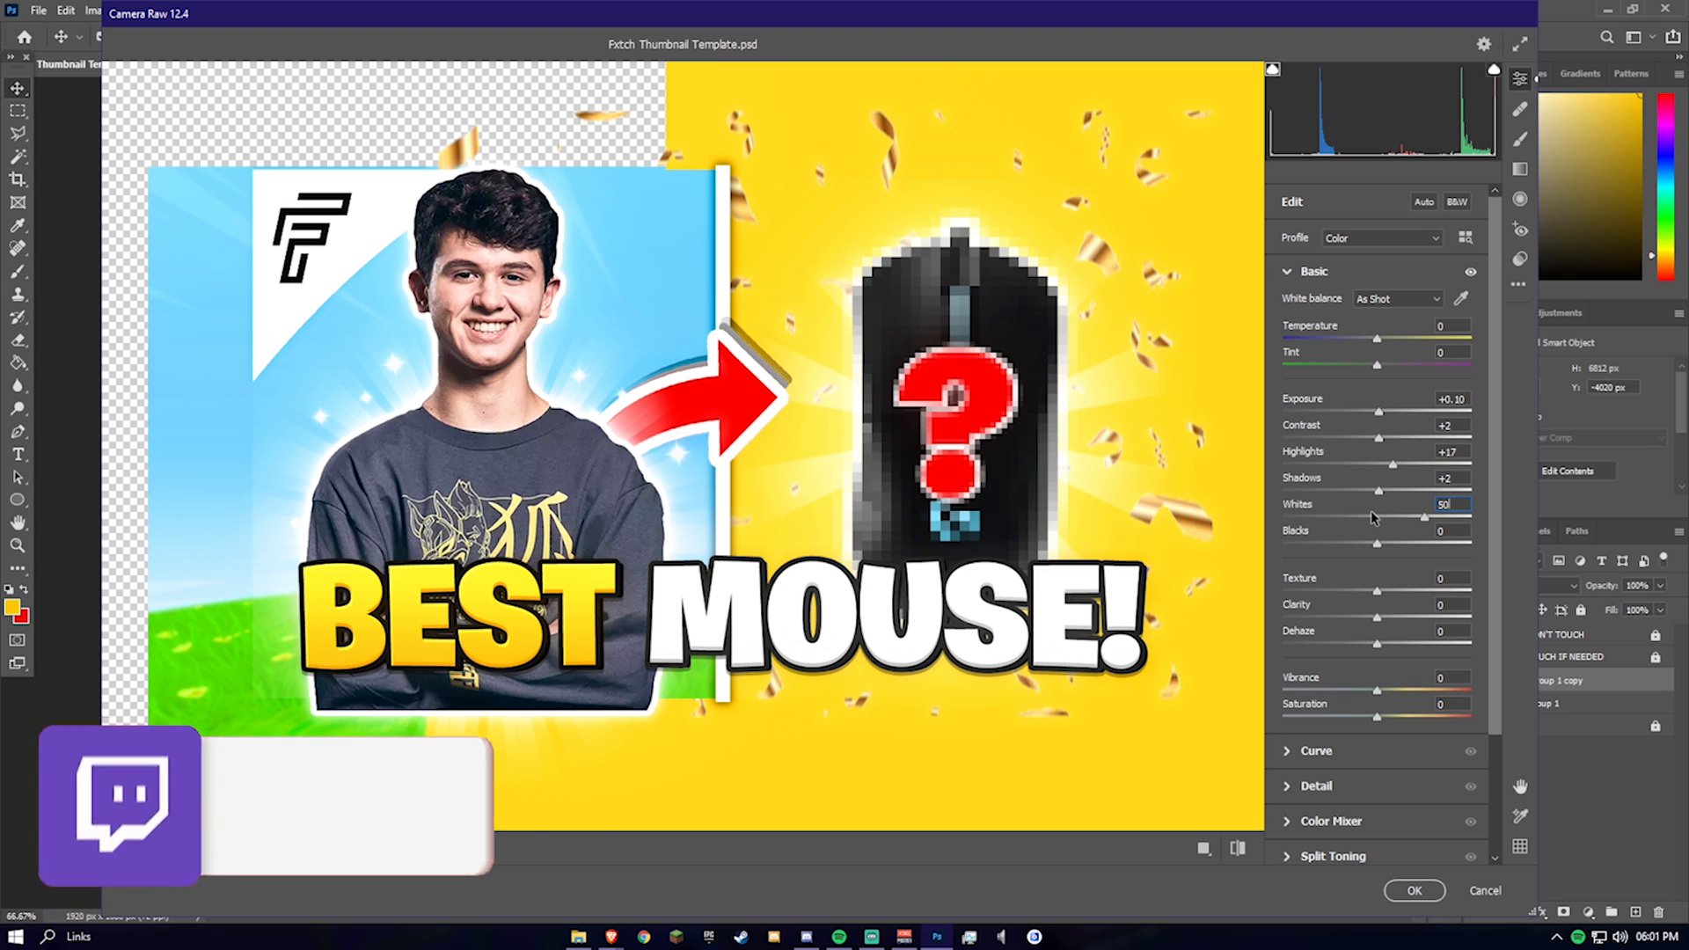
key("BackSpace")
key("BackSpace")
type("2")
key("BackSpace")
type("17")
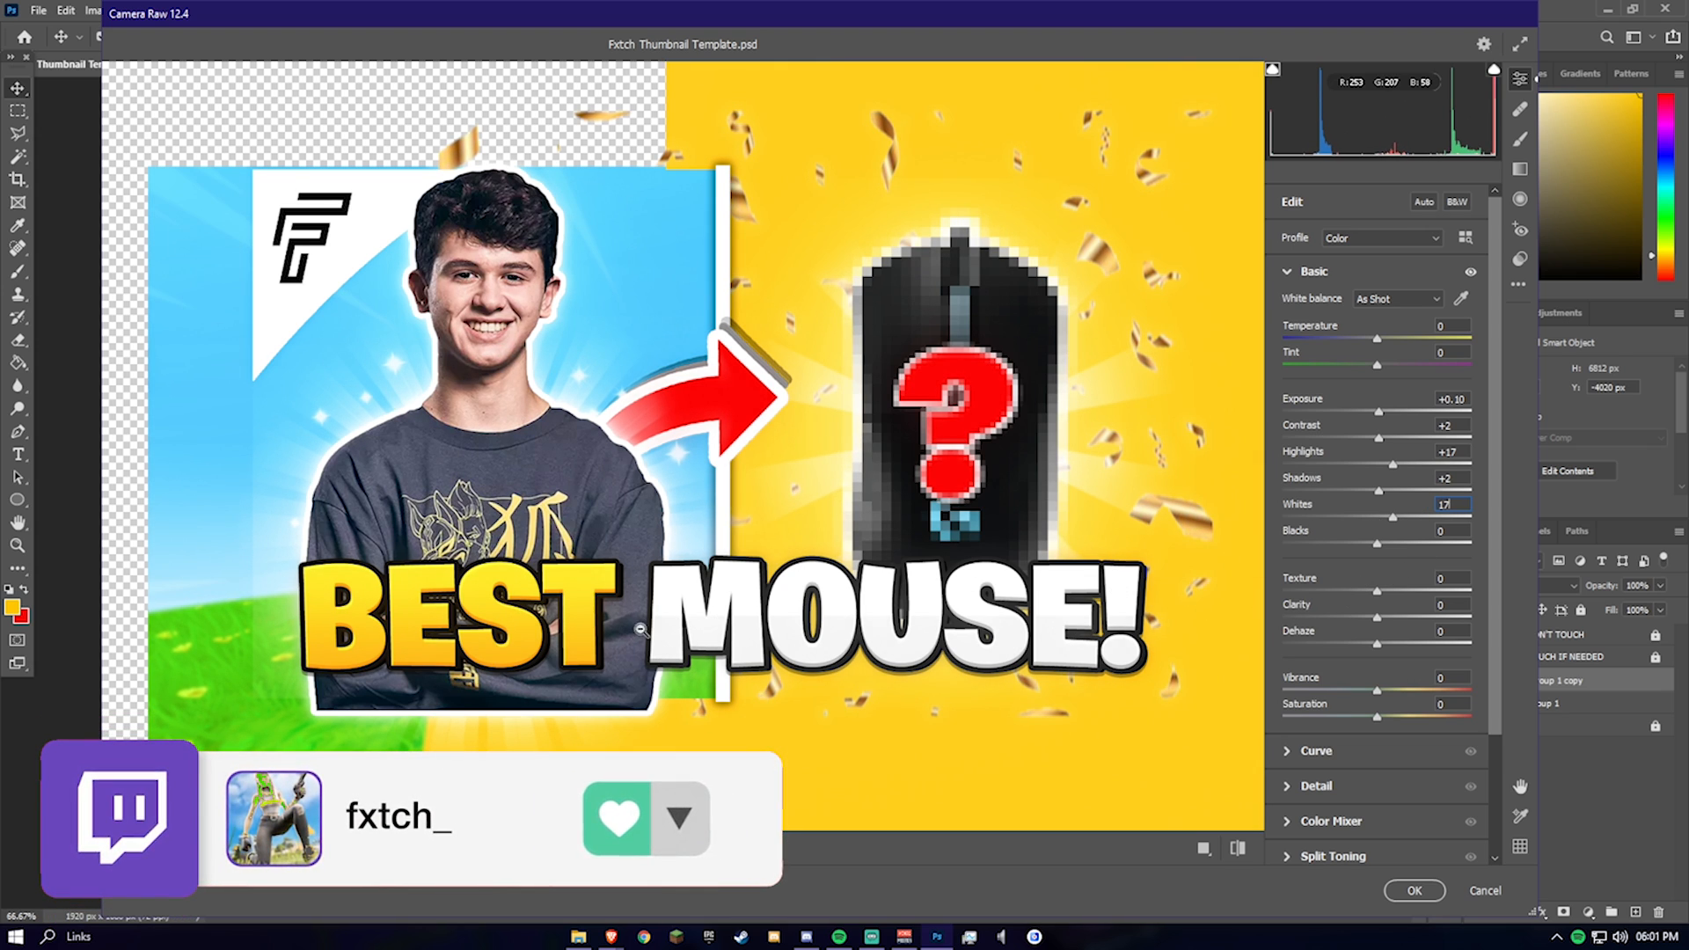
Step: Set Blacks to +2 and Texture to +22, checking the BEST MOUSE! lettering up close
left_click_drag(1495, 326, 1460, 375)
left_click(763, 637)
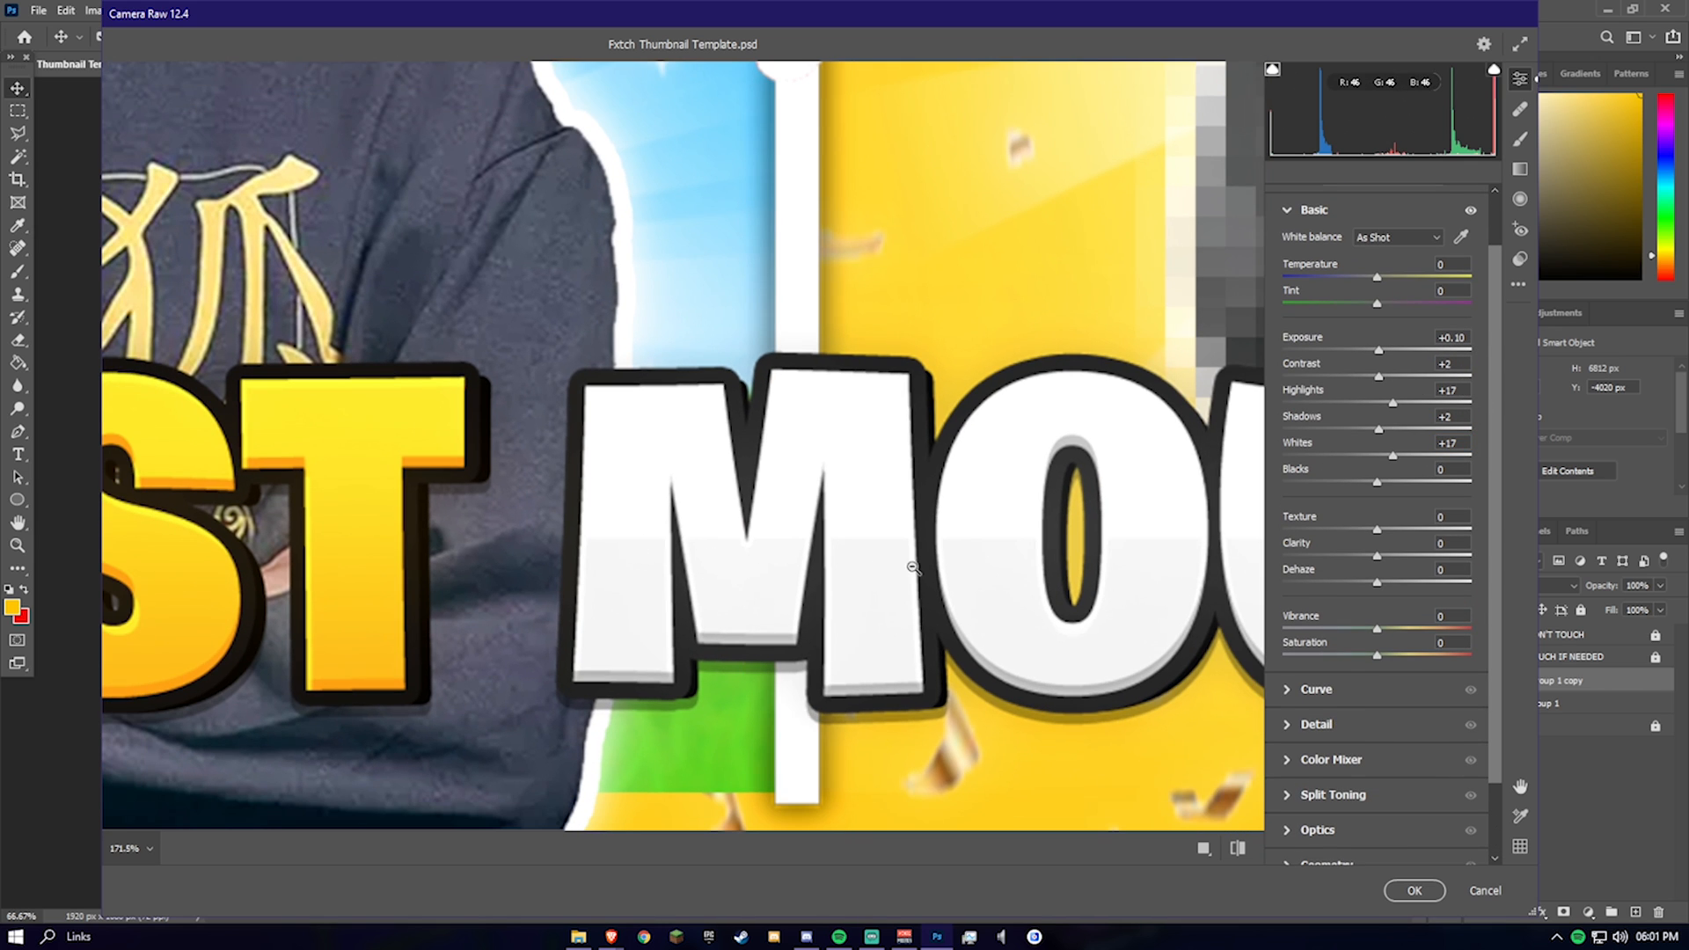
left_click_drag(748, 560, 668, 422)
type("22")
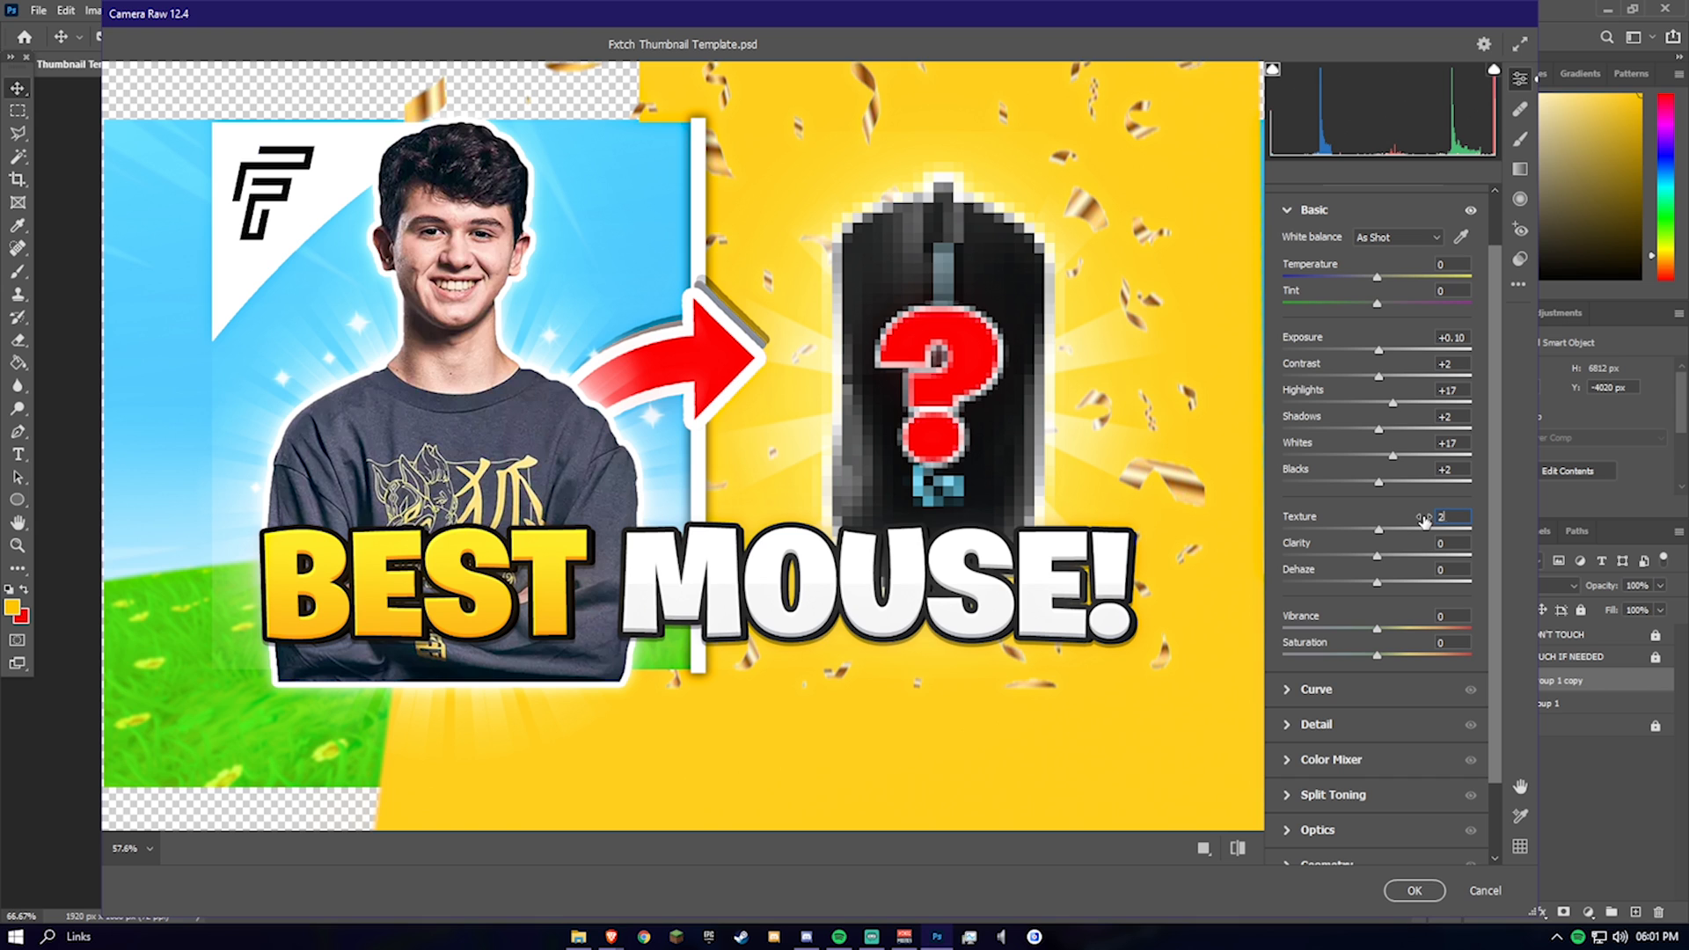
left_click_drag(1193, 258, 1202, 262)
left_click(1394, 520)
Step: Try strong Clarity values of 50 and 100, settle on +2, and inspect the design
type("50")
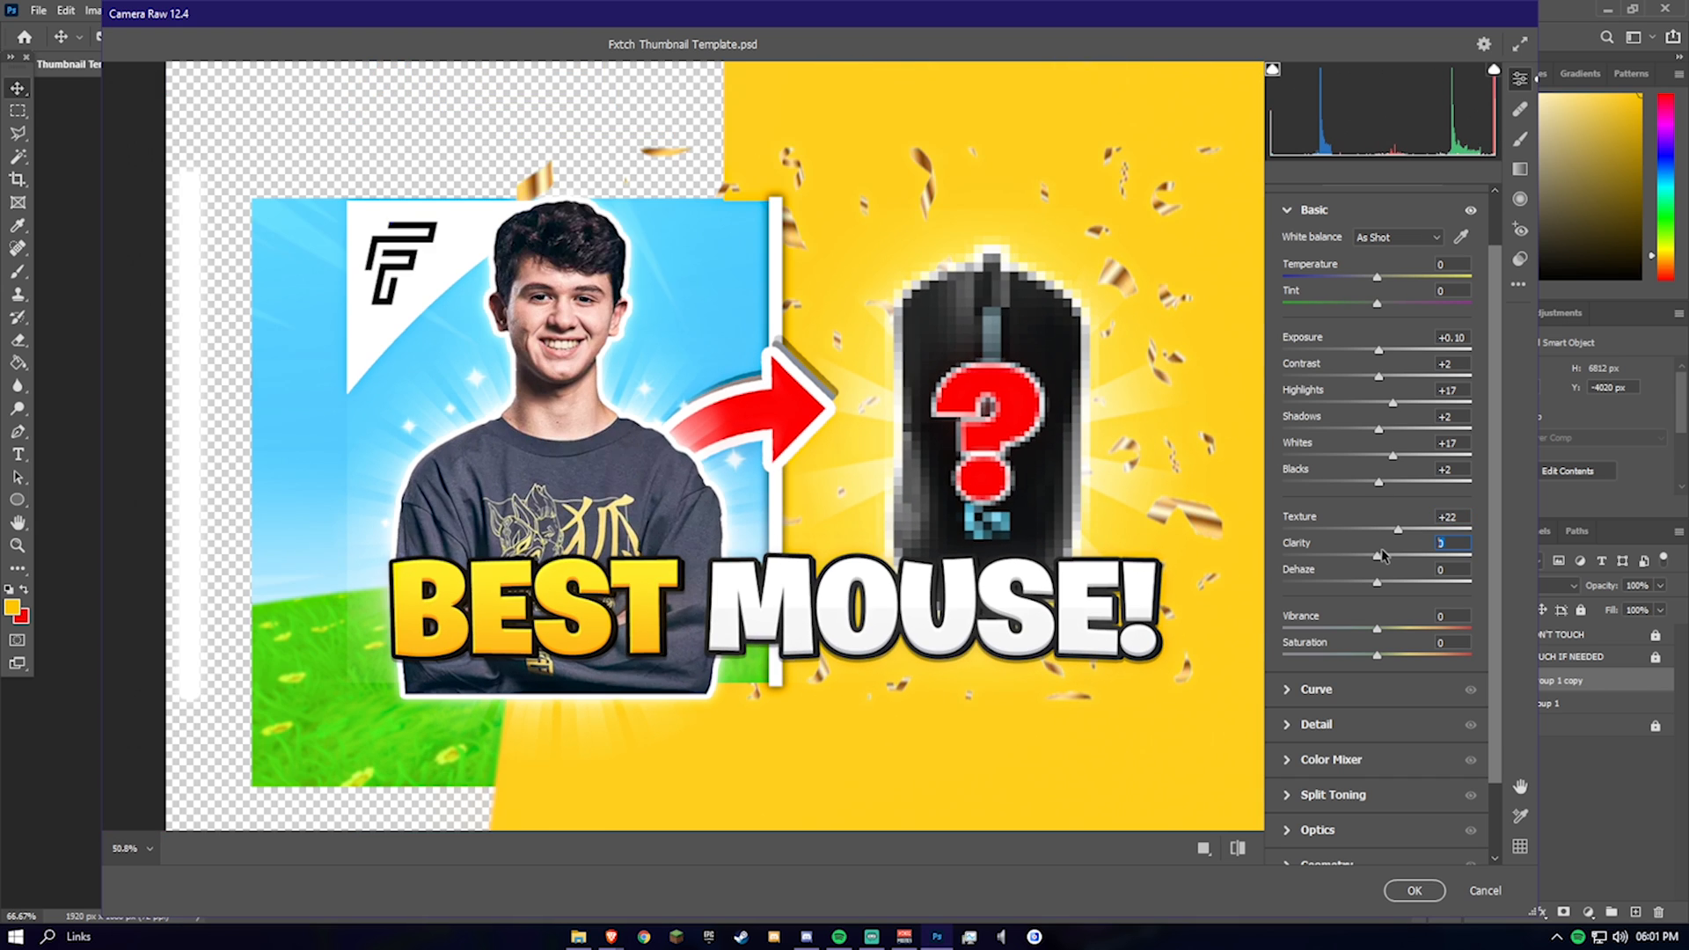
type("50")
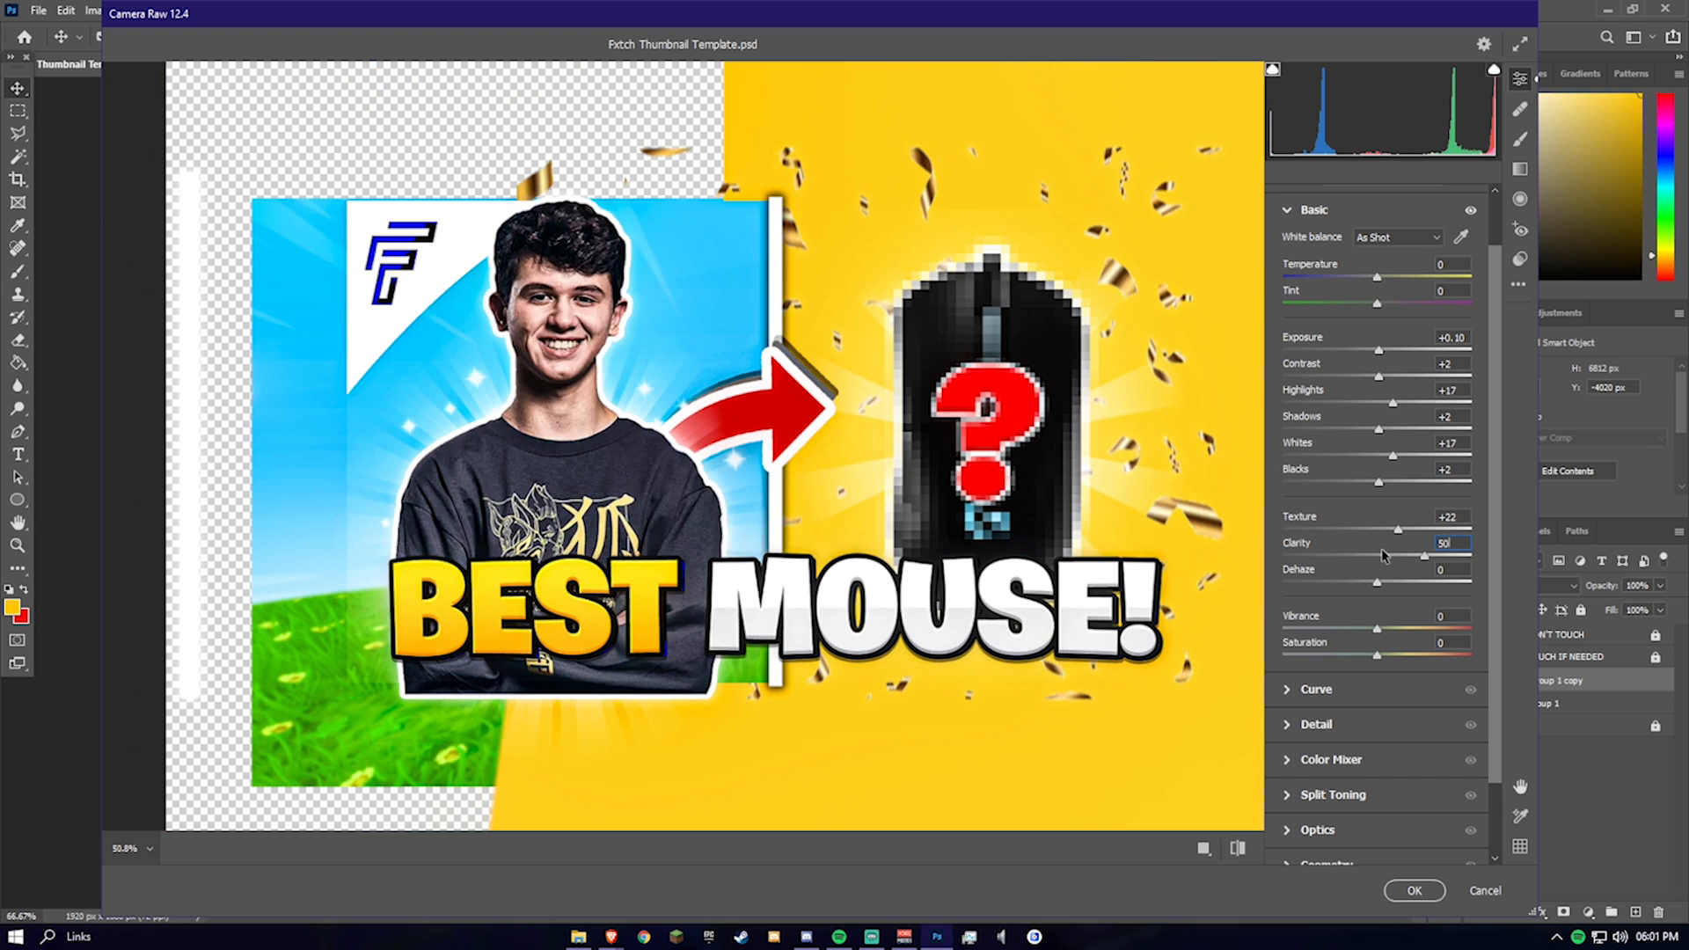
key("BackSpace")
key("BackSpace")
type("100")
key("BackSpace")
key("BackSpace")
key("BackSpace")
type("3")
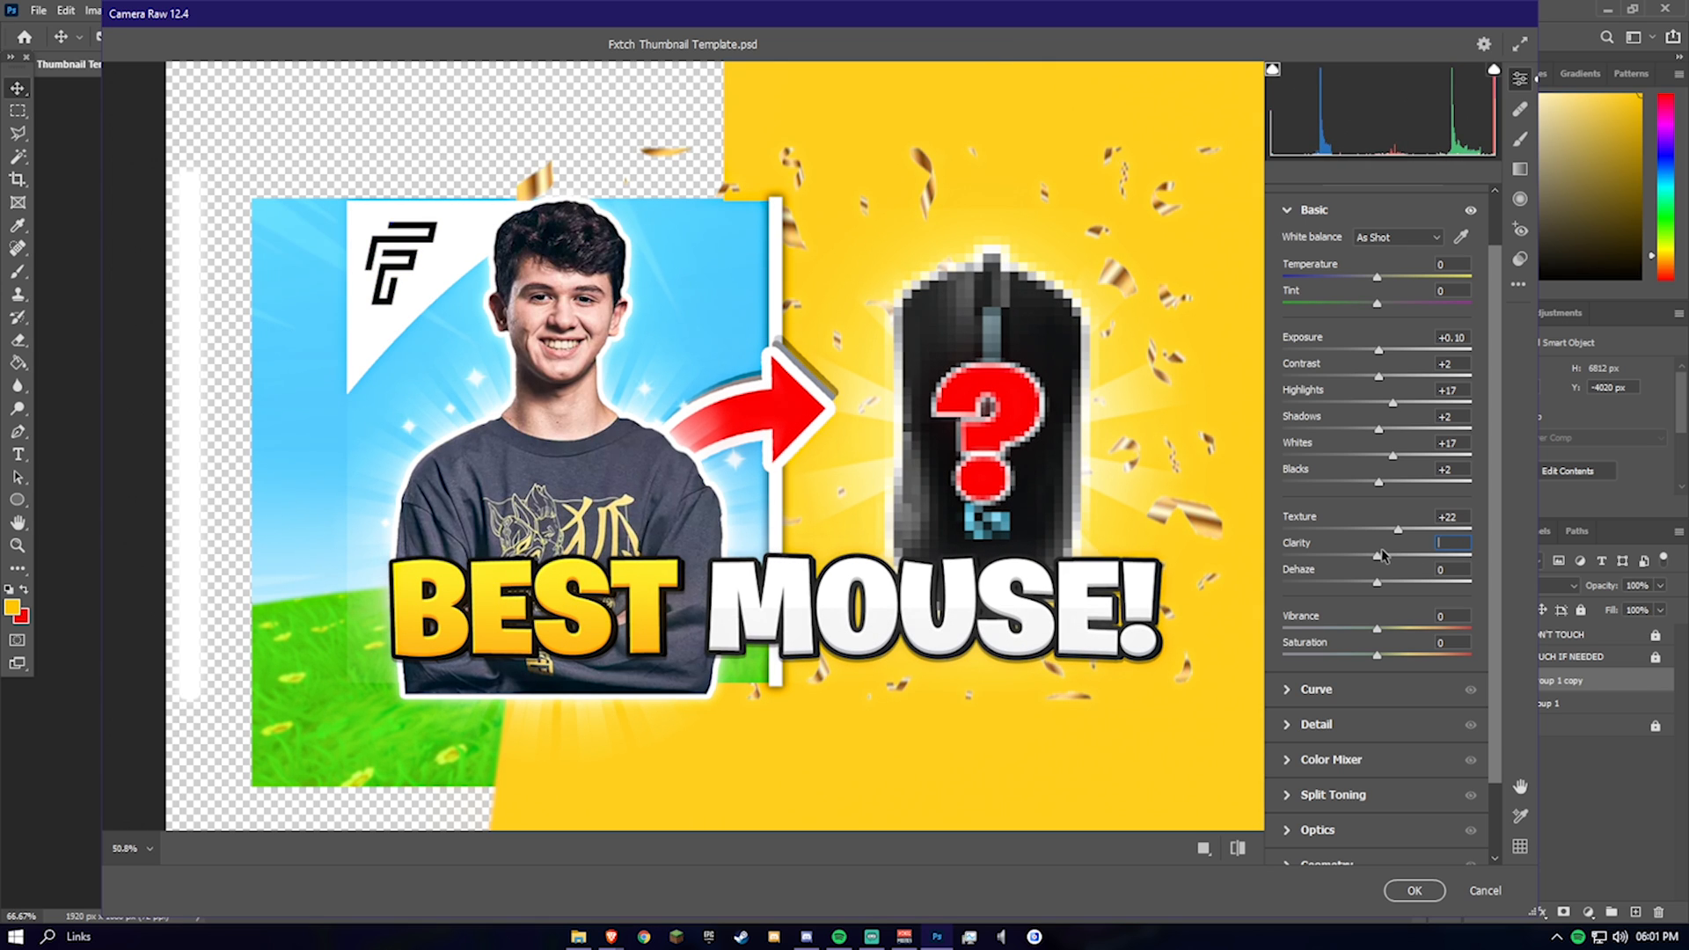
scroll(755, 487, "up", 3)
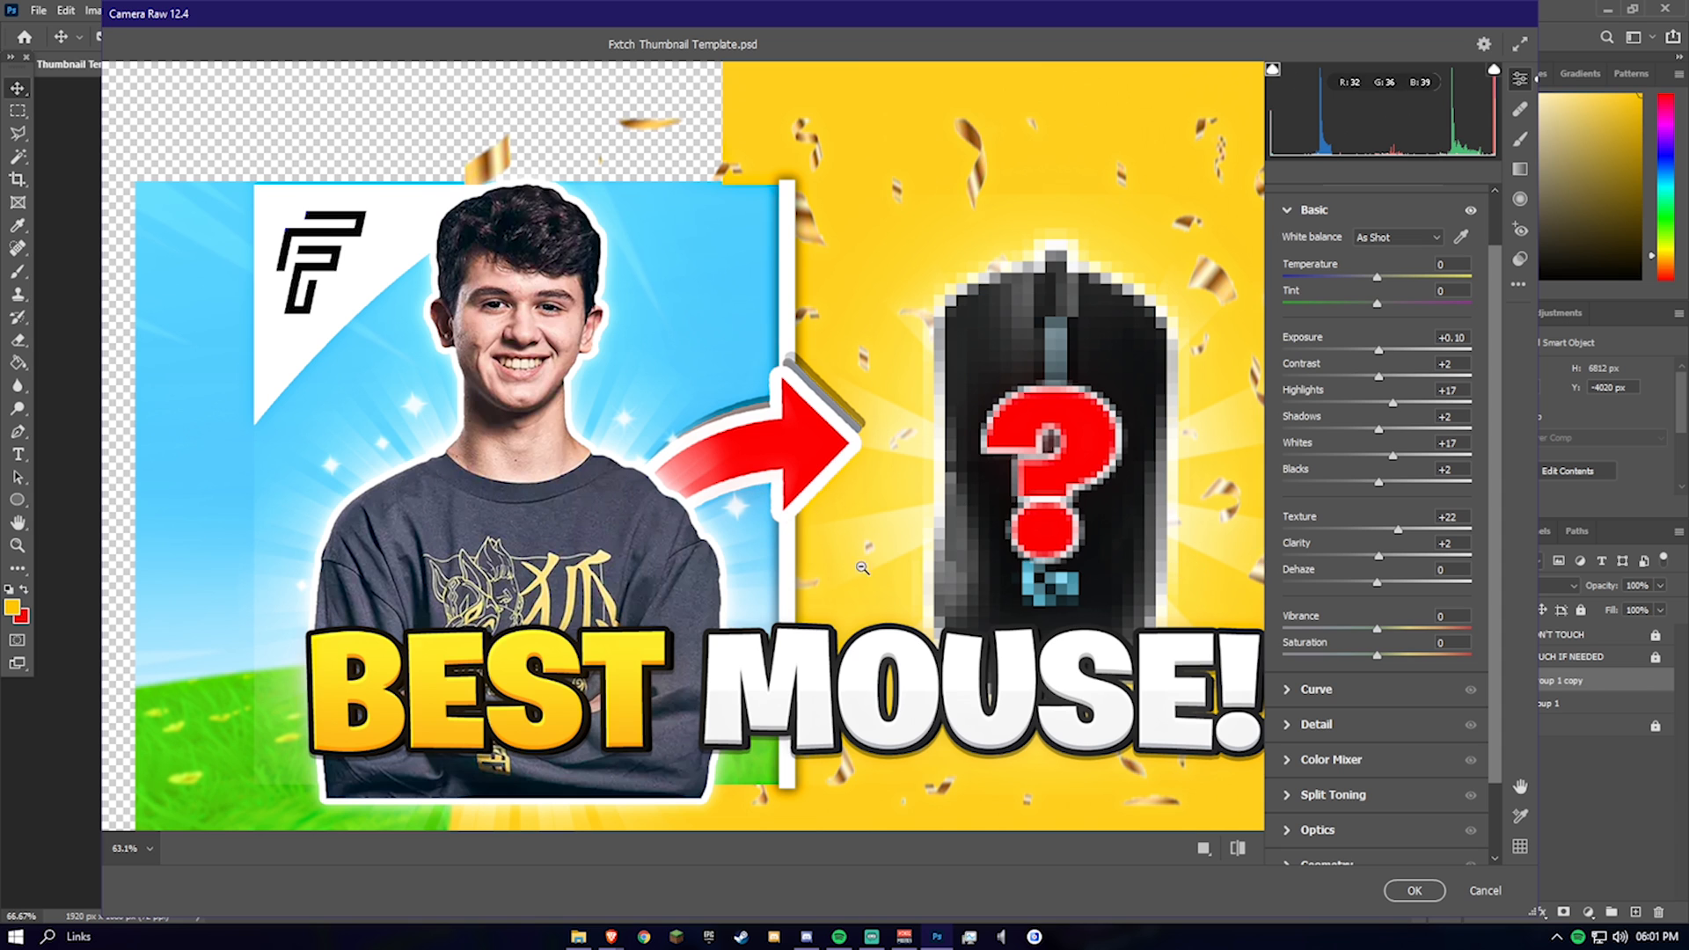
scroll(888, 569, "up", 2)
scroll(887, 568, "down", 2)
Step: Set Dehaze to +2 and Vibrance to +15
left_click(1437, 568)
type("30")
key("BackSpace")
key("BackSpace")
type("2")
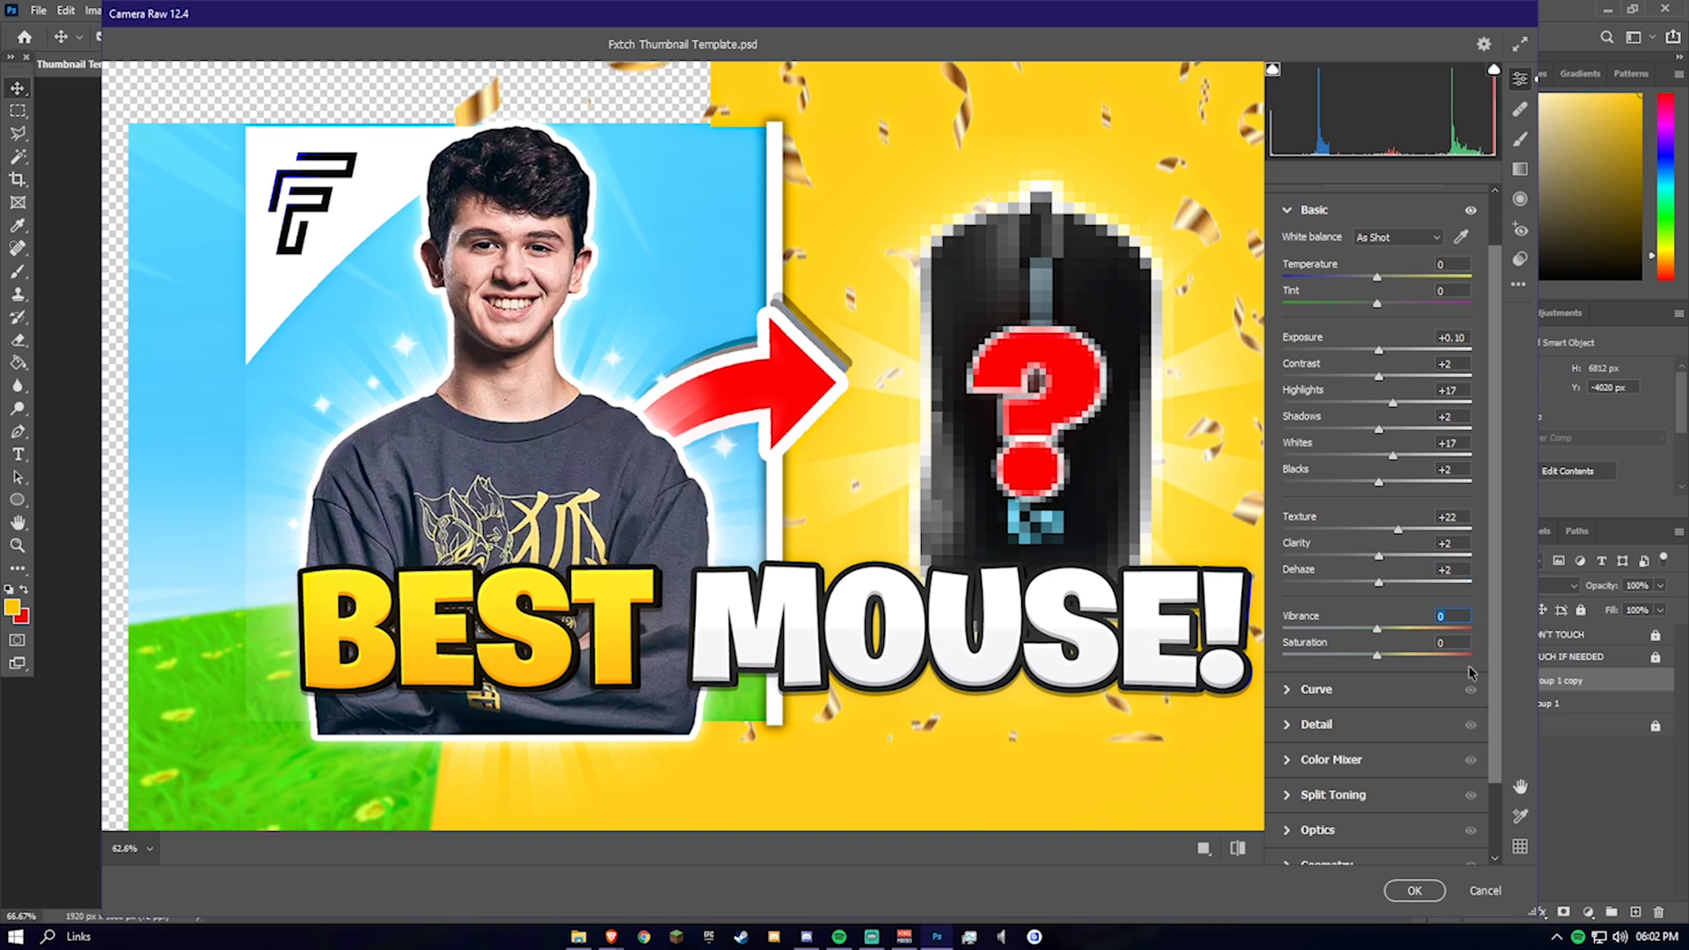
key("BackSpace")
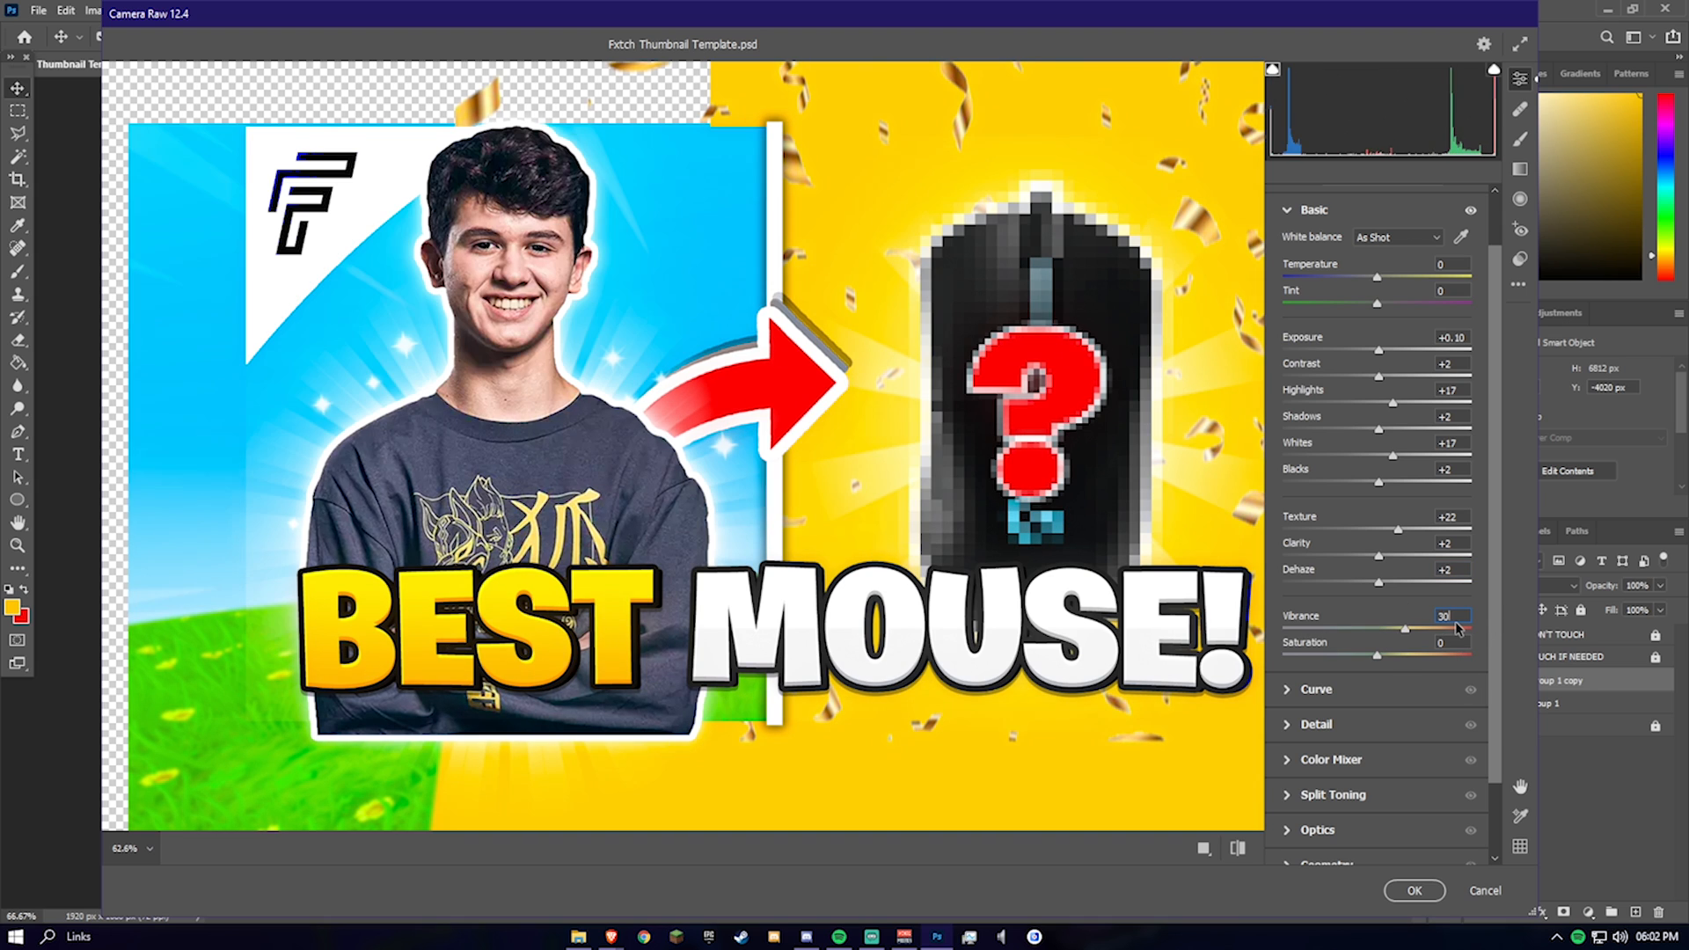
type("15")
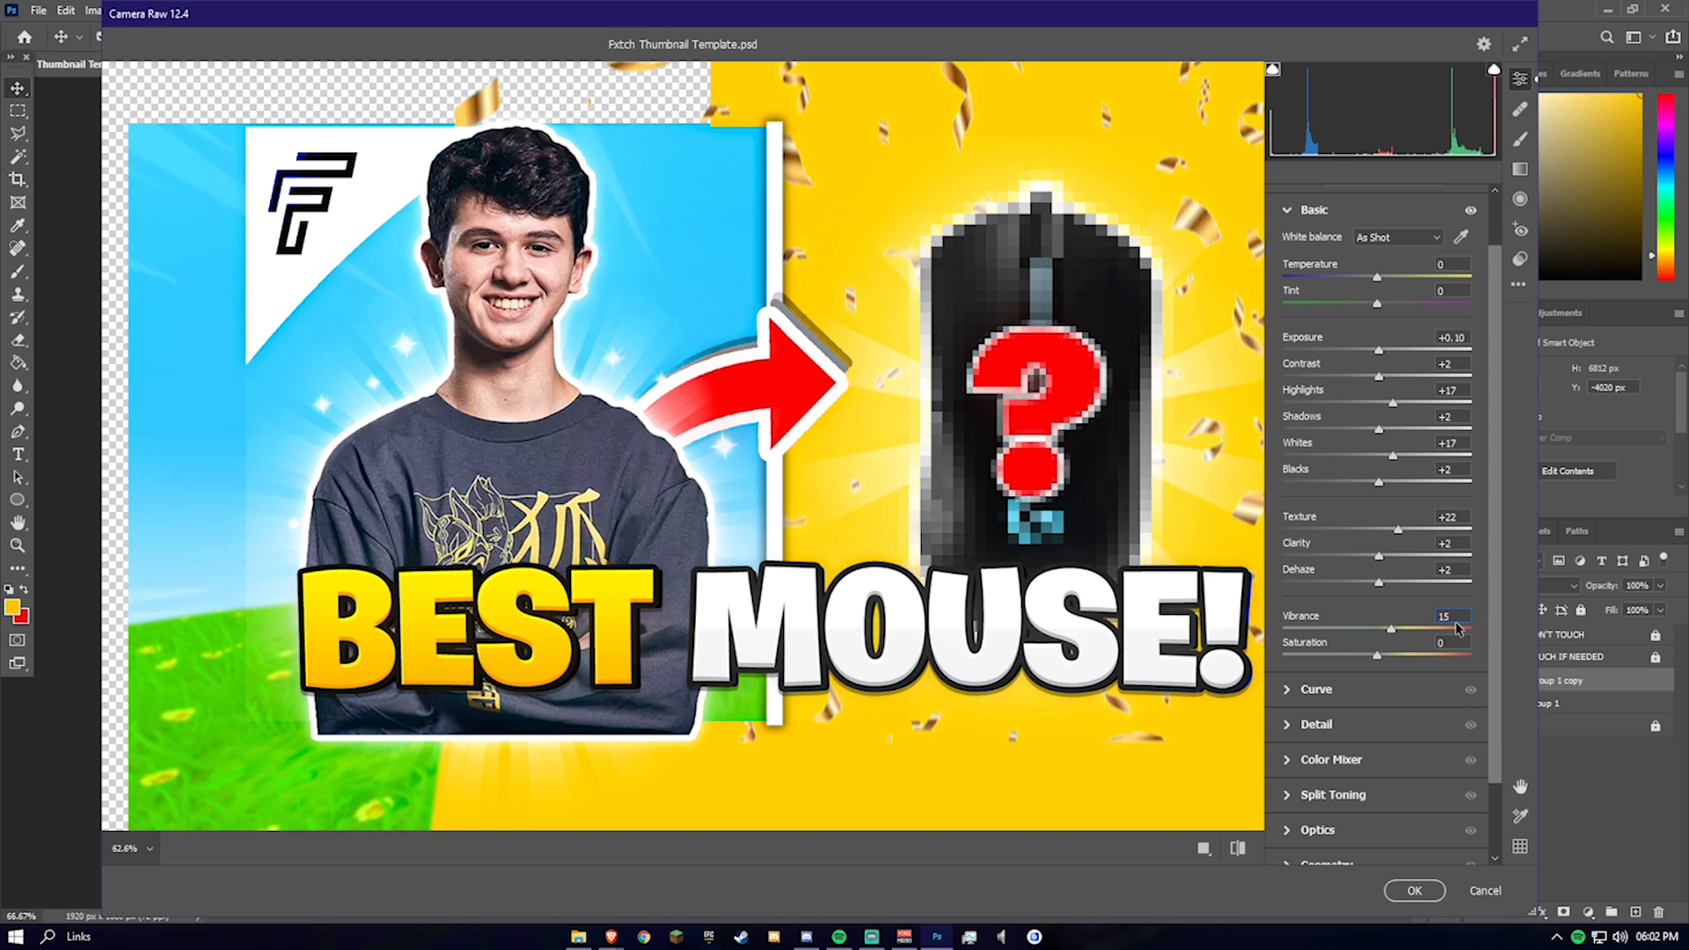
Step: Try a Saturation of +50 and inspect its effect on the face and the overall design
key("Tab")
key("BackSpace")
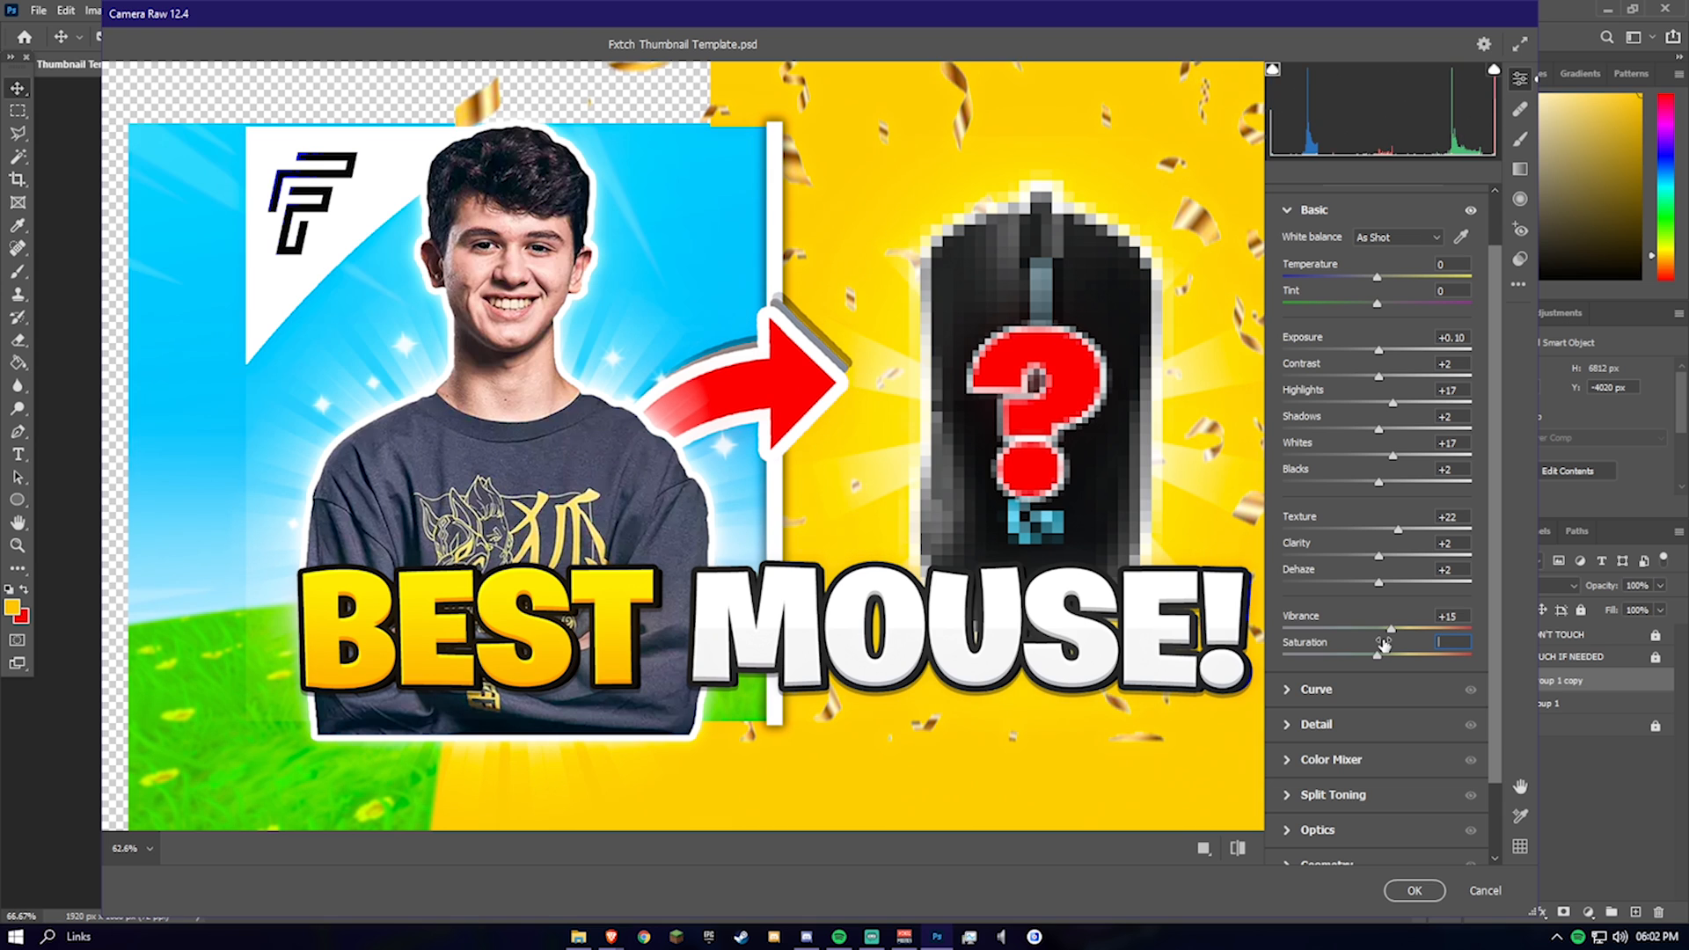
left_click_drag(1491, 655, 1492, 645)
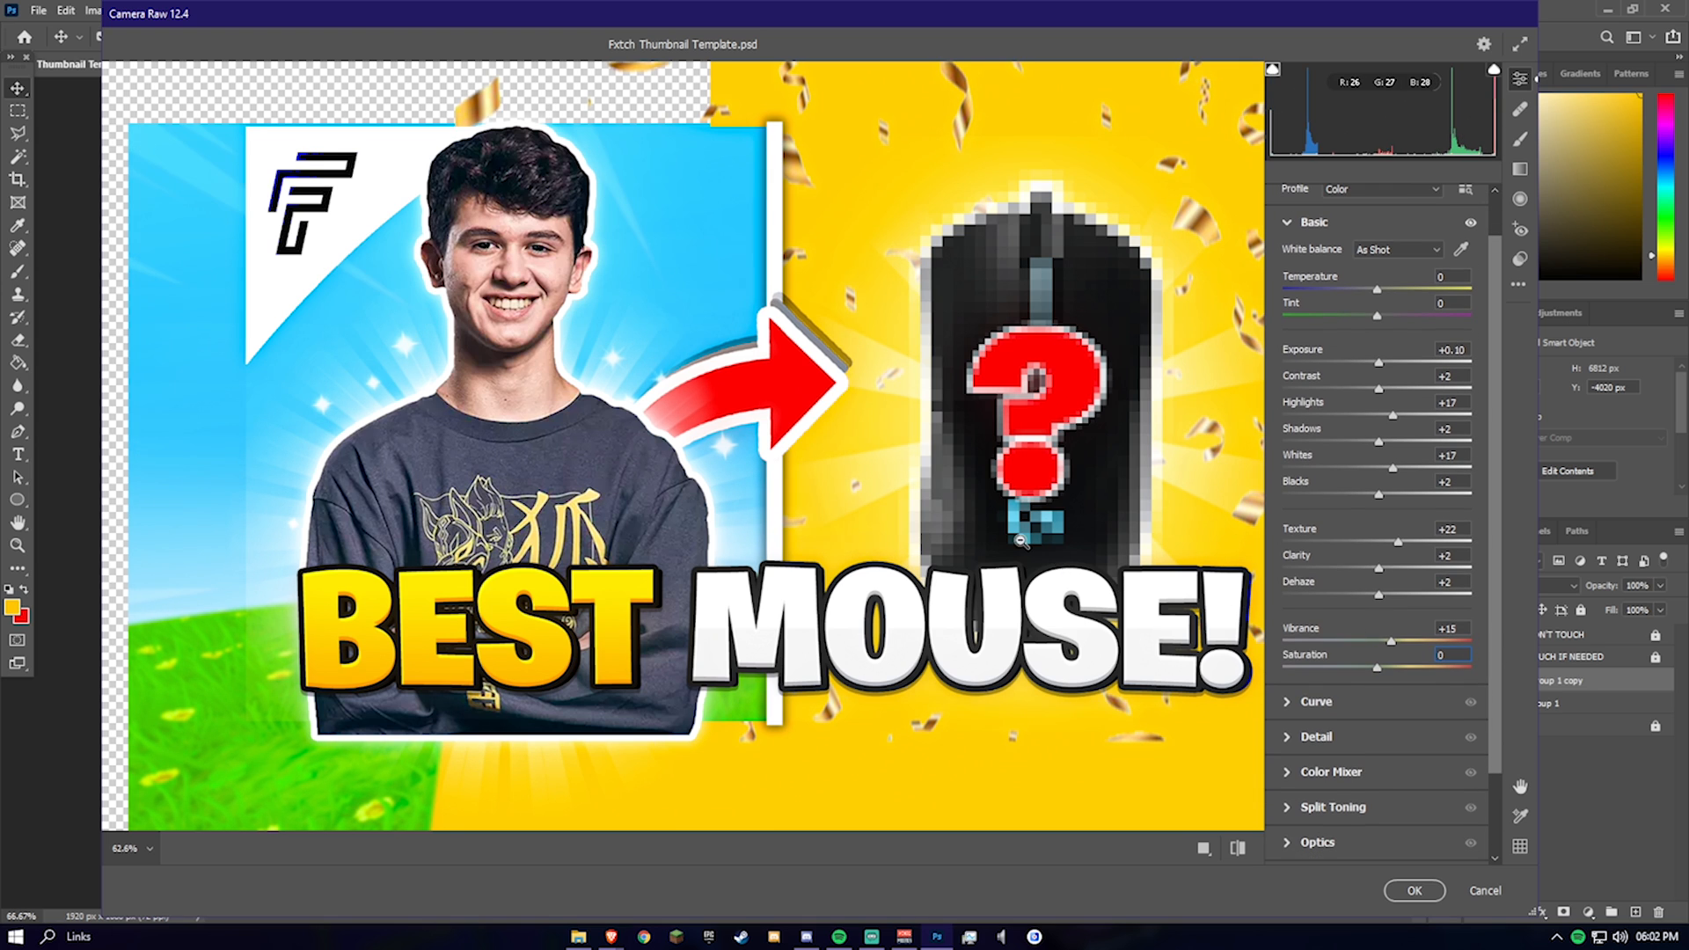
scroll(906, 571, "down", 1)
scroll(809, 537, "up", 1)
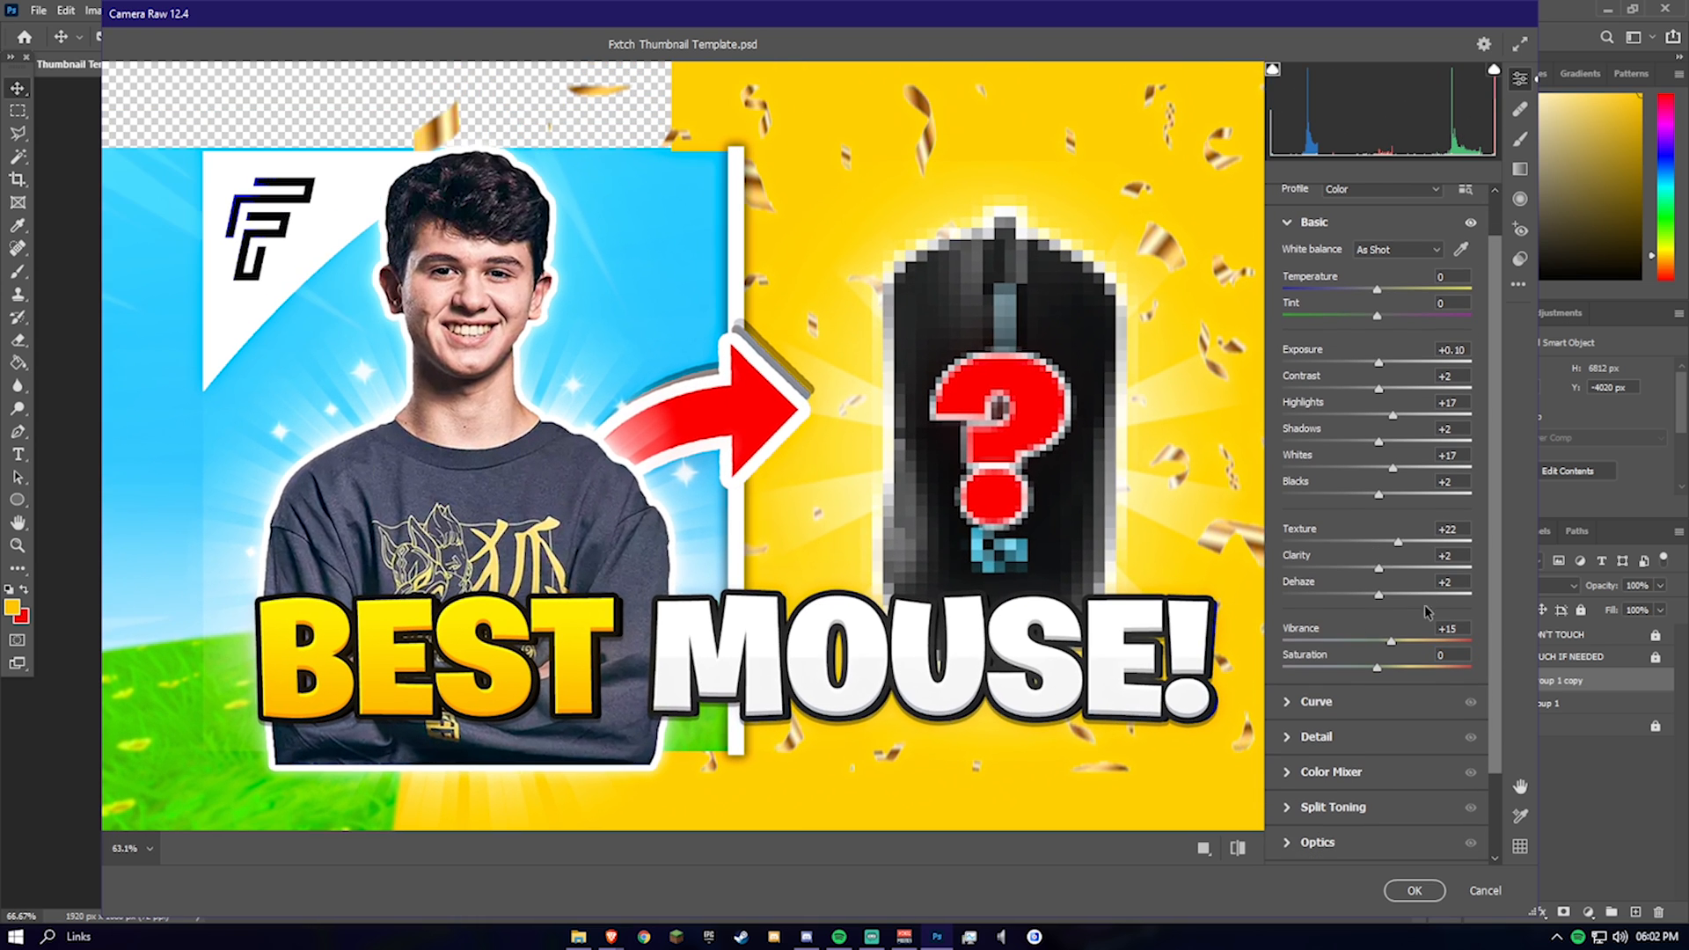
type("50")
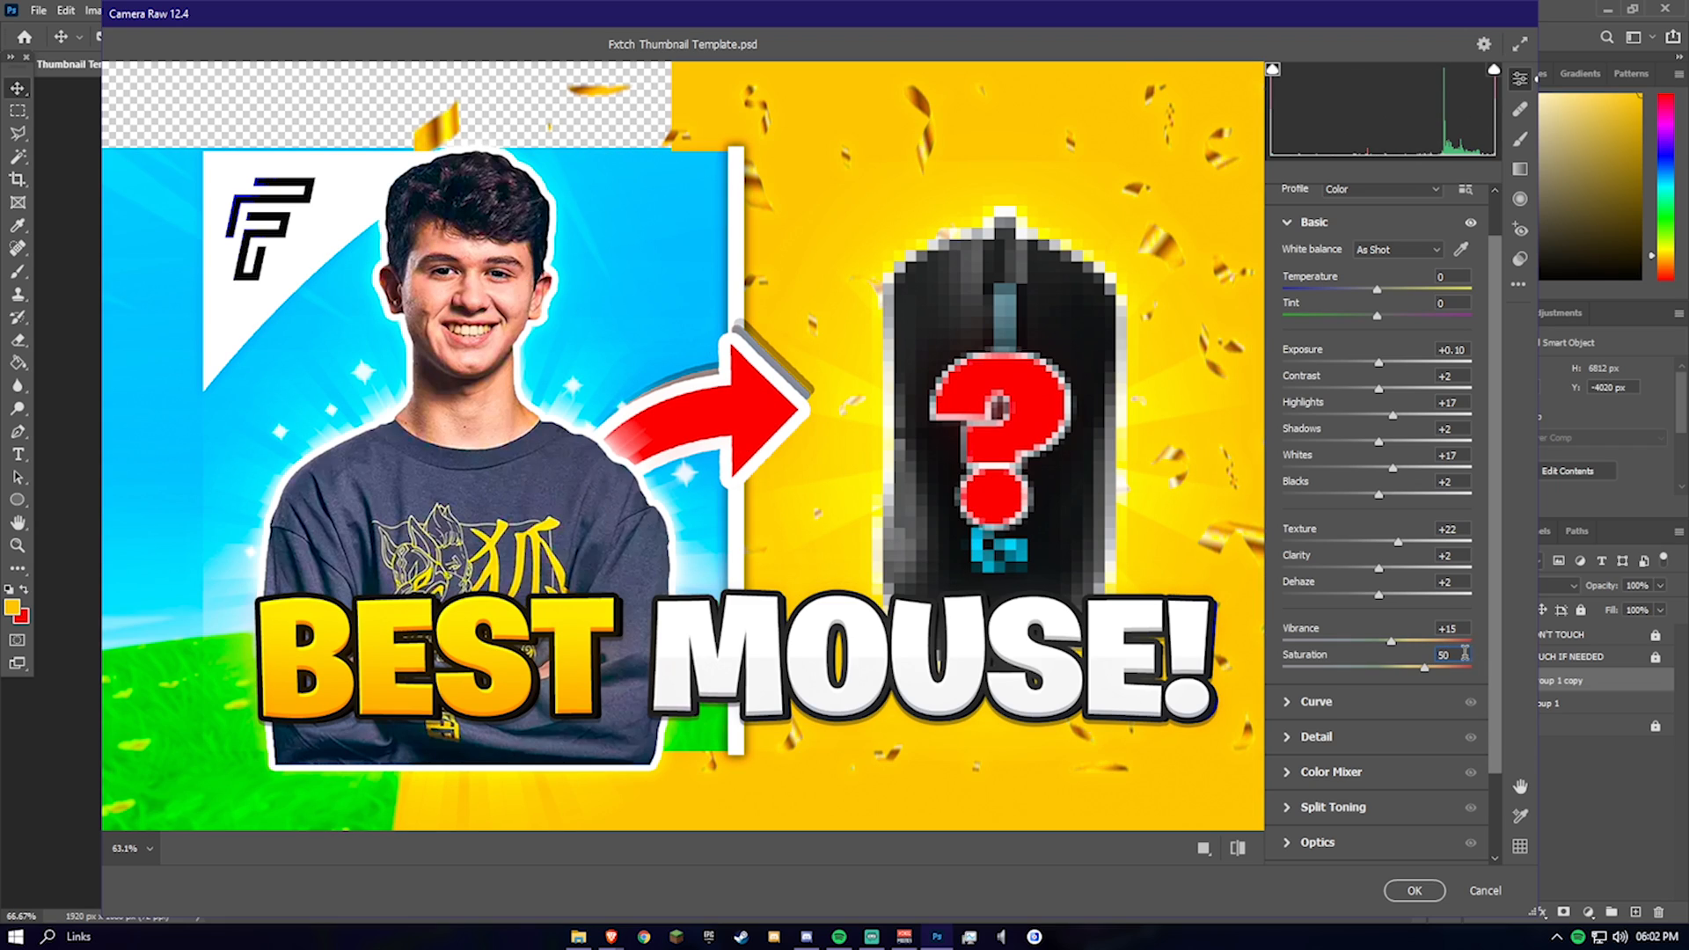
scroll(550, 387, "up", 6)
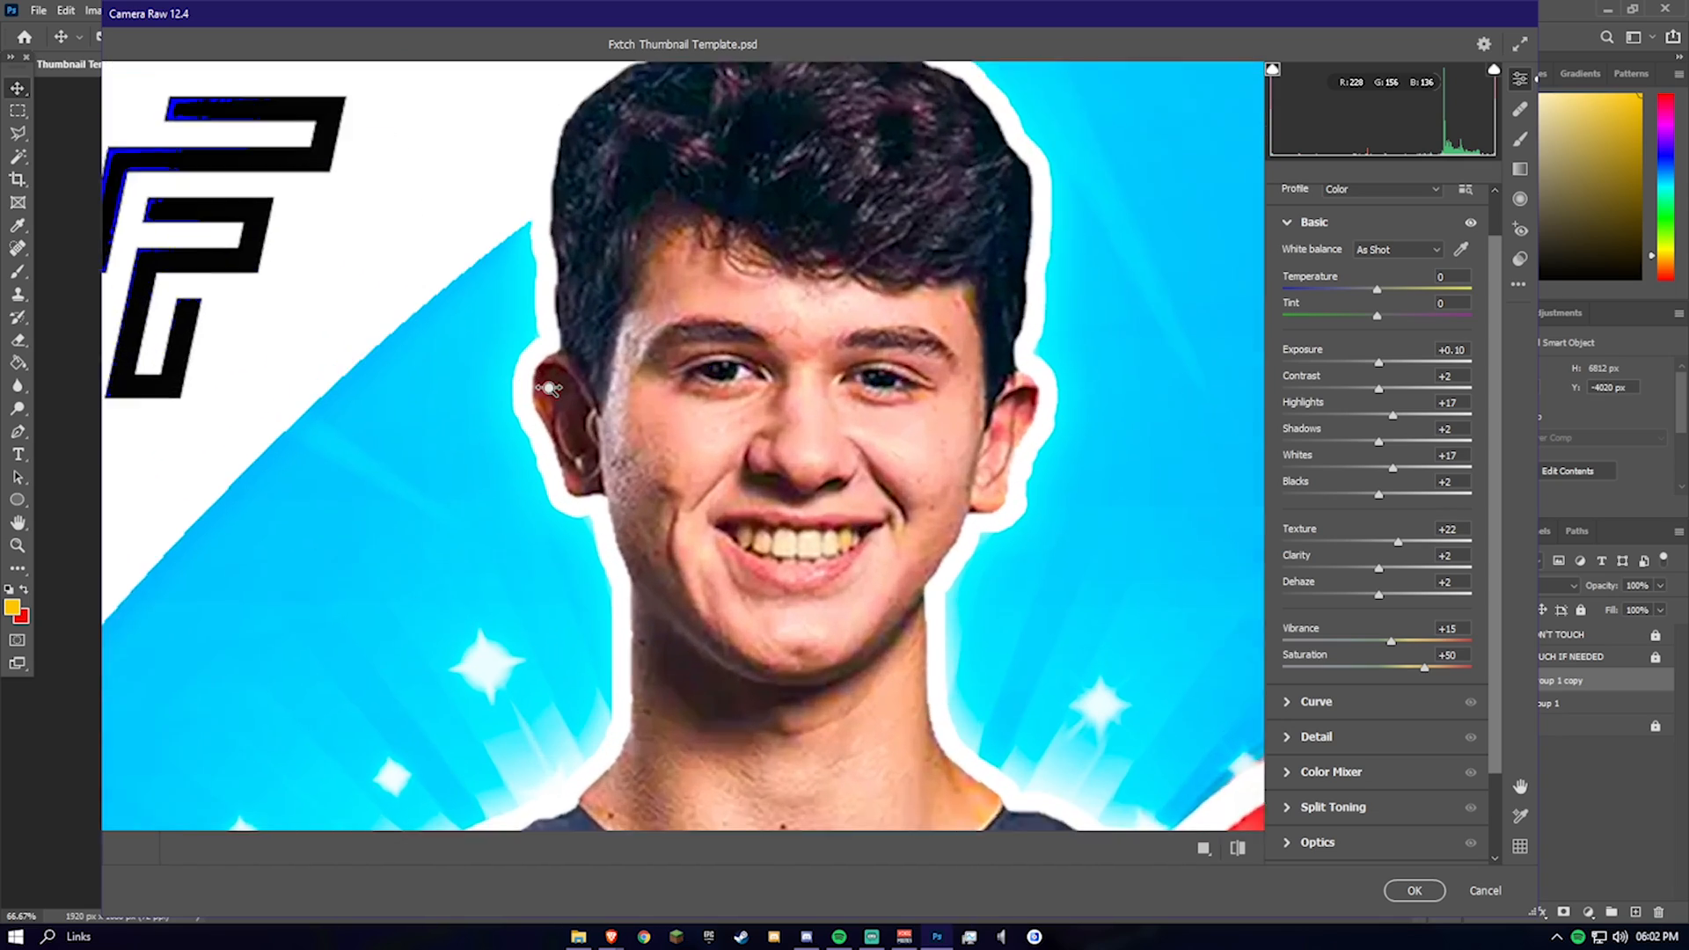
left_click_drag(549, 388, 418, 306)
left_click_drag(678, 427, 798, 497)
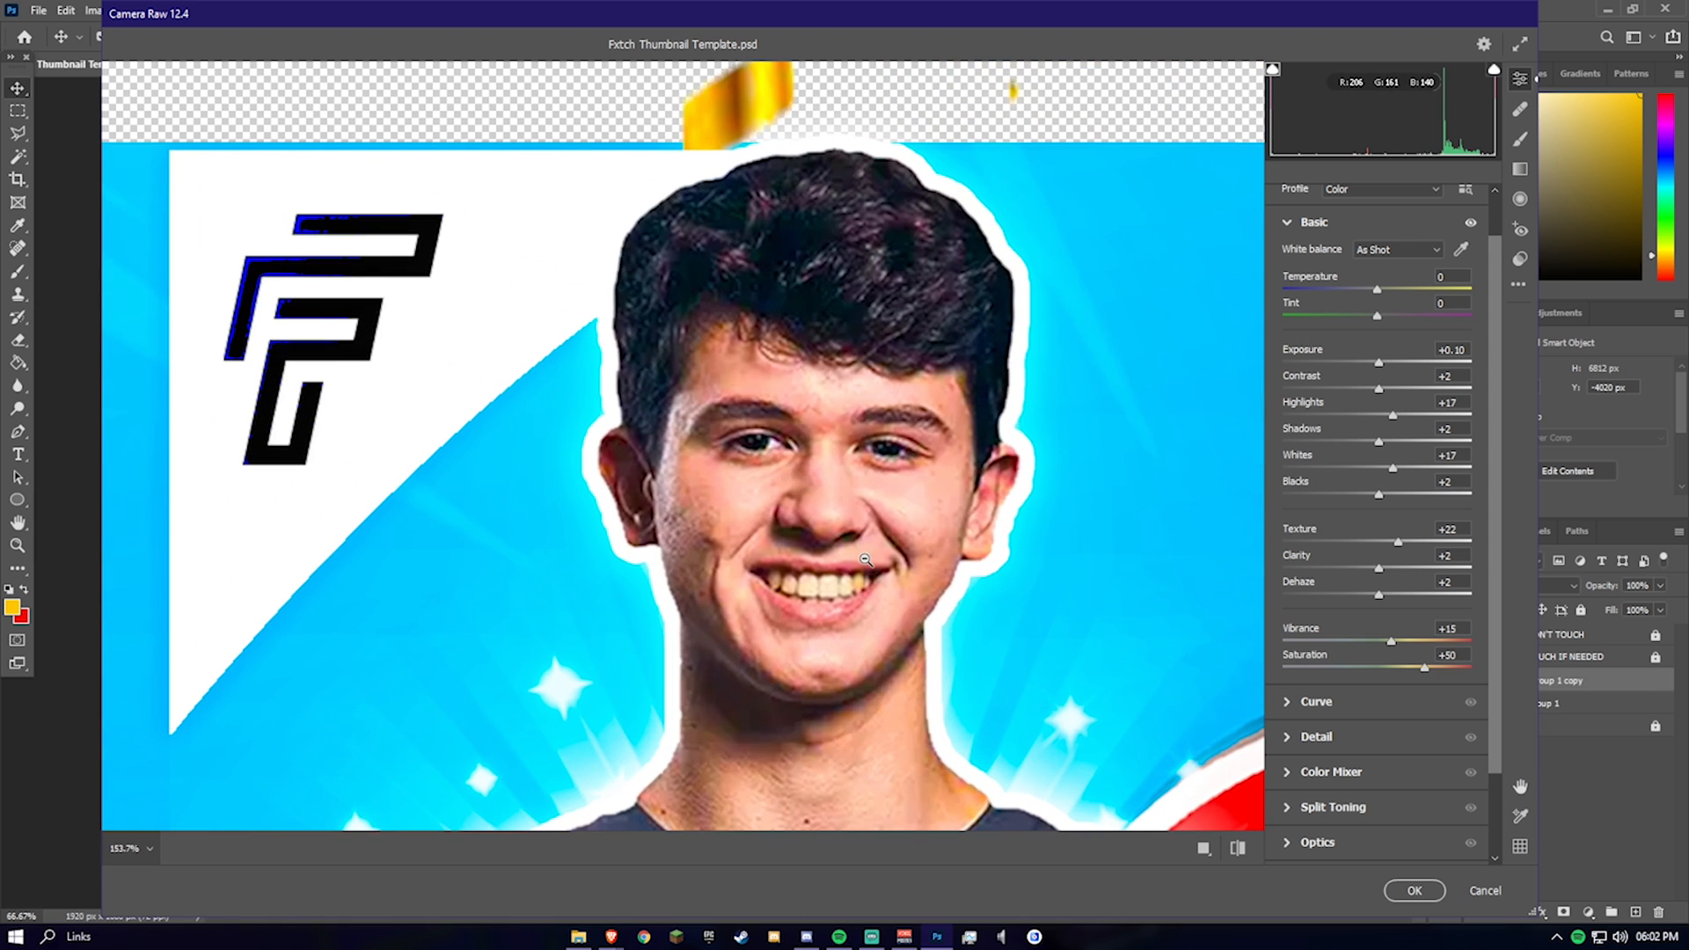
scroll(863, 559, "down", 6)
scroll(716, 565, "up", 4)
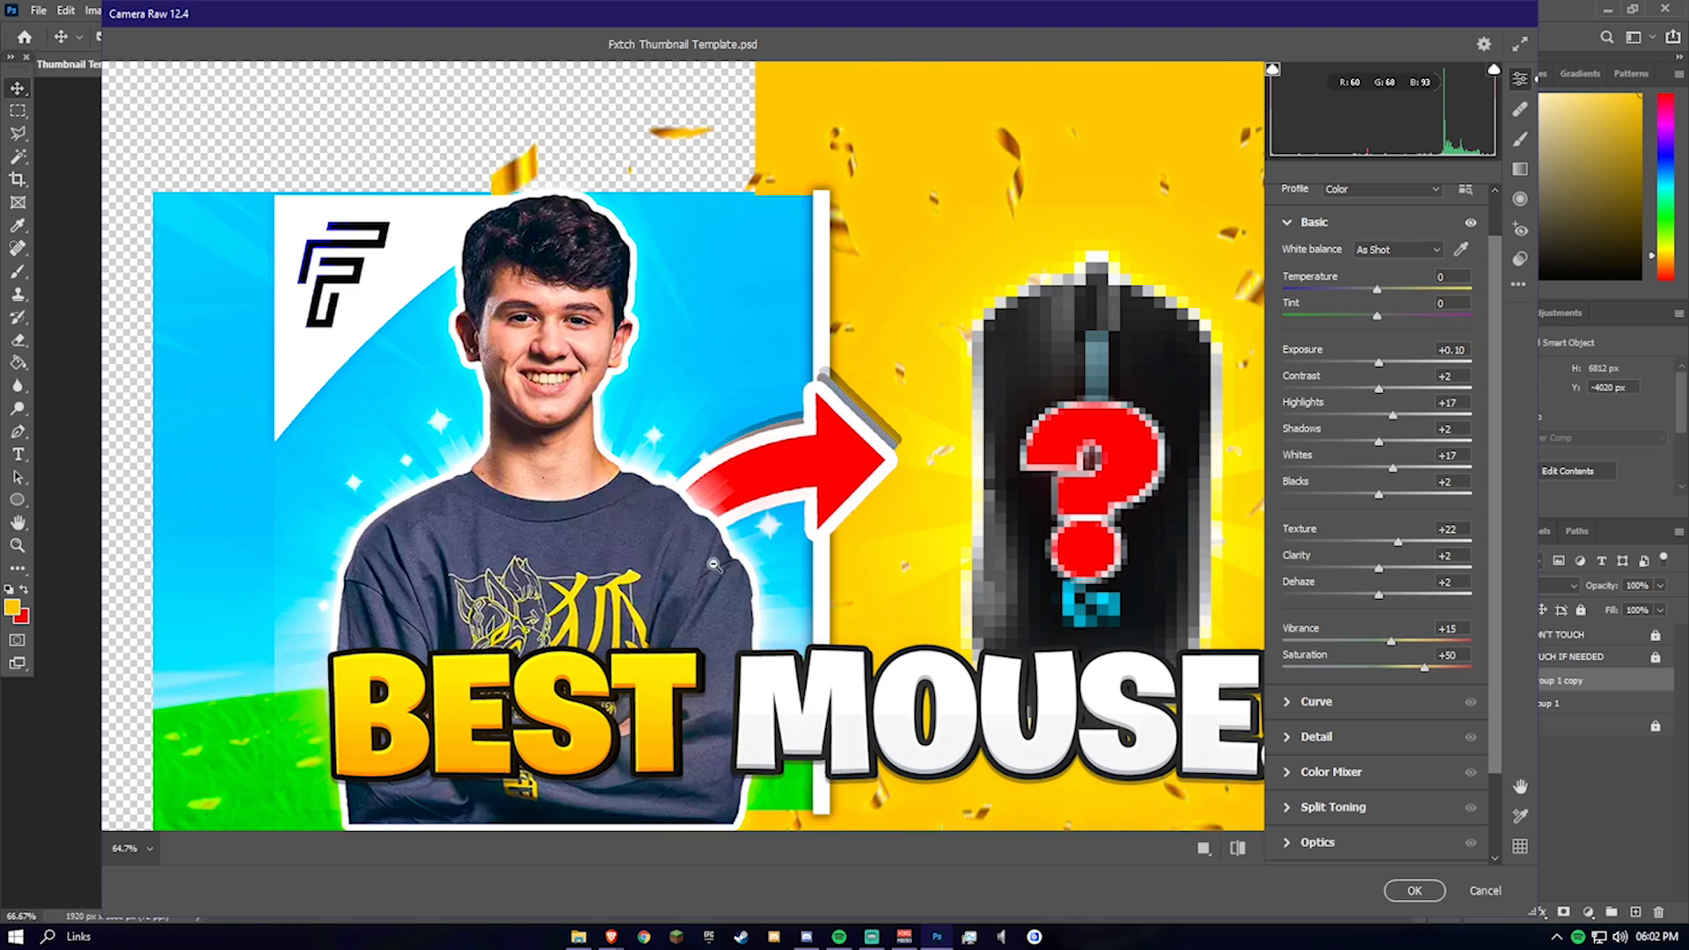
scroll(708, 588, "down", 2)
Step: Set Saturation to +22
left_click(1403, 654)
type("30")
key("BackSpace")
key("BackSpace")
type("22")
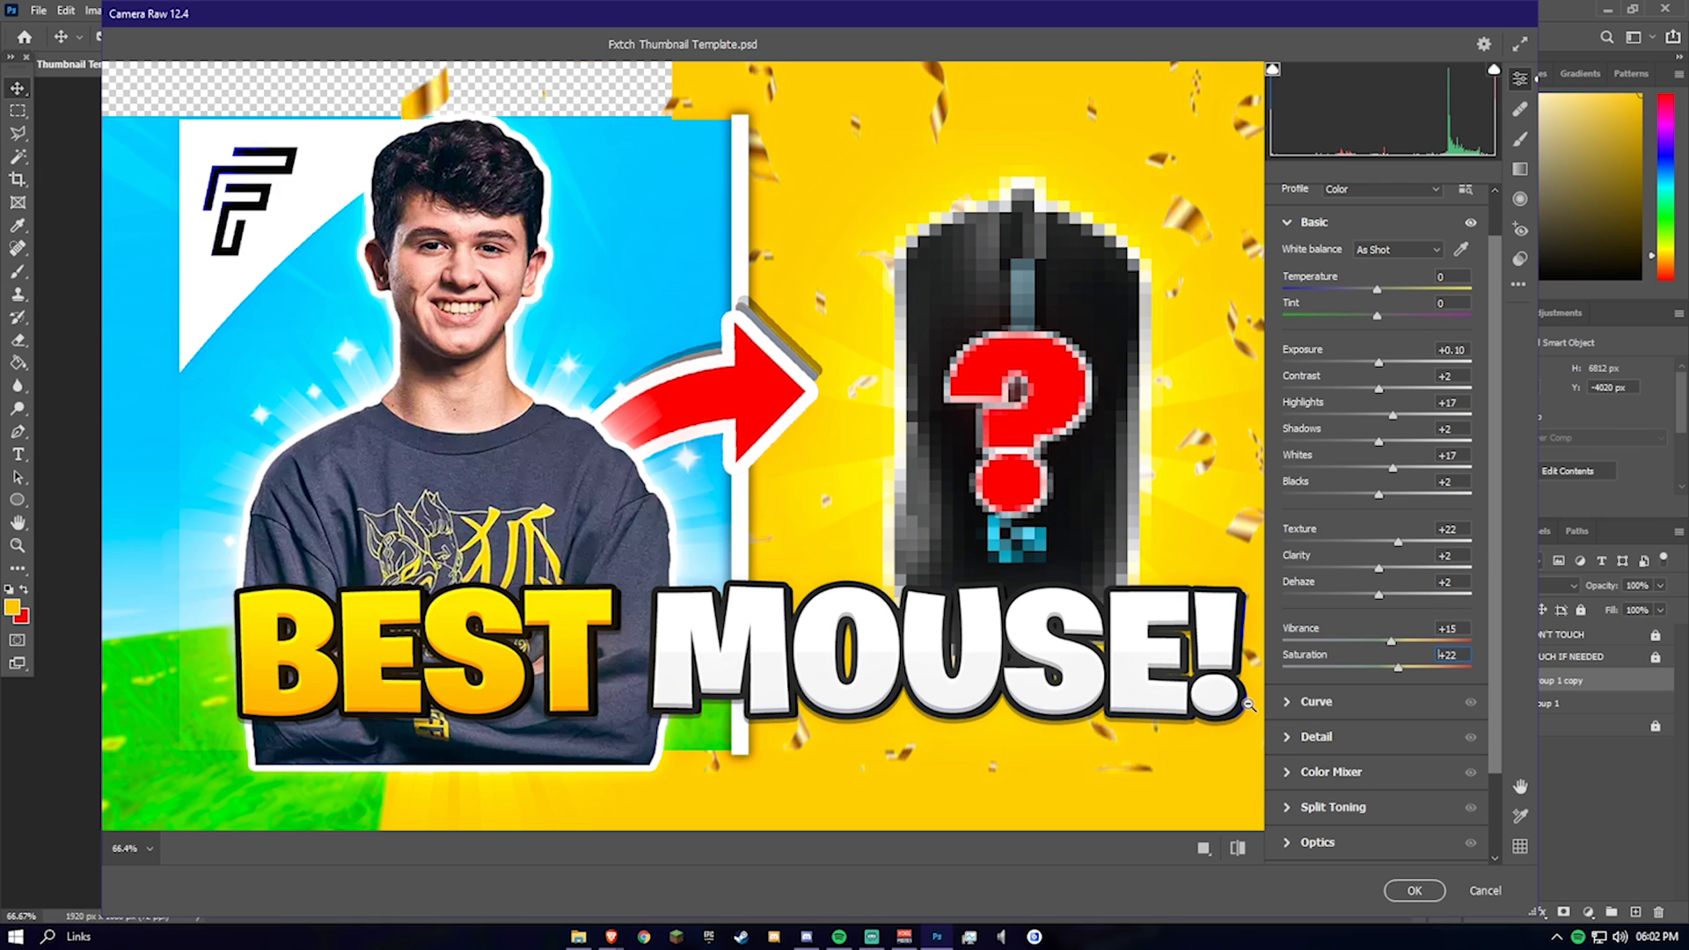
Step: Adjust the parametric Curve with Highlights +3, Lights +3, Darks +2 and Shadows +2
left_click(1293, 702)
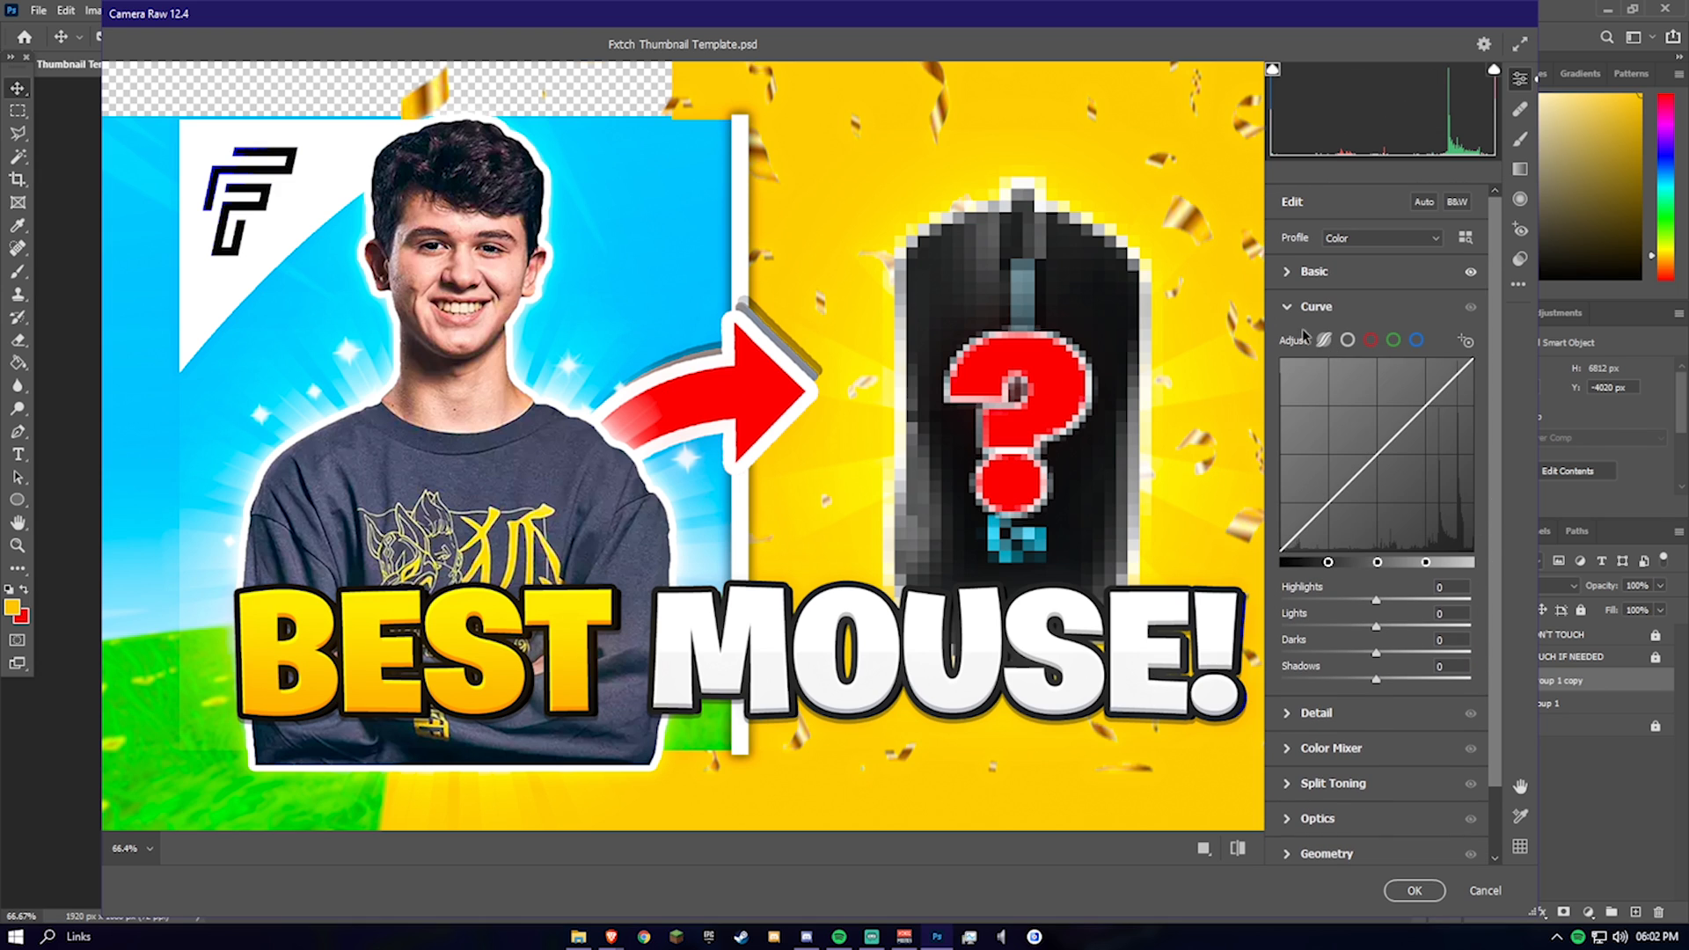
left_click(1288, 308)
left_click(1289, 309)
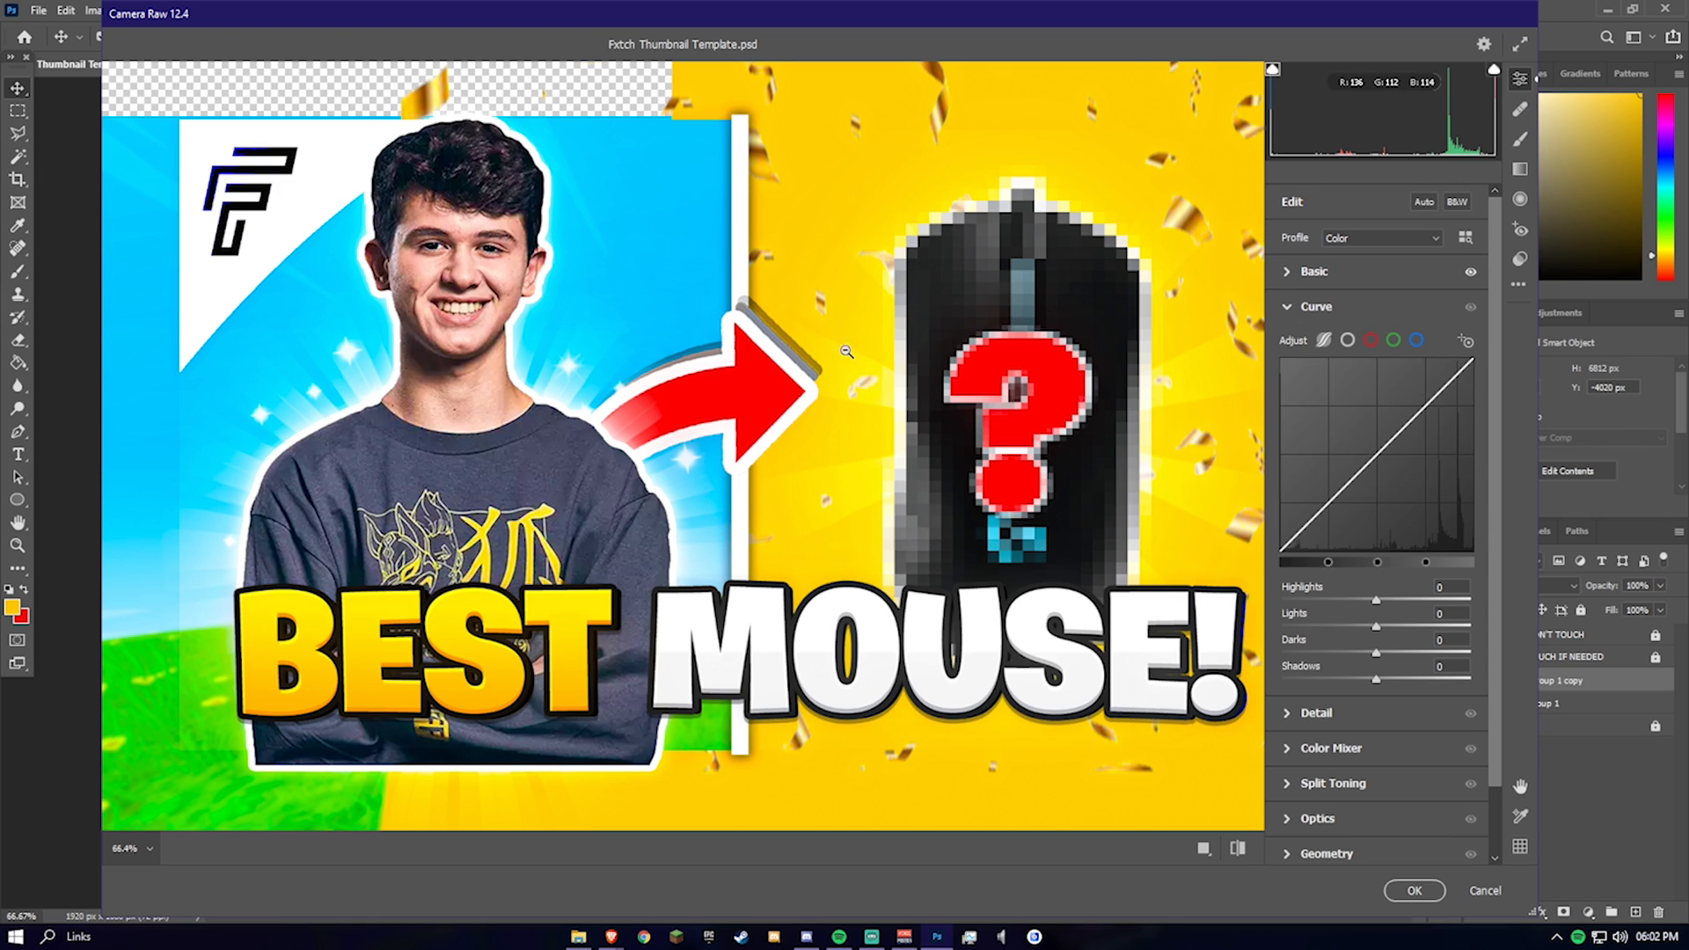
left_click(1461, 595)
type("3")
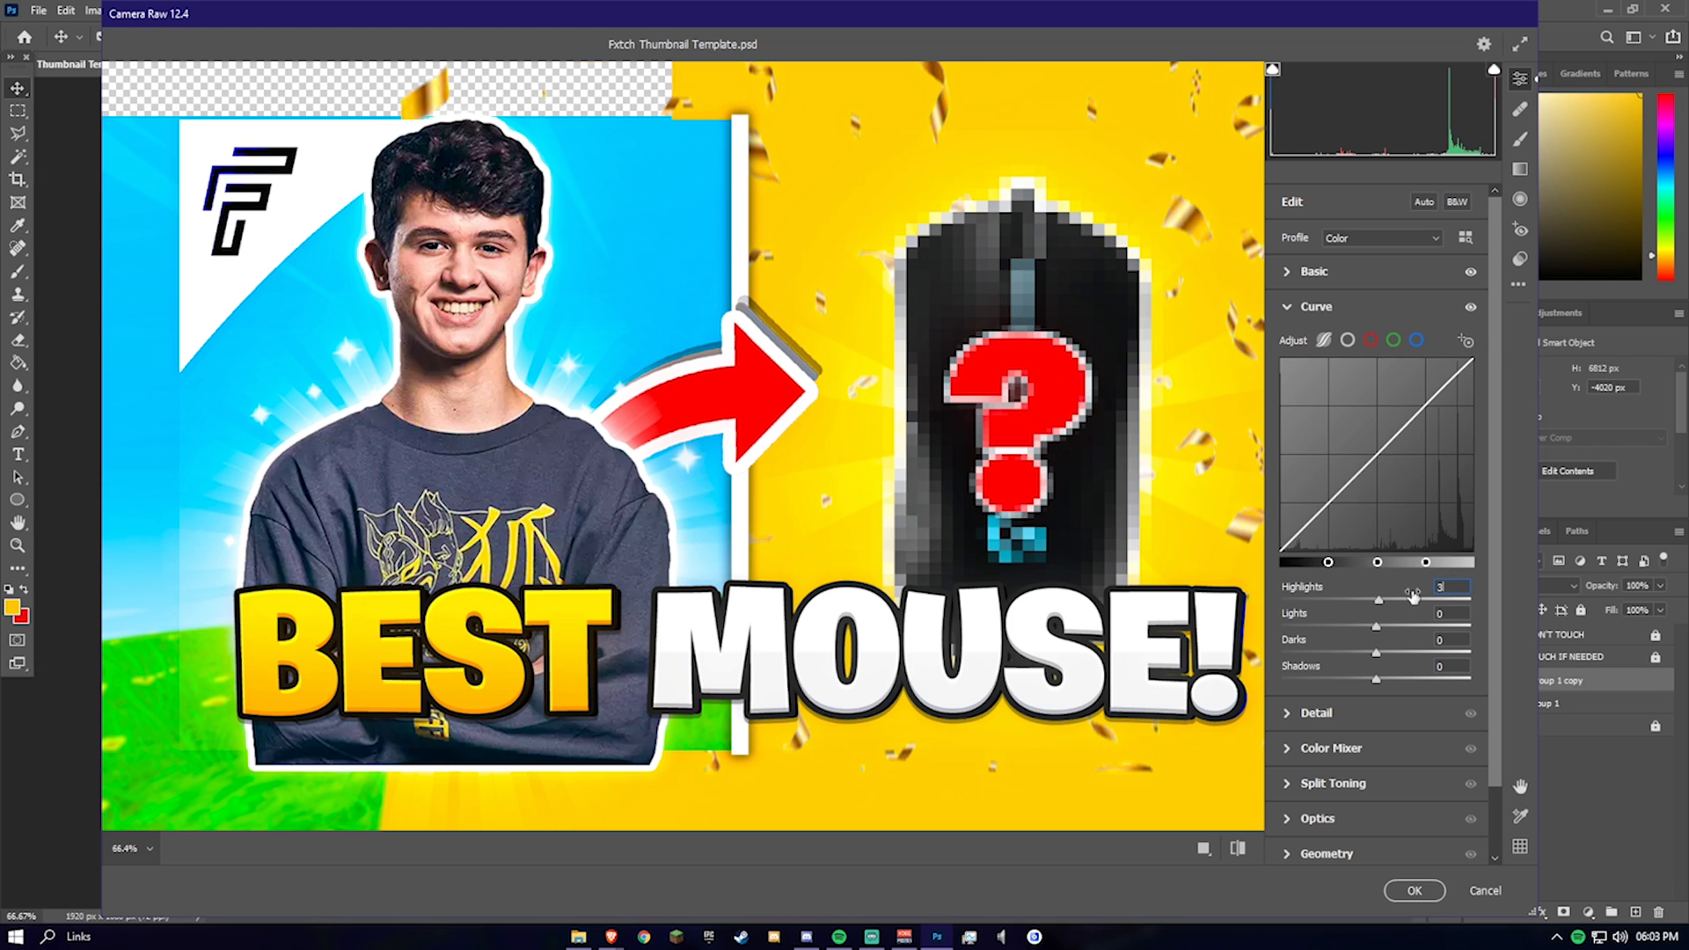
key("Tab")
type("3")
key("Tab")
type("2")
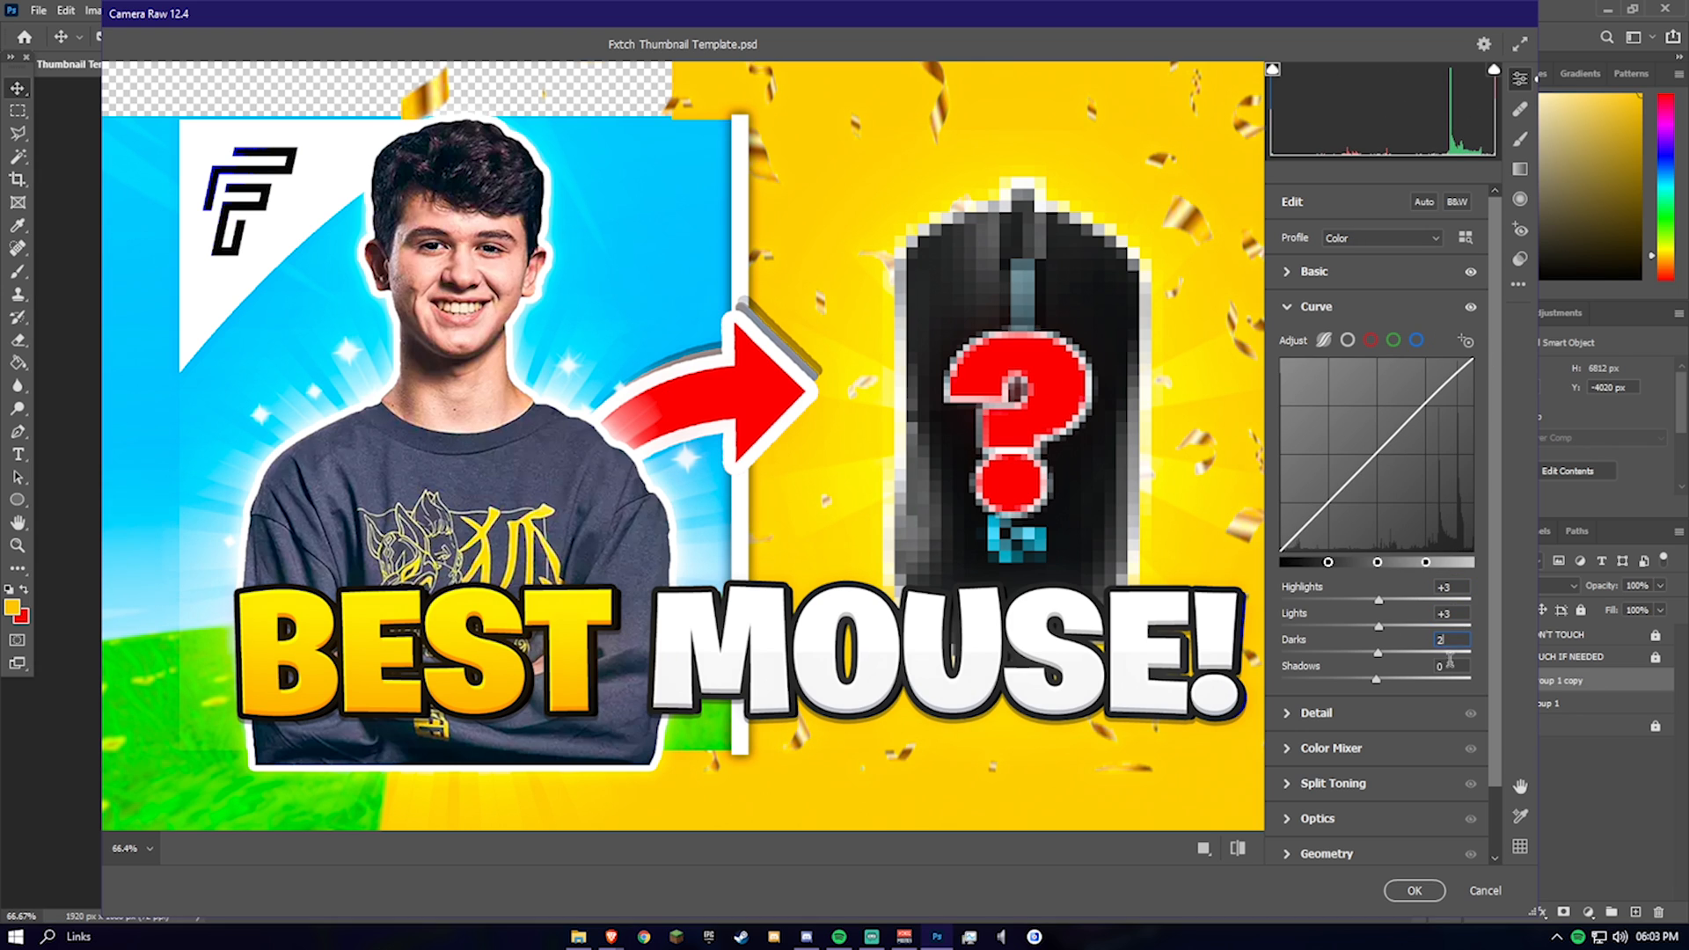
key("Tab")
type("2")
Step: Set the Detail adjustments to Sharpening 22, Noise Reduction 15 and Color Noise Reduction 15
left_click(1297, 720)
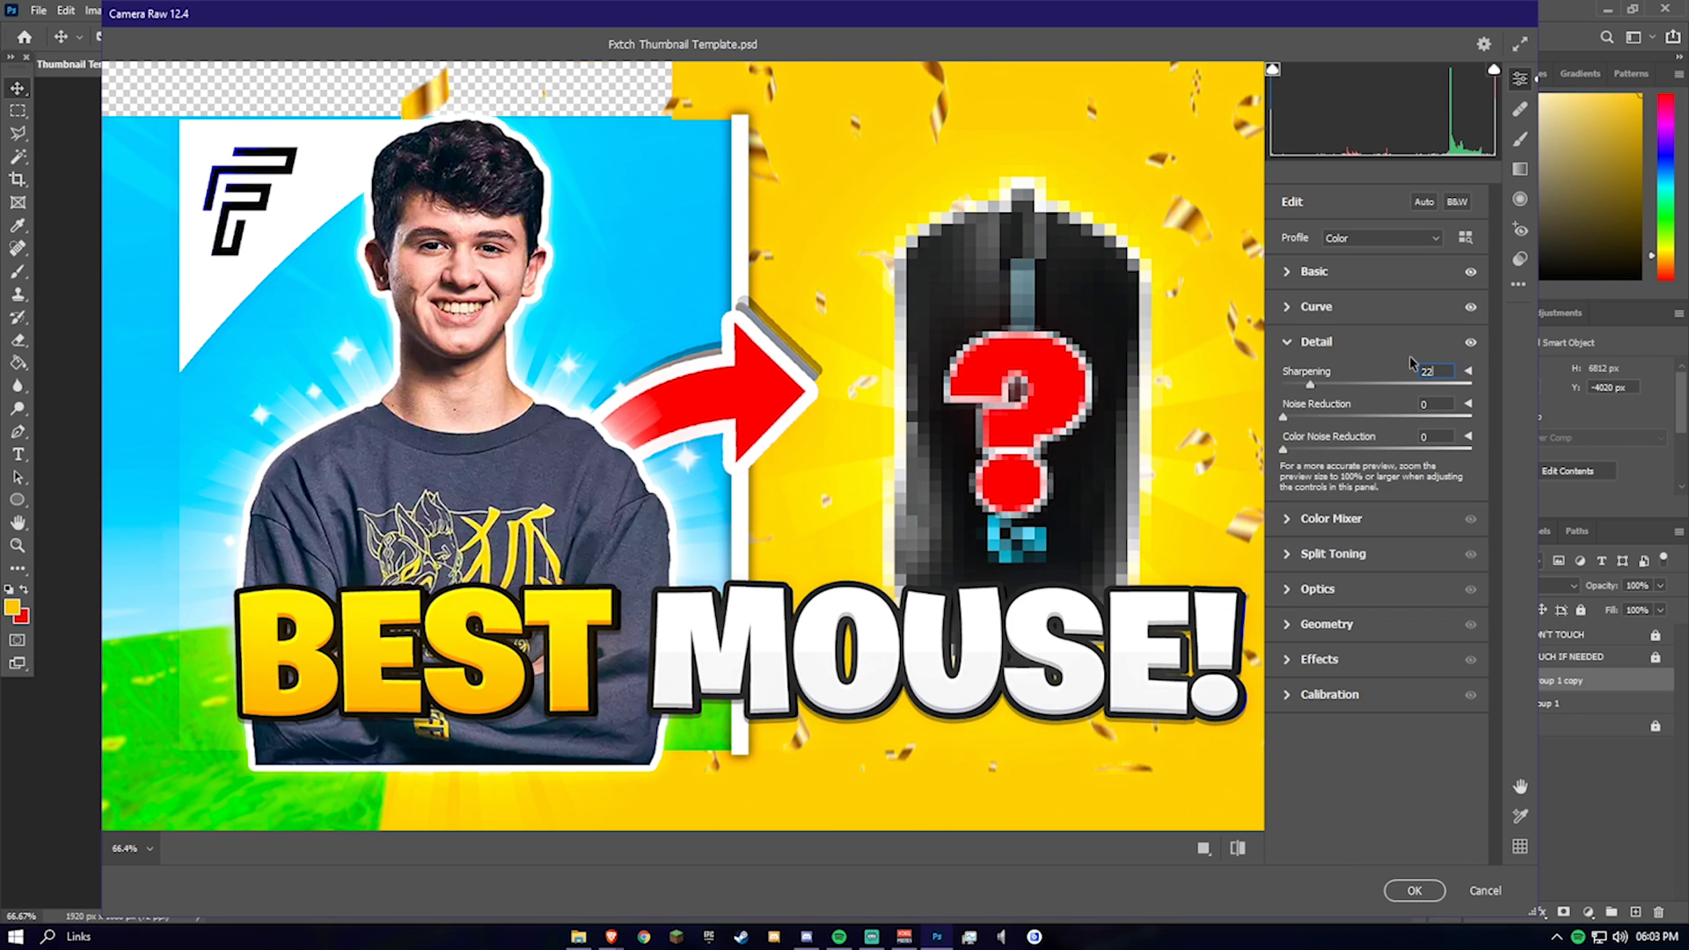
key("Tab")
type("15")
key("Tab")
type("15")
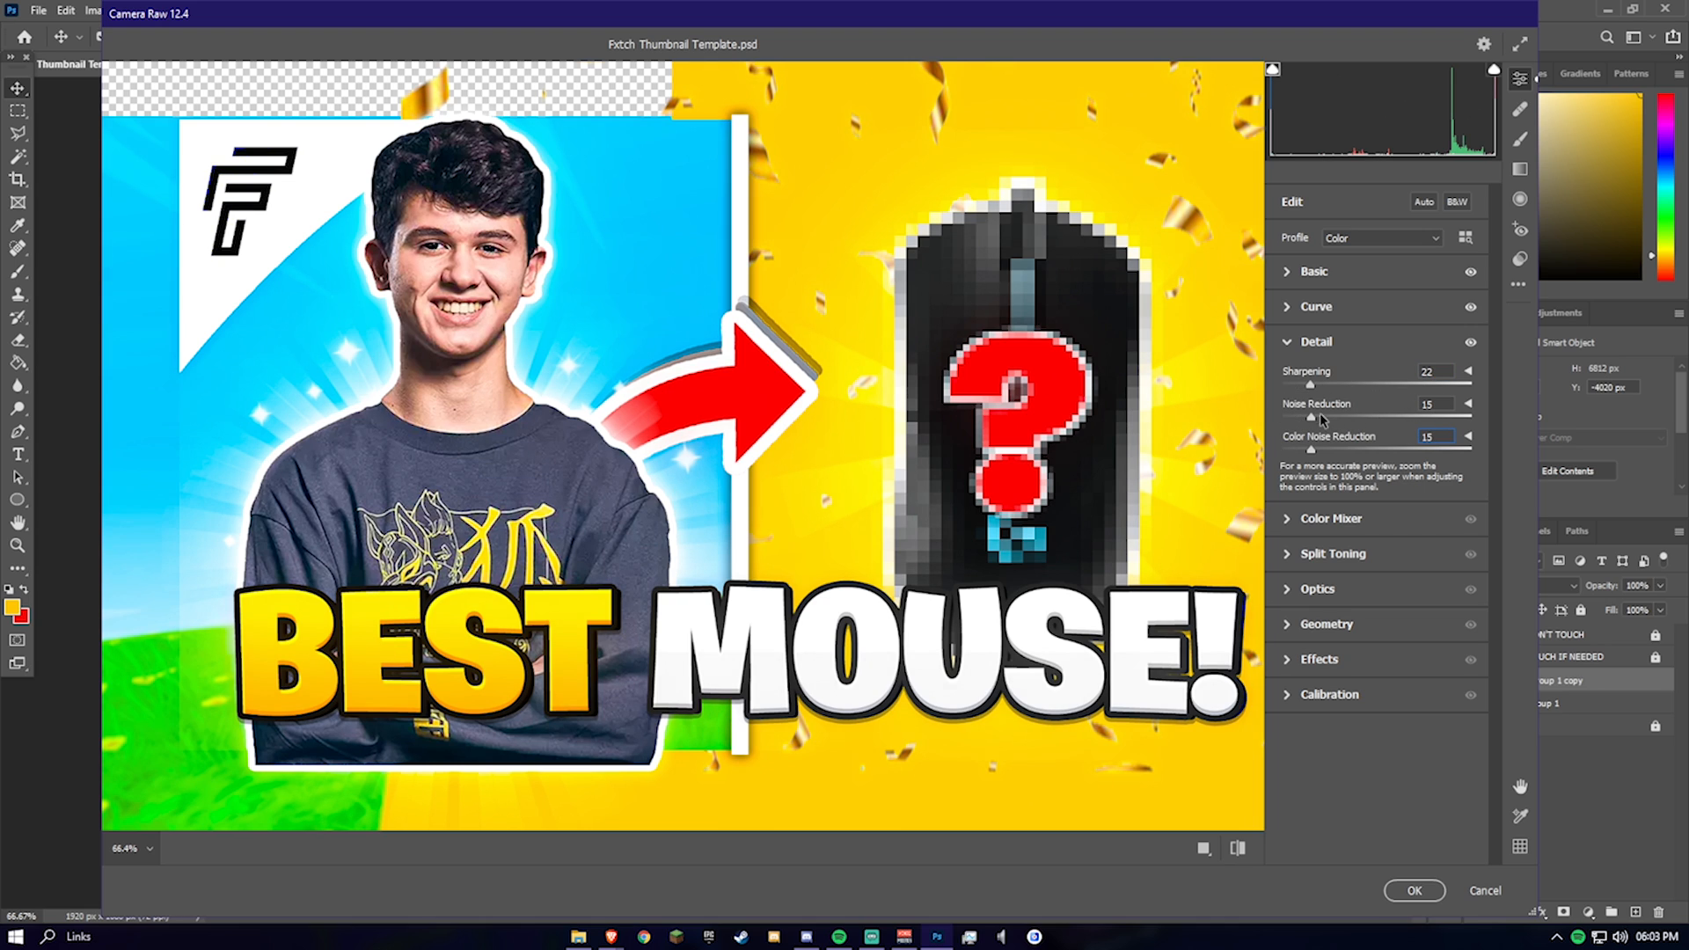
Step: Set the Effects adjustments to Grain 4 and Vignetting +3
left_click(1298, 661)
type("4")
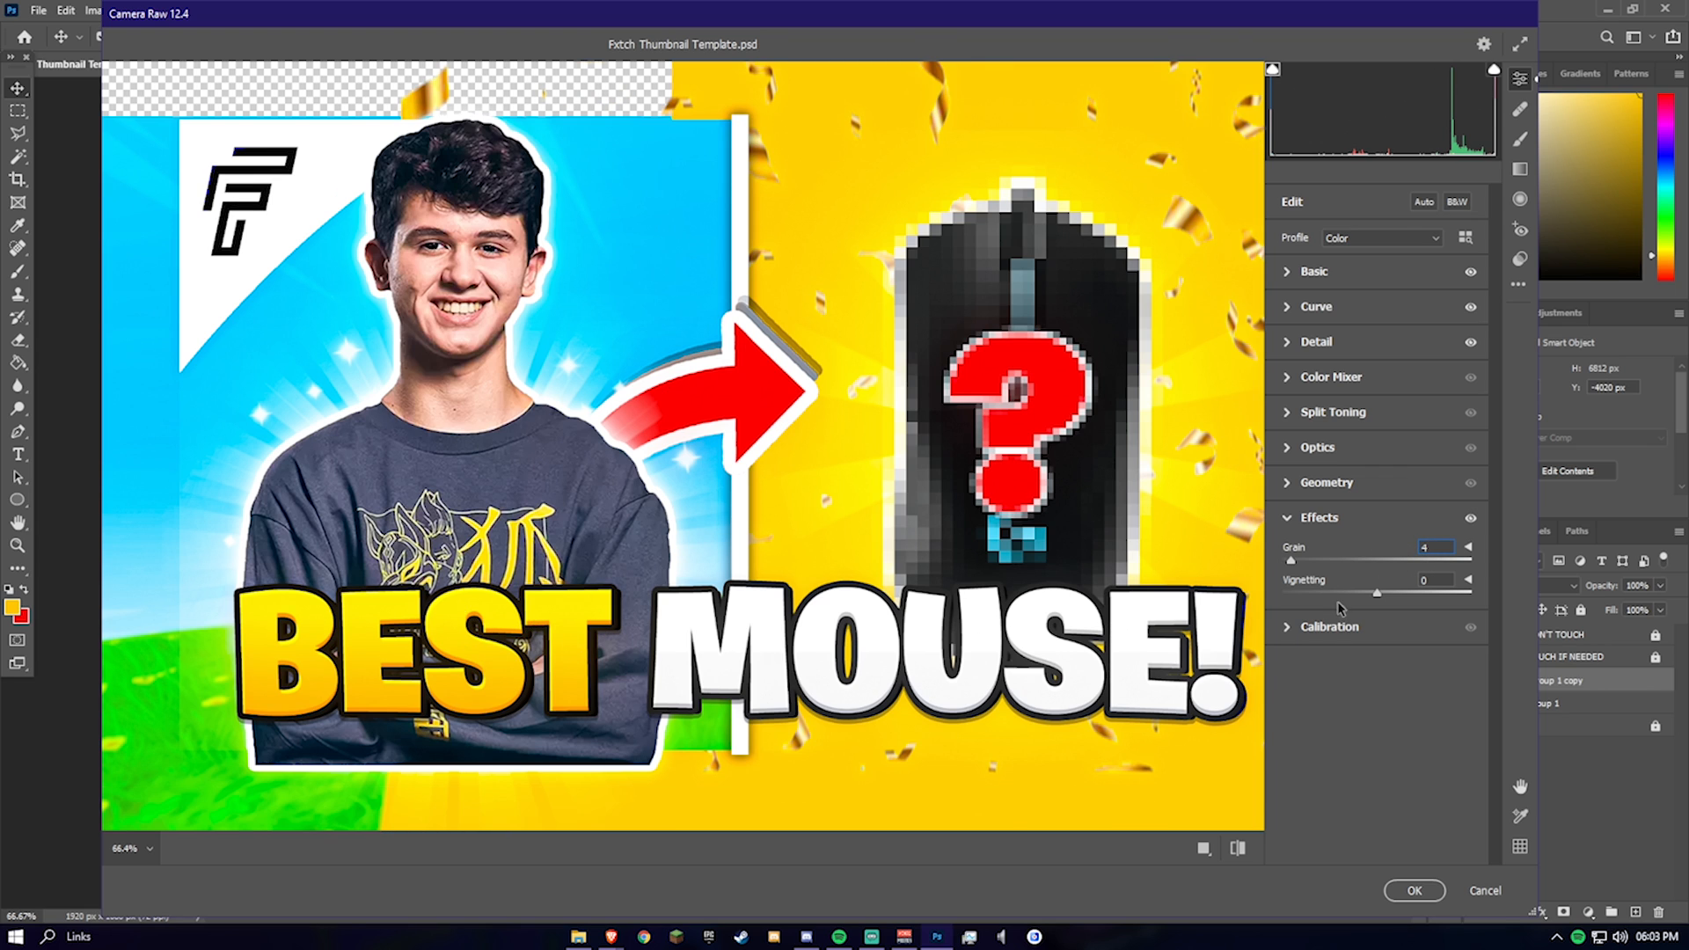
left_click_drag(1339, 603, 1253, 573)
type("50")
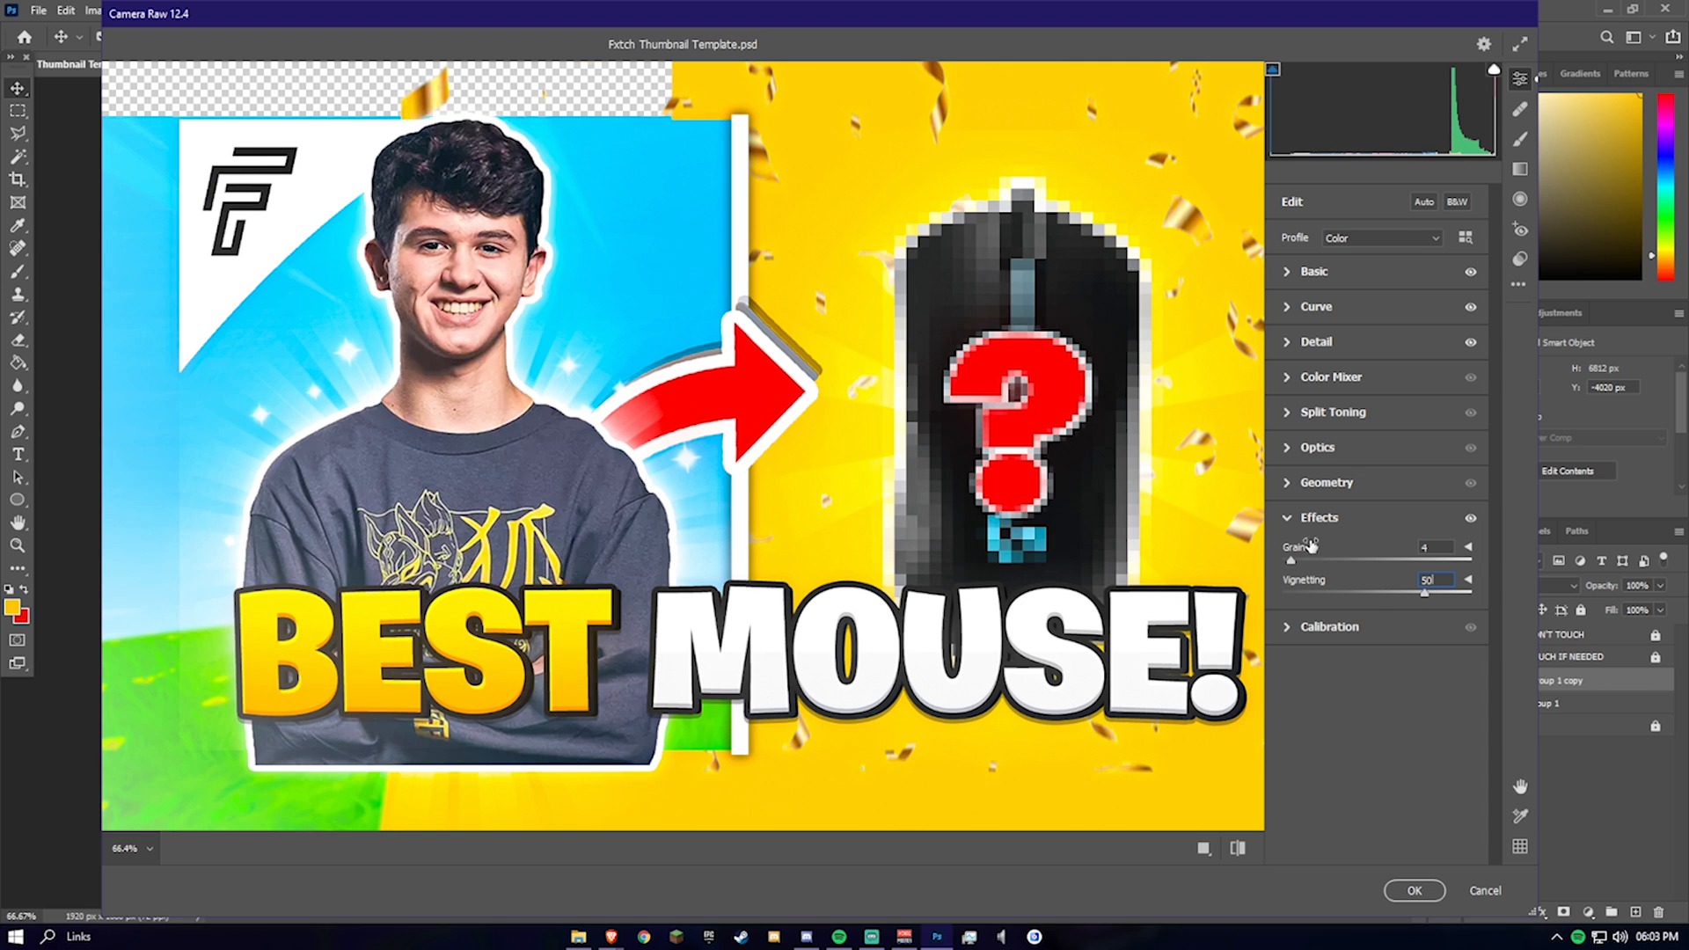
left_click_drag(1404, 588, 1415, 622)
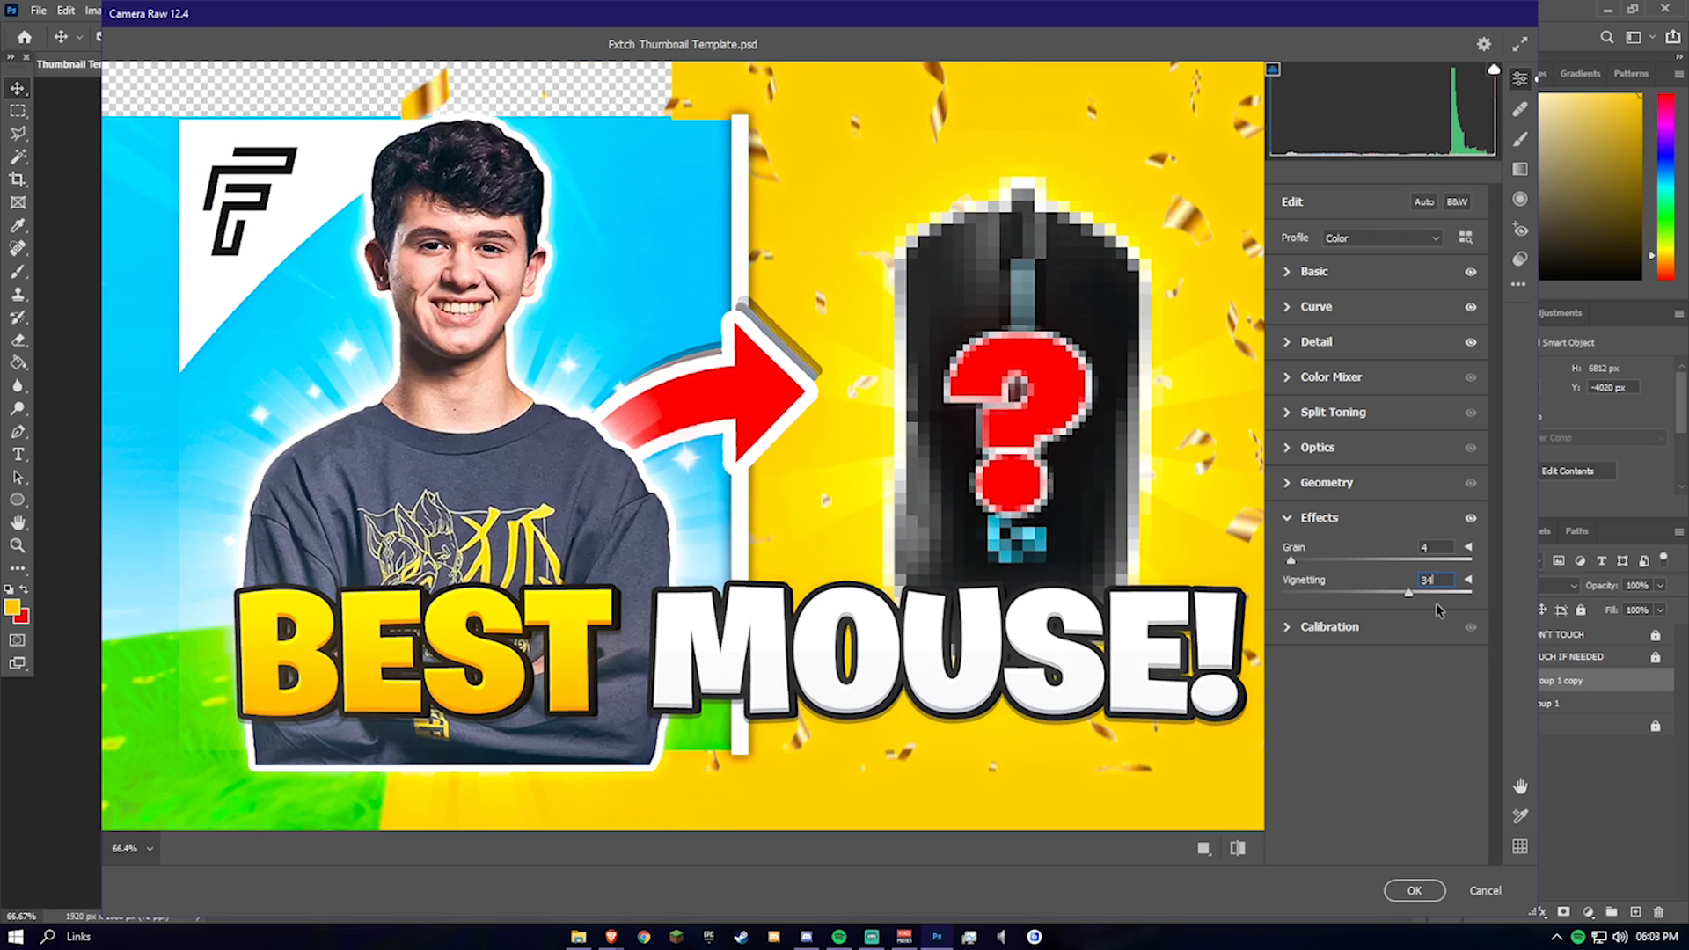
type("3")
Step: Compare the before and after versions of the design and face side by side, and apply the Camera Raw filter
left_click(1204, 848)
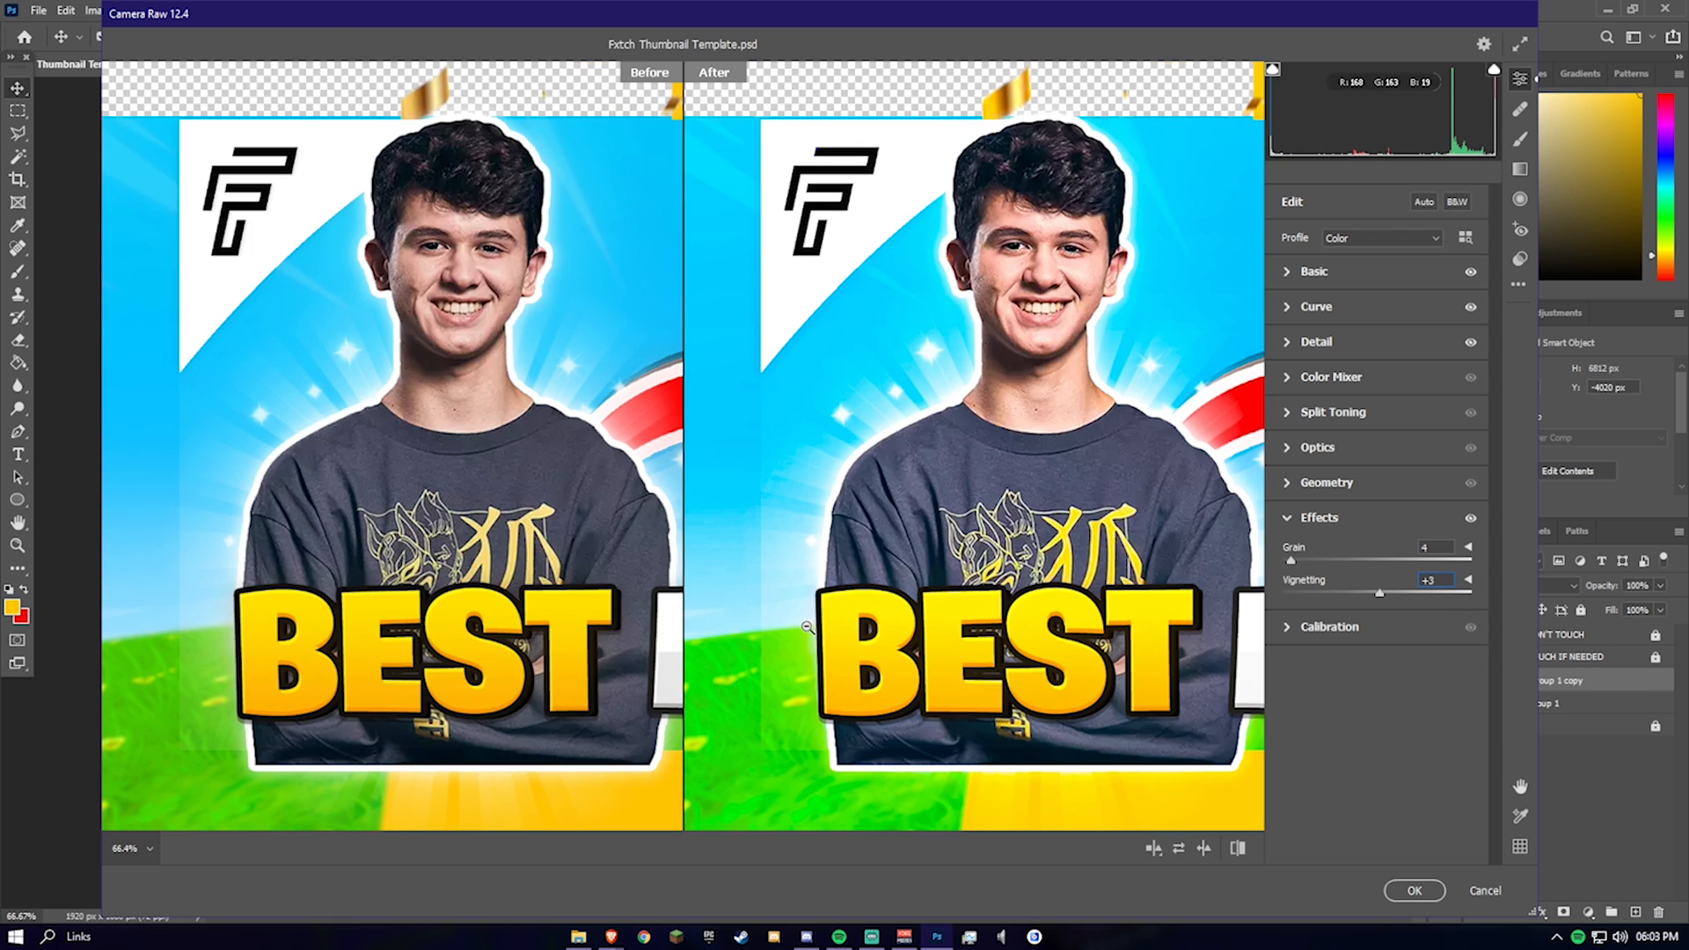
scroll(1031, 572, "up", 2)
scroll(1031, 576, "down", 4)
scroll(959, 661, "up", 6)
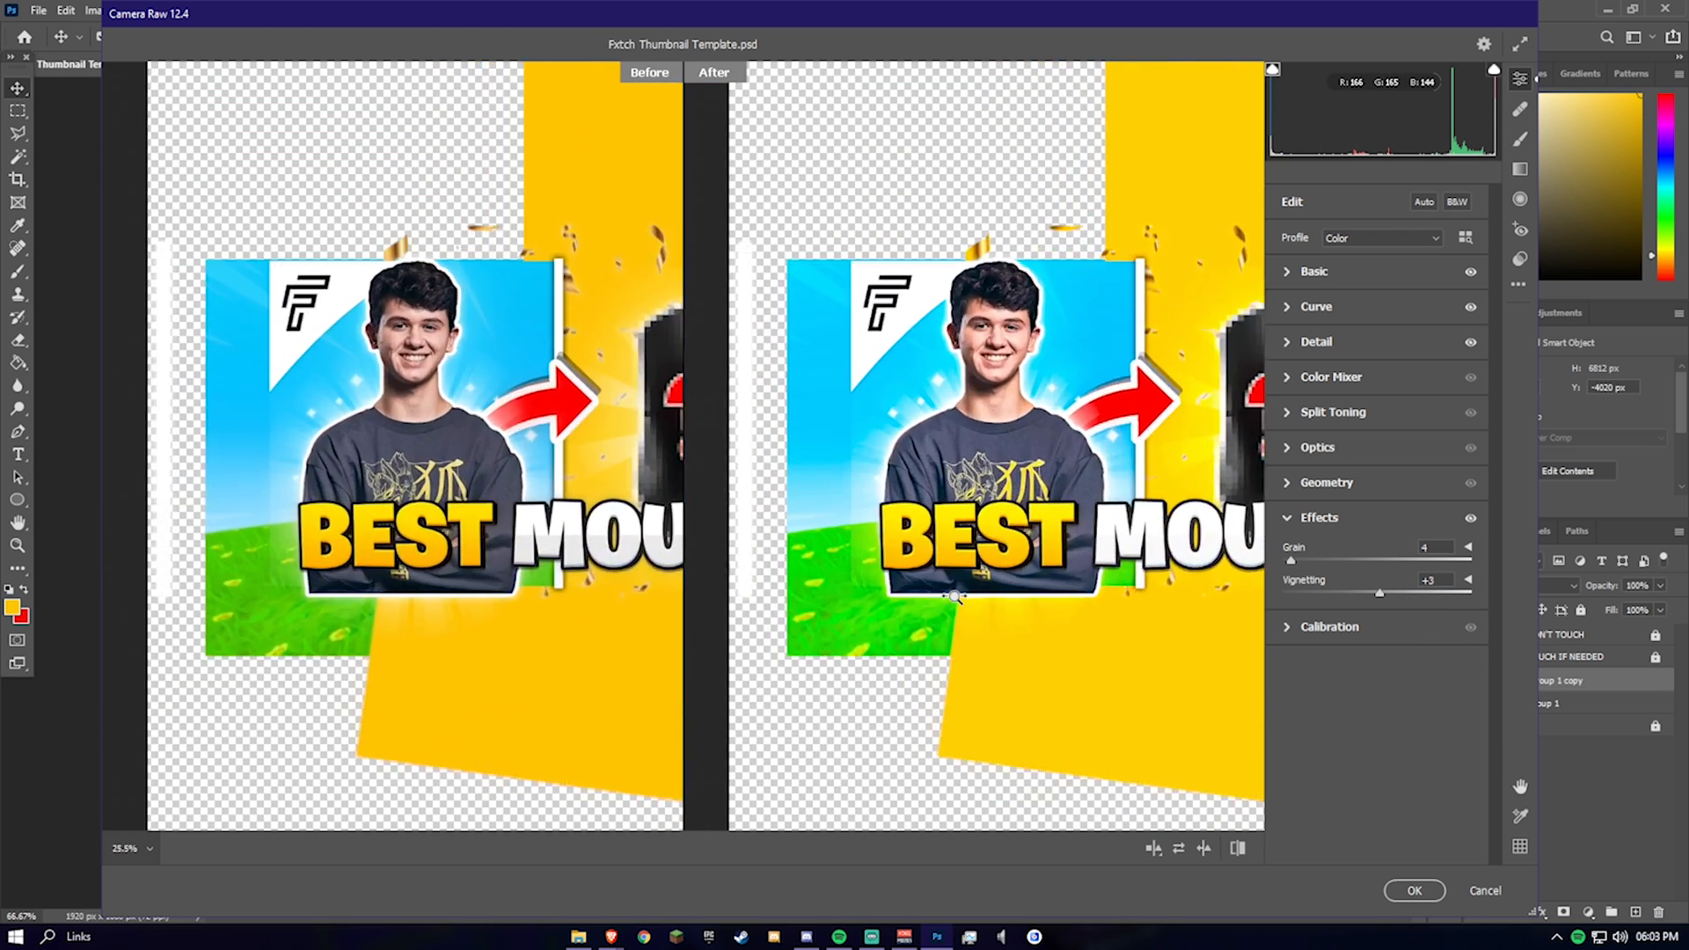
scroll(659, 674, "up", 3)
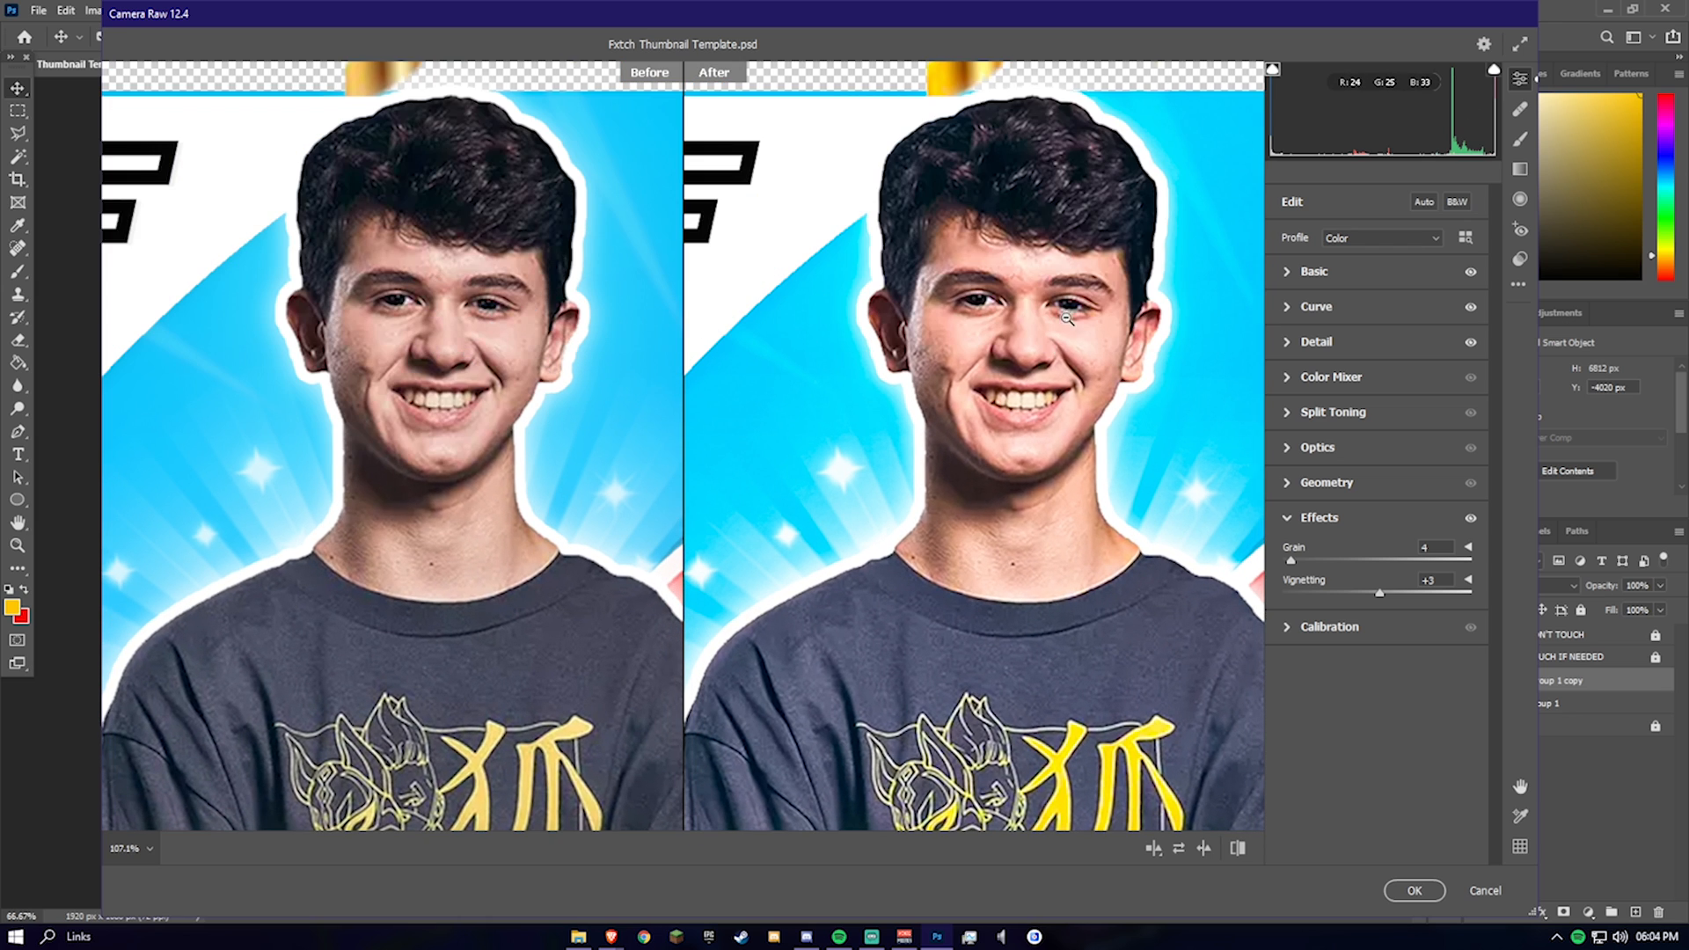
left_click(1414, 890)
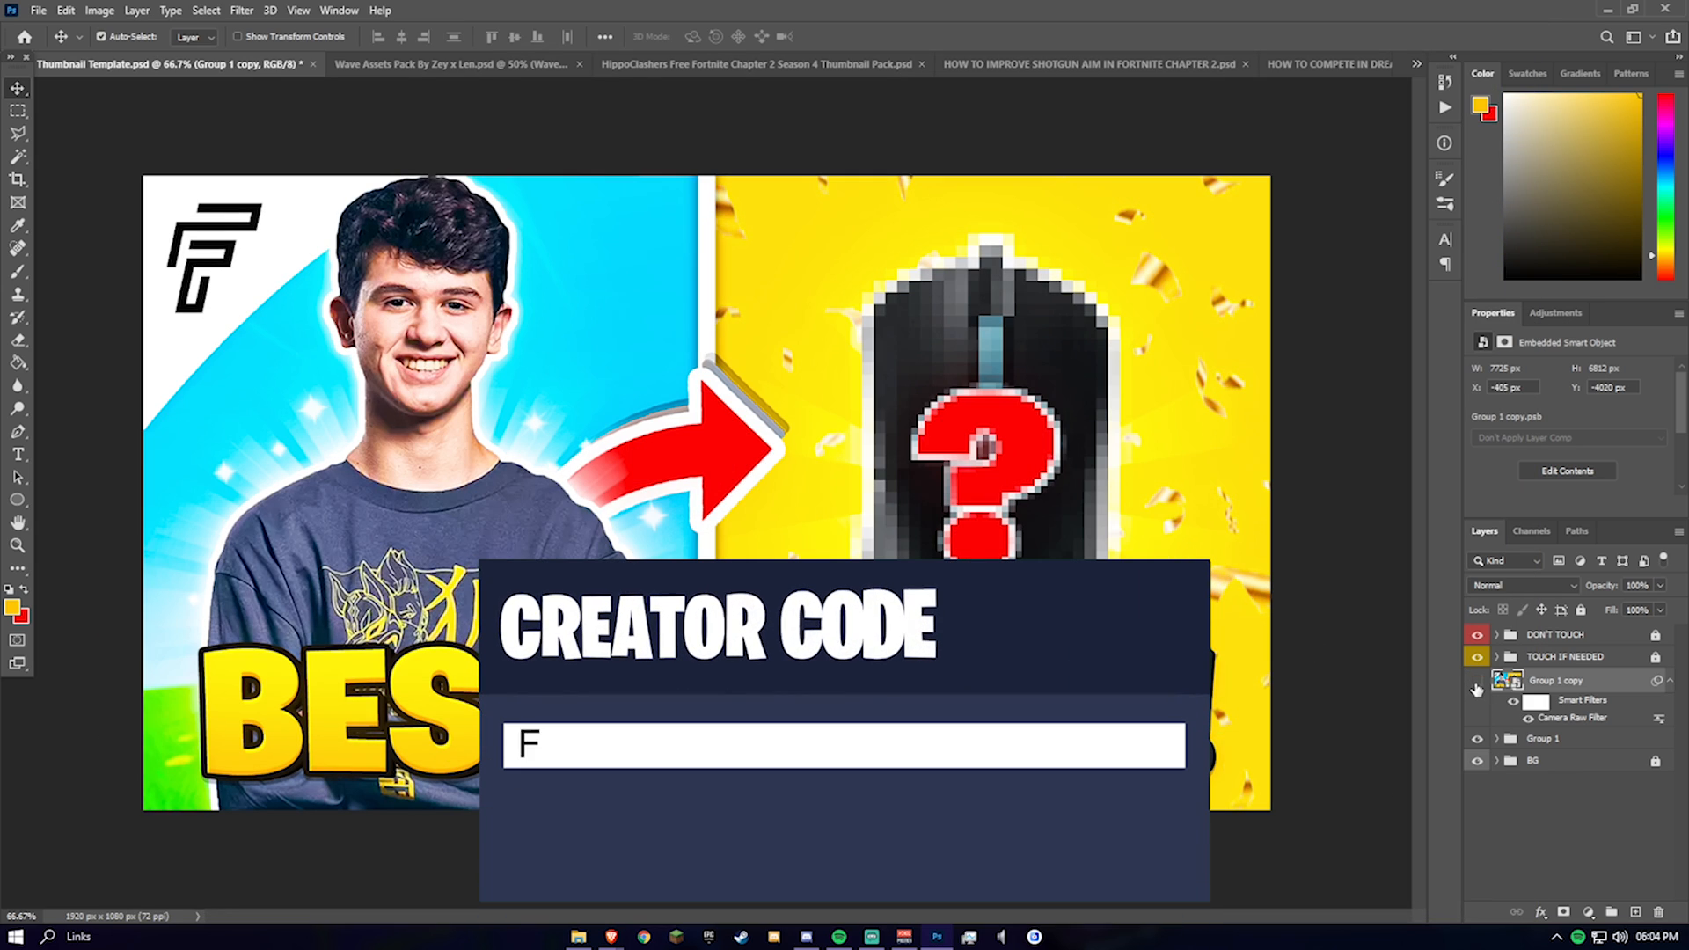
Step: Toggle the graded smart object's visibility to compare the thumbnail with and without the grading
left_click(1477, 685)
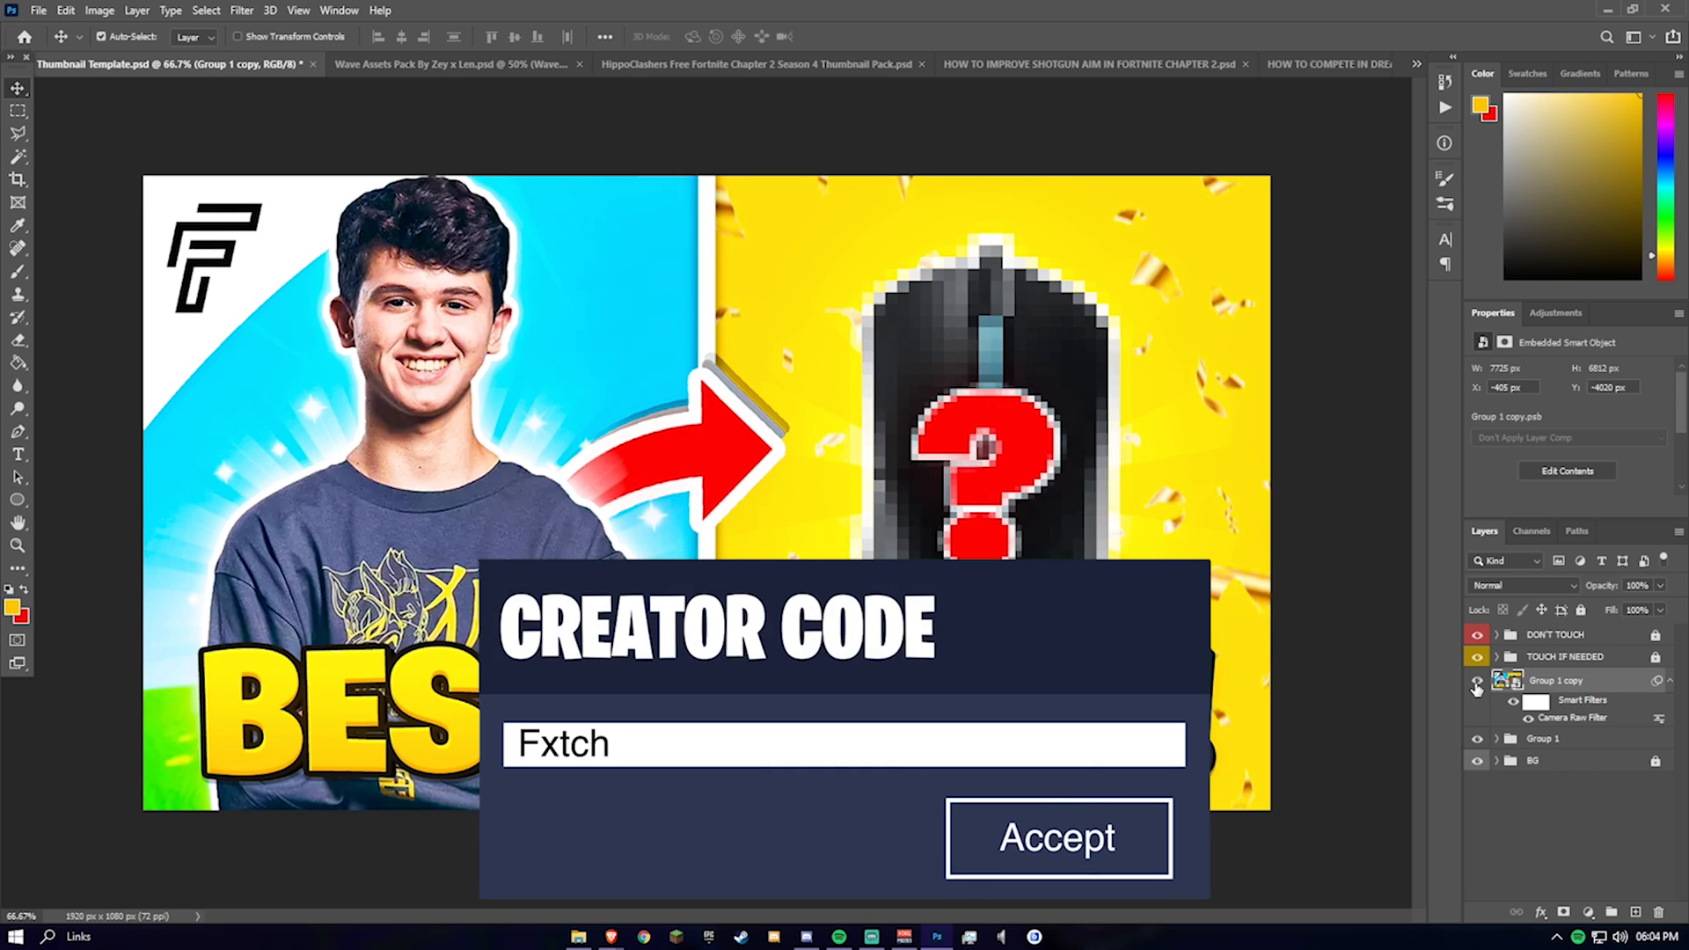
left_click(1477, 685)
left_click(1478, 685)
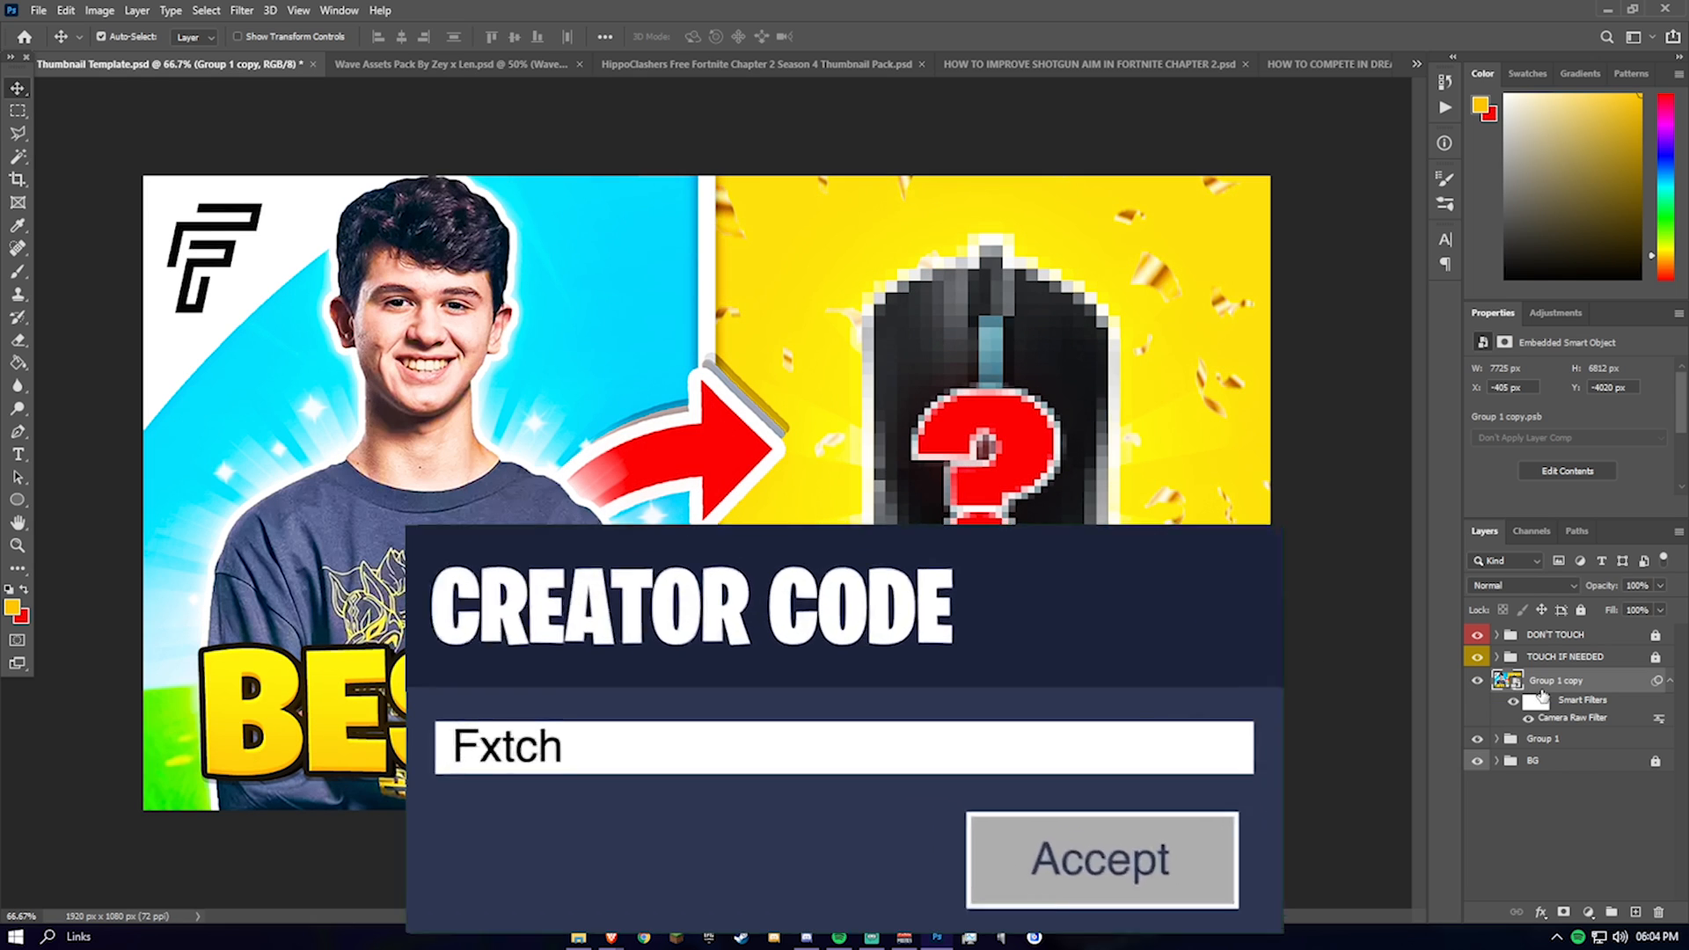
Step: Rasterize the graded Group 1 copy layer and duplicate it
right_click(1586, 695)
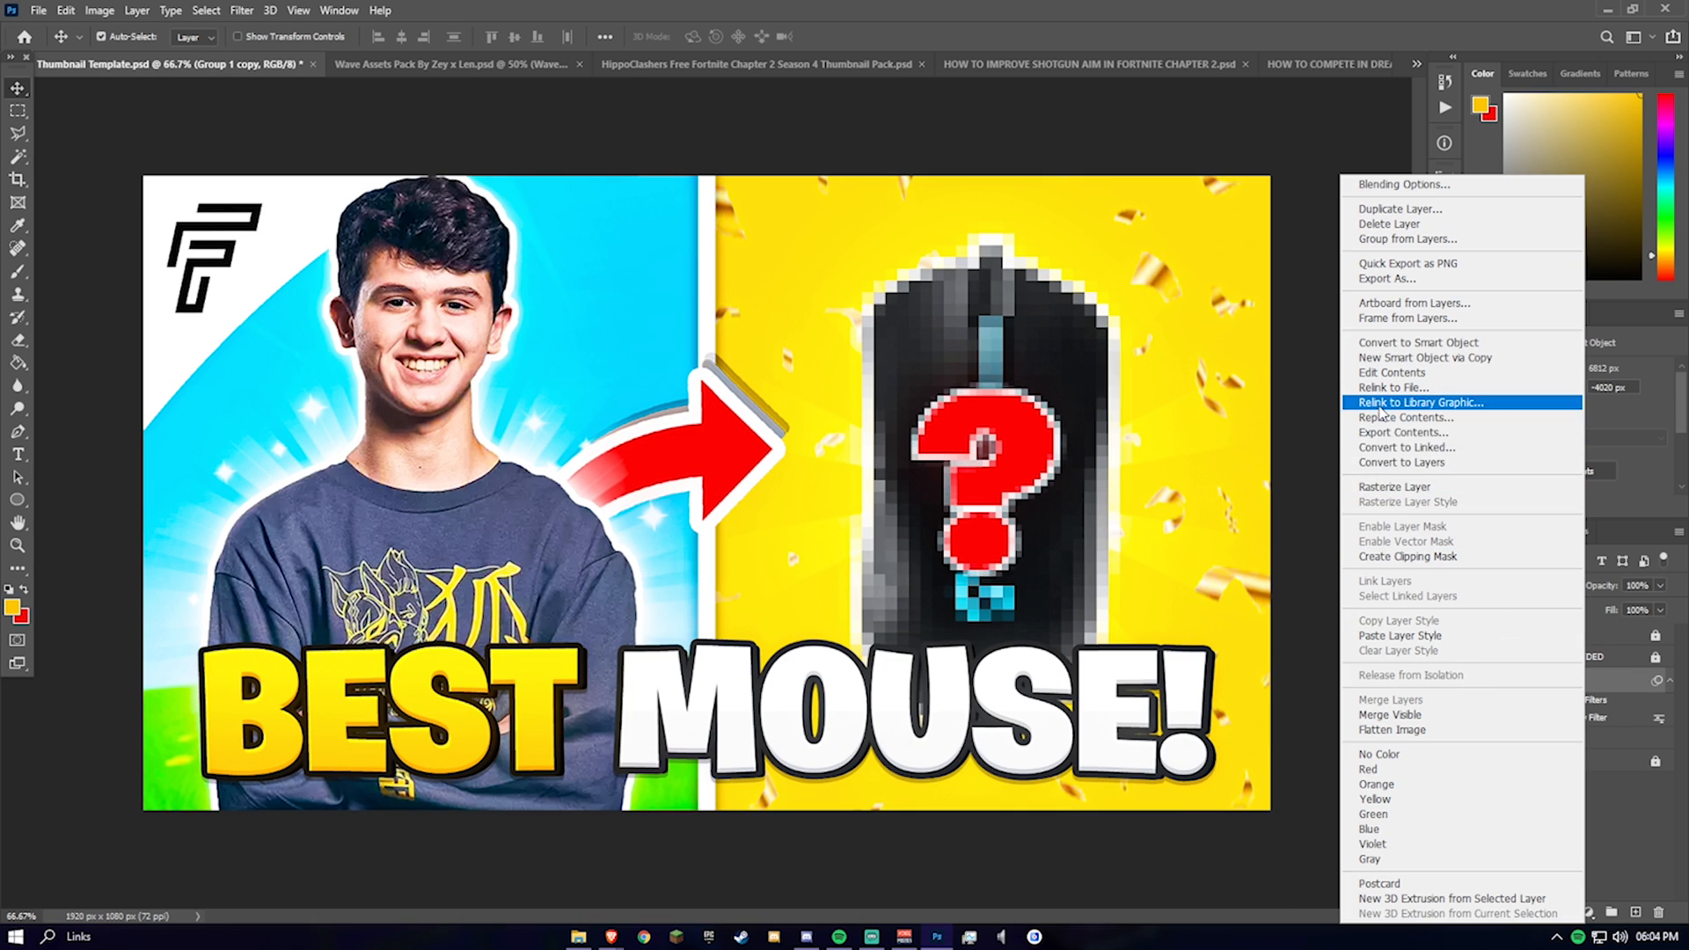
left_click(1408, 489)
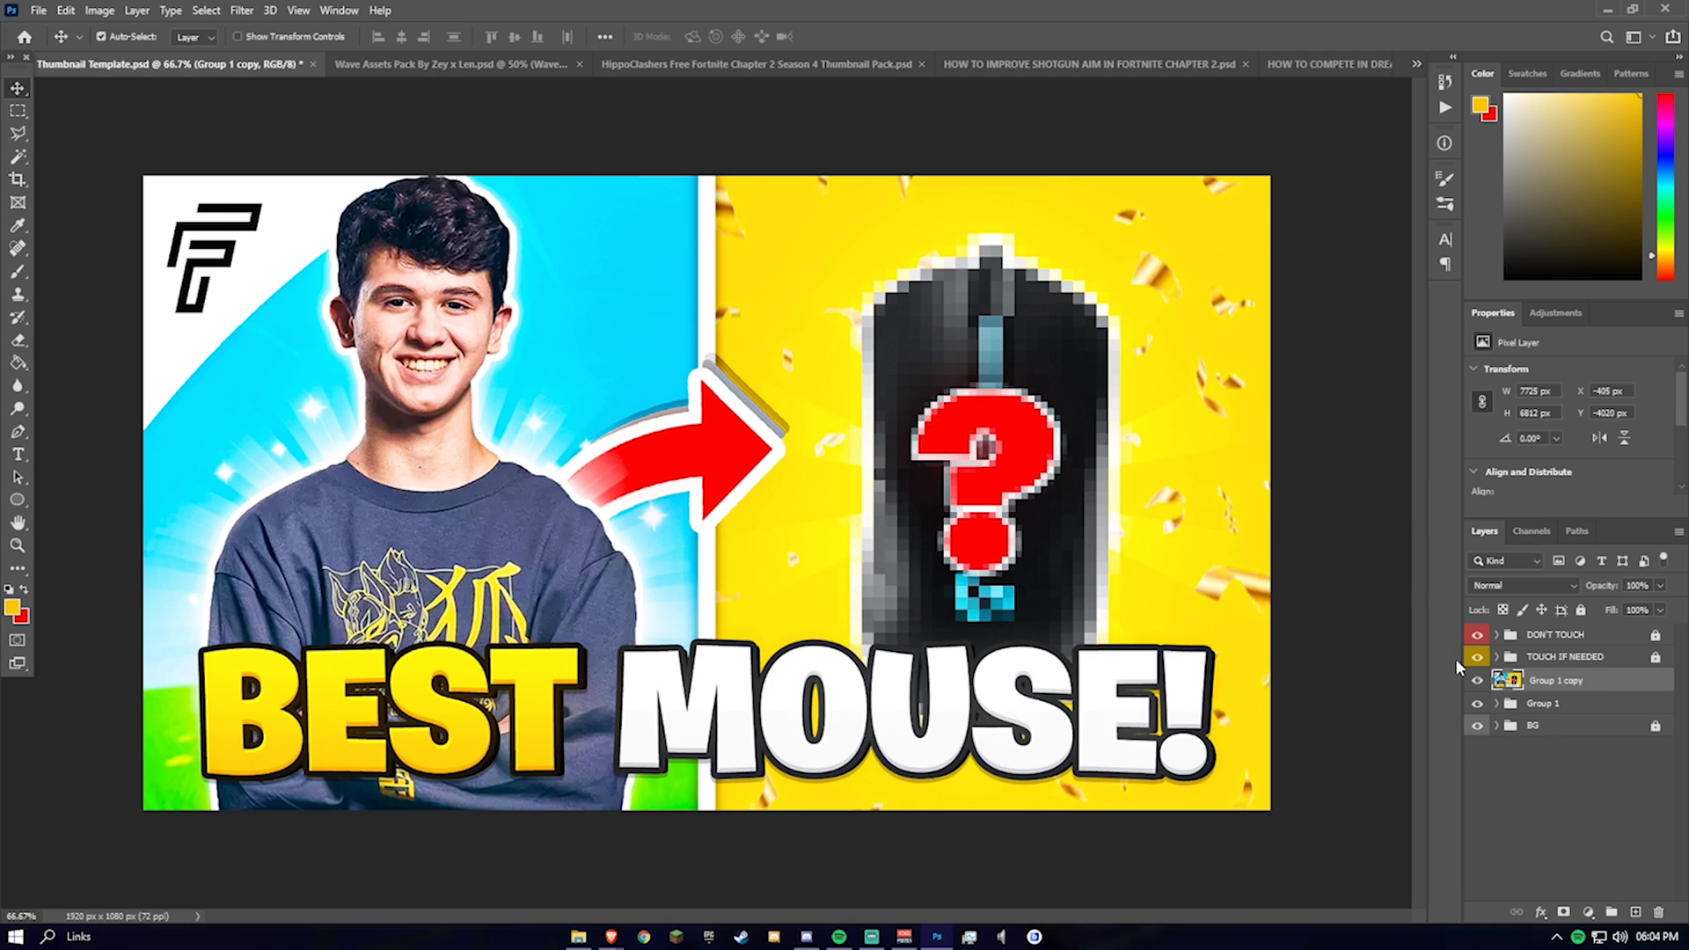
key("ctrl+j")
Step: Apply the Oil Paint filter to the duplicate with Stylization 2.0, Cleanliness 2.0, Scale 0.1, Bristle Detail 0.0 and Shine 0.0
left_click(242, 10)
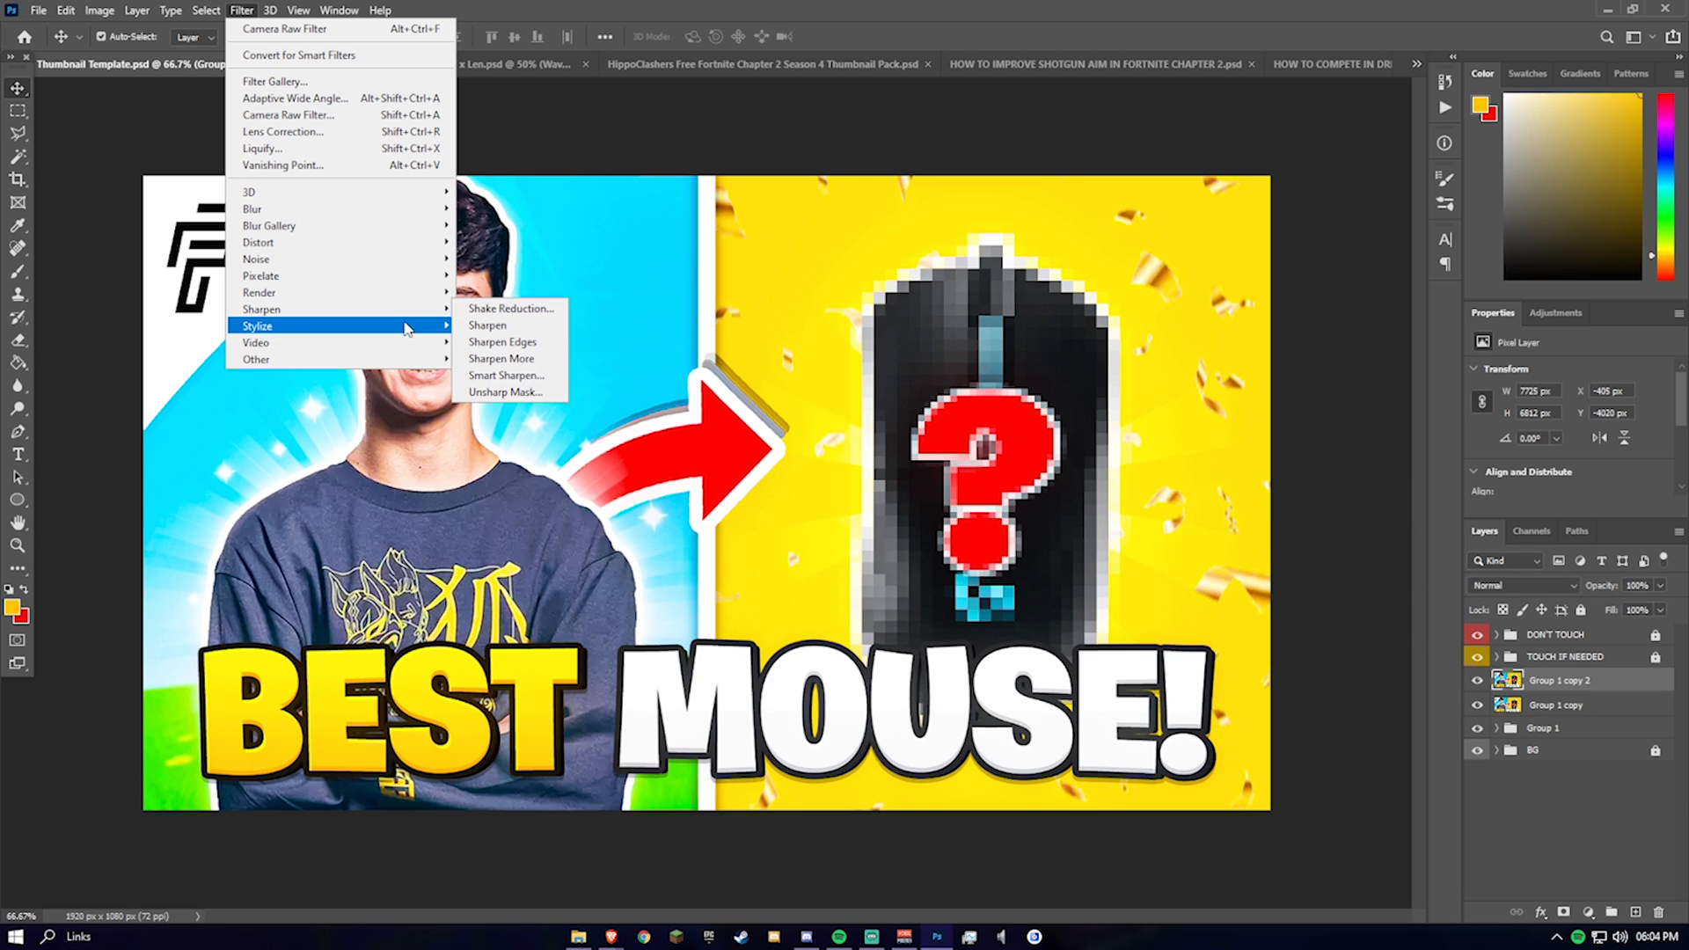
mouse_move(293, 328)
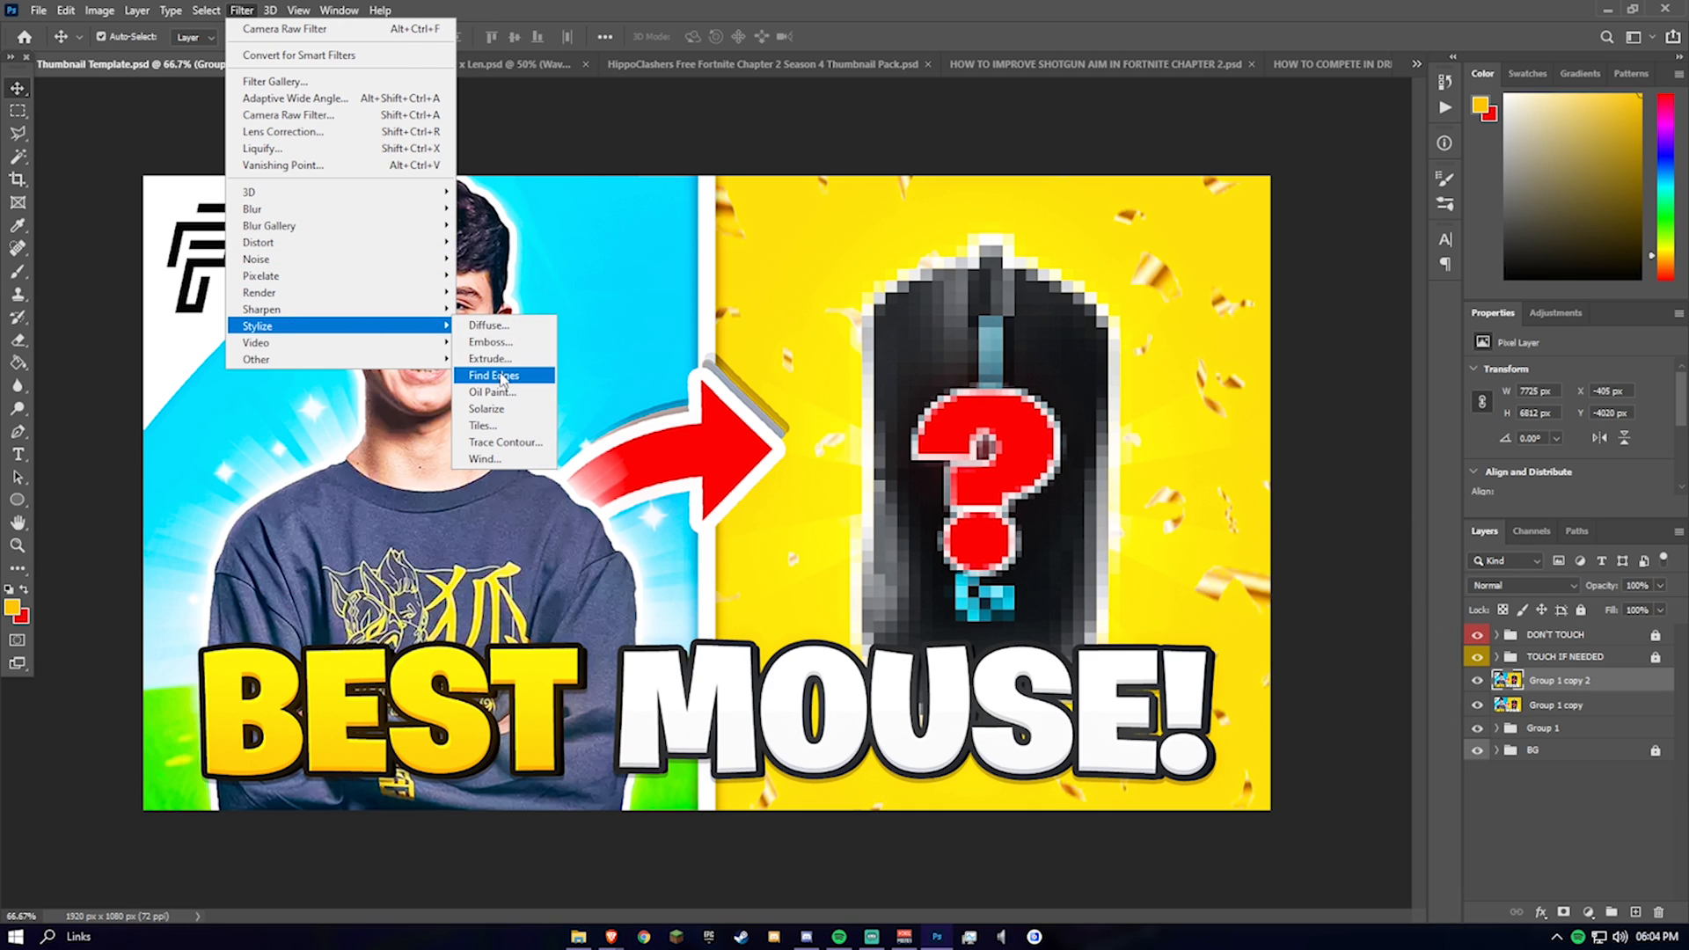
left_click(497, 393)
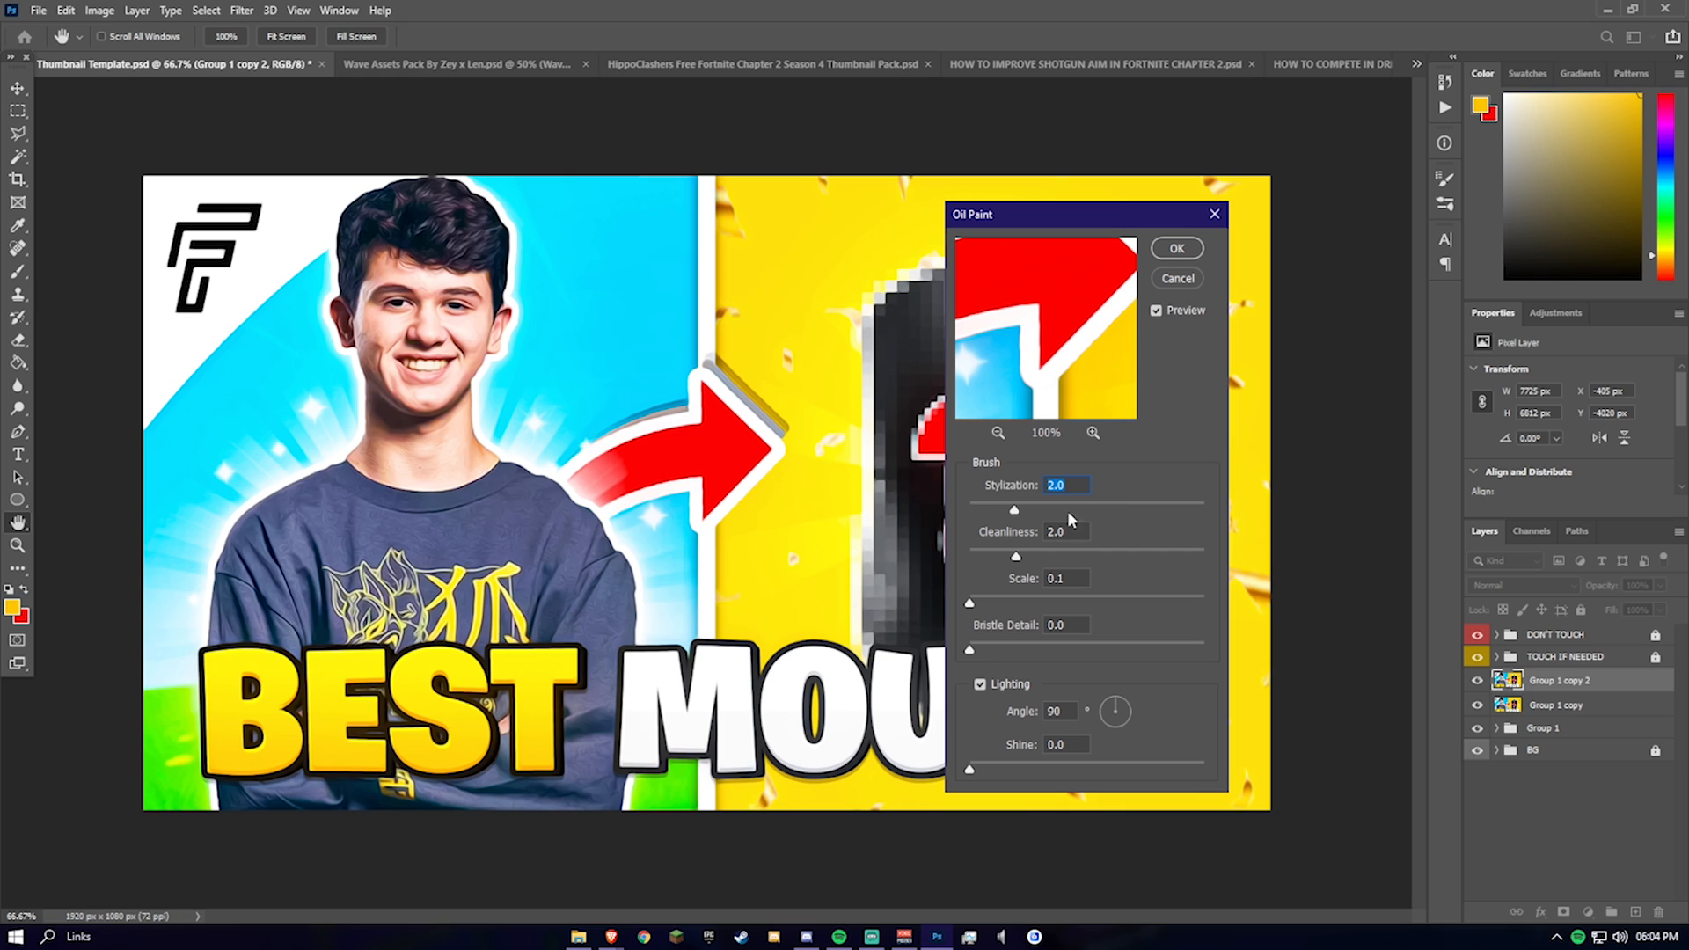
left_click_drag(966, 217, 695, 217)
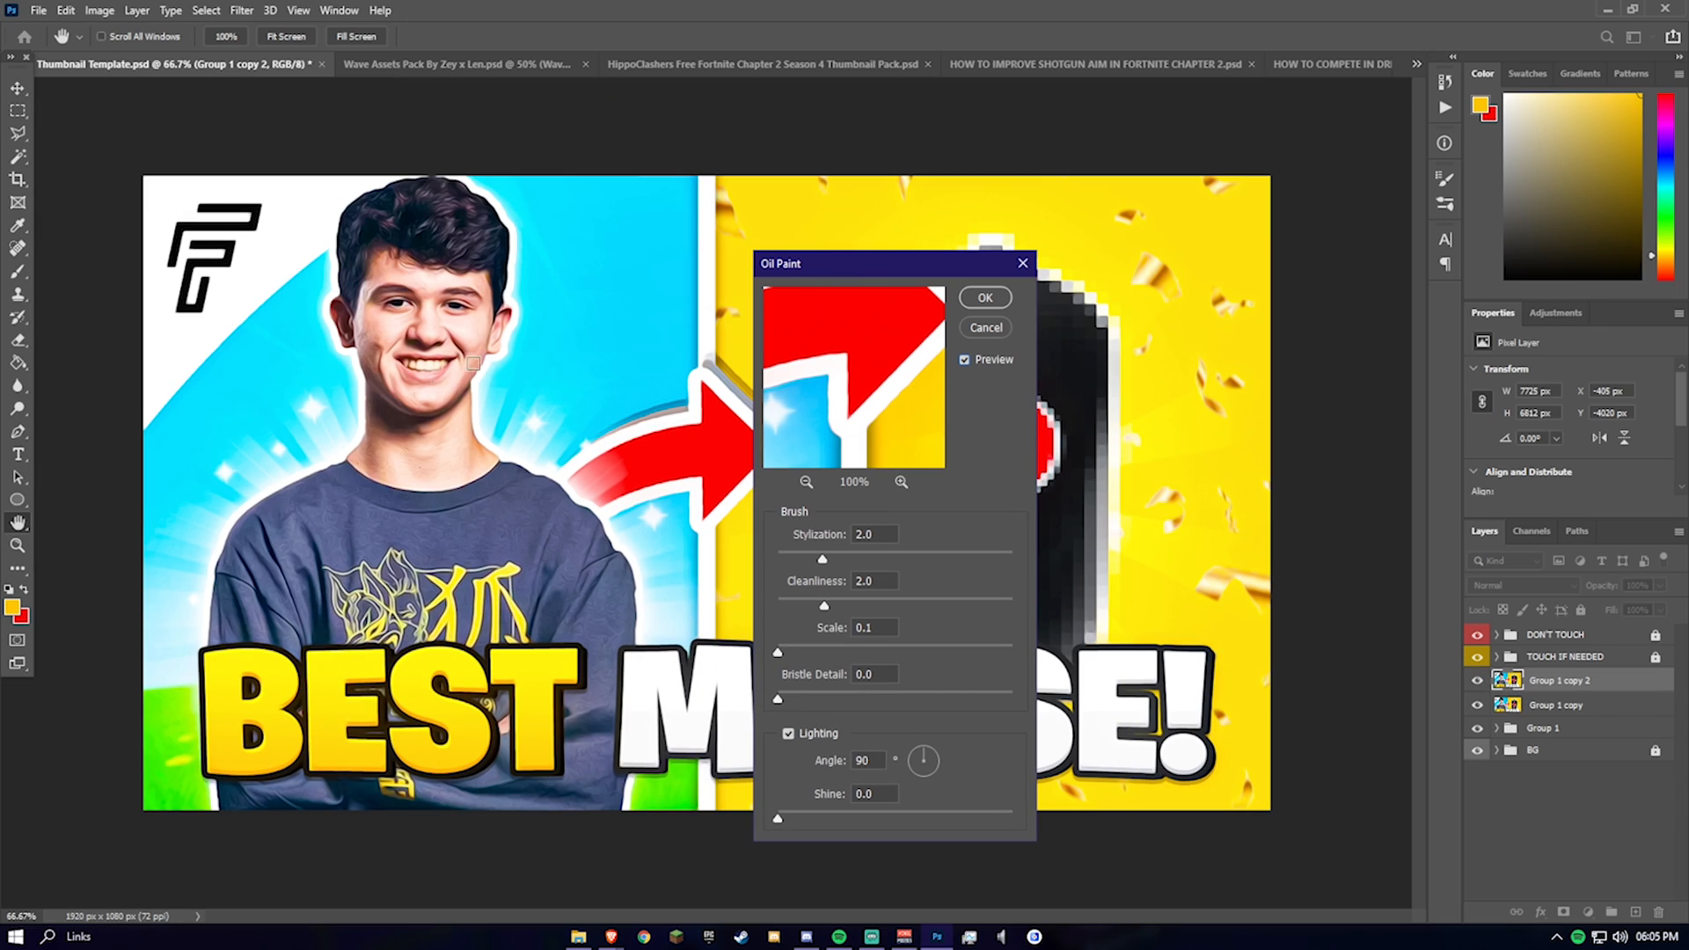
mouse_move(880, 263)
left_mouse_down()
mouse_move(654, 314)
mouse_move(296, 238)
mouse_move(1033, 13)
left_mouse_up()
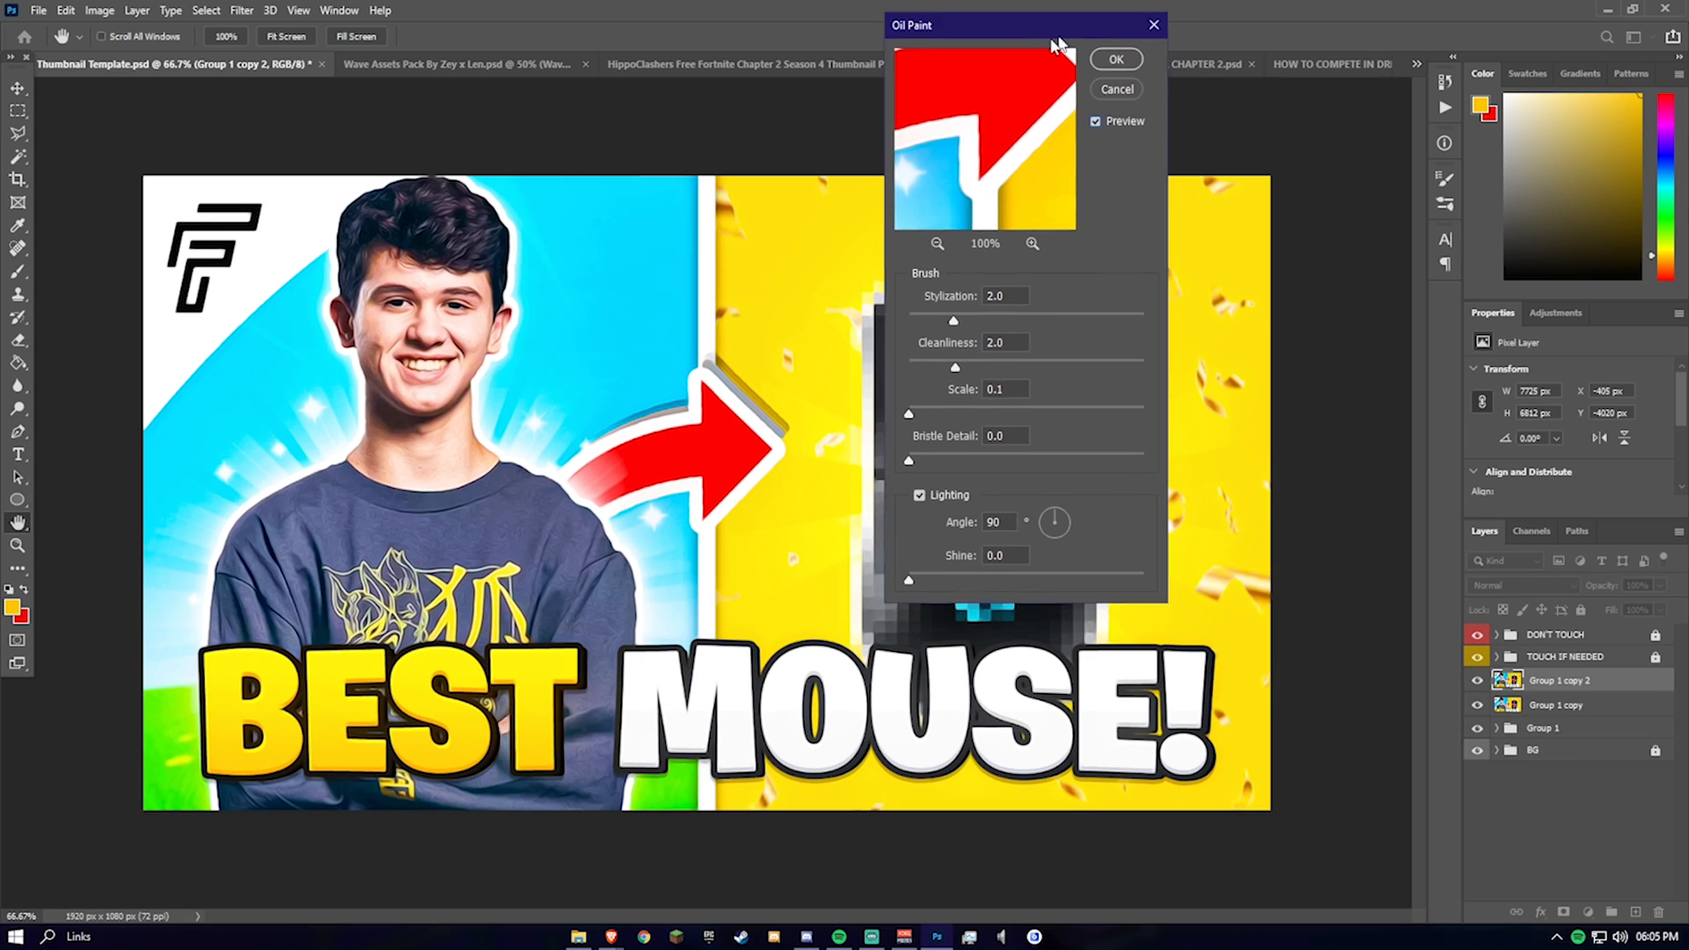
left_click(1126, 54)
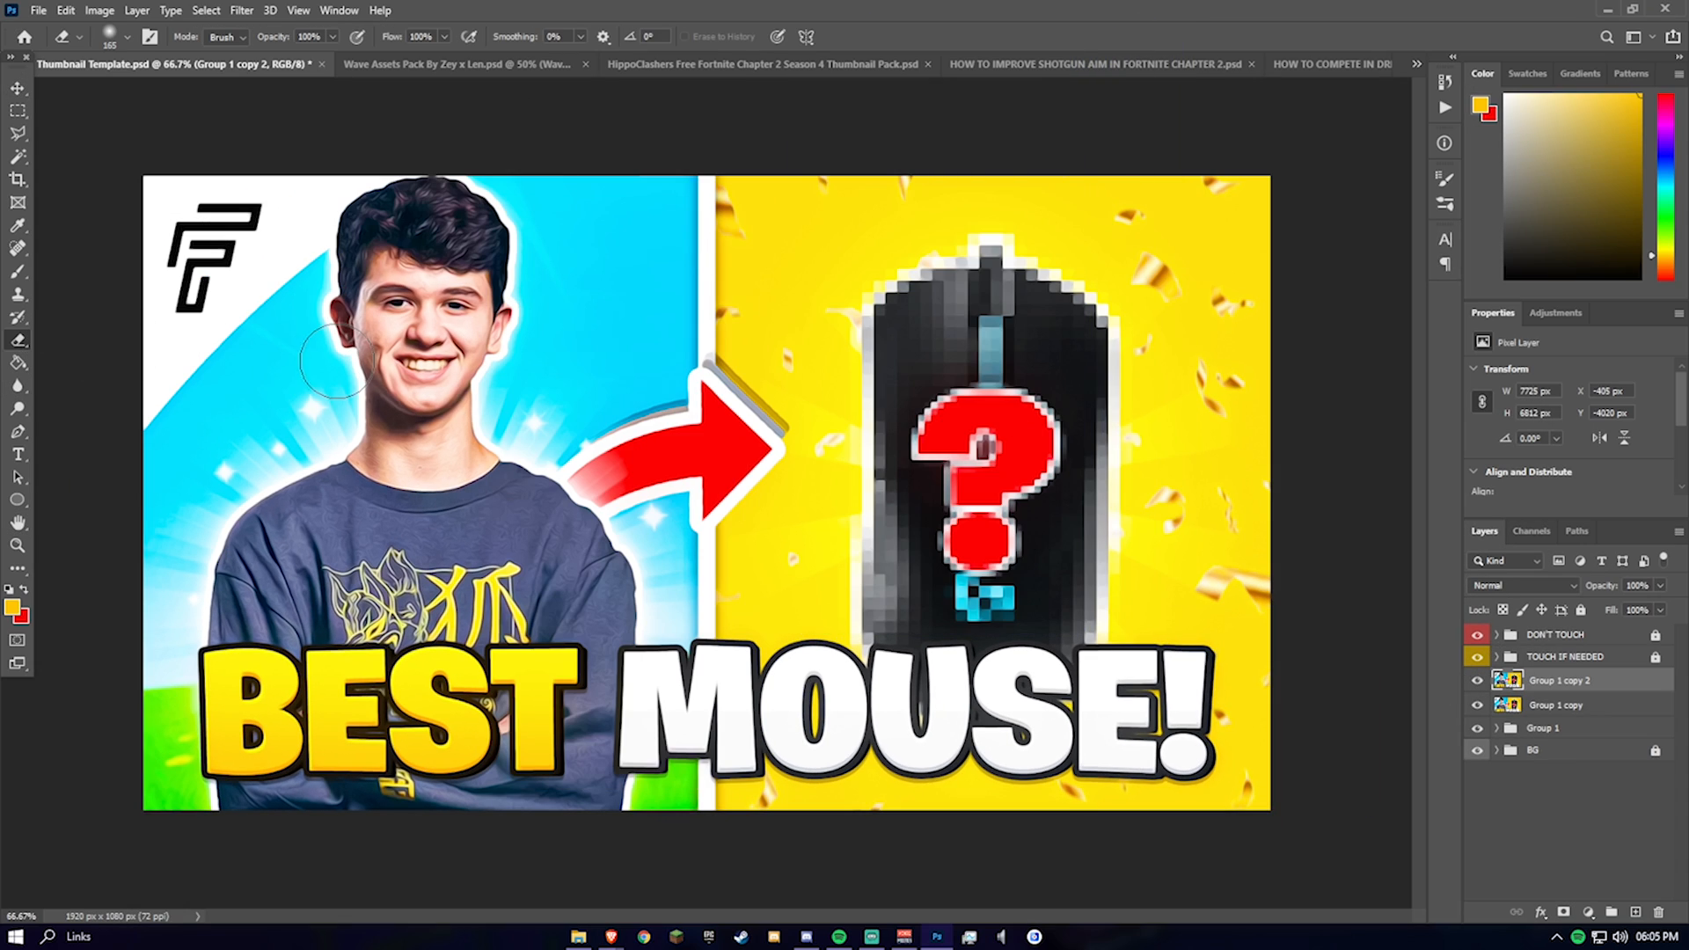
Step: Erase the oil paint effect from the face and hair with a soft 100 px eraser
key("ctrl+plus")
key("ctrl+plus")
key("ctrl+plus")
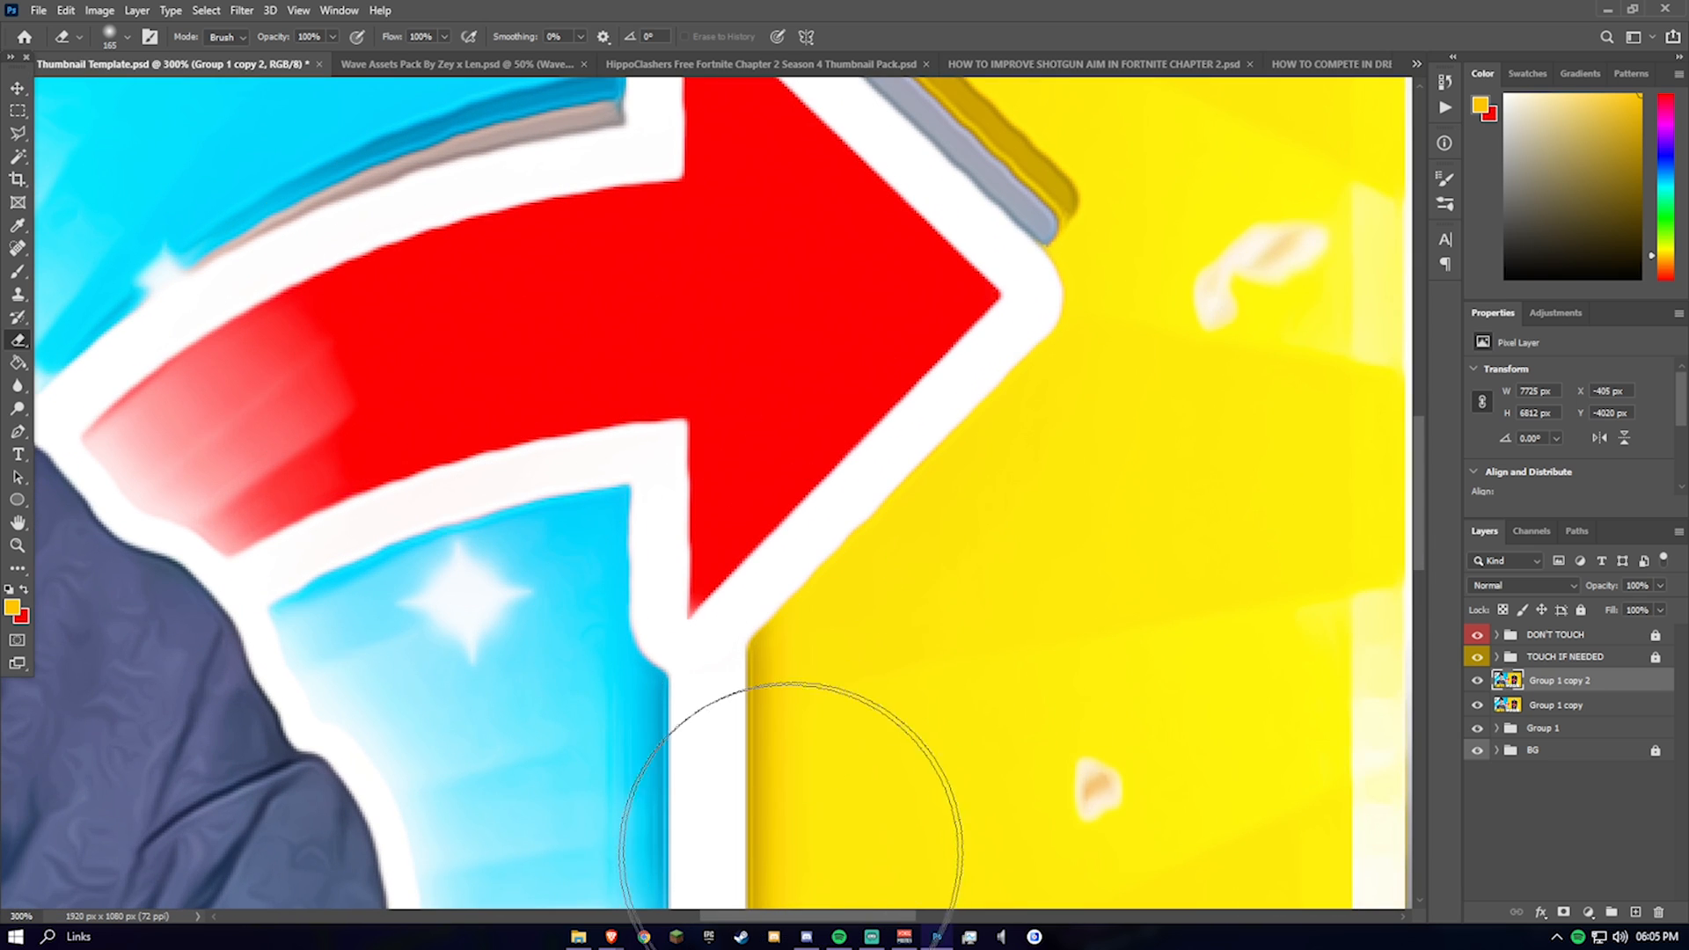
left_click_drag(836, 916, 639, 916)
scroll(616, 774, "down", 1)
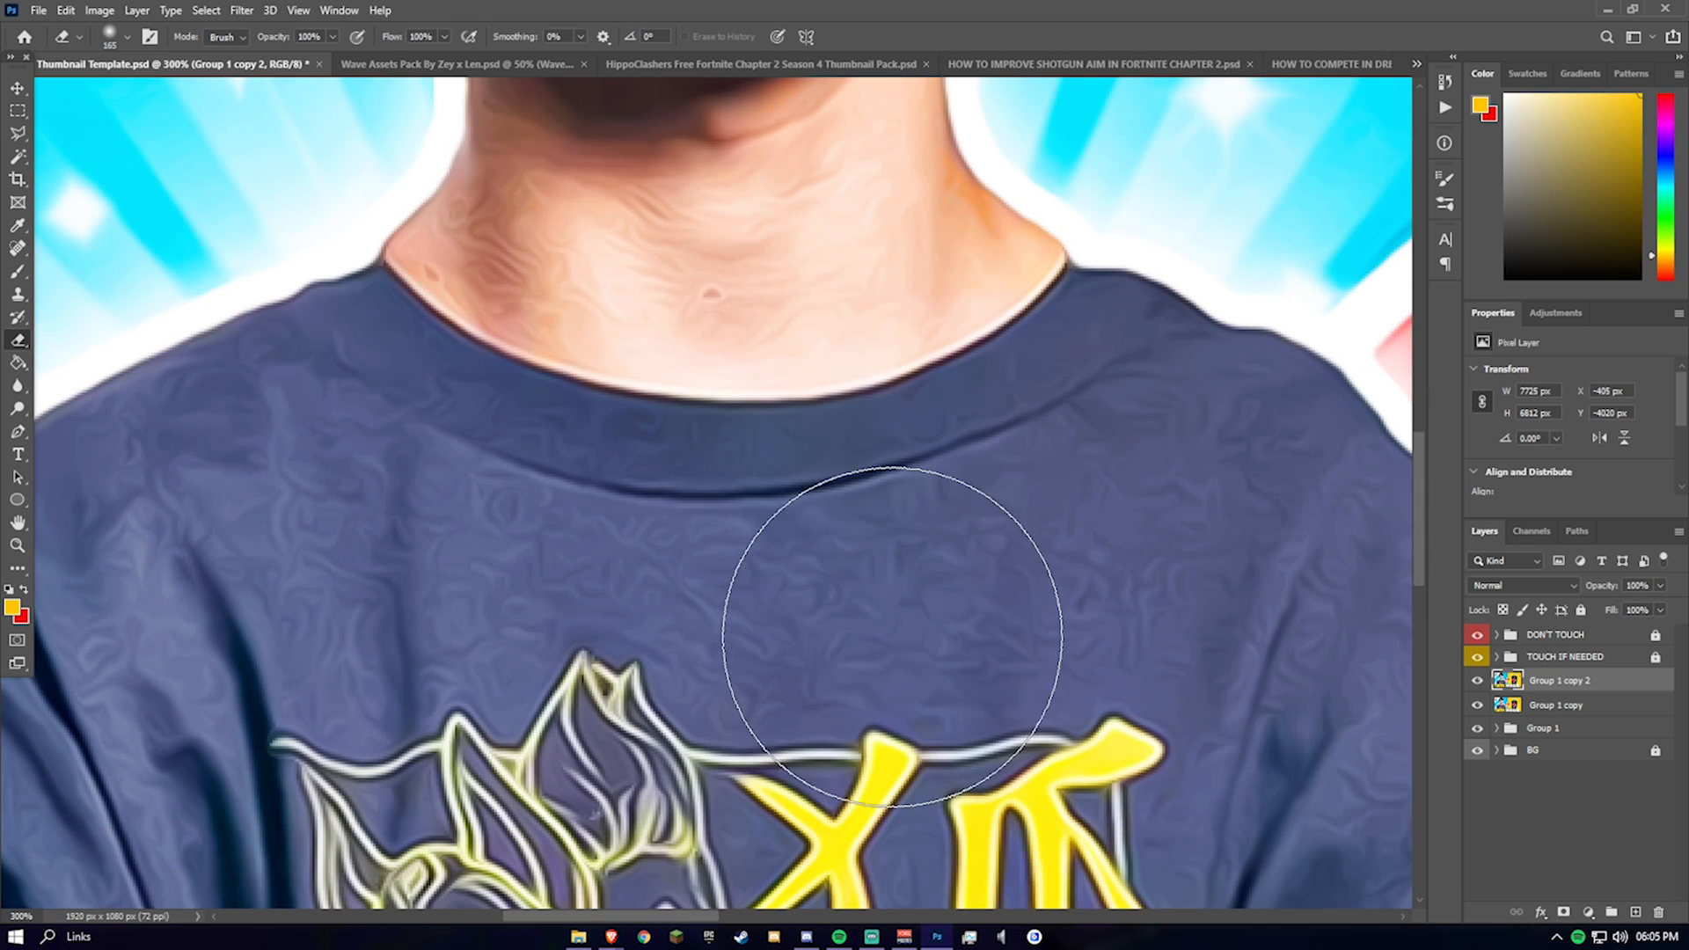
scroll(645, 604, "up", 4)
left_click(127, 37)
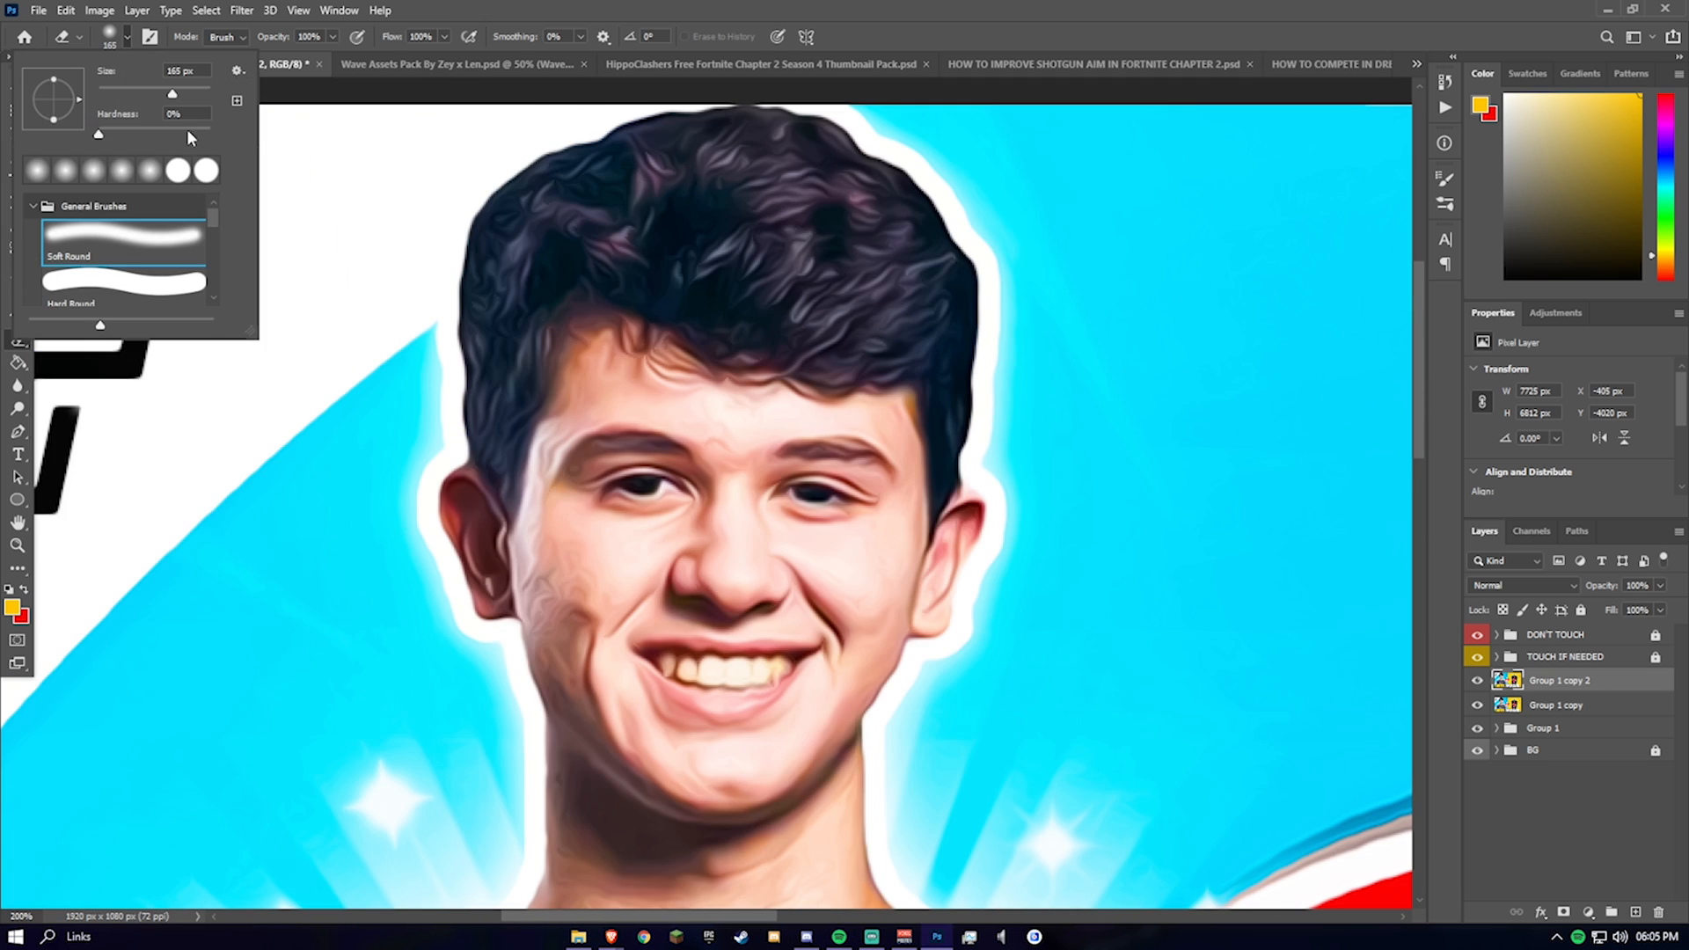
type("100")
key("Return")
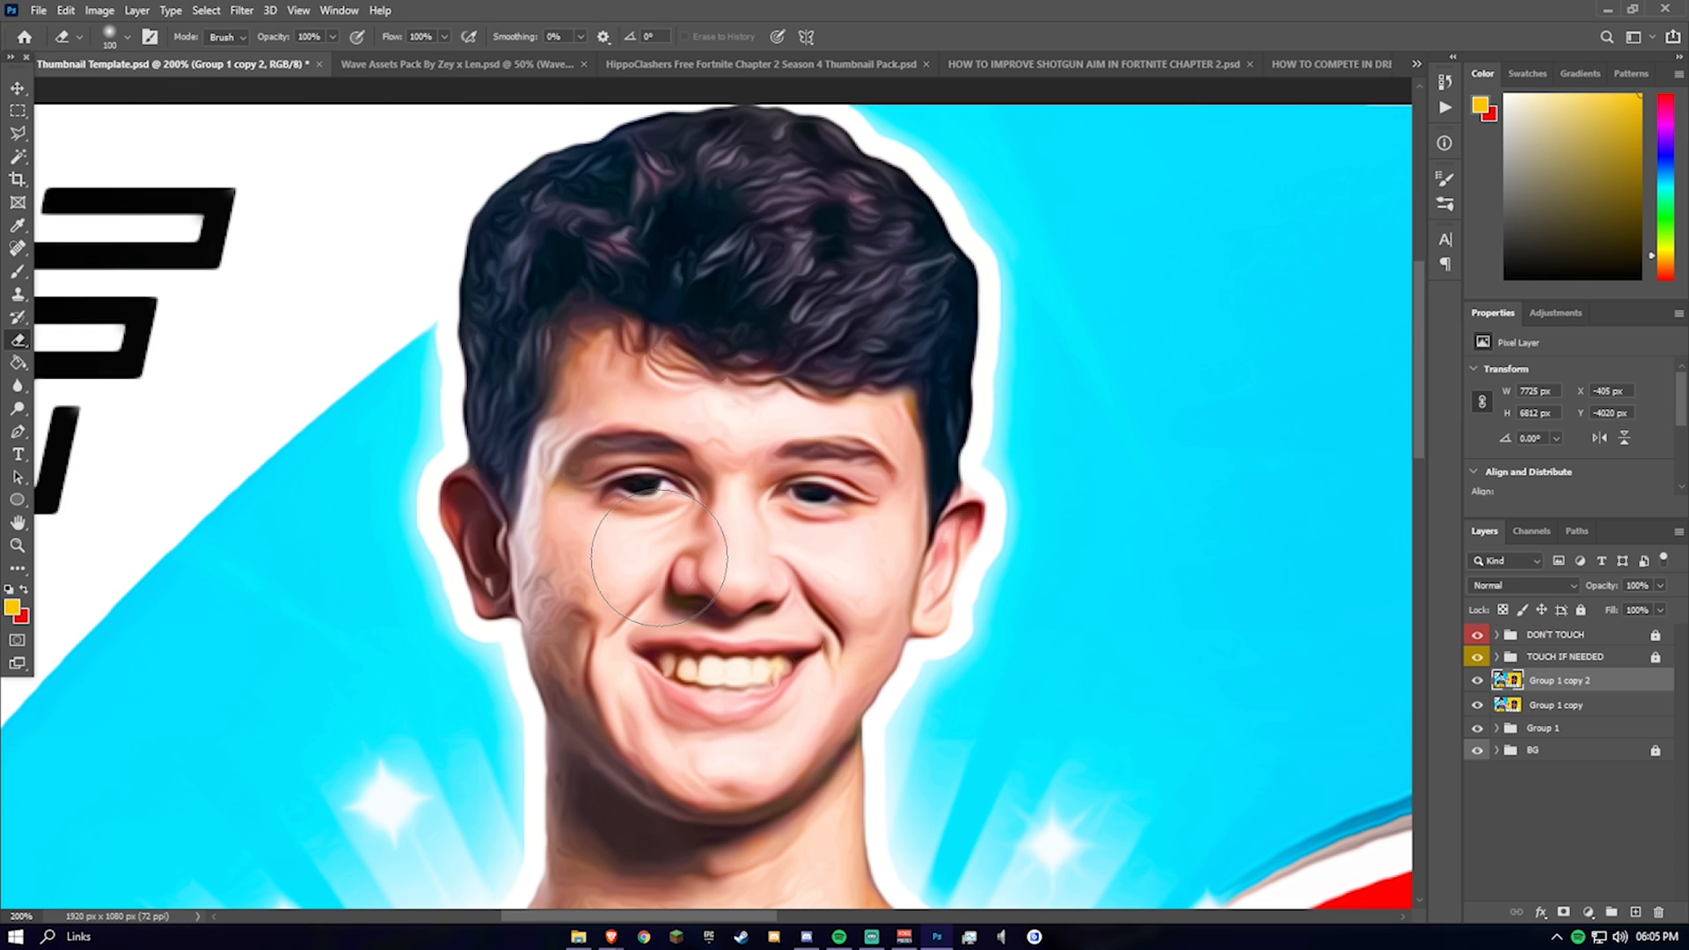
mouse_move(726, 391)
left_mouse_down()
mouse_move(721, 245)
mouse_move(544, 273)
mouse_move(605, 242)
mouse_move(811, 310)
mouse_move(869, 256)
mouse_move(736, 196)
mouse_move(531, 251)
mouse_move(652, 199)
mouse_move(786, 188)
mouse_move(904, 337)
mouse_move(910, 473)
mouse_move(858, 594)
left_mouse_up()
Step: Erase the oil paint effect from the neck and the shirt
scroll(858, 594, "down", 3)
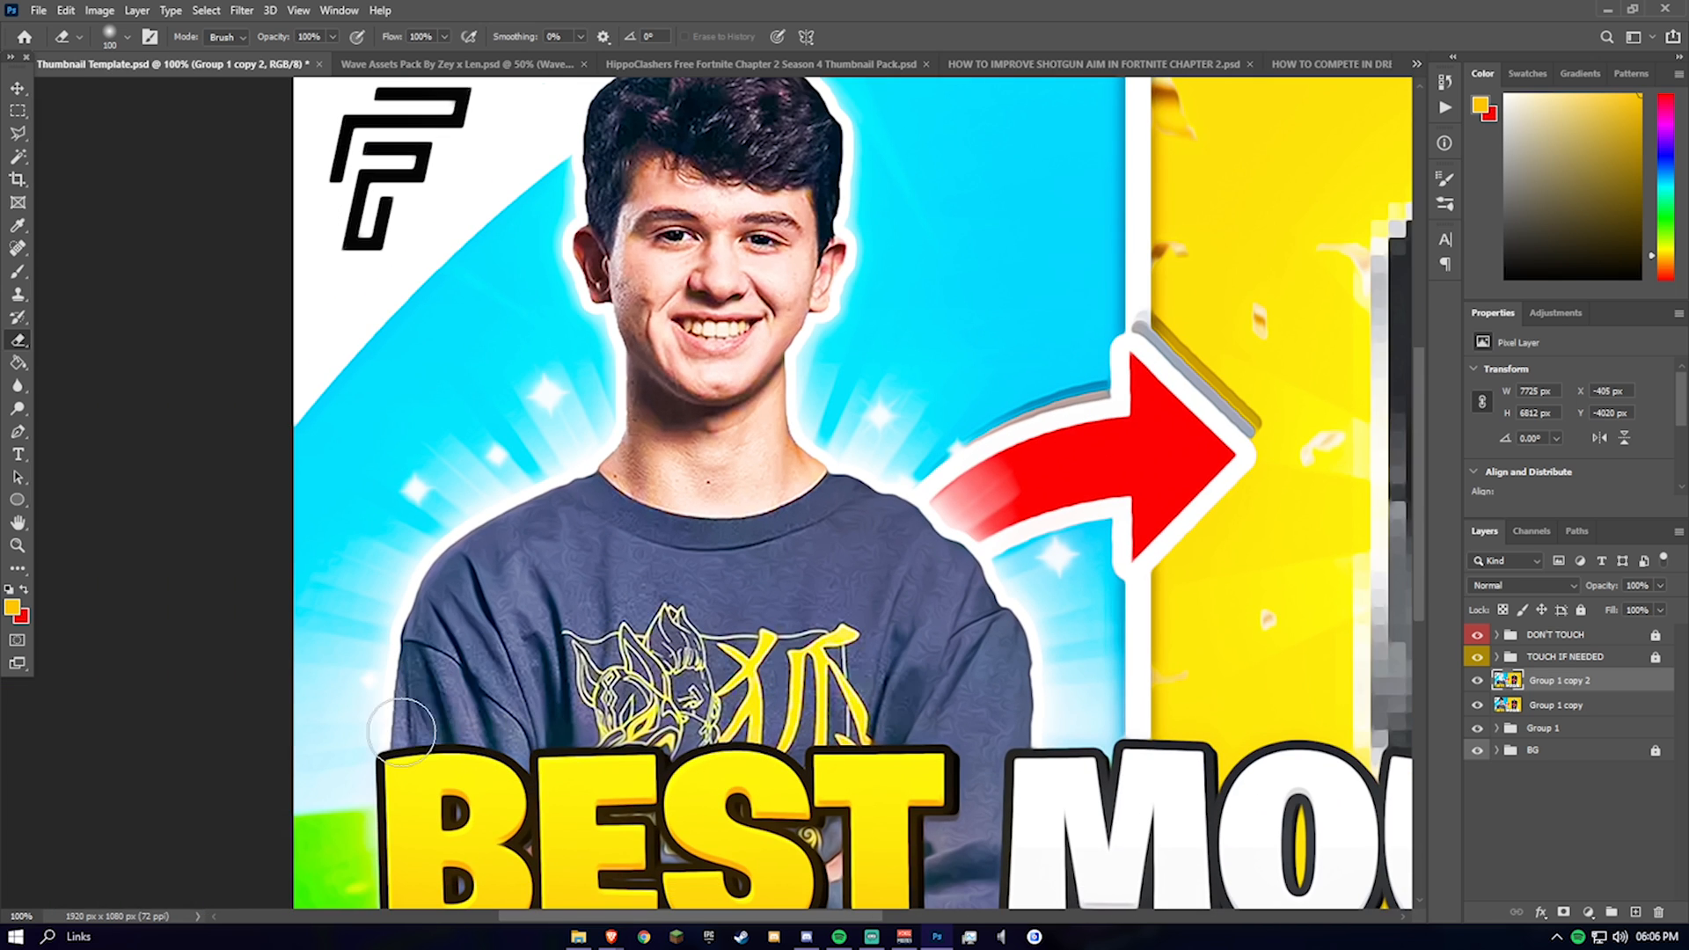
scroll(972, 783, "down", 2)
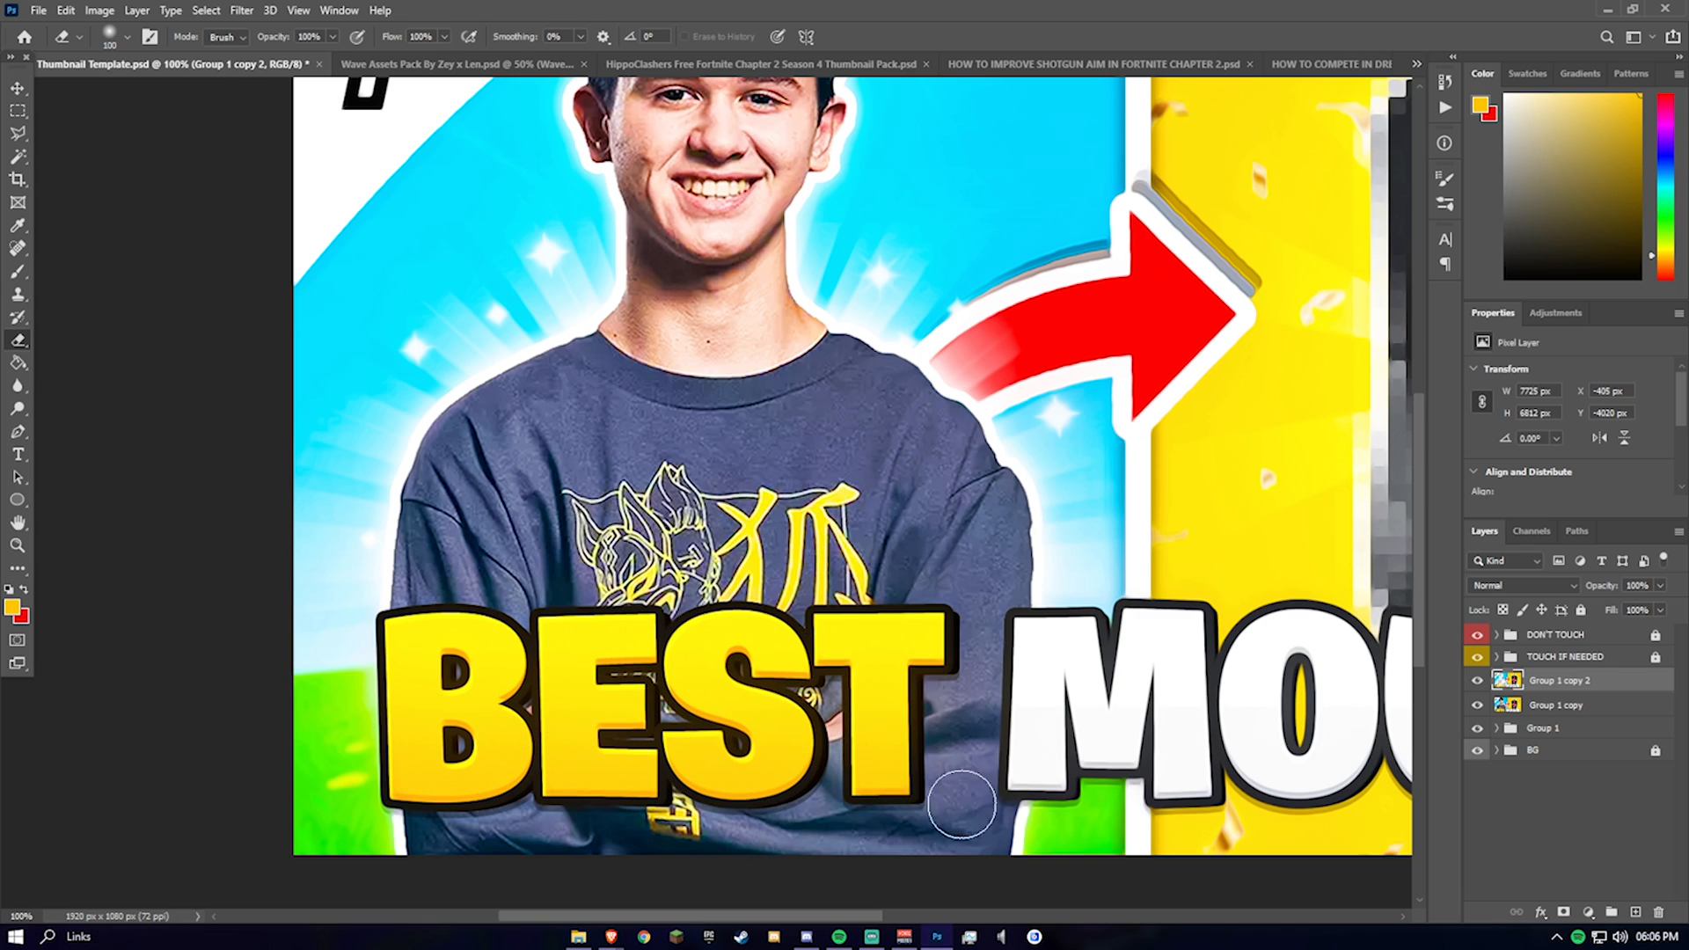
scroll(810, 859, "up", 3)
scroll(832, 849, "up", 3)
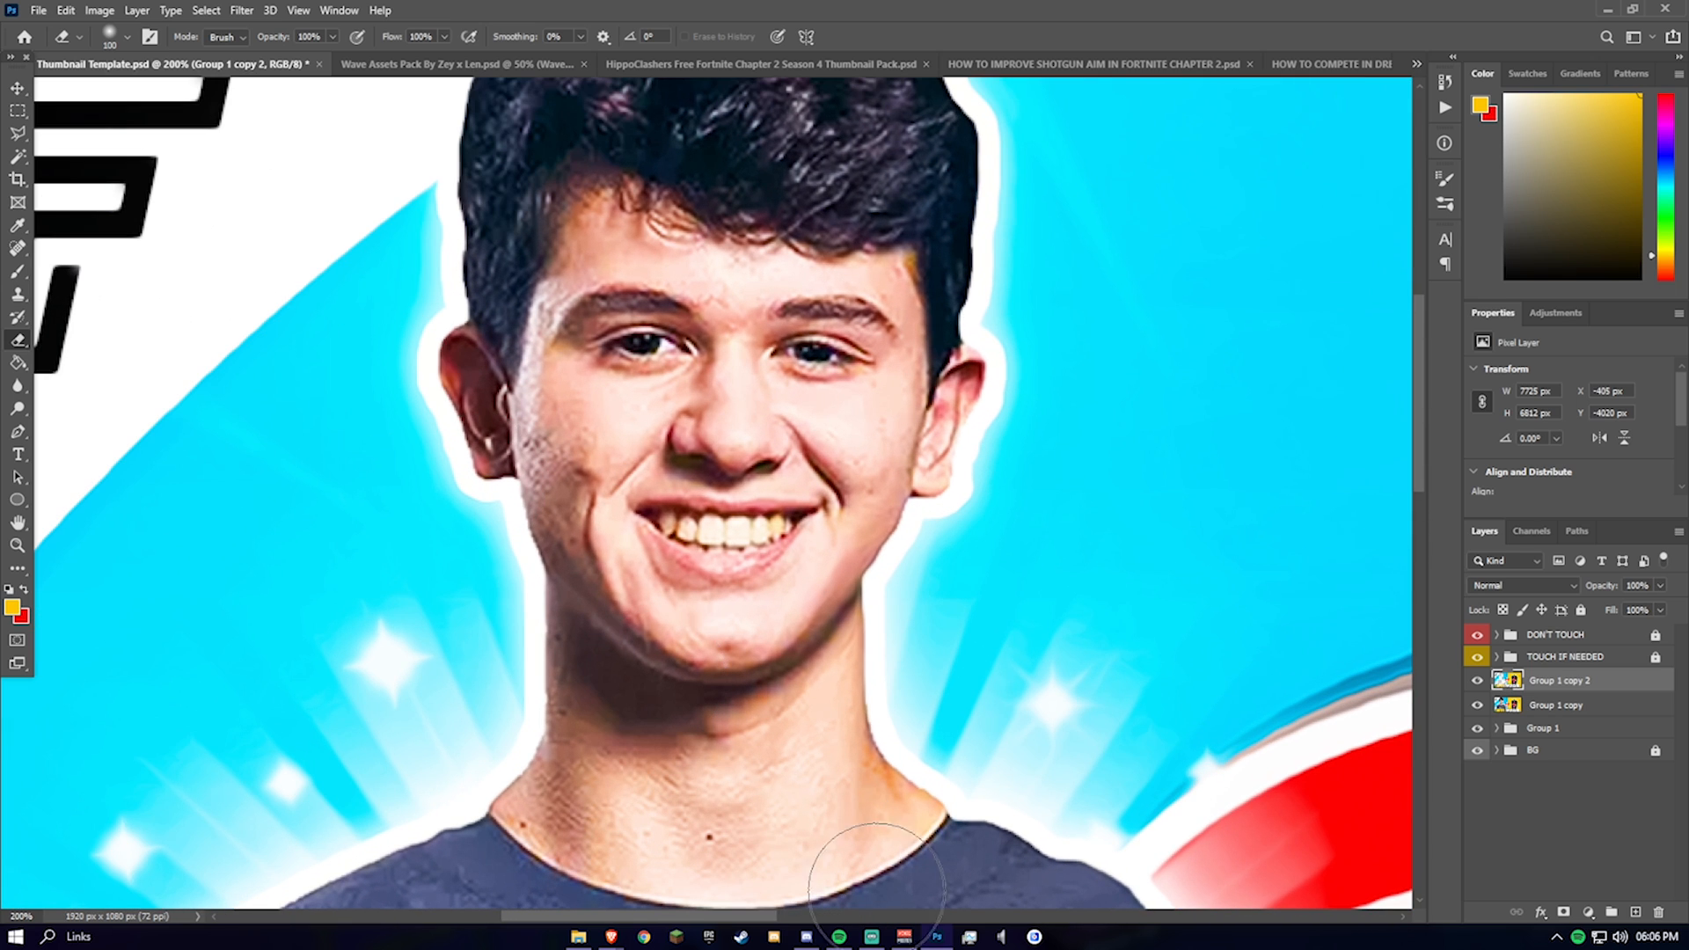
scroll(536, 595, "left", 6)
scroll(754, 351, "up", 3)
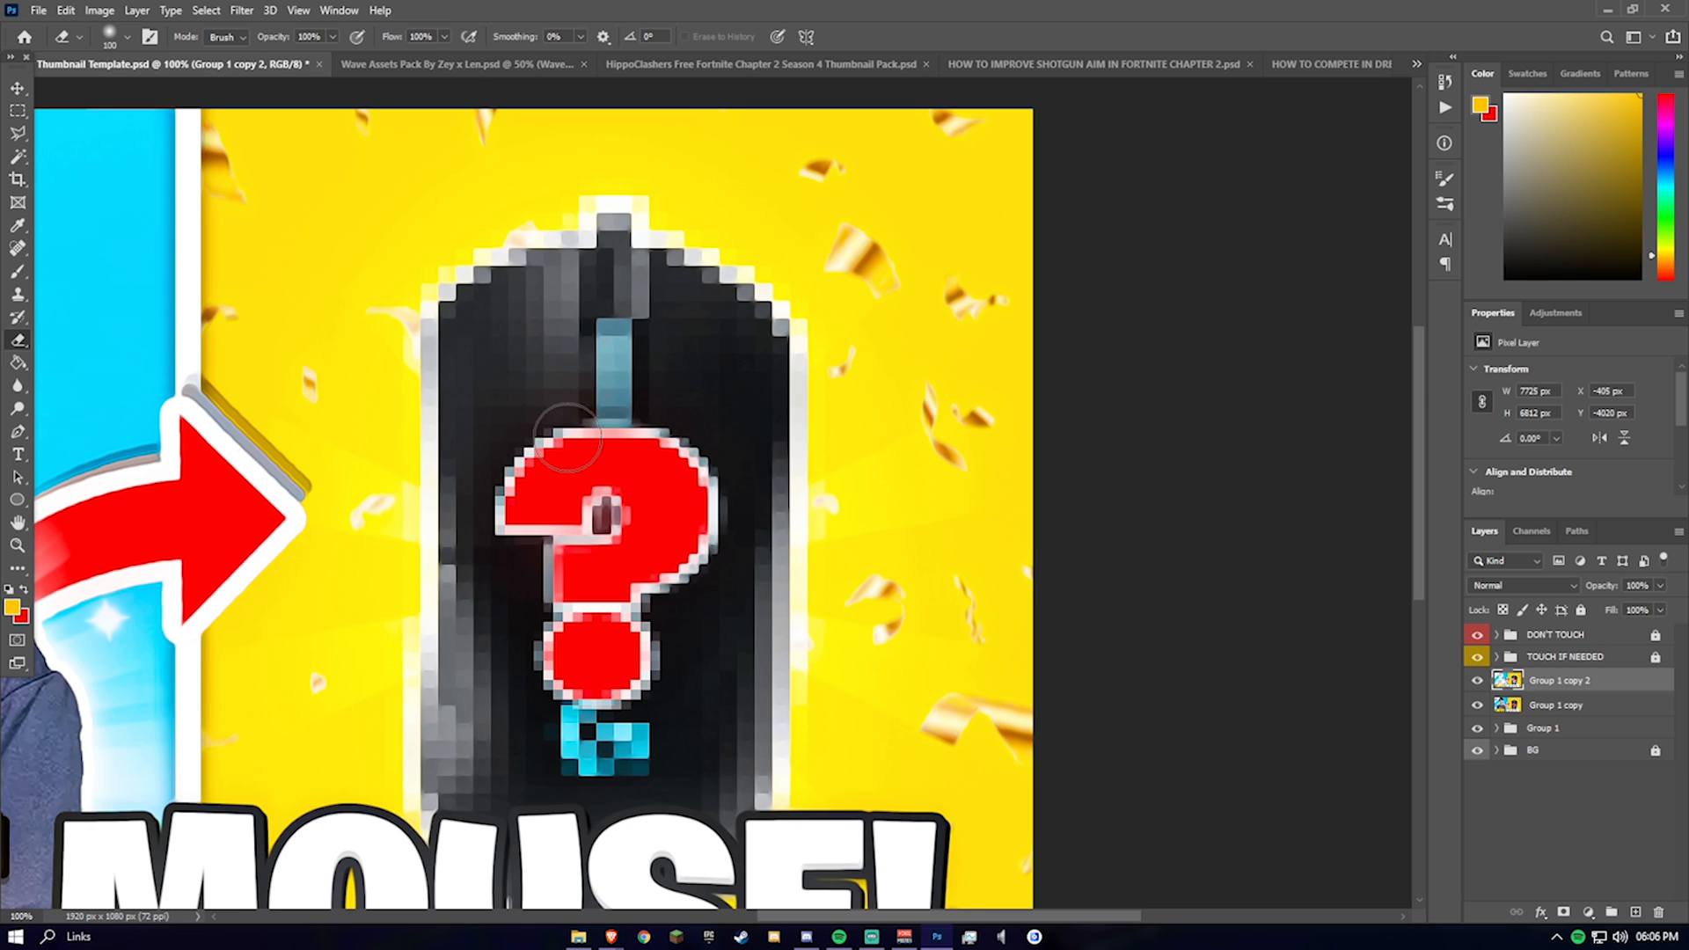
Step: Erase the oil paint effect from the pixelated red question mark
key("ctrl+plus")
key("ctrl+plus")
scroll(497, 528, "down", 2)
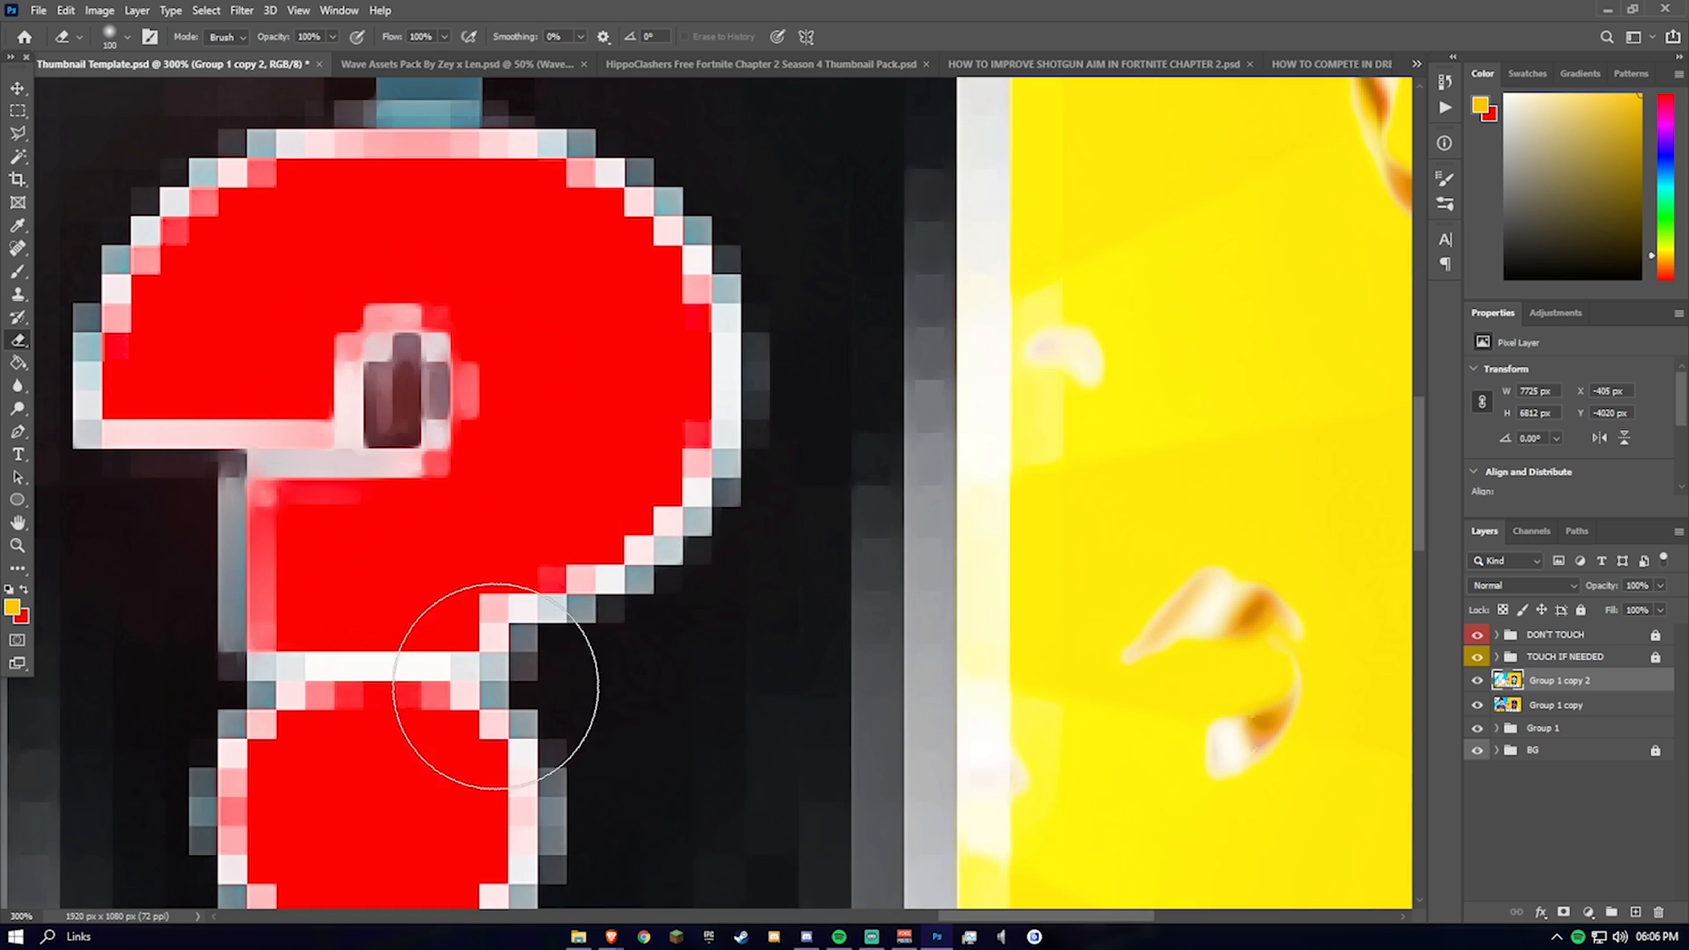
scroll(495, 704, "down", 4)
scroll(466, 546, "up", 4)
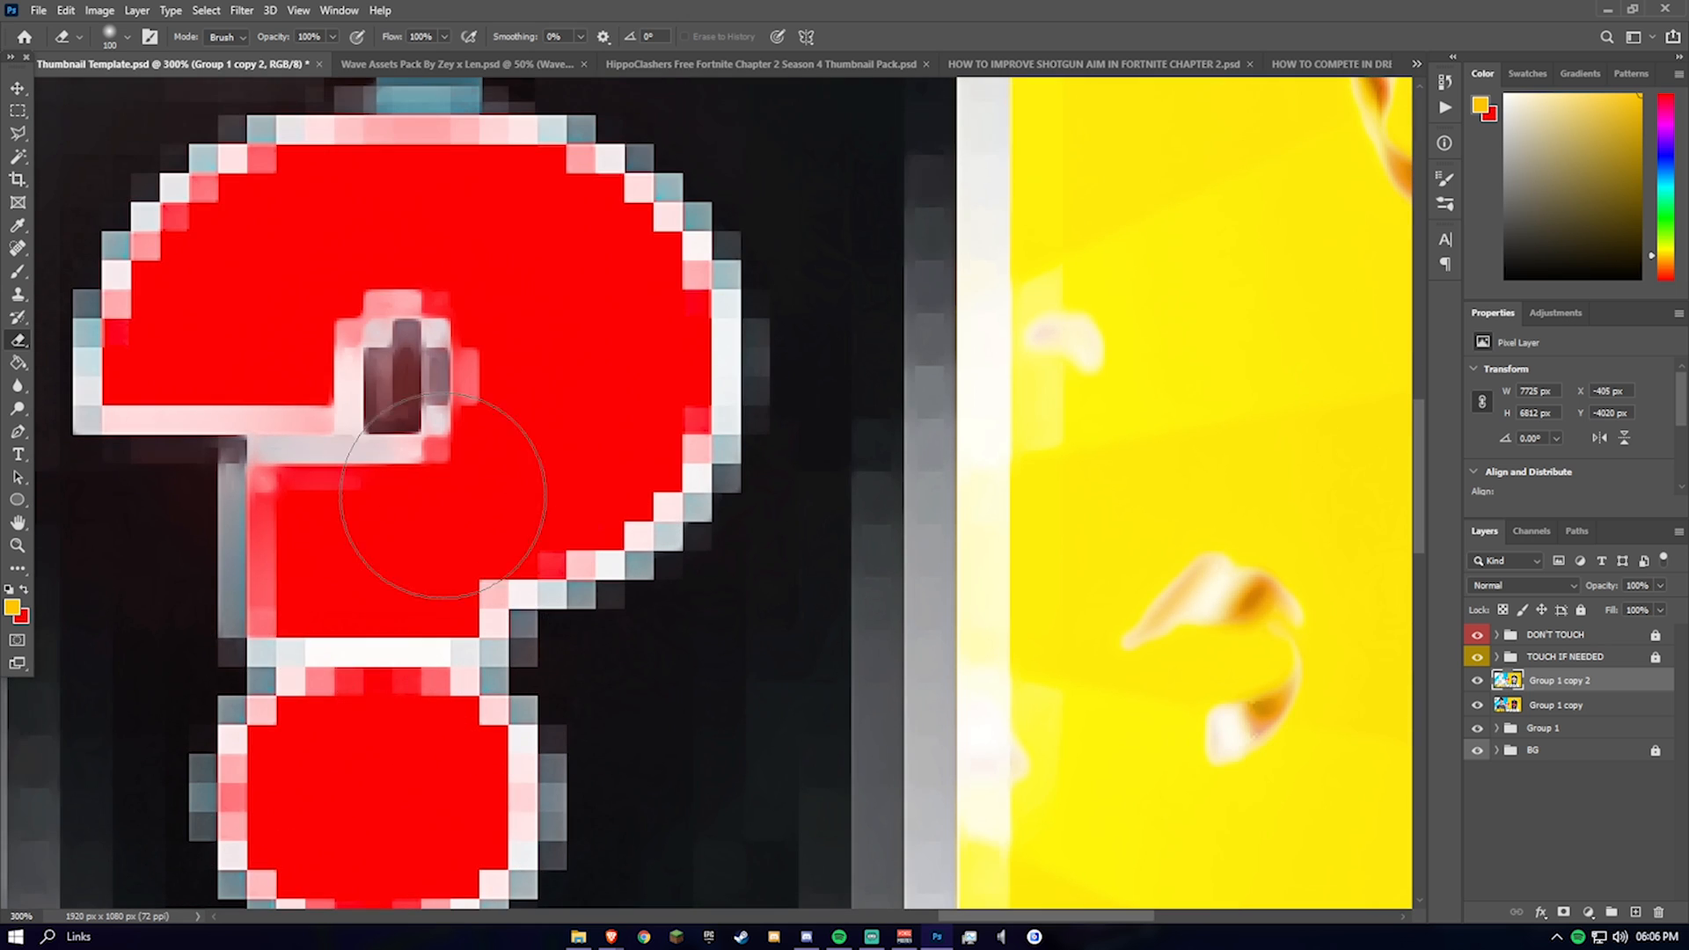
scroll(471, 603, "up", 2)
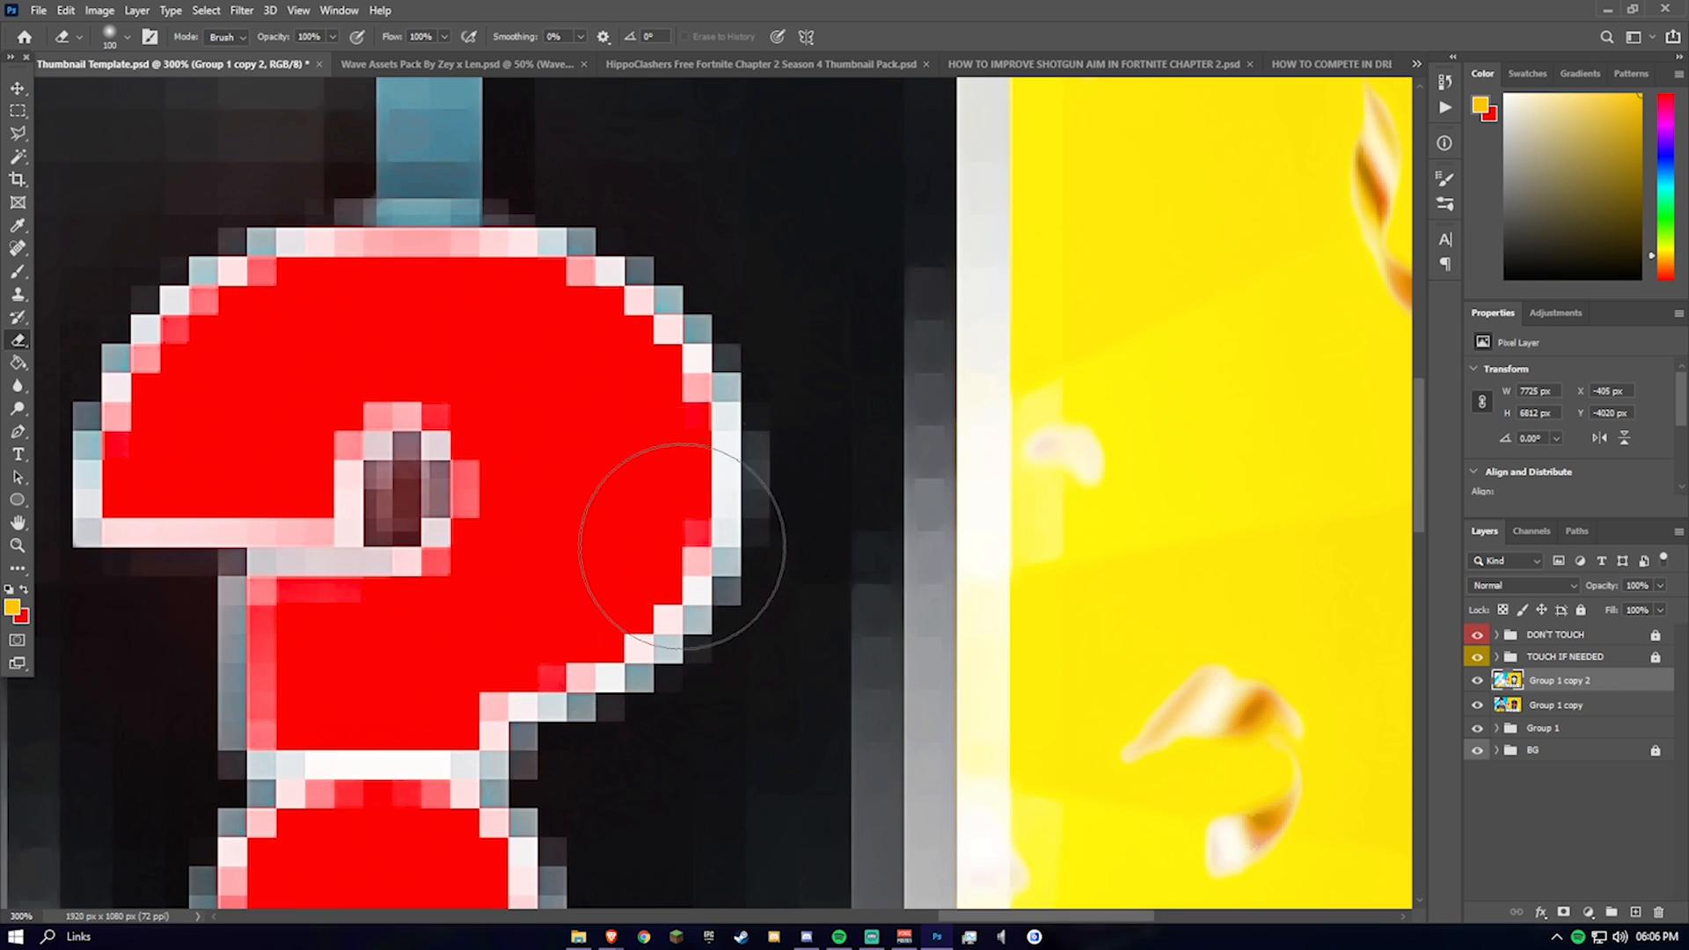
scroll(471, 422, "up", 1)
scroll(340, 585, "down", 2)
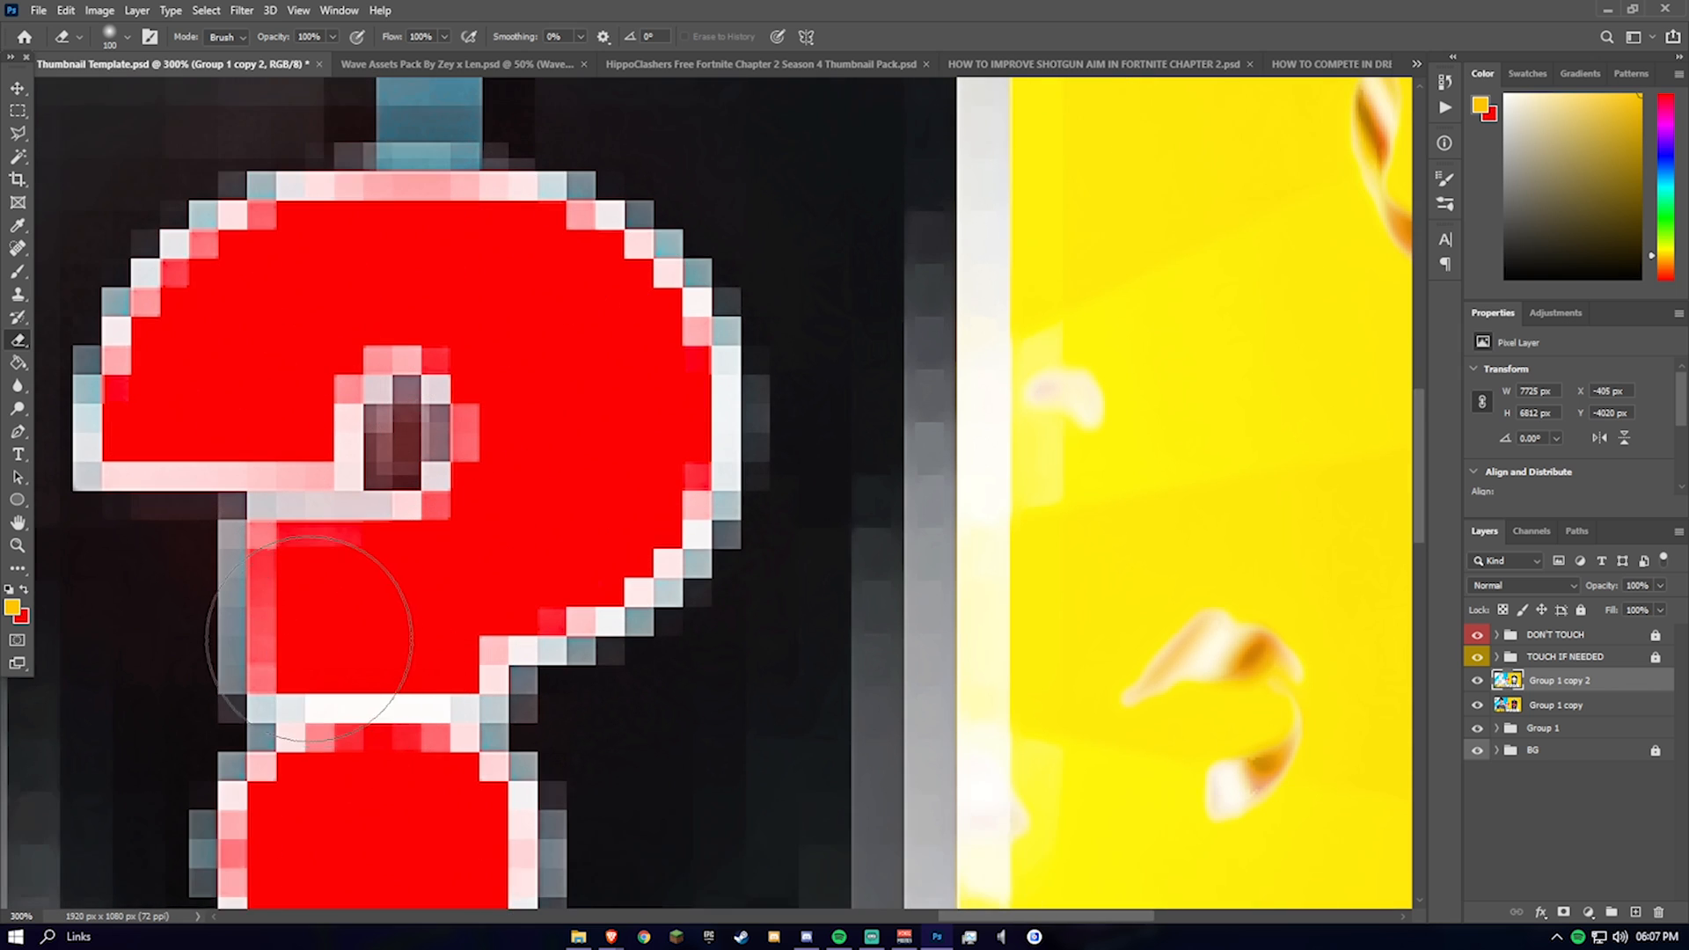
scroll(310, 650, "down", 2)
Step: Erase the oil paint effect from the body and white outline of the pixelated mouse
key("ctrl+minus")
key("ctrl+minus")
scroll(572, 229, "up", 3)
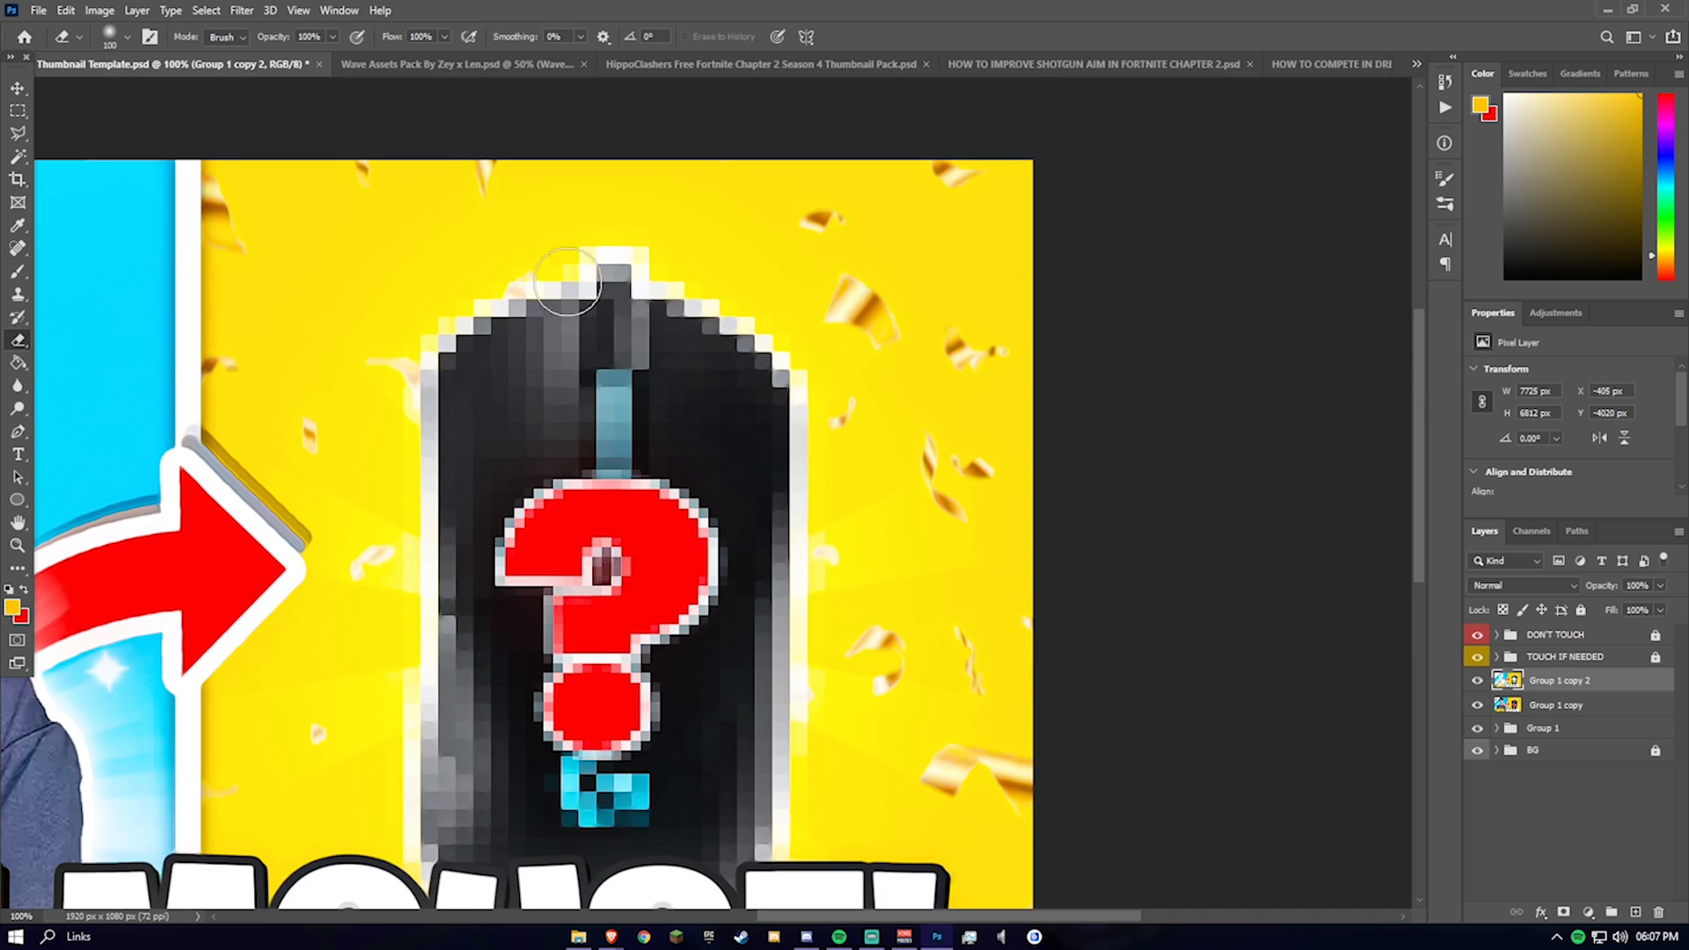
scroll(783, 352, "down", 1)
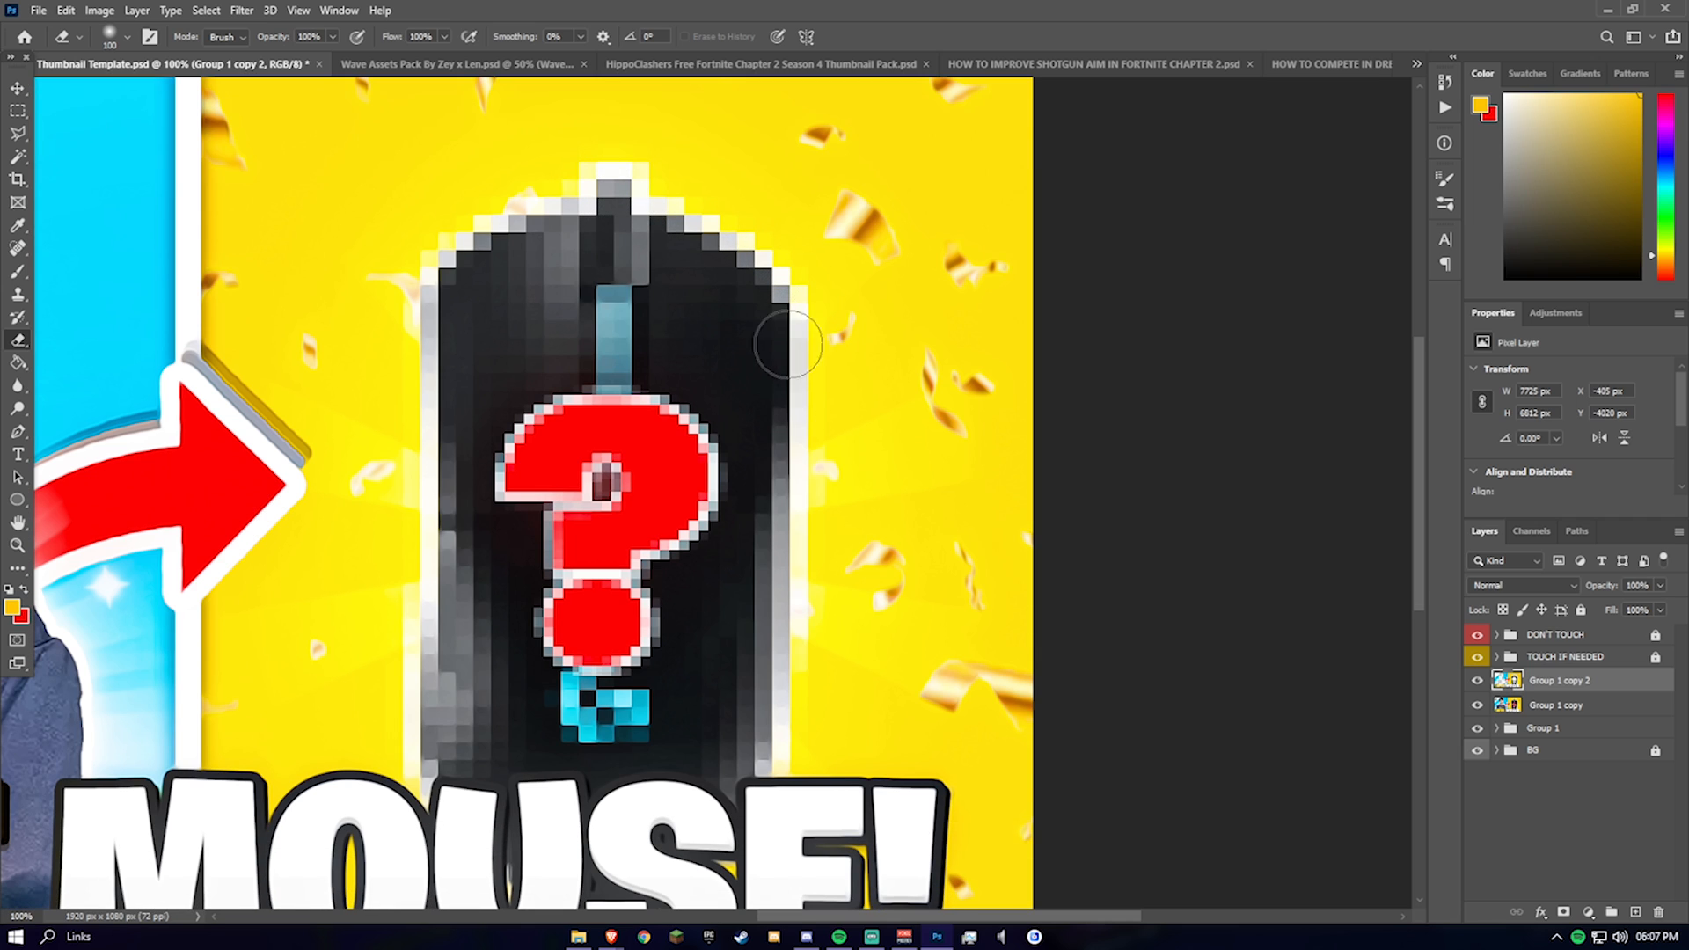
scroll(766, 686, "down", 2)
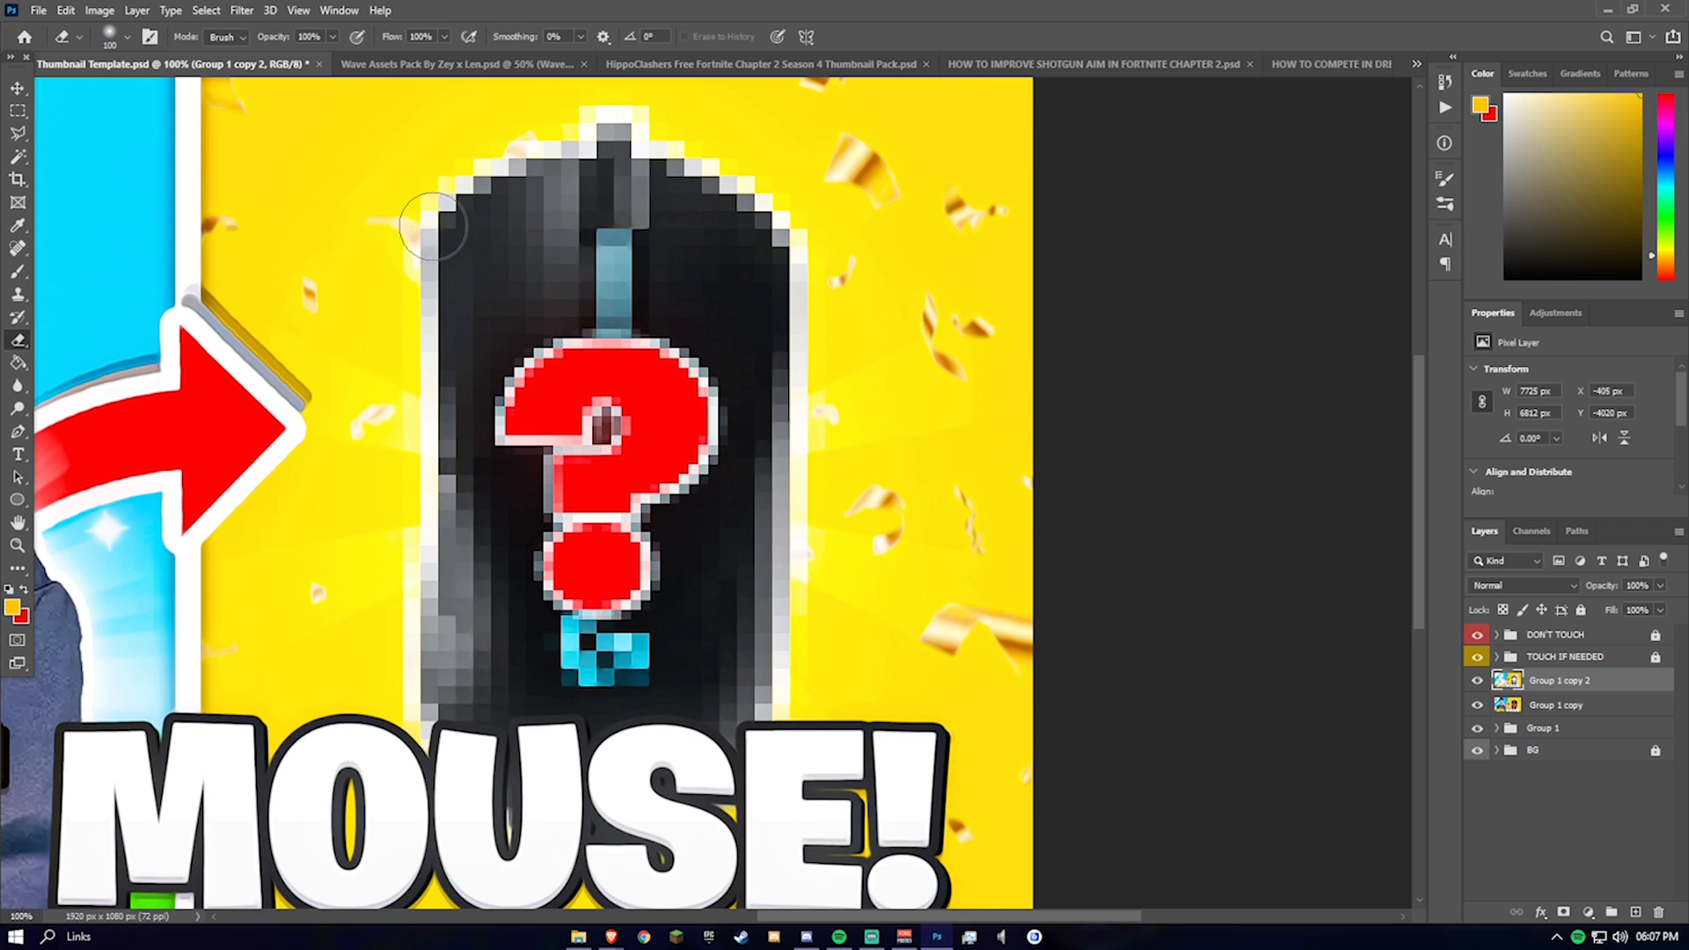
scroll(467, 554, "up", 2)
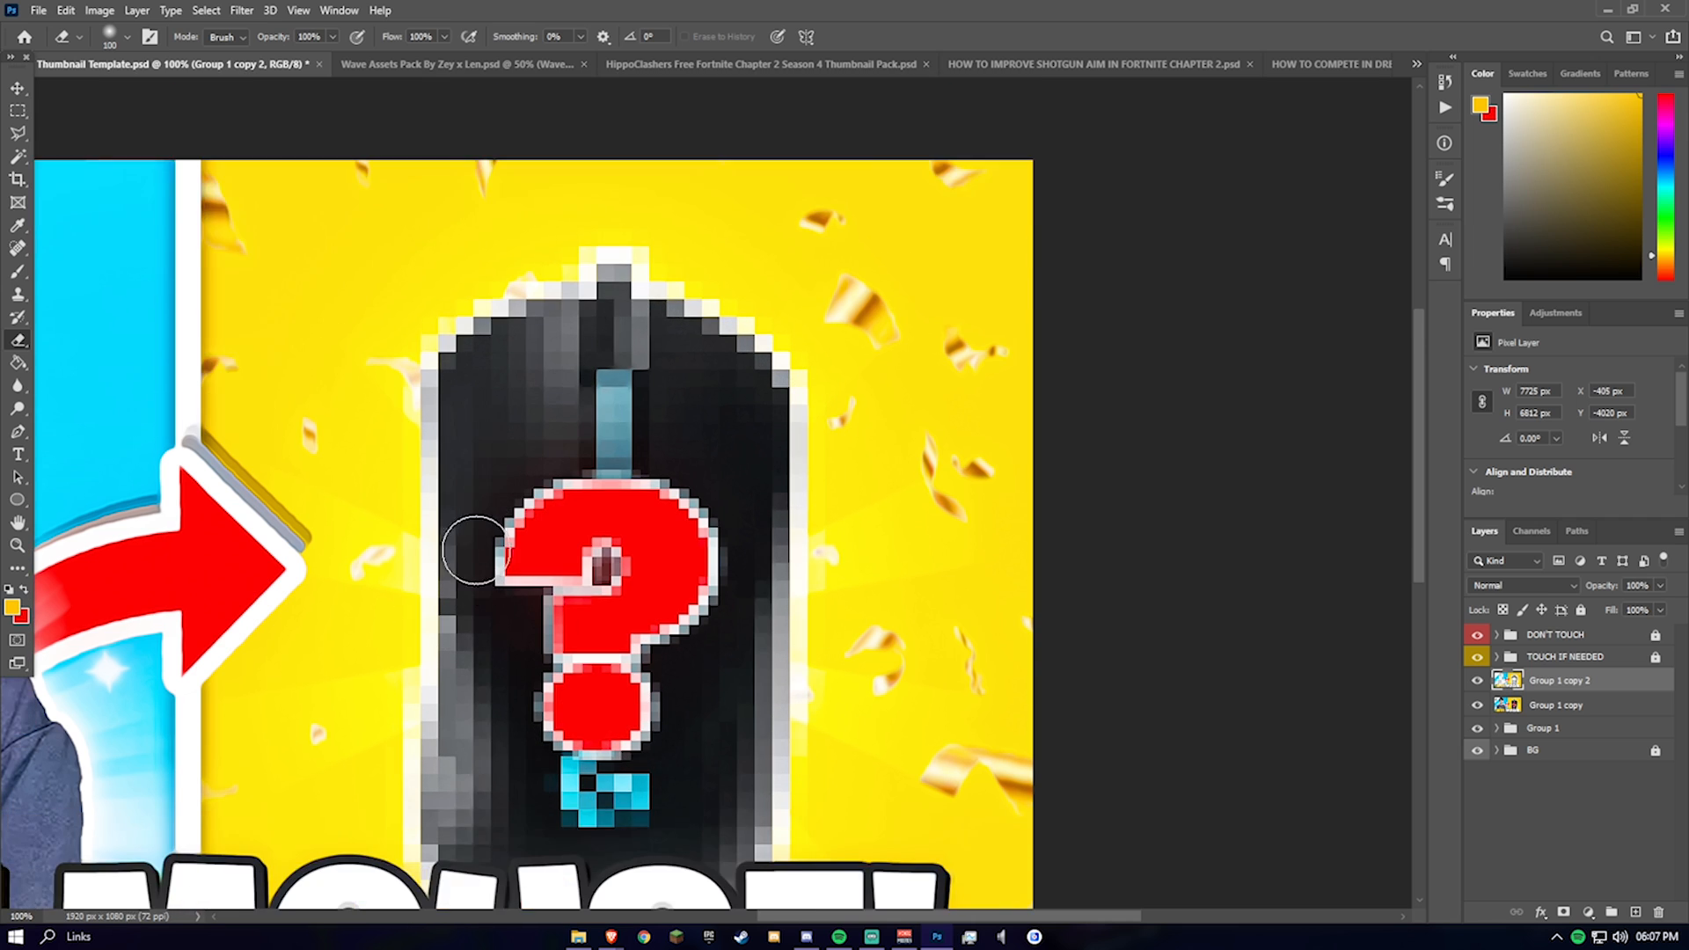
scroll(473, 543, "down", 2)
key("ctrl+minus")
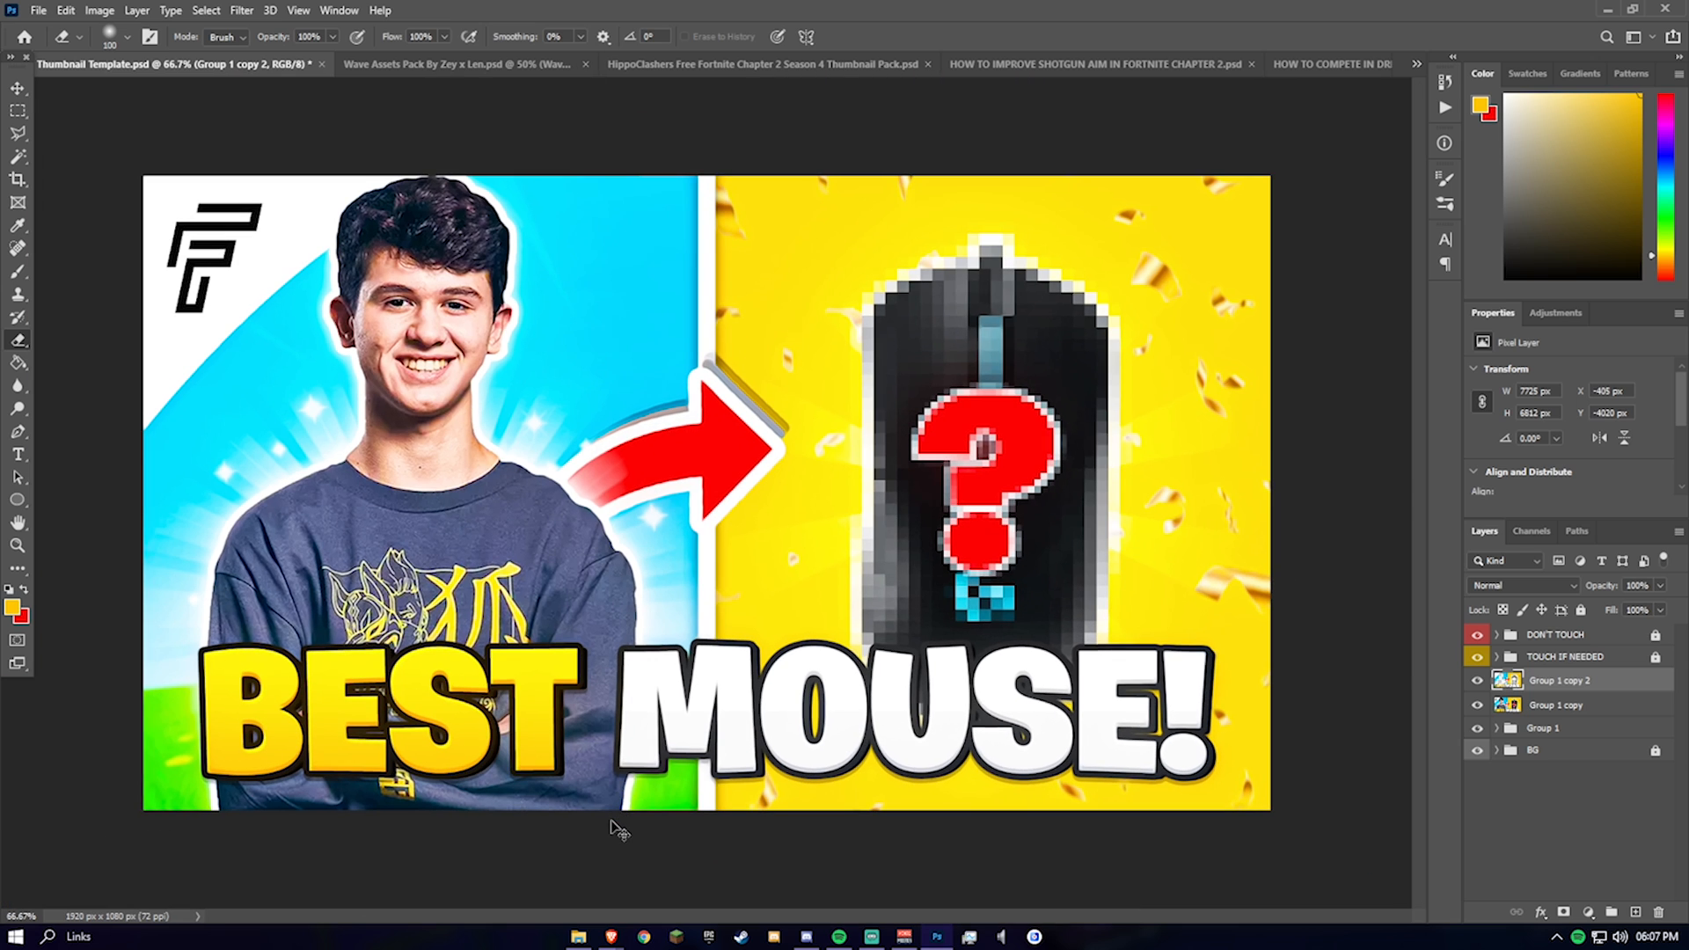
Step: Merge the partly erased oil paint layer into the graded Group 1 copy layer beneath it
right_click(1535, 696)
left_click(1513, 701)
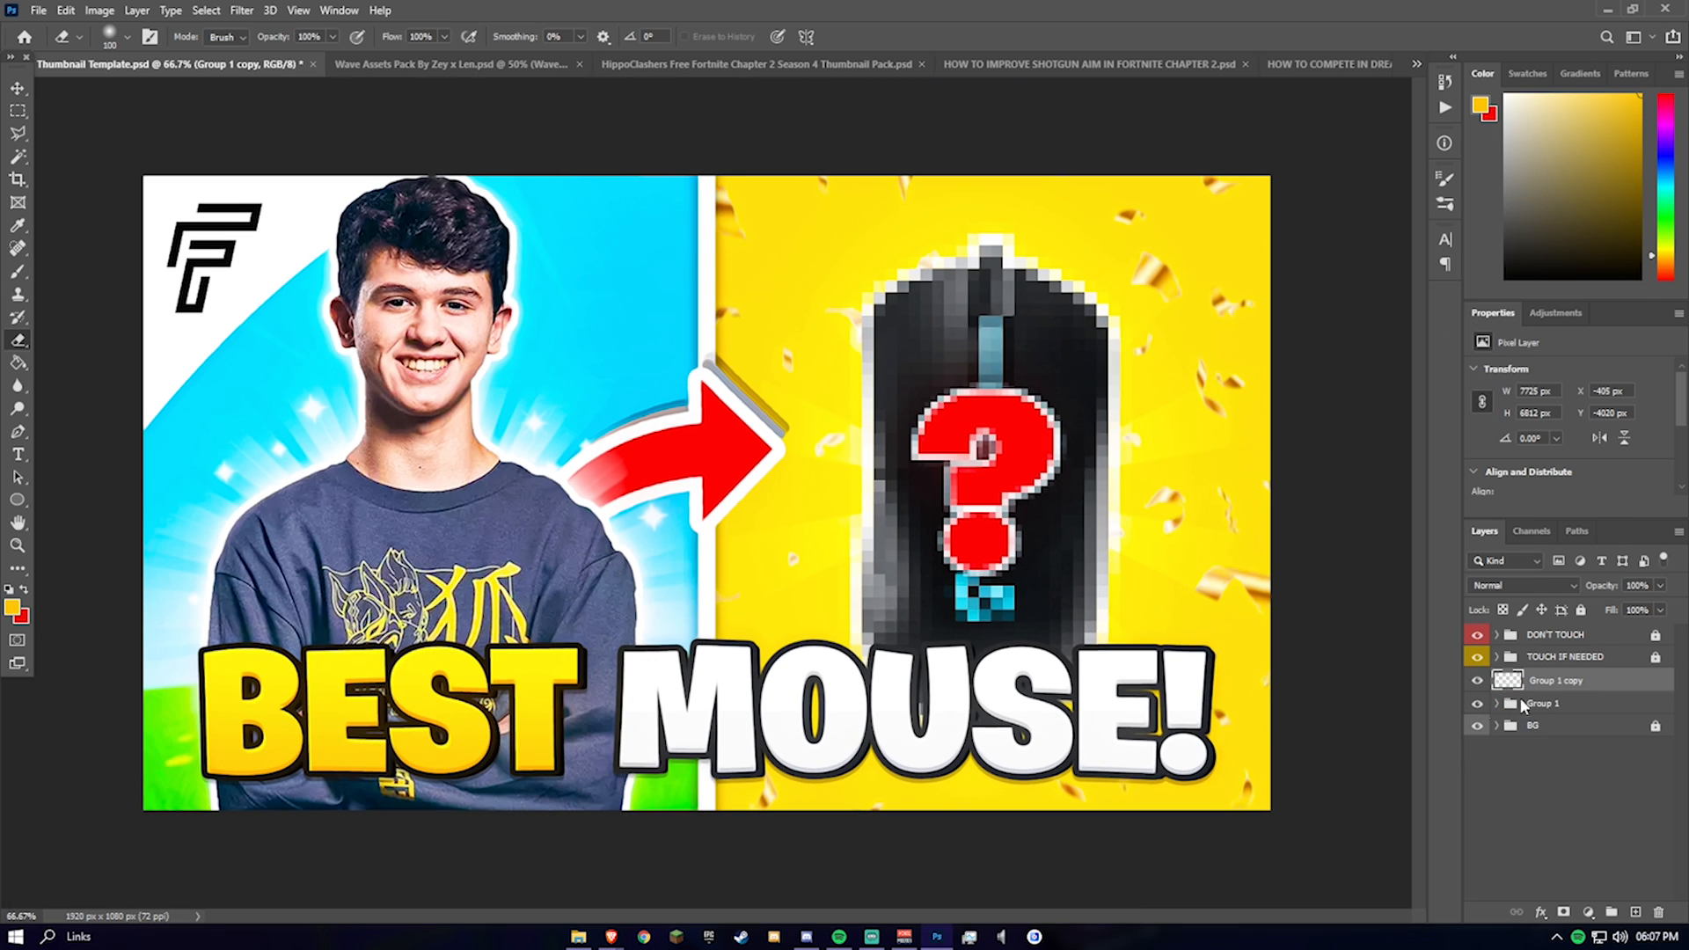
Step: Compare the thumbnail with and without the graded Group 1 copy layer
left_click(1478, 681)
left_click(1478, 681)
left_click(1478, 681)
left_click(1478, 681)
left_click(1478, 681)
left_click(1479, 681)
Step: Apply a Vibrance adjustment to the Group 1 copy layer with vibrance +5 and saturation +8
left_click(100, 11)
mouse_move(116, 54)
left_click(299, 131)
type("5")
key("Tab")
type("3")
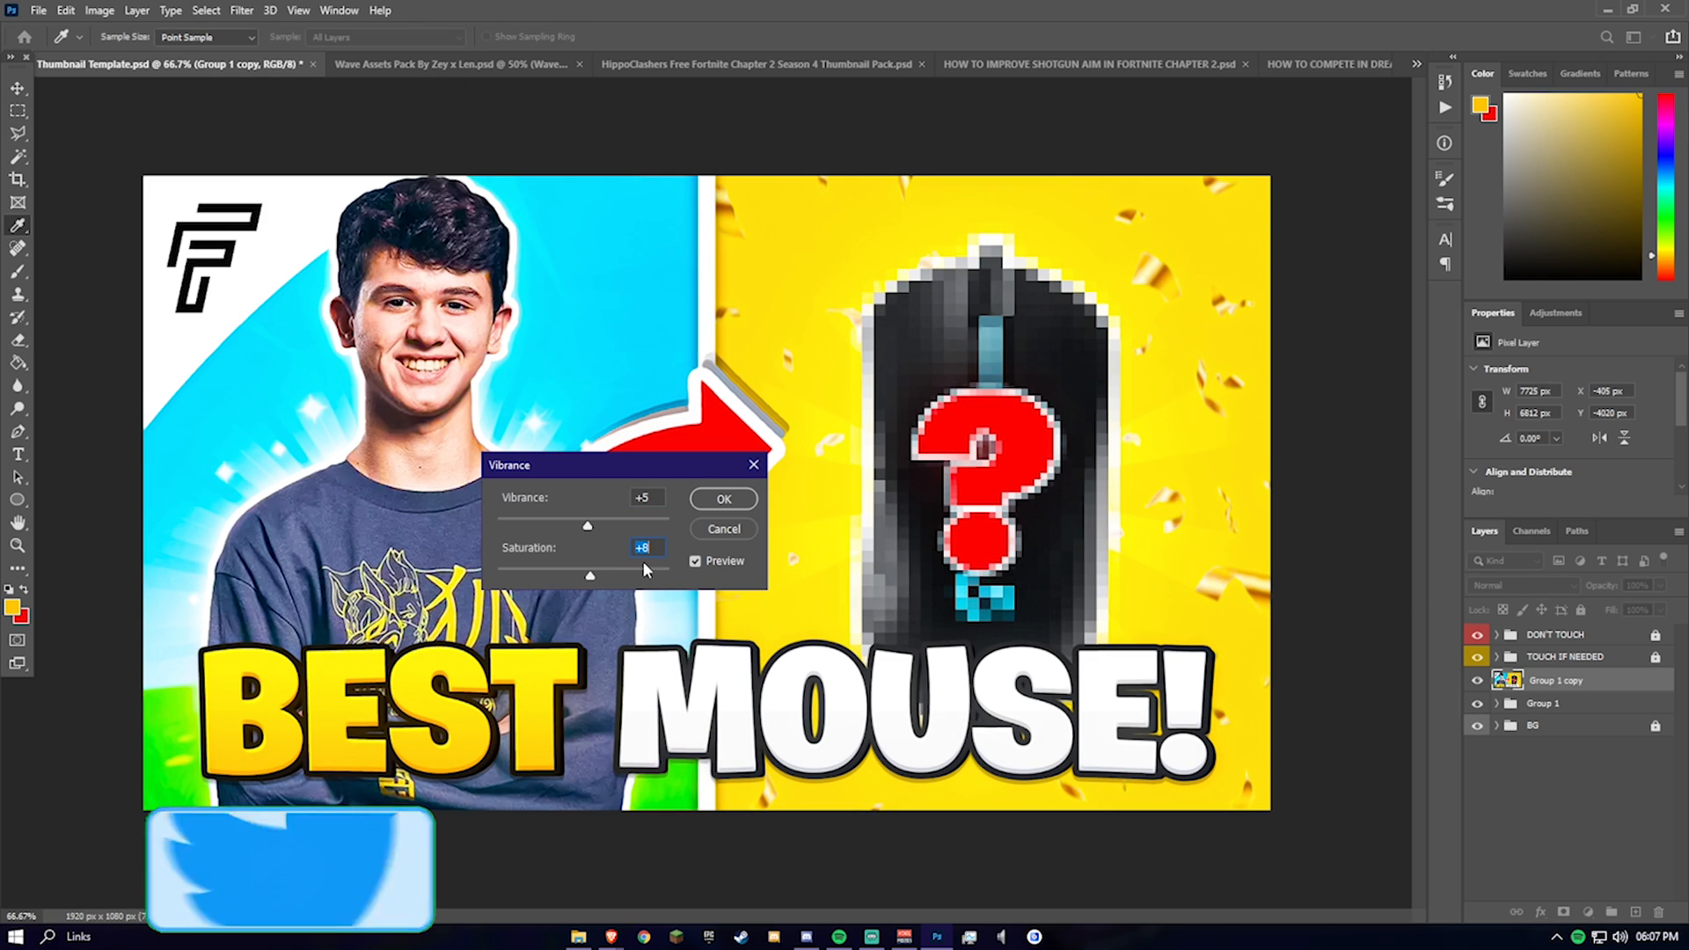
key("Return")
Step: Apply Shadows/Highlights to the Group 1 copy layer with both amounts at 1%, and return to the Eraser tool
left_click(99, 11)
mouse_move(116, 54)
left_click(308, 374)
left_click_drag(633, 337, 1139, 158)
left_click_drag(1075, 212, 1012, 214)
double_click(1185, 211)
type("1")
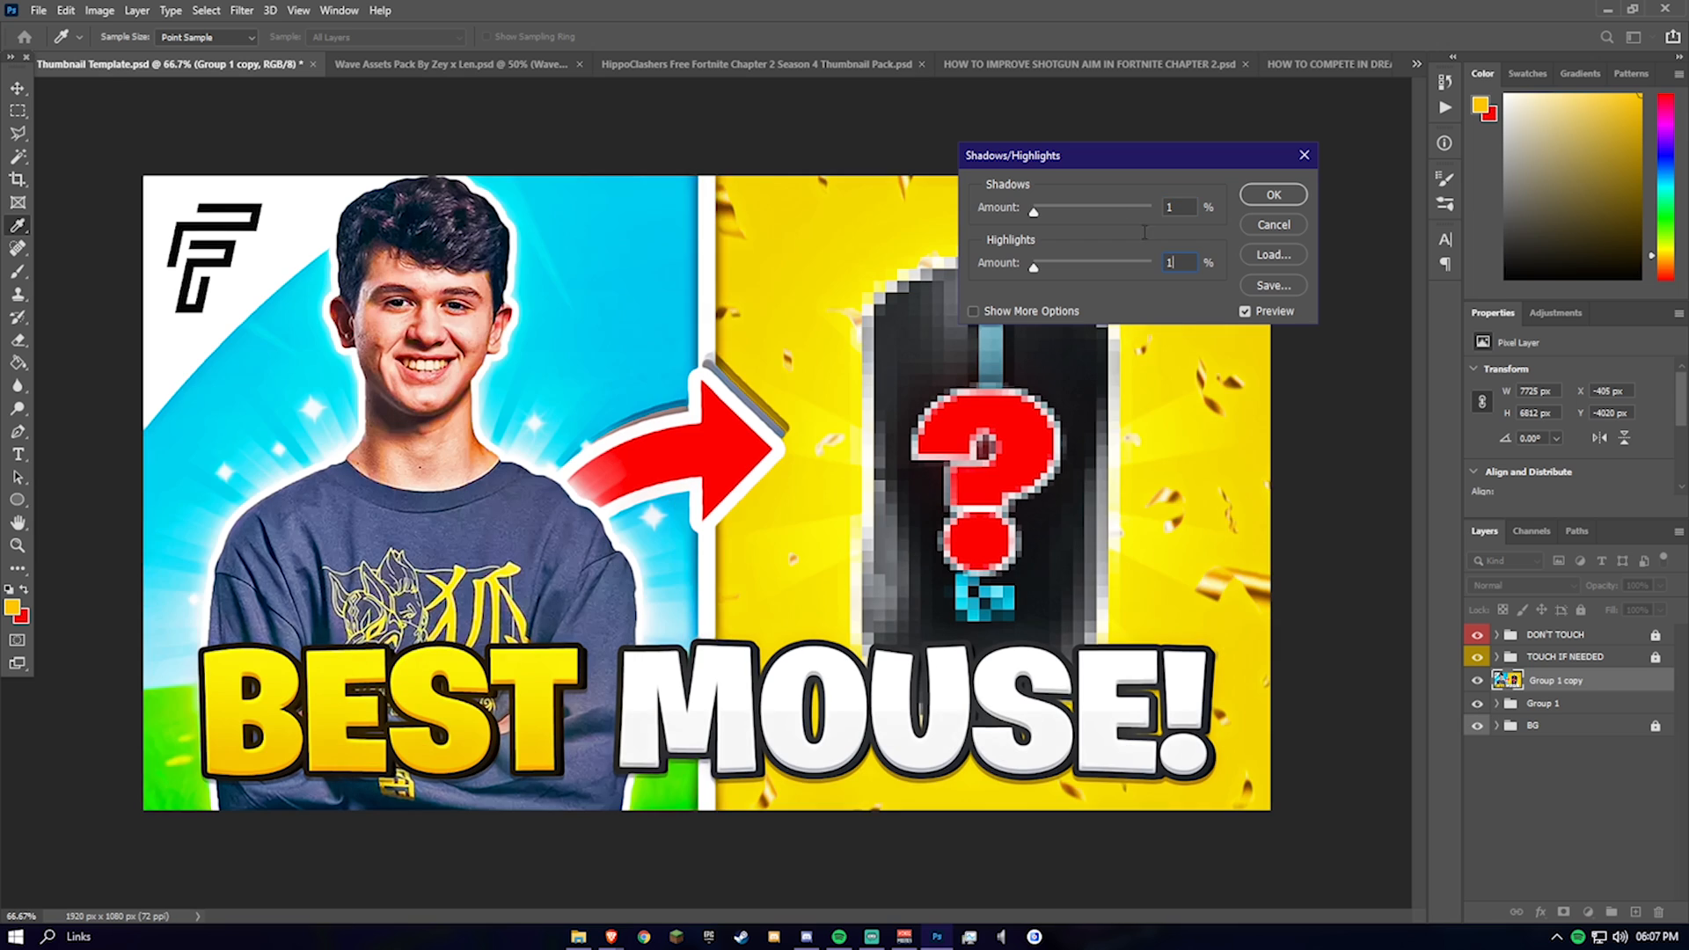
key("Tab")
type("1")
left_click(1273, 195)
key("e")
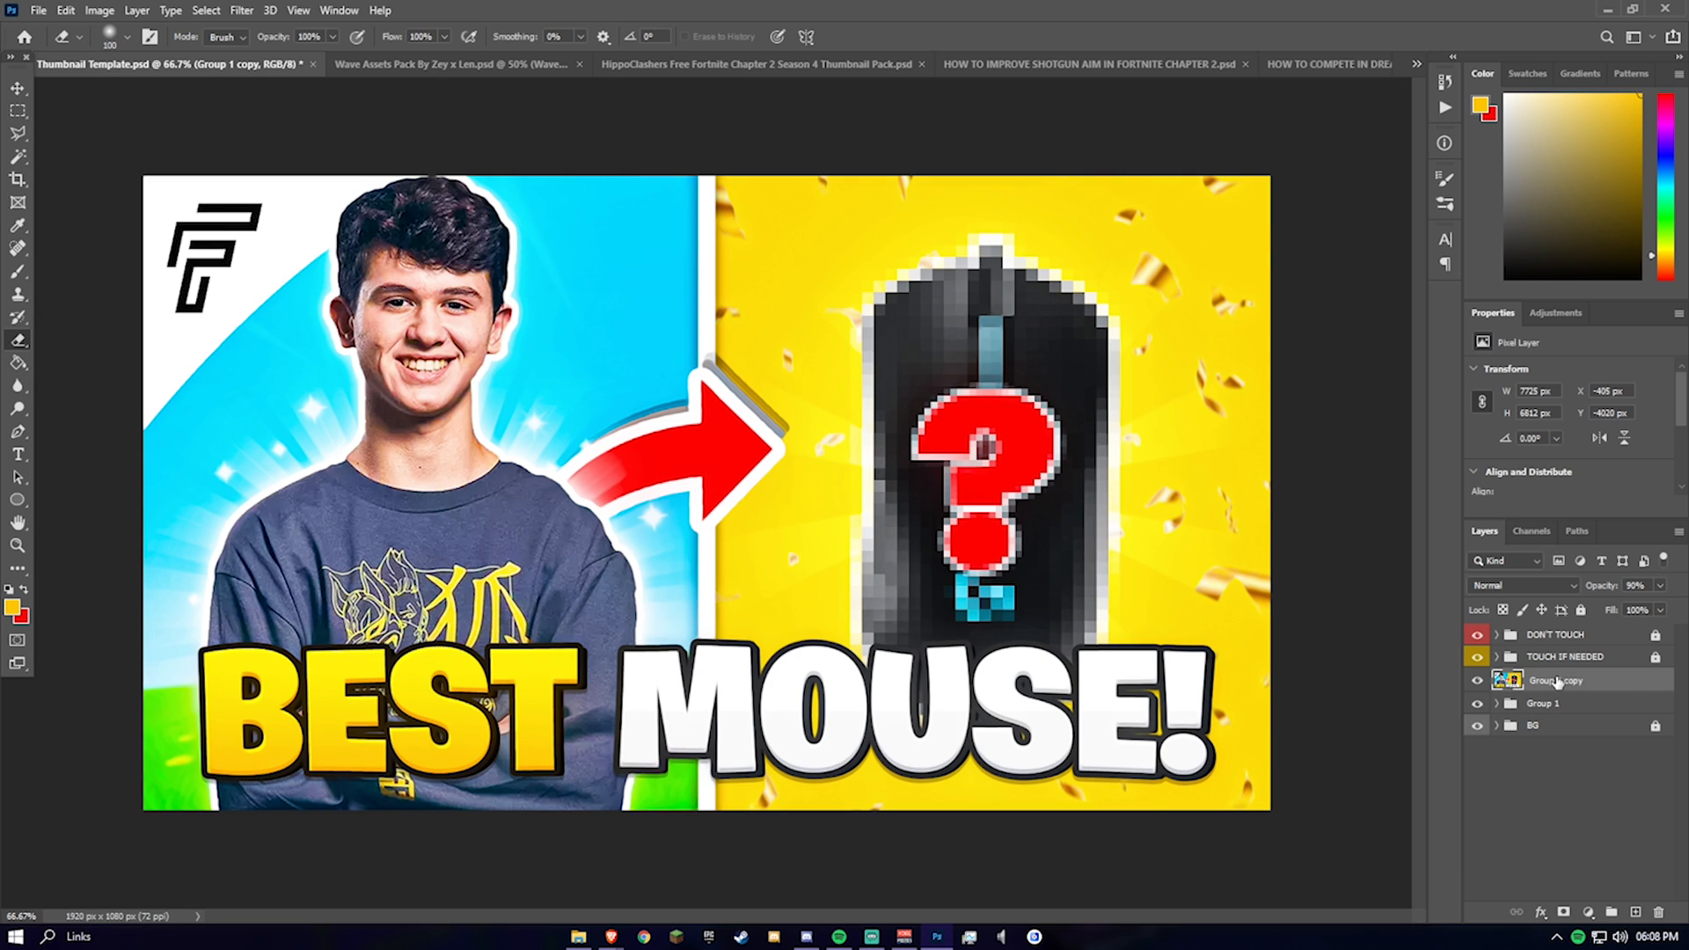
left_click(802, 64)
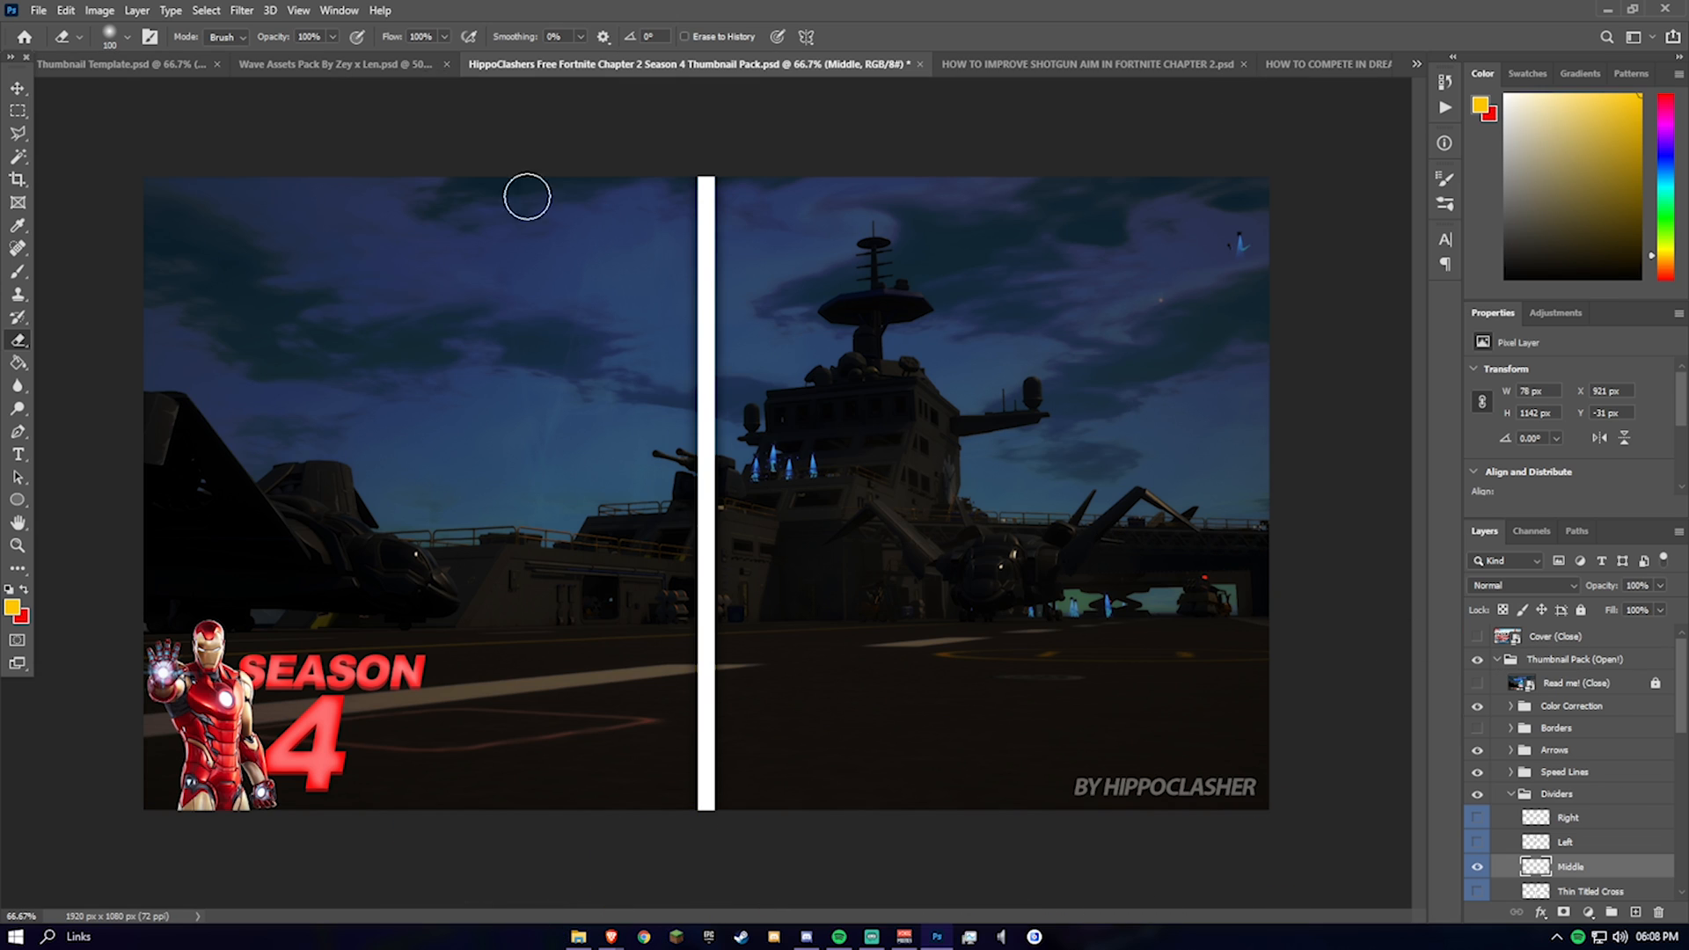
left_click(131, 65)
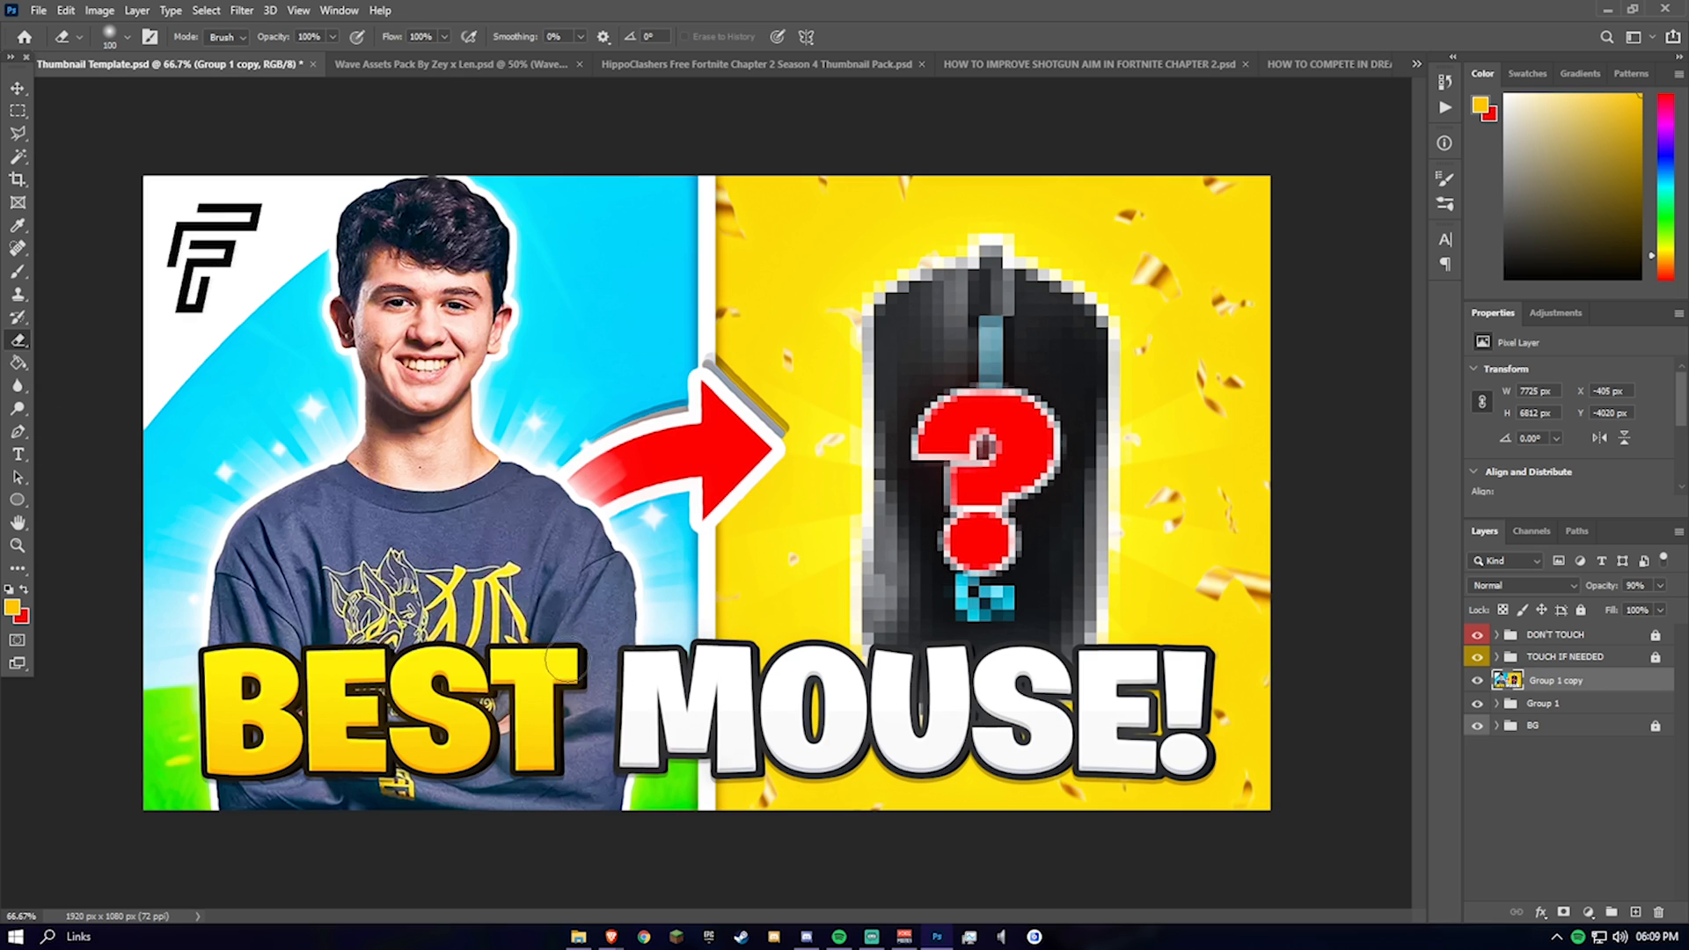
Step: Start saving the thumbnail as a new file in JPEG format, with the Completed Thumbnails folder as its destination
key("ctrl+shift+s")
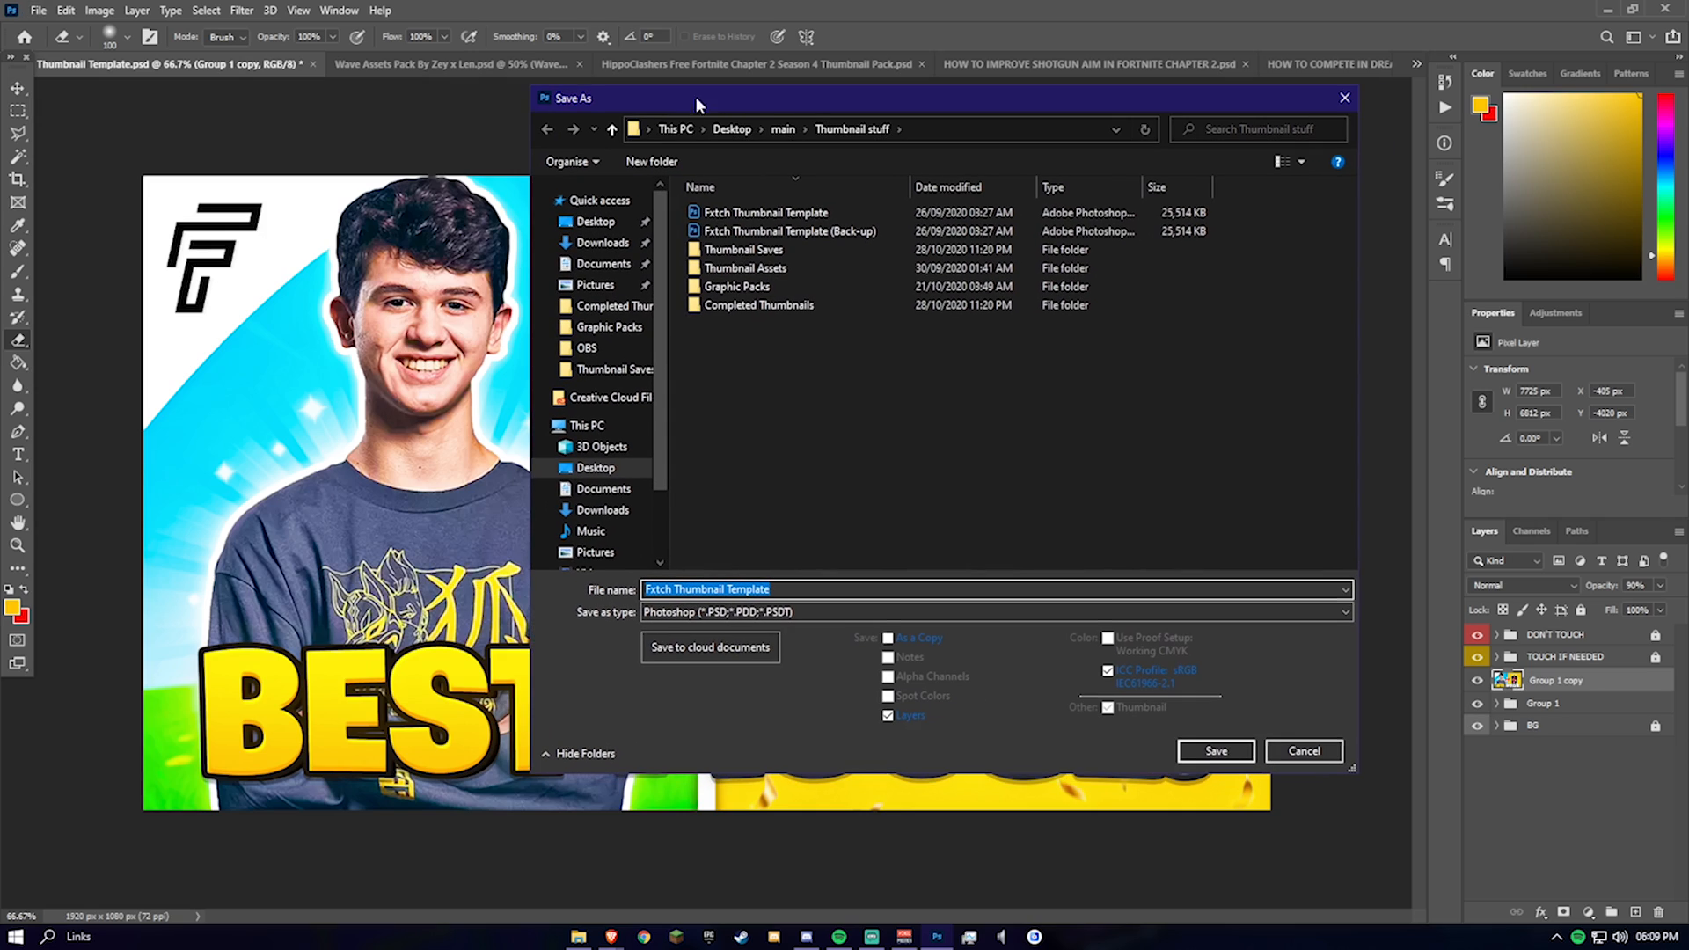
left_click(746, 613)
left_click(695, 741)
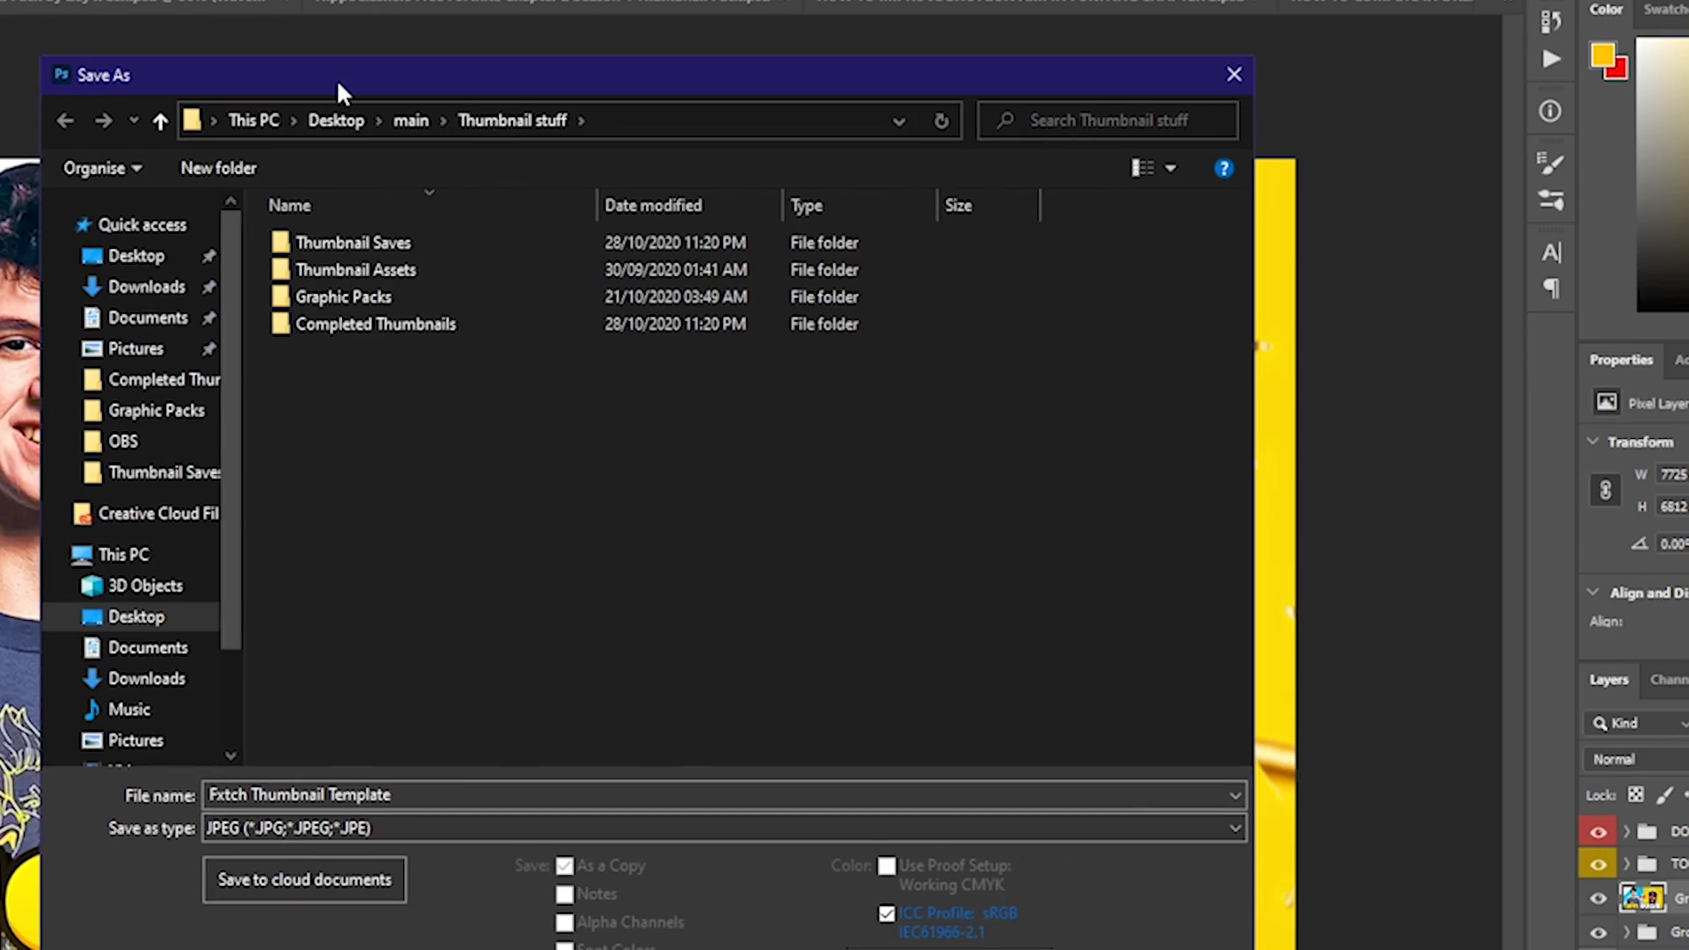
left_click_drag(422, 79, 382, 110)
double_click(499, 382)
Step: Give the JPEG a file name beginning "TOP 5 BEST GAMING MOUSES IN FORTNITE CHAPT" and save it
left_click(399, 827)
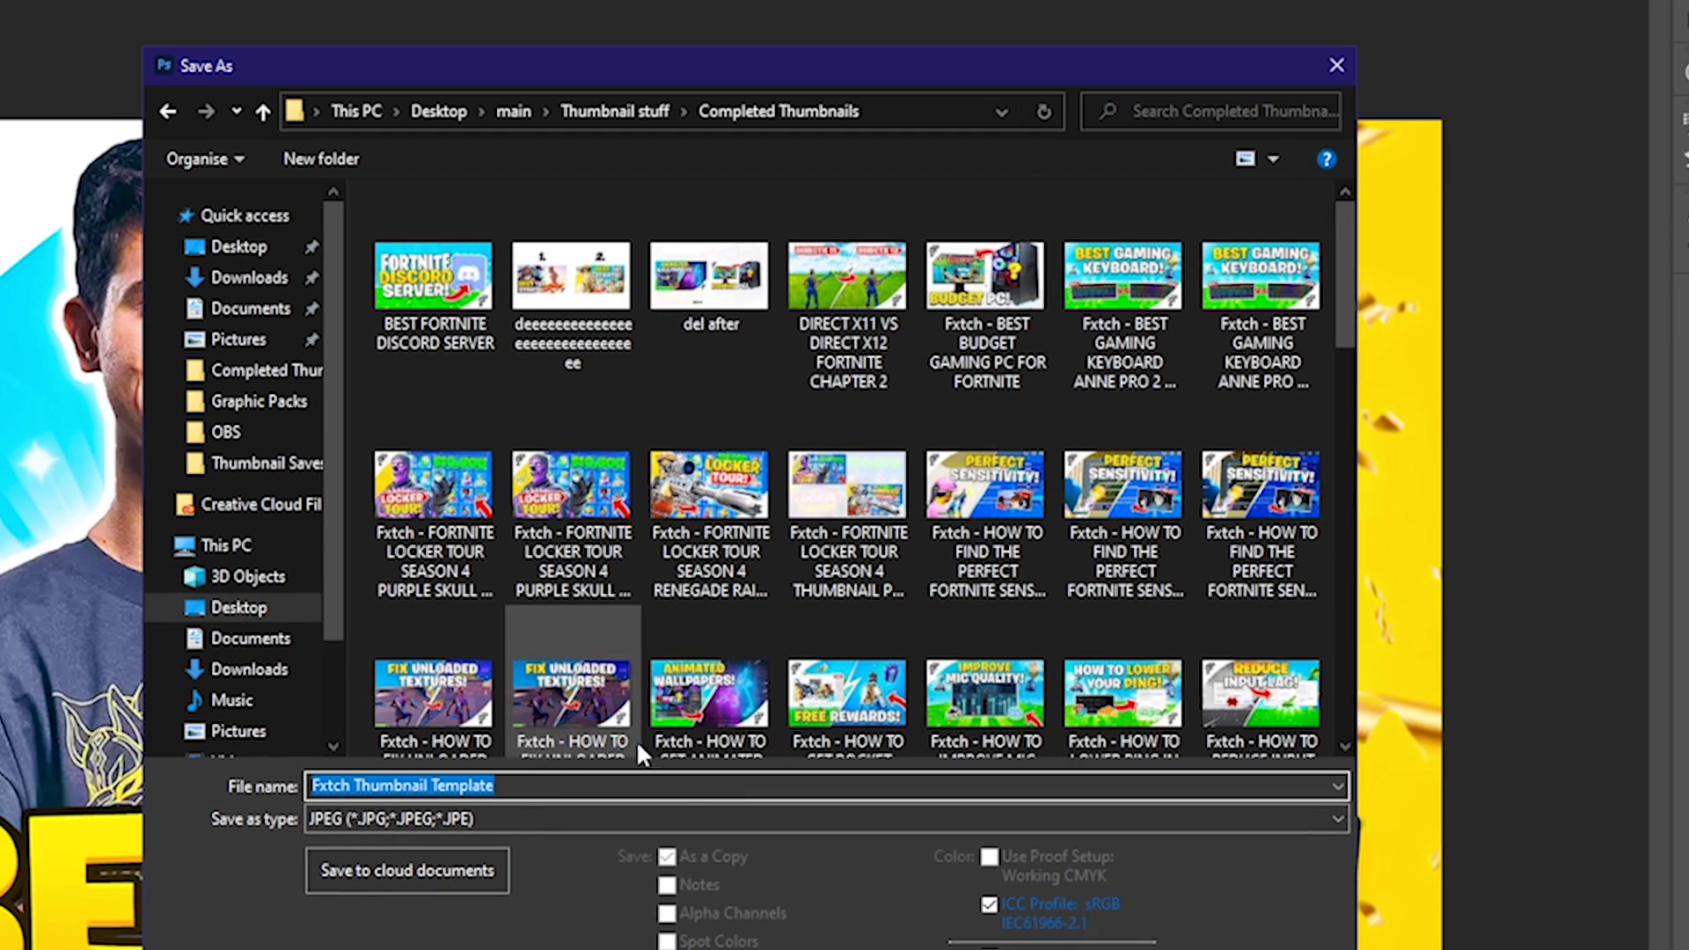
type("B")
key("BackSpace")
type("TOP 5")
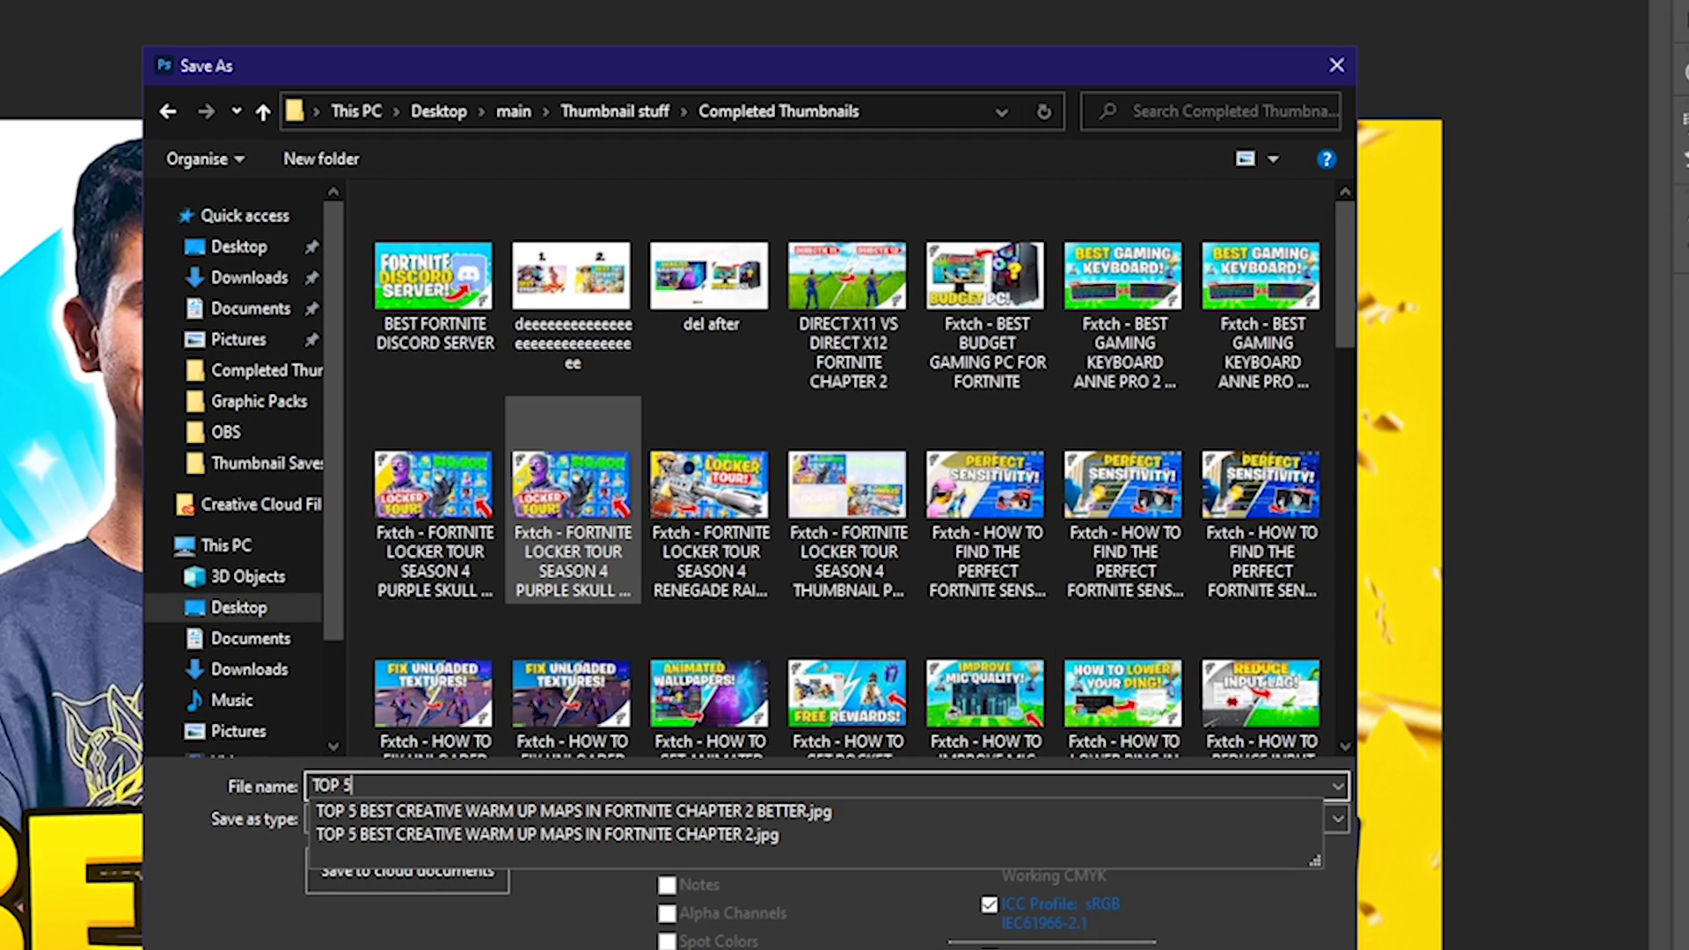
type(" BEWST")
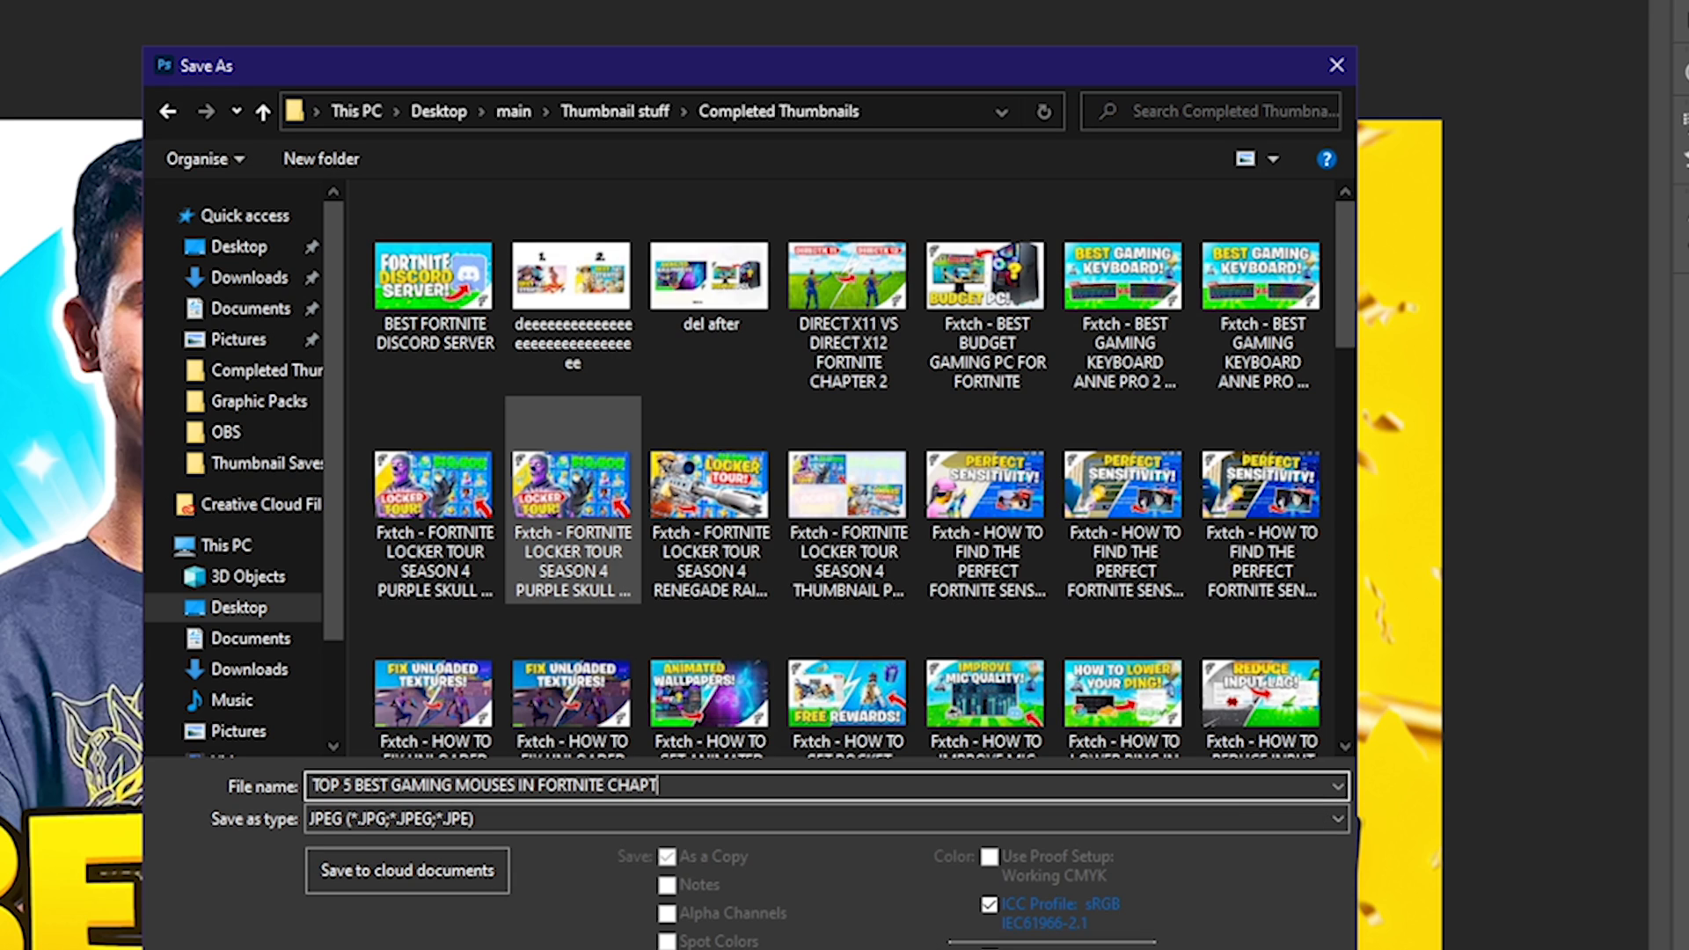
key("Return")
Step: Accept the JPEG options with quality 8 (High) and the Baseline ("Standard") format
left_click_drag(773, 150, 470, 252)
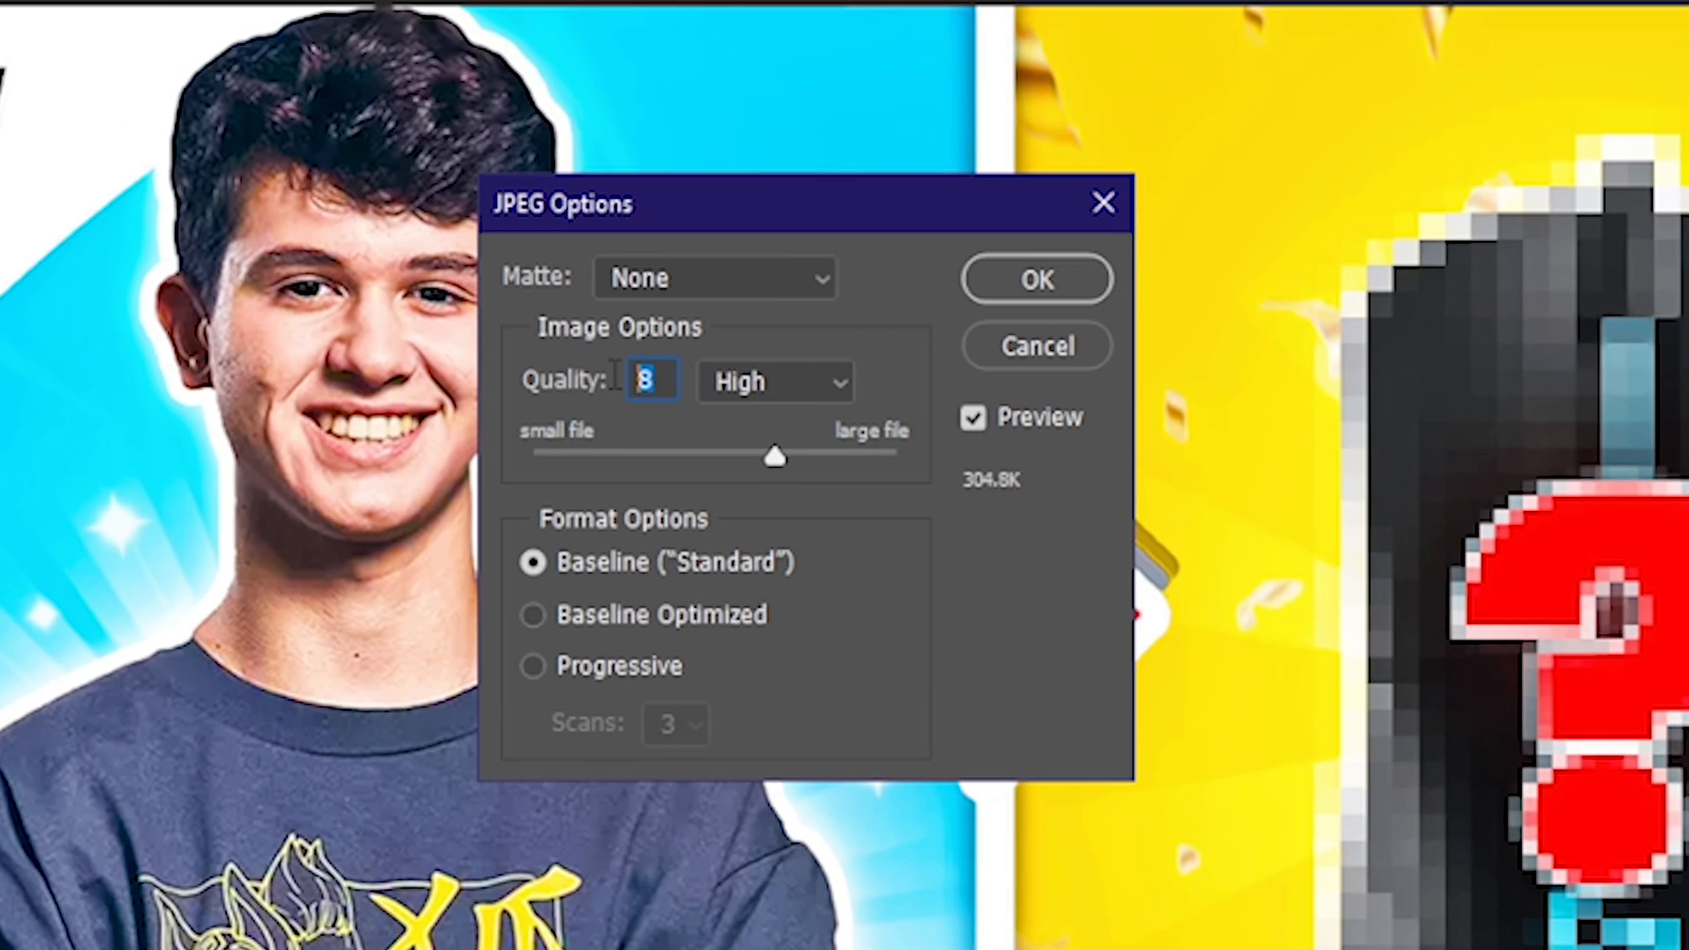
left_click_drag(706, 208, 716, 298)
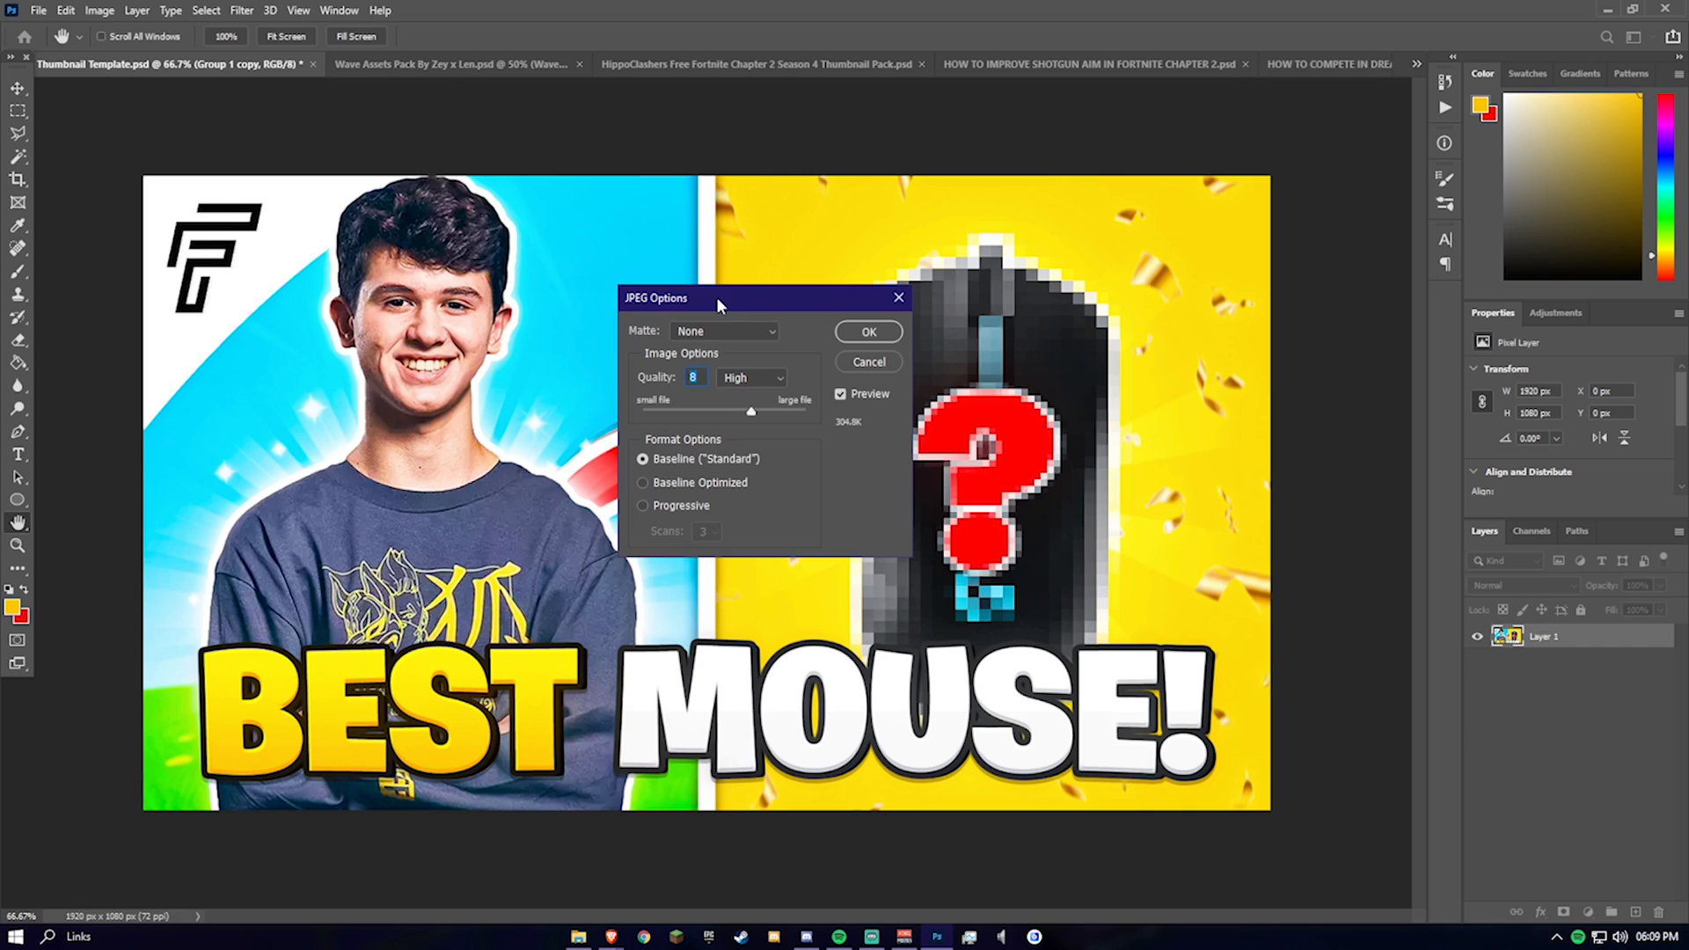
key("Return")
Step: Switch to File Explorer and open the exported thumbnail in the image viewer to inspect the finished design
left_click(576, 935)
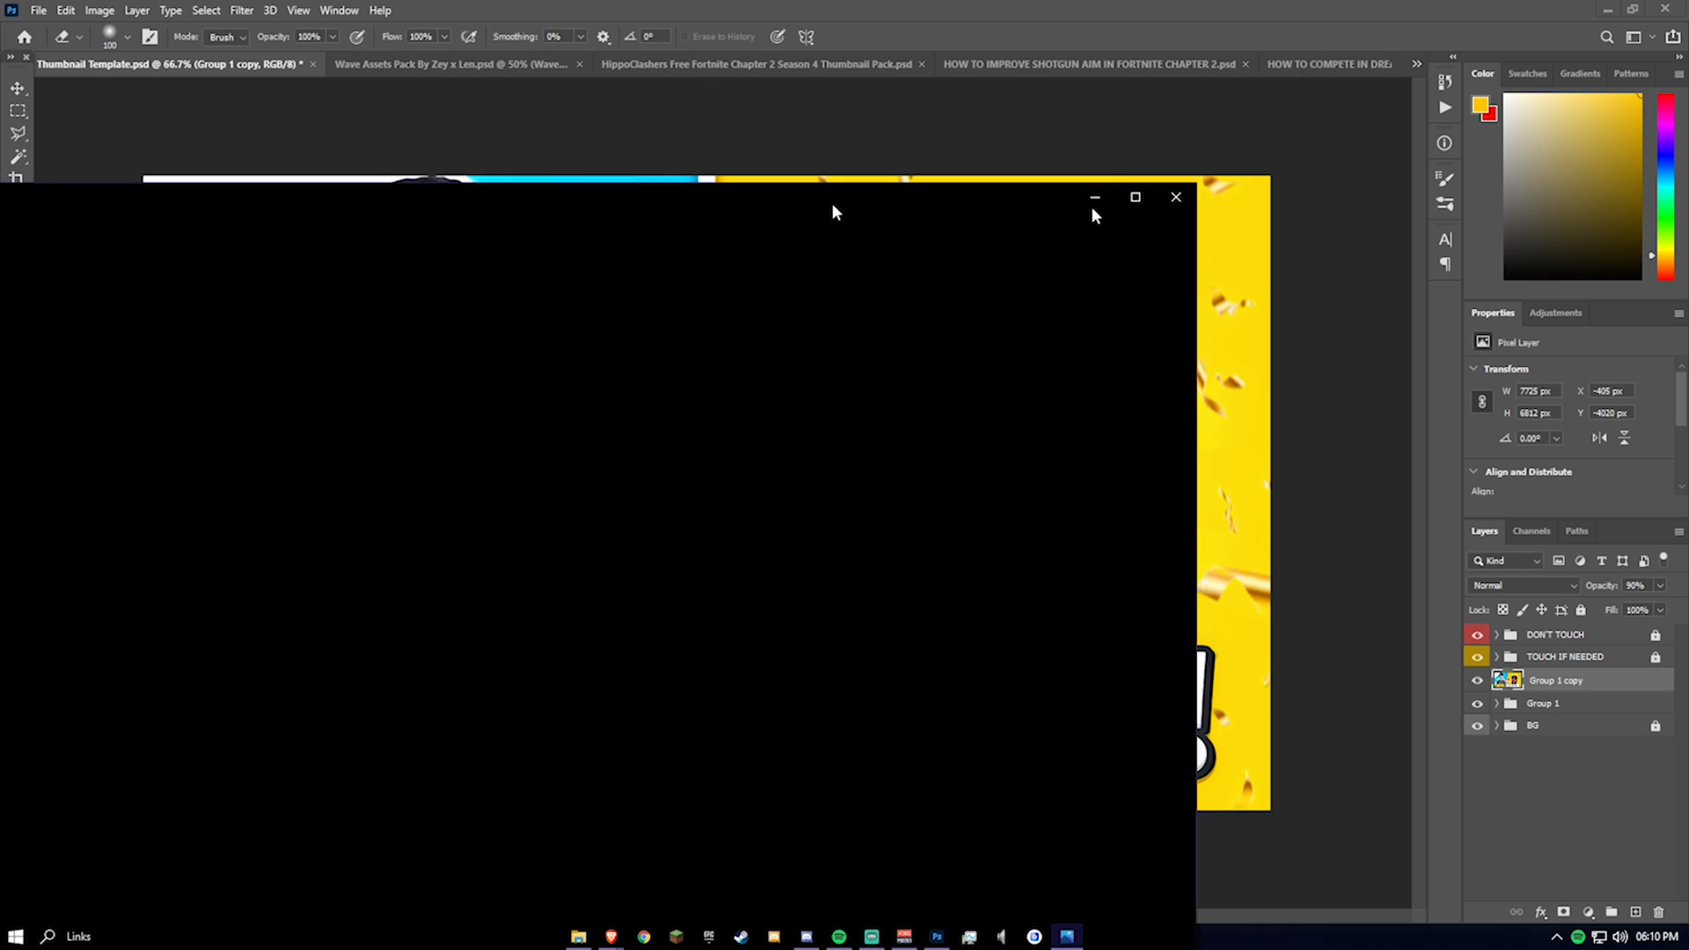
left_click_drag(832, 208, 1061, 77)
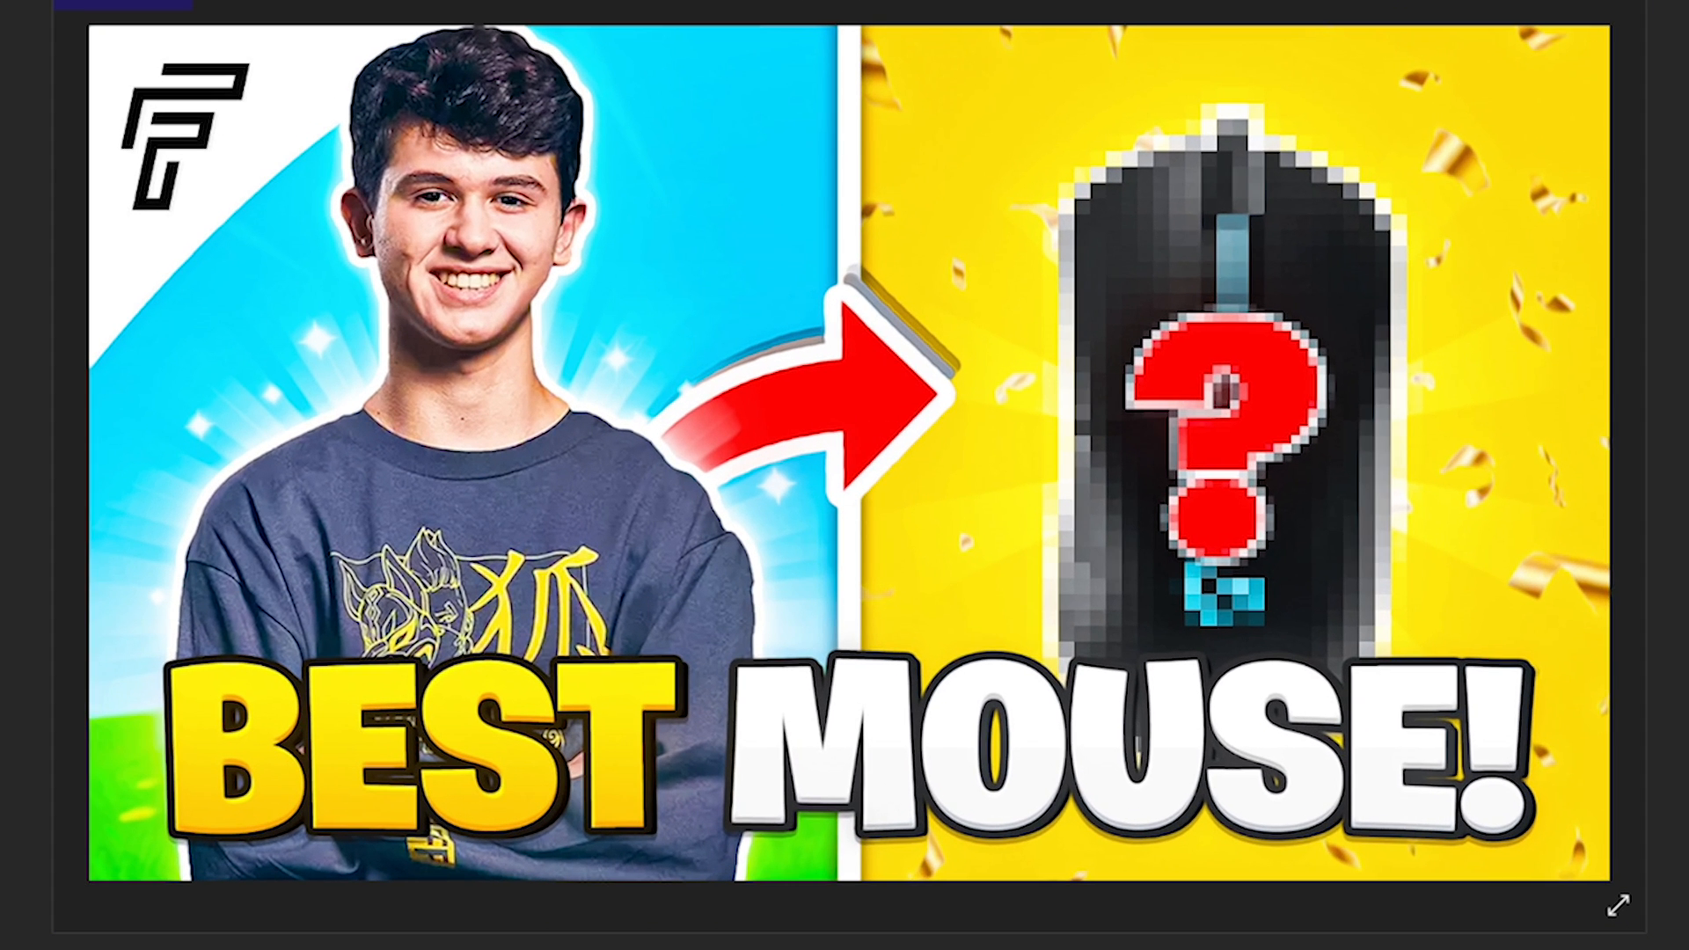